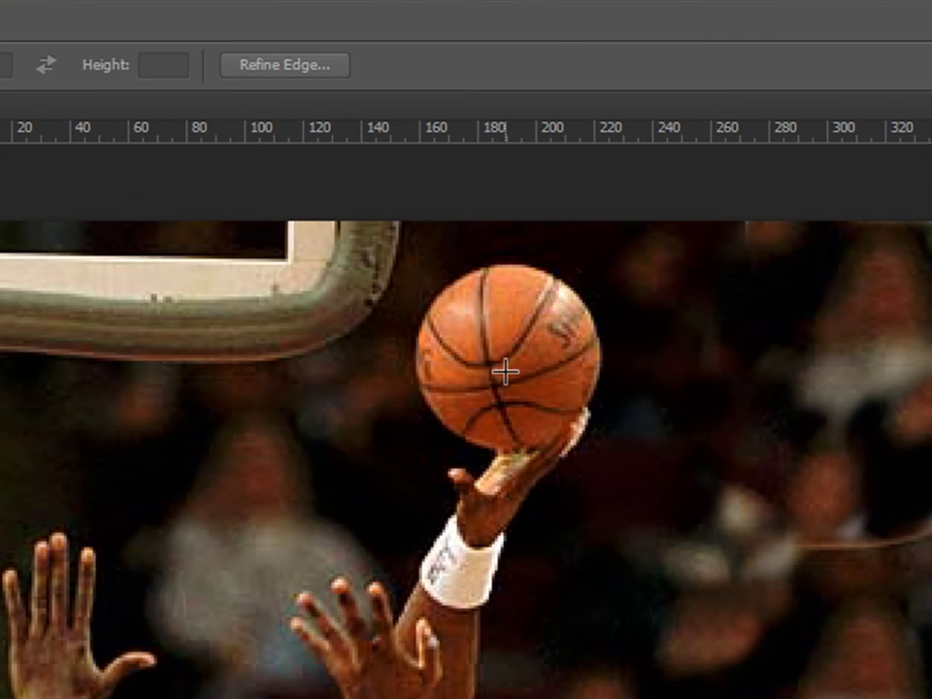
Draw a circular selection around the basketball and nudge it to fit the ball's outline
drag(499, 363, 636, 462)
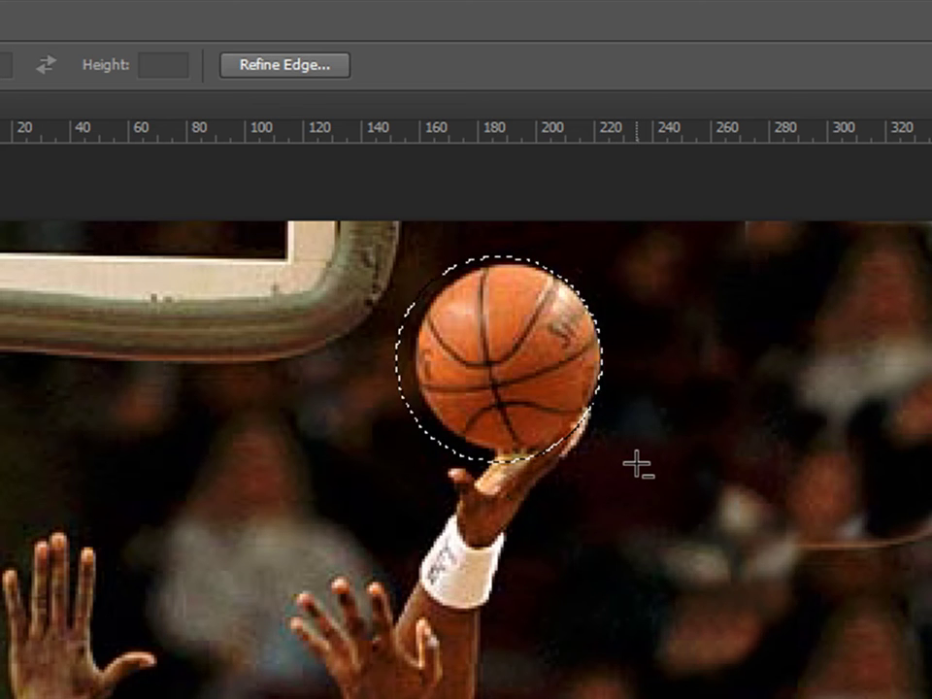
click(636, 473)
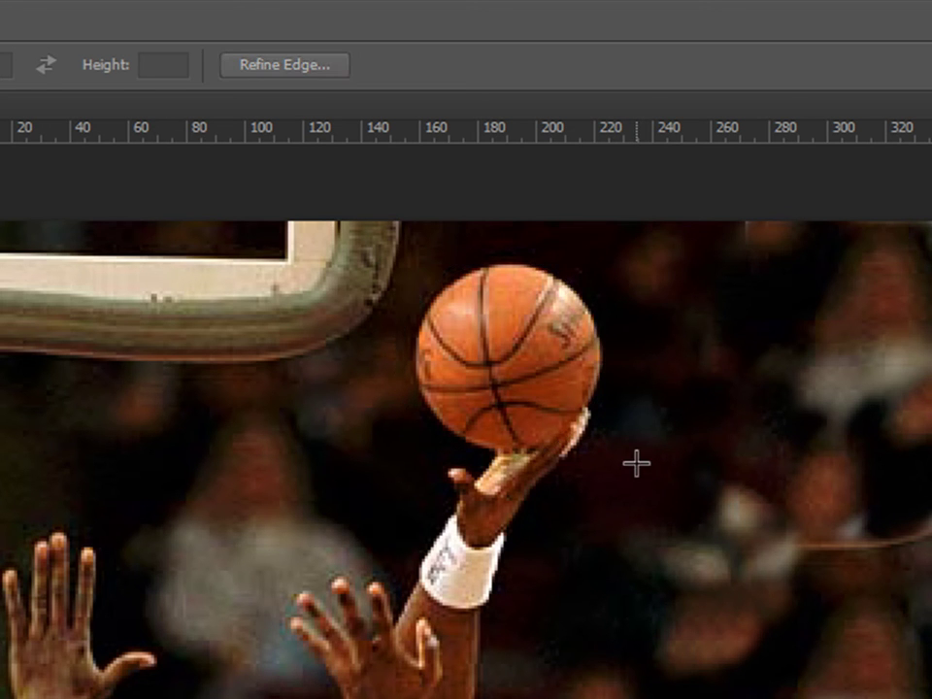
drag(507, 370, 646, 460)
key(Up)
key(Up)
key(Up)
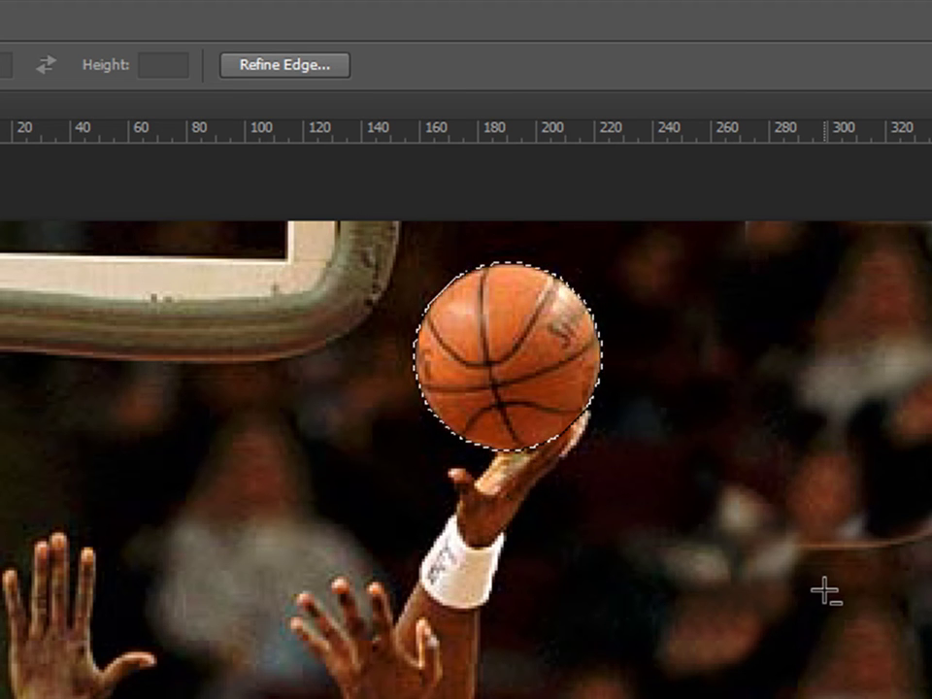
key(Left)
key(Left)
key(Left)
key(Left)
key(Left)
key(Left)
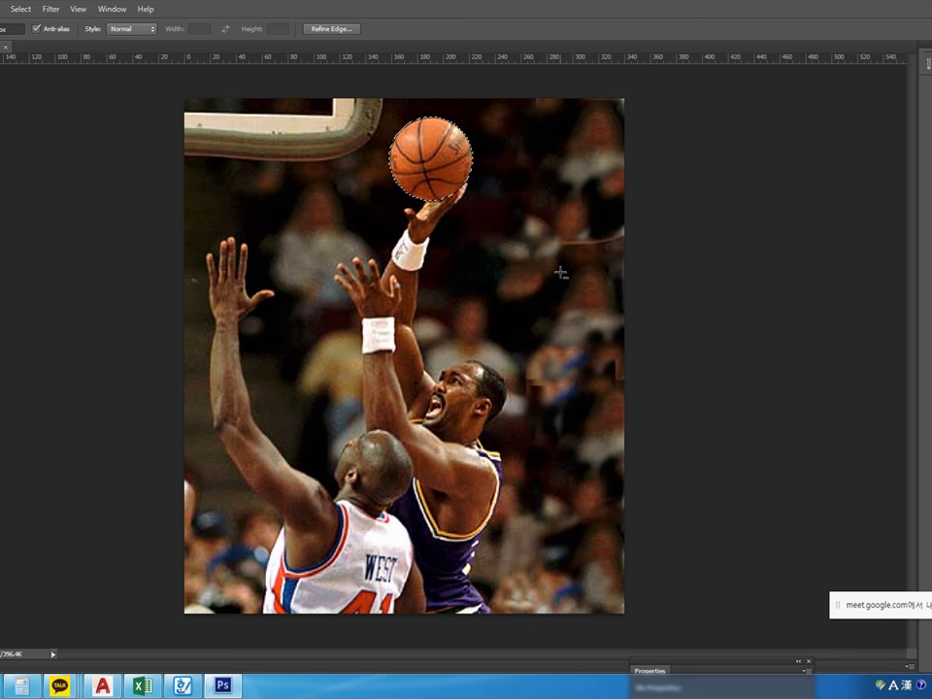
Try placing a copy of the selected basketball below the backboard with the Move tool, and undo it
key(v)
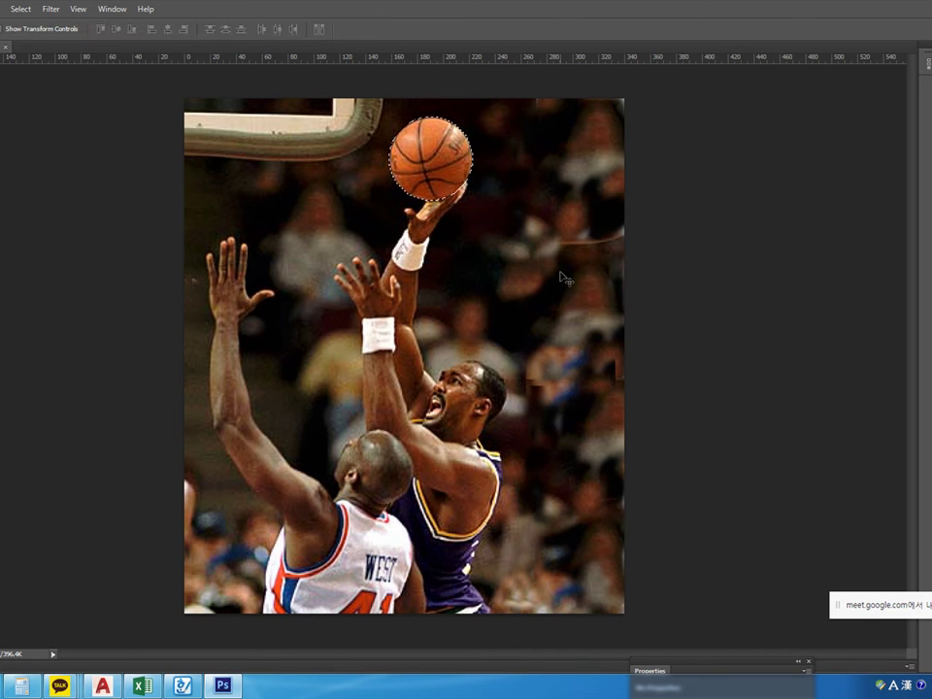
key(Left)
key(Left)
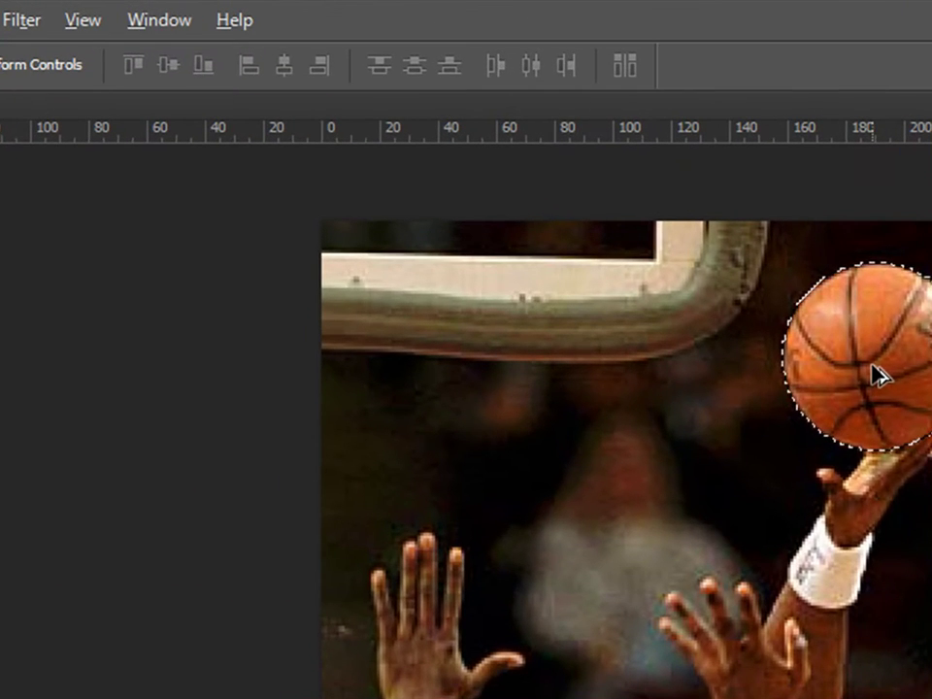
drag(433, 167, 418, 192)
drag(852, 435, 636, 456)
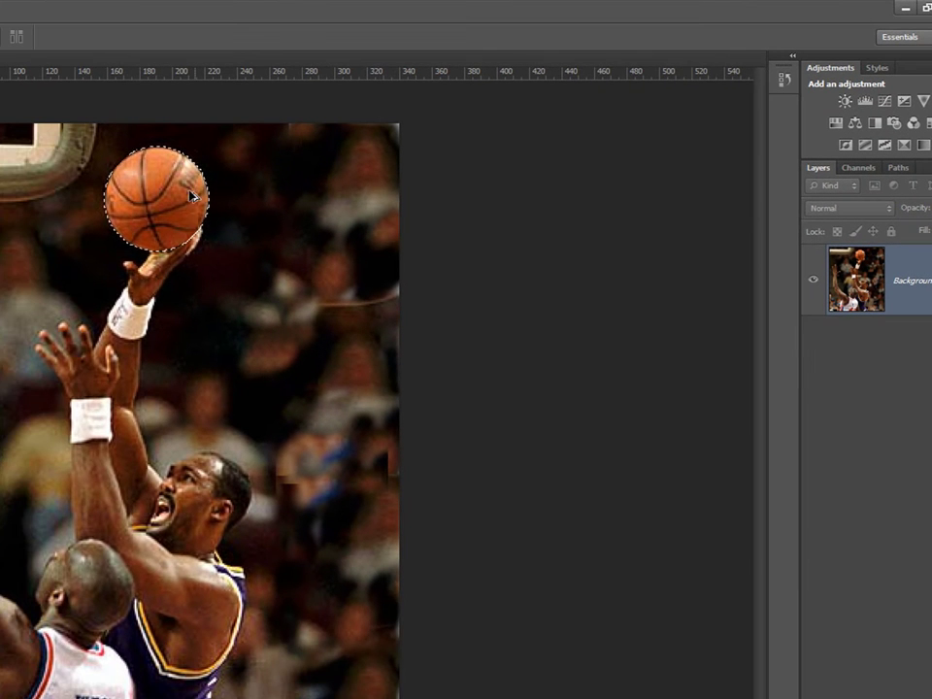
drag(191, 197, 36, 261)
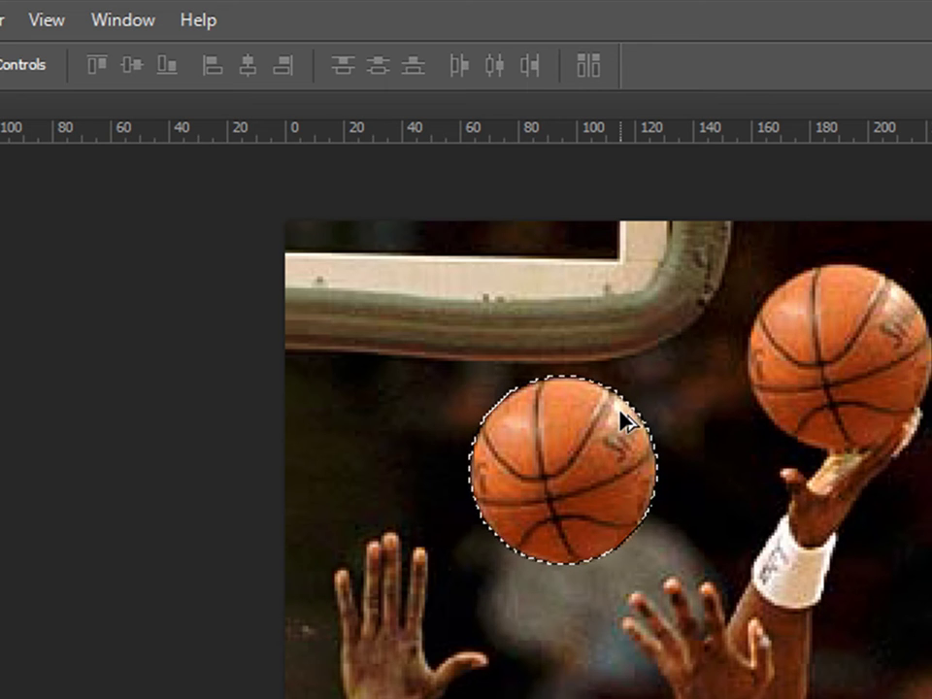
key(ctrl+z)
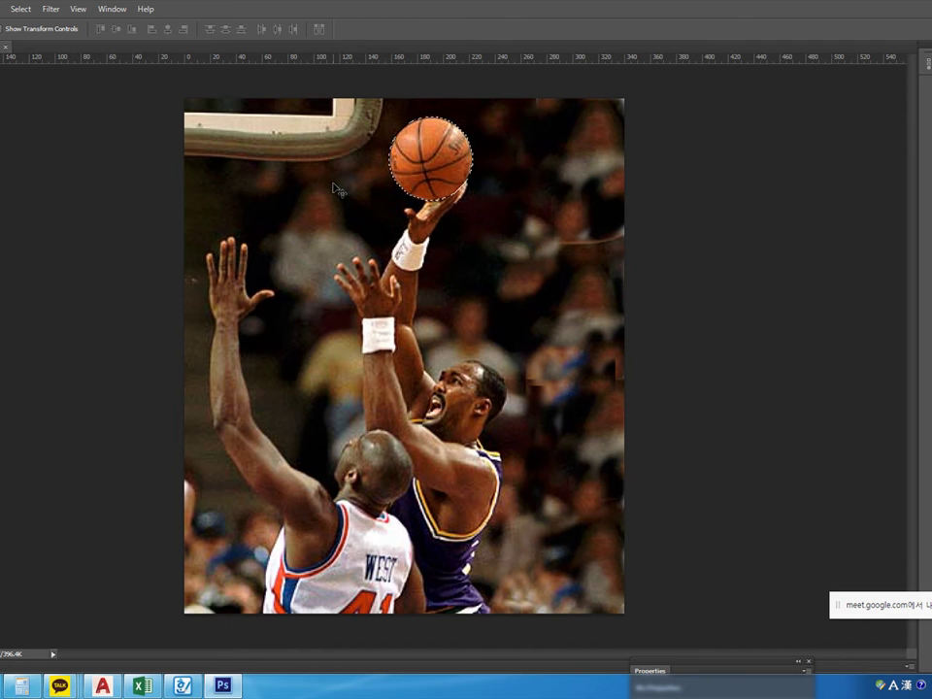
Copy the selected basketball onto its own new layer
key(ctrl+d)
key(ctrl+j)
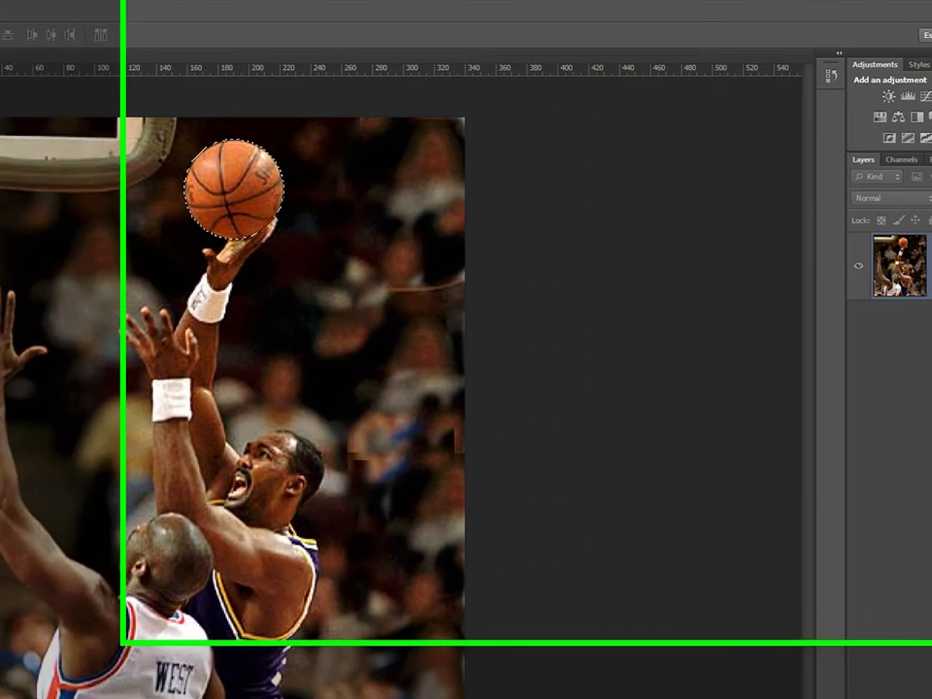
key(ctrl+shift+d)
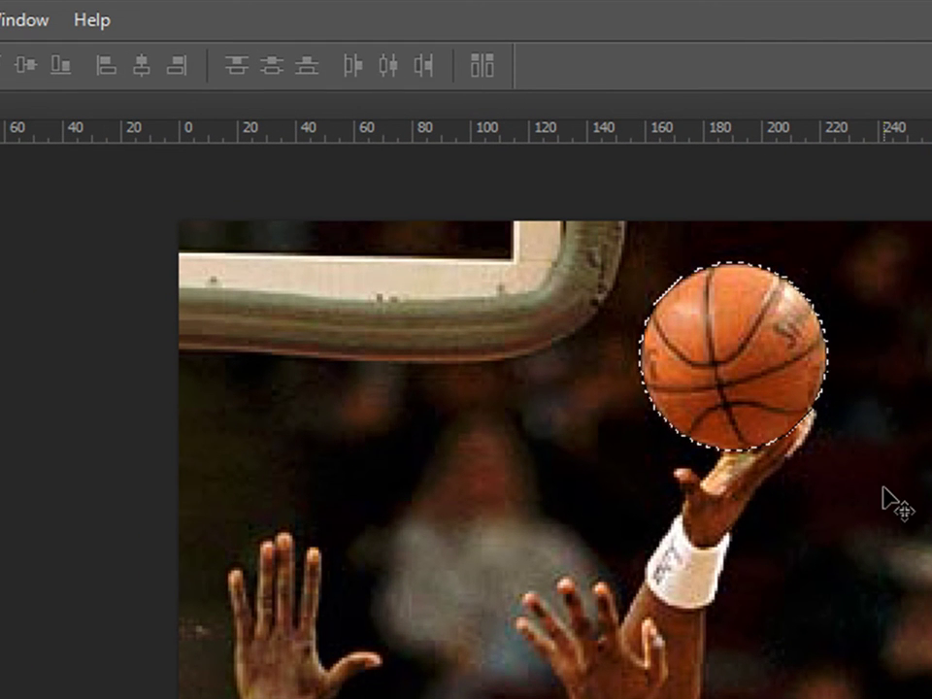
key(ctrl+d)
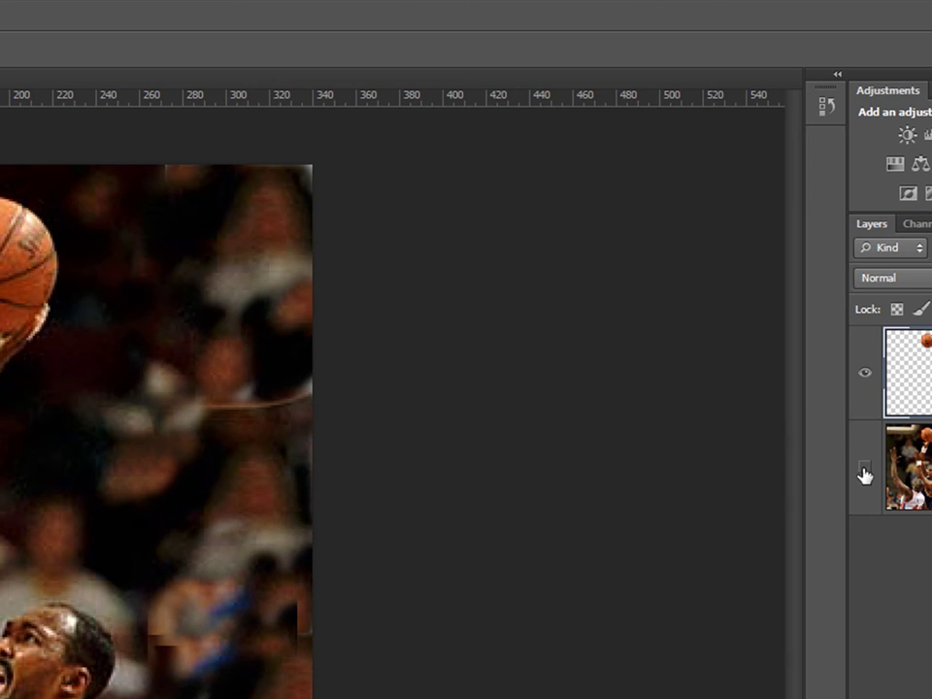
Hide and reshow the Background layer to check the content of the basketball layer
click(863, 472)
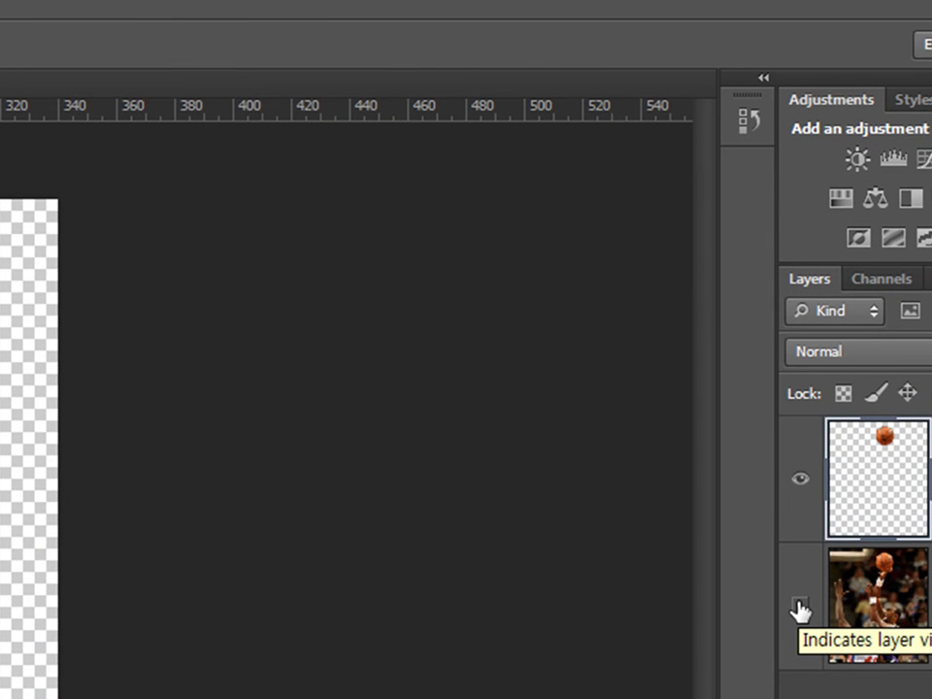
click(799, 605)
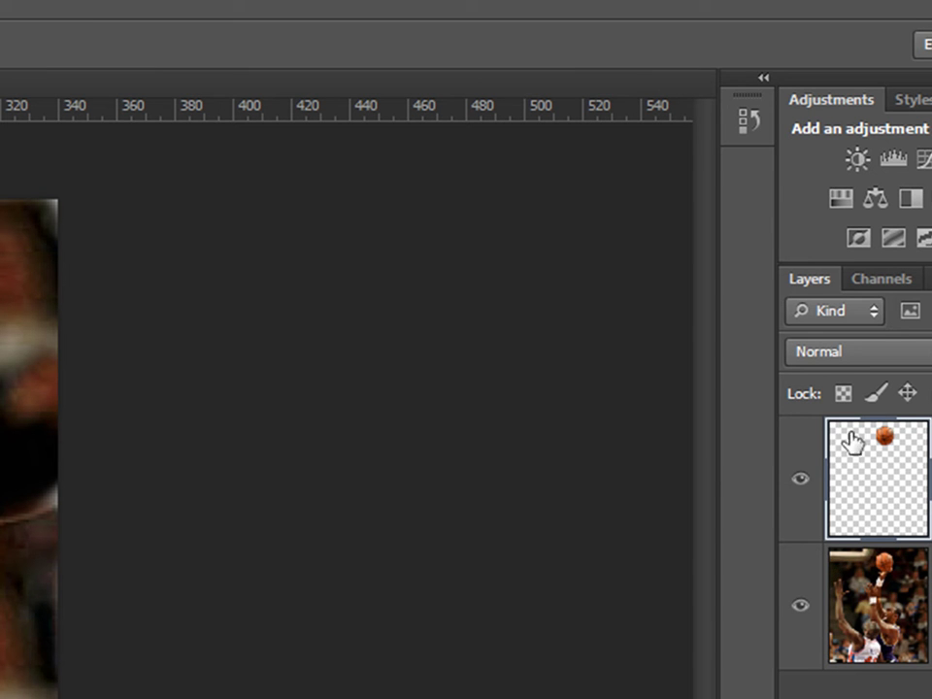
click(799, 605)
click(799, 605)
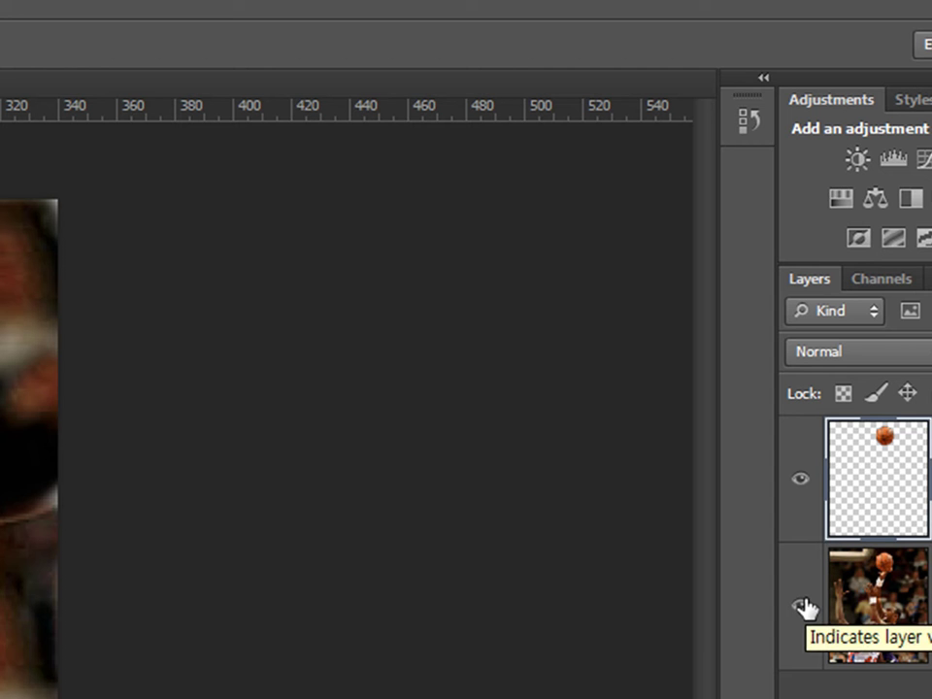
Try merging the basketball layer into the Background, and undo the merge
key(ctrl+e)
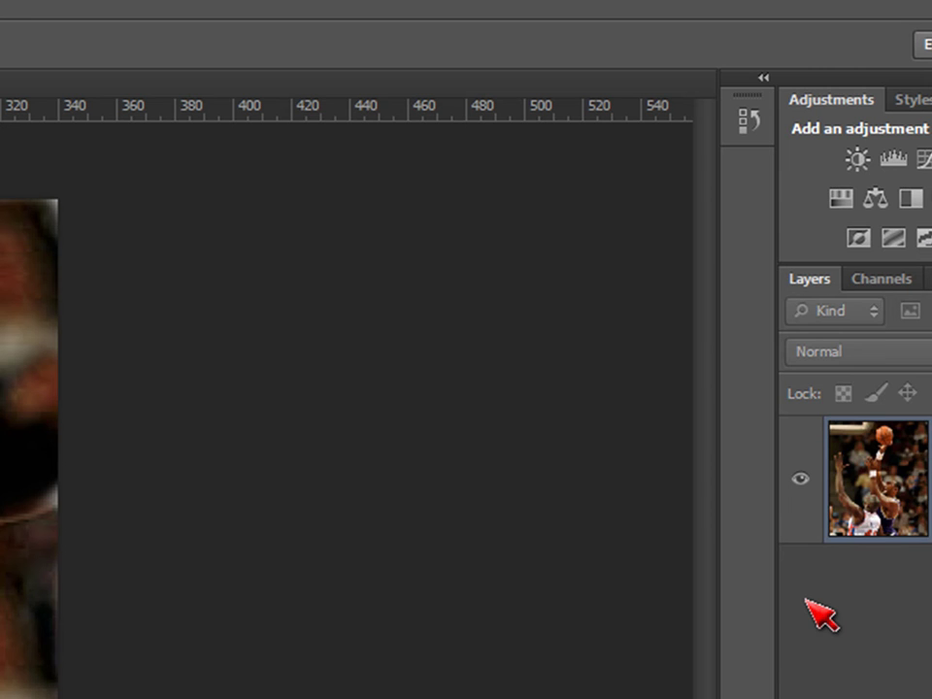
key(ctrl+z)
key(ctrl+e)
key(ctrl+z)
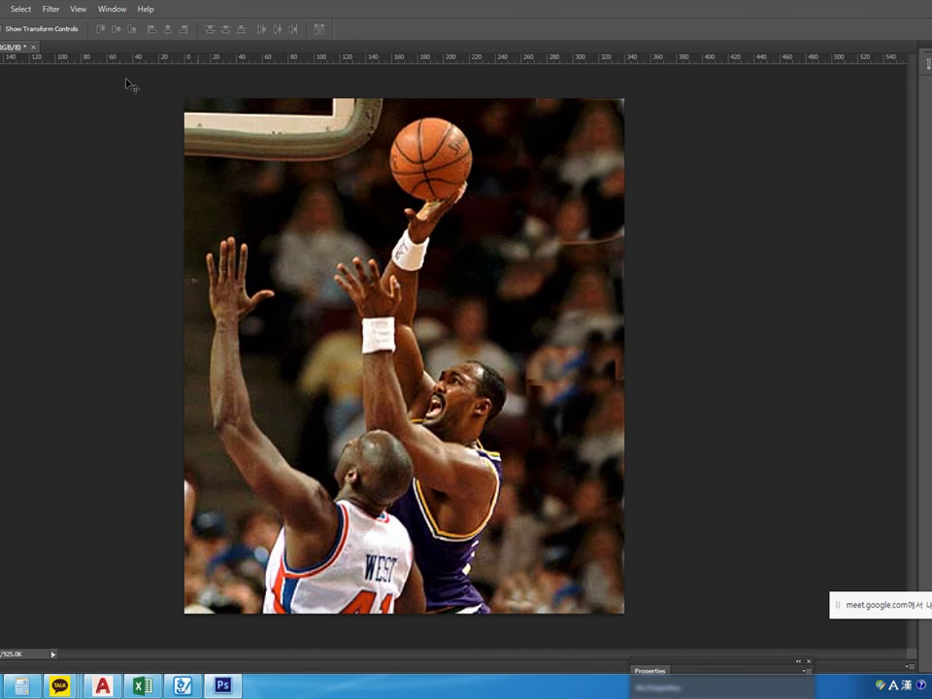
Move the copied basketball diagonally down and left so it slightly overlaps the original ball
drag(362, 190, 392, 200)
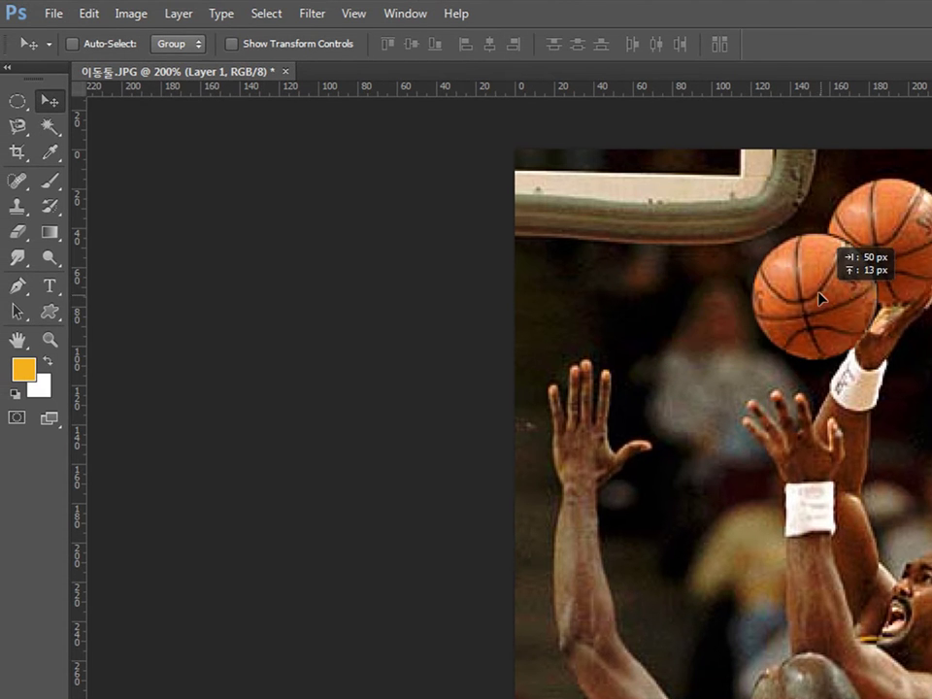
drag(820, 297, 816, 292)
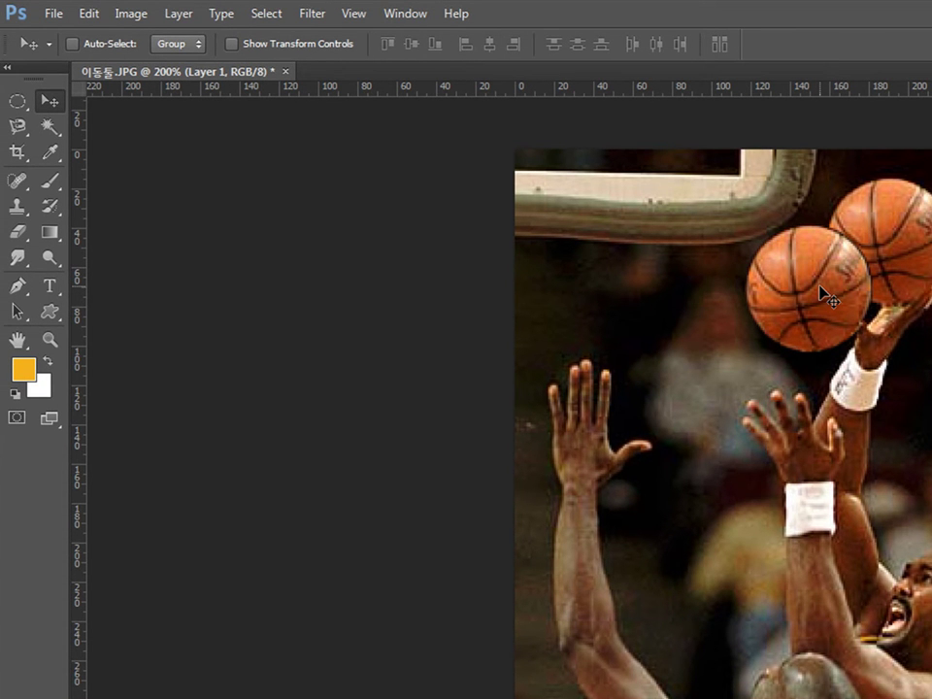
mouse_move(820, 291)
mouse_down()
mouse_move(811, 287)
mouse_move(817, 271)
mouse_move(806, 276)
mouse_up()
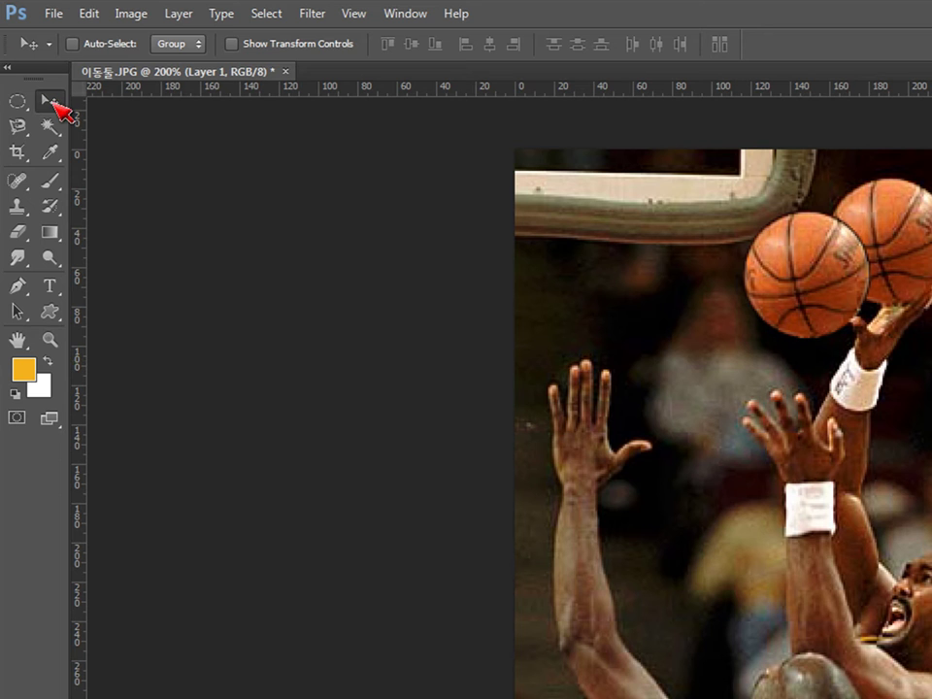
mouse_move(789, 288)
mouse_down()
mouse_move(765, 327)
mouse_move(792, 295)
mouse_move(798, 302)
mouse_up()
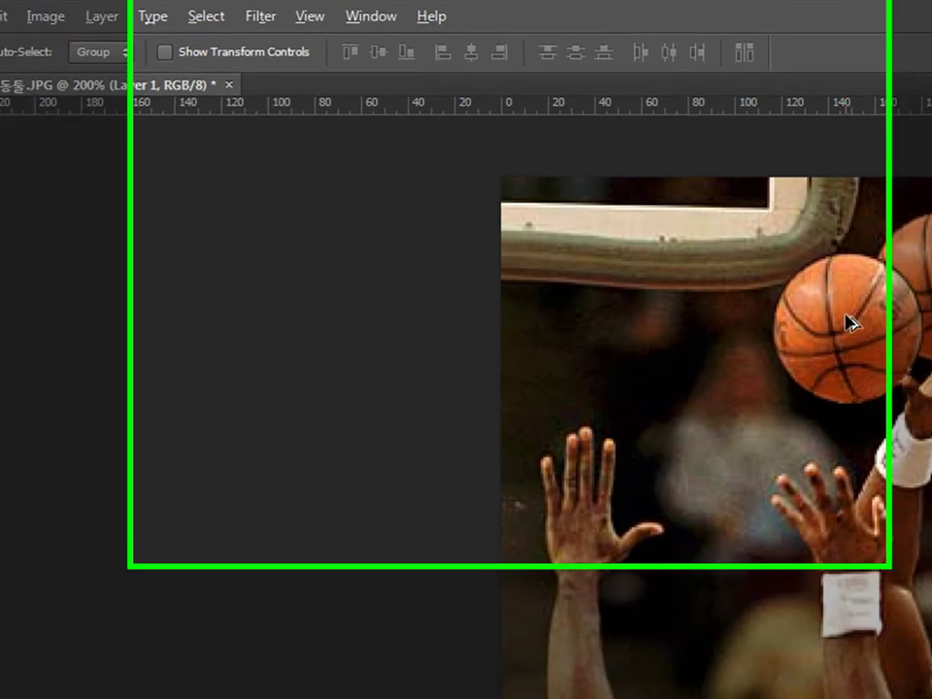
Duplicate the basketball layer three times, offsetting each copy diagonally down and left to form a trail of overlapping balls
drag(833, 286, 752, 322)
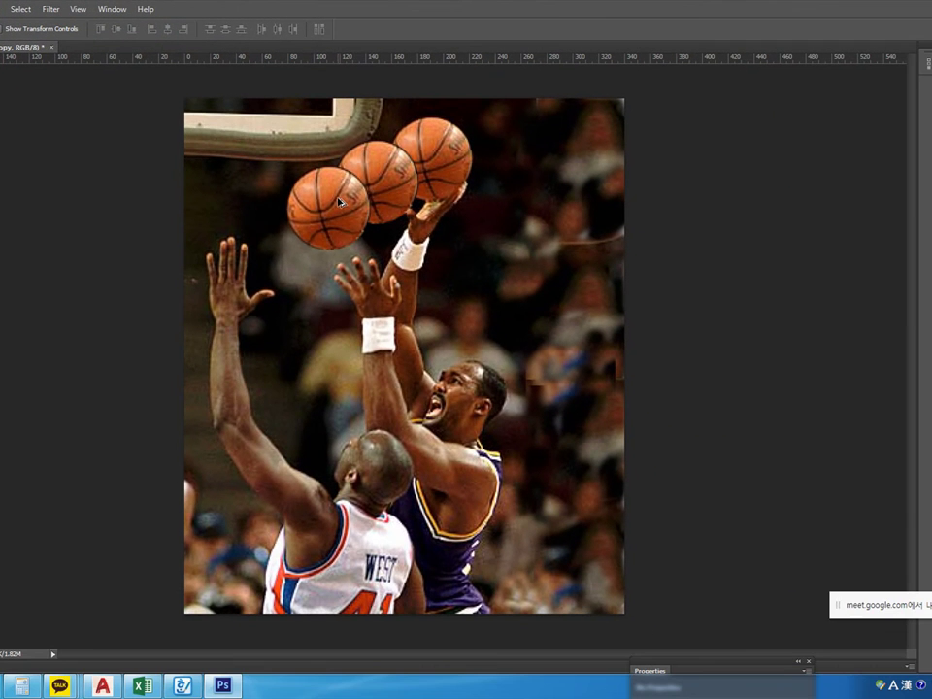
drag(805, 456, 721, 507)
drag(305, 223, 305, 224)
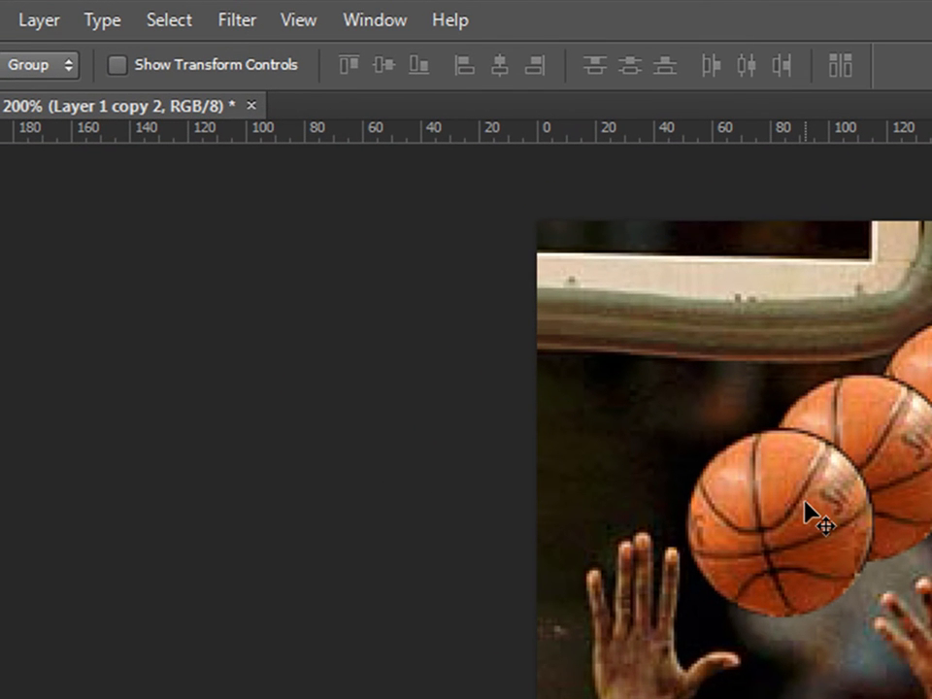
drag(804, 500, 720, 562)
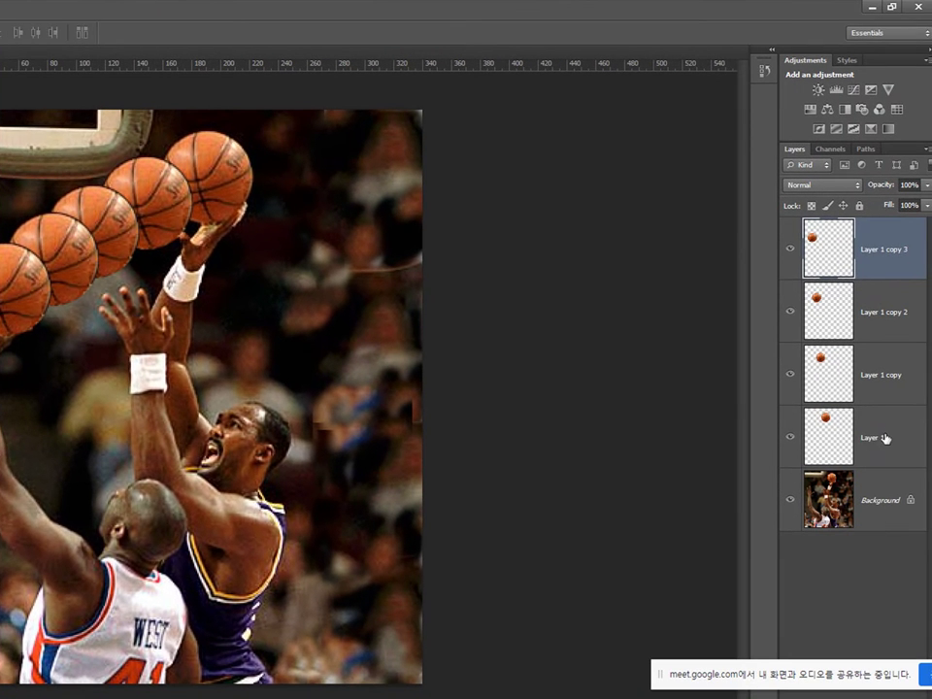
Set the opacity of Layer 1 to 80% and of Layer 1 copy to 60%
click(931, 393)
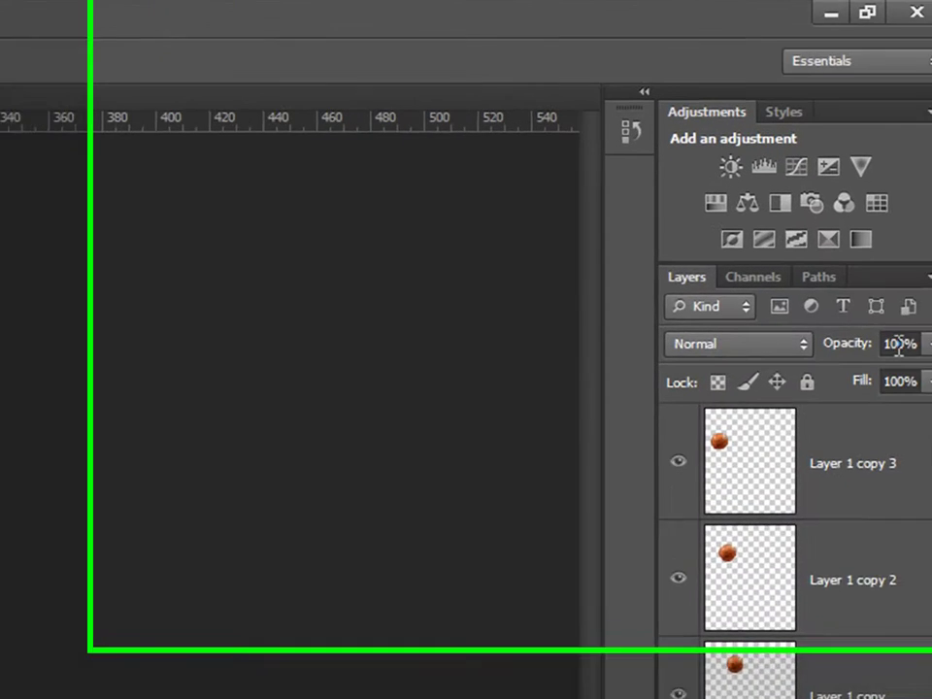
double_click(898, 344)
text(80)
key(Return)
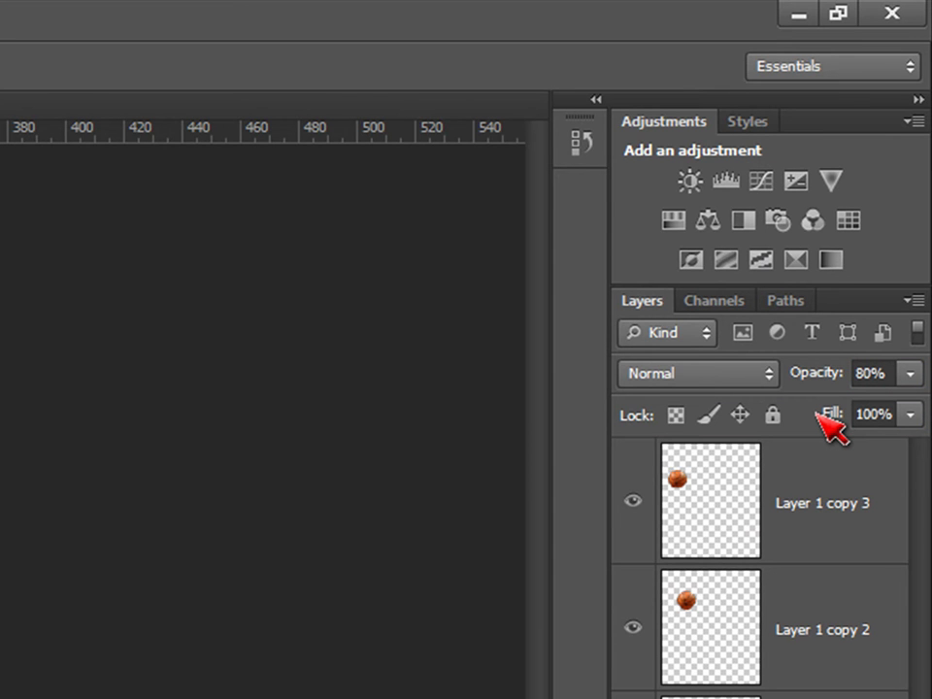
click(835, 695)
click(885, 373)
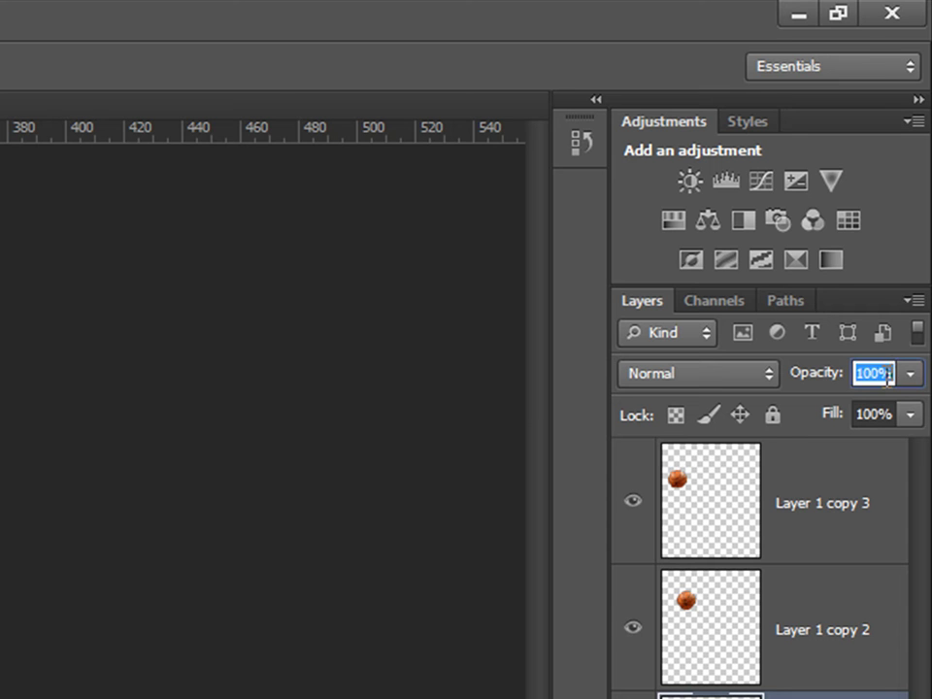
text(60)
key(Return)
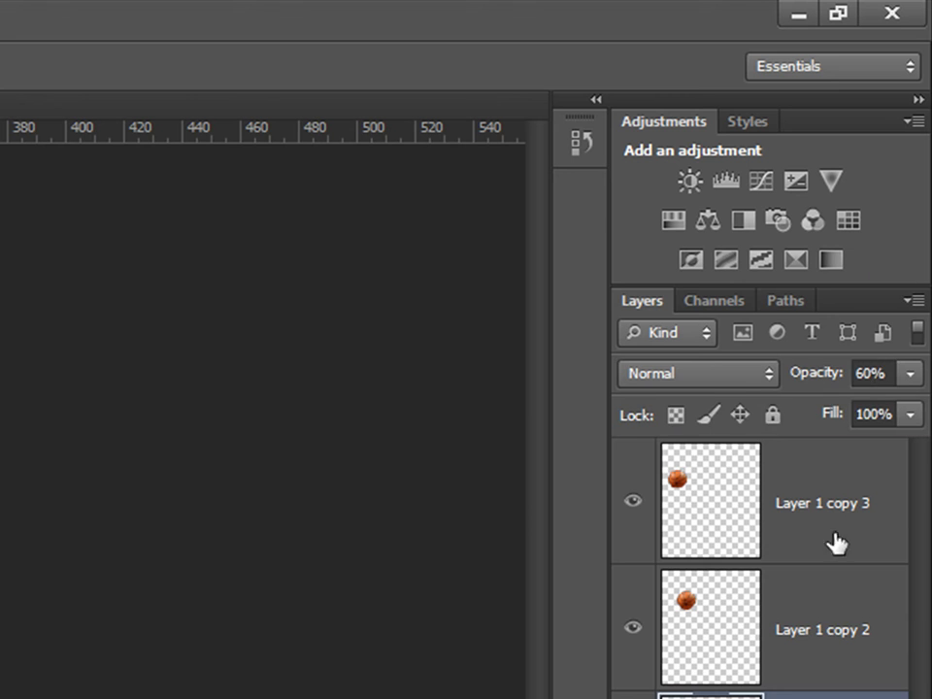
Set the opacity of Layer 1 copy 2 to 40% and of Layer 1 copy 3 to 20%
click(832, 621)
click(873, 372)
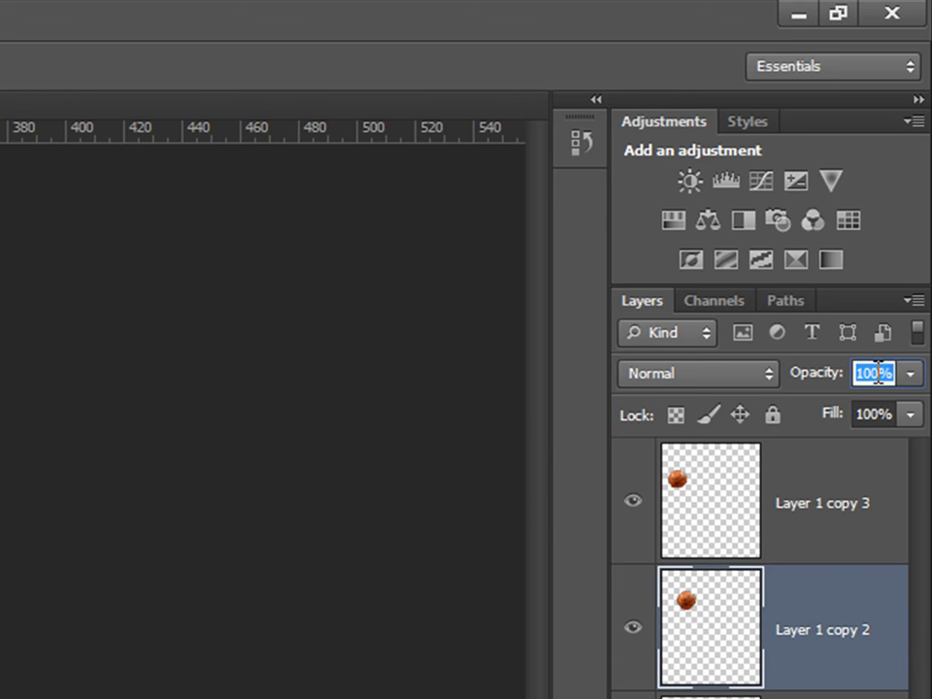
text(40)
key(Return)
click(848, 533)
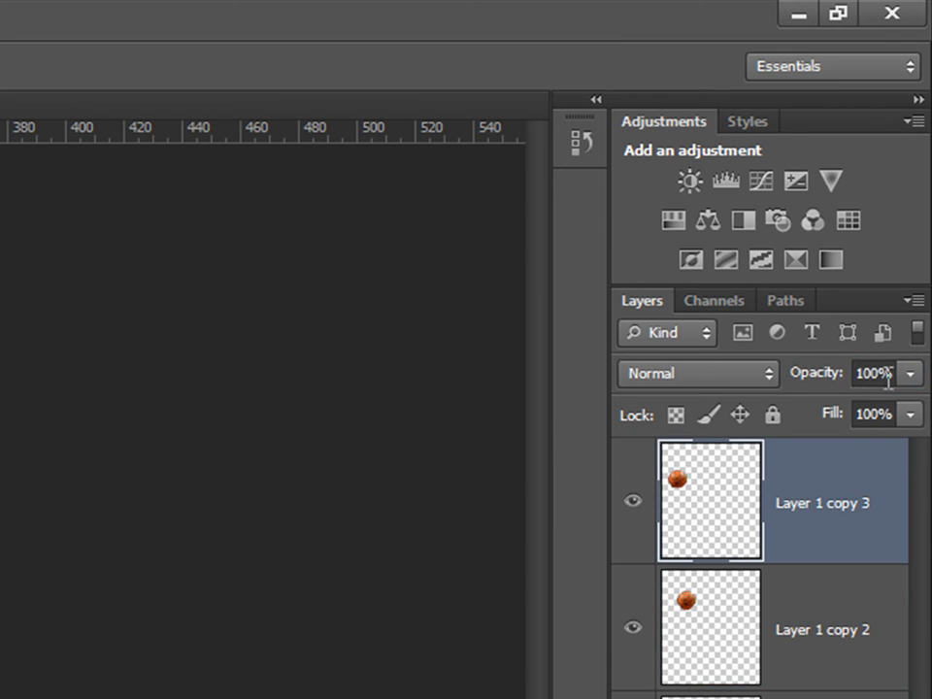
click(889, 374)
text(20)
key(Return)
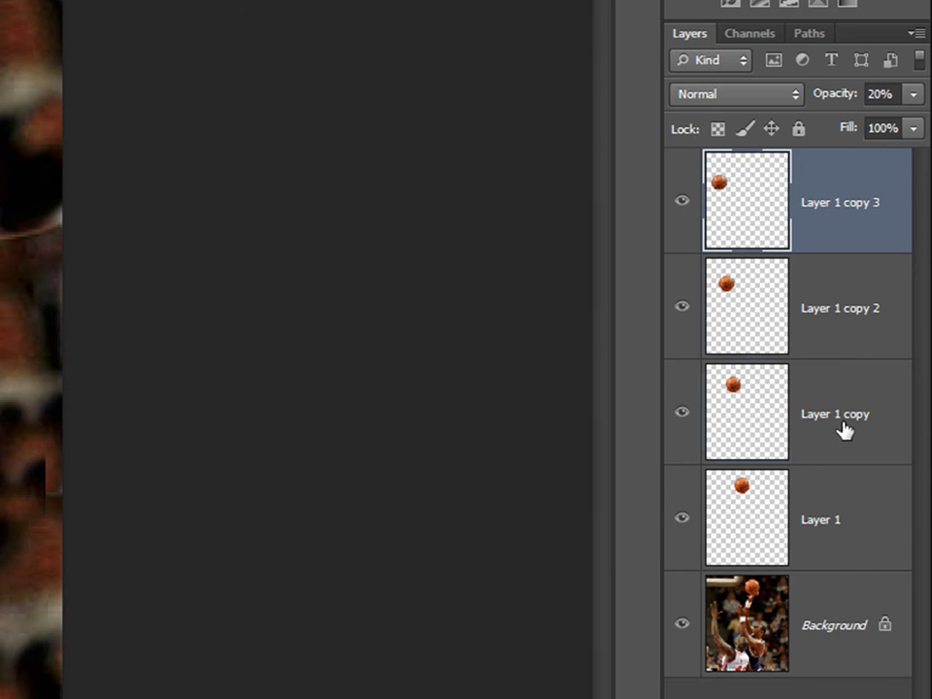
Select all four basketball layers together, from Layer 1 copy 3 through Layer 1
shift+click(844, 430)
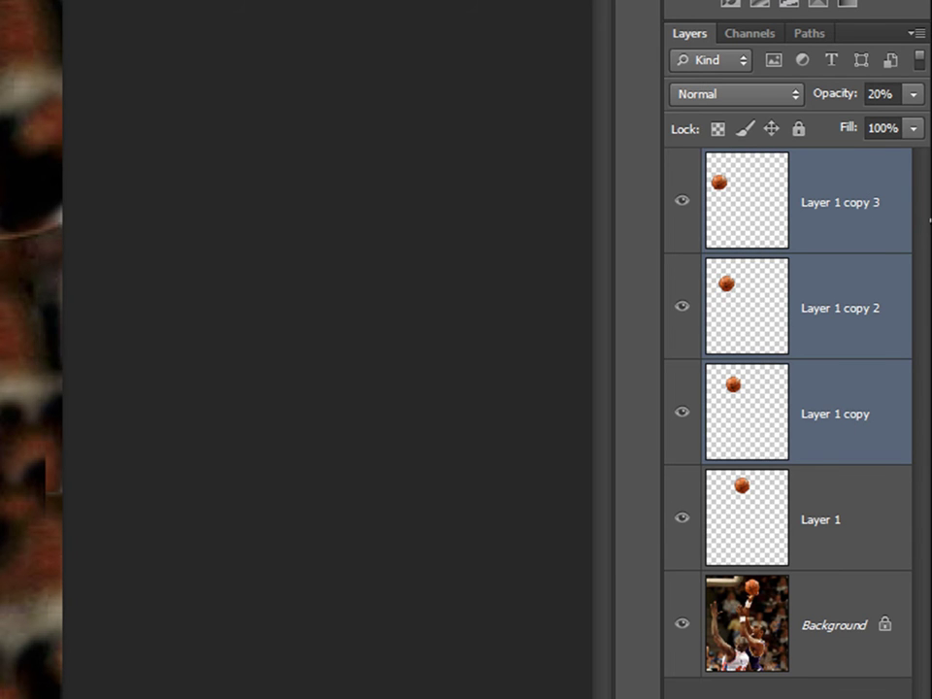
click(843, 202)
shift+click(837, 514)
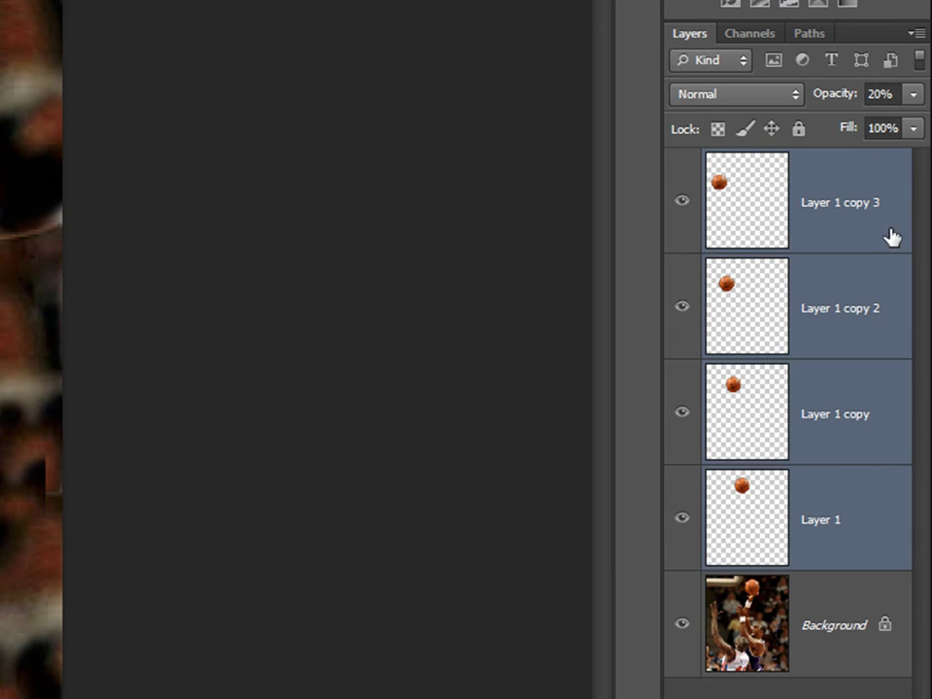
click(884, 233)
shift+click(856, 506)
click(858, 204)
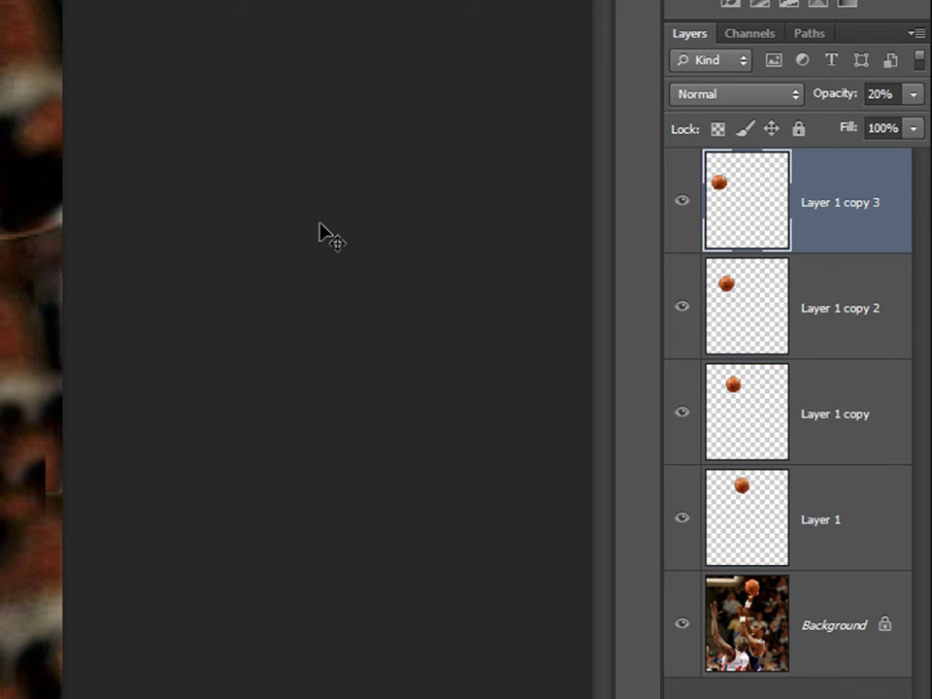
shift+click(749, 544)
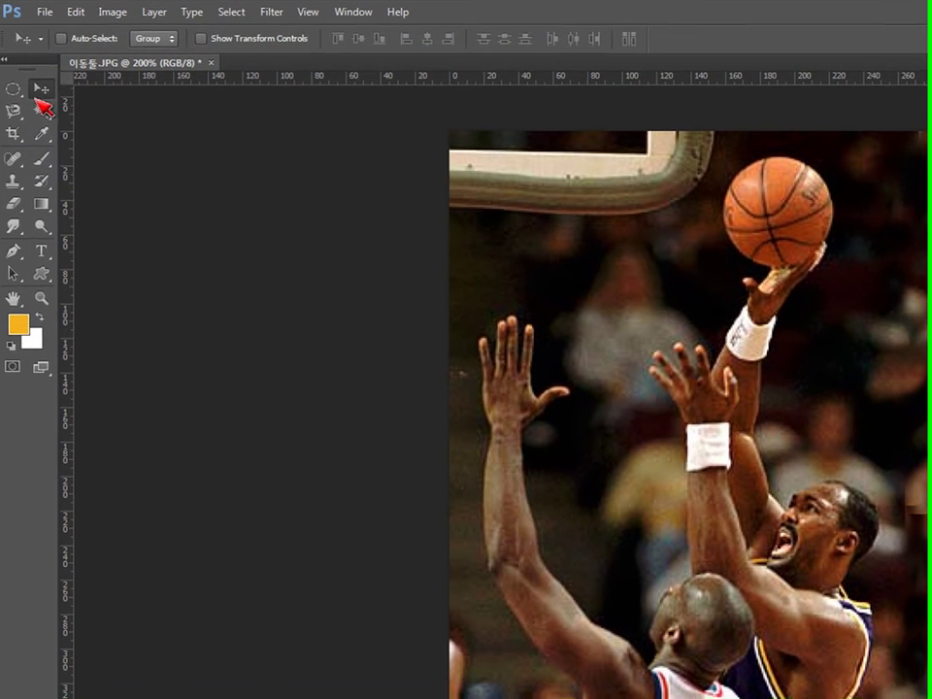
key(m)
drag(788, 213, 840, 269)
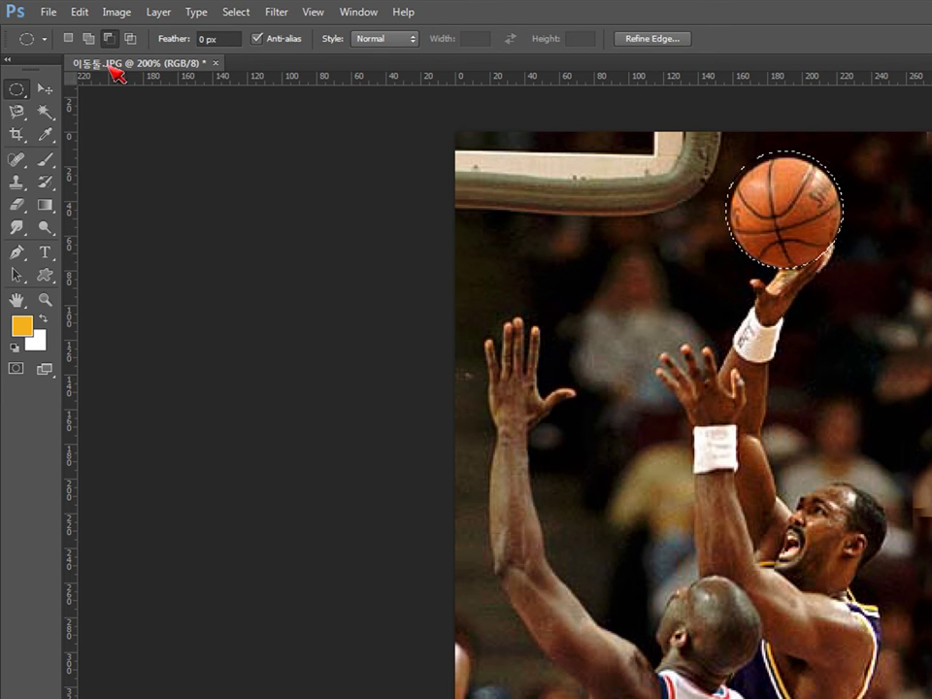
click(45, 89)
drag(800, 197, 801, 204)
key(ctrl+d)
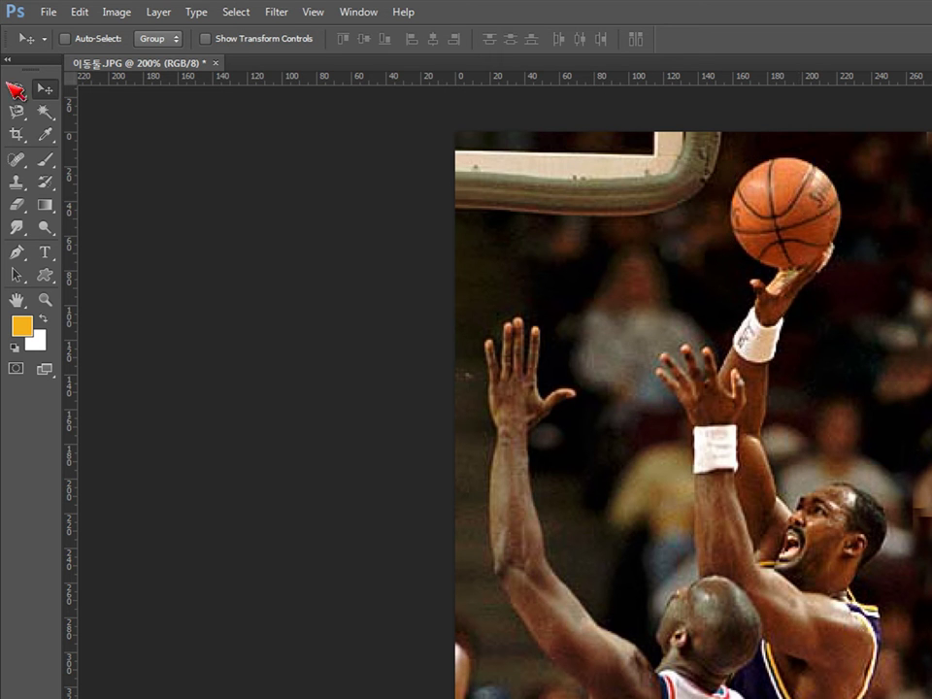
Select the basketball with the Elliptical Marquee tool and move a copy of it onto the white jersey's back
click(17, 88)
drag(737, 165, 844, 266)
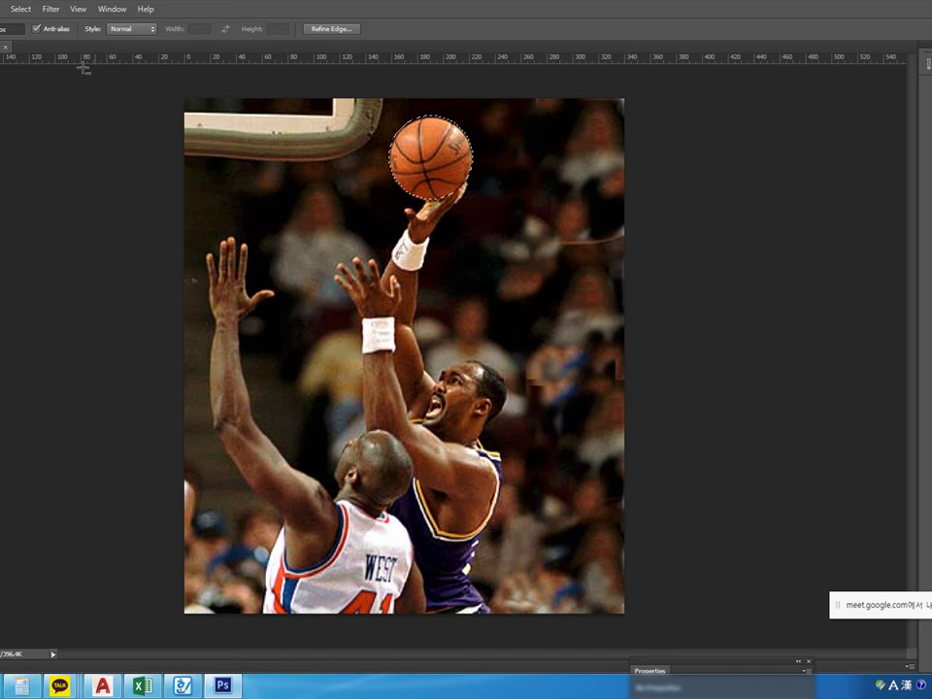
key(v)
drag(431, 192, 376, 576)
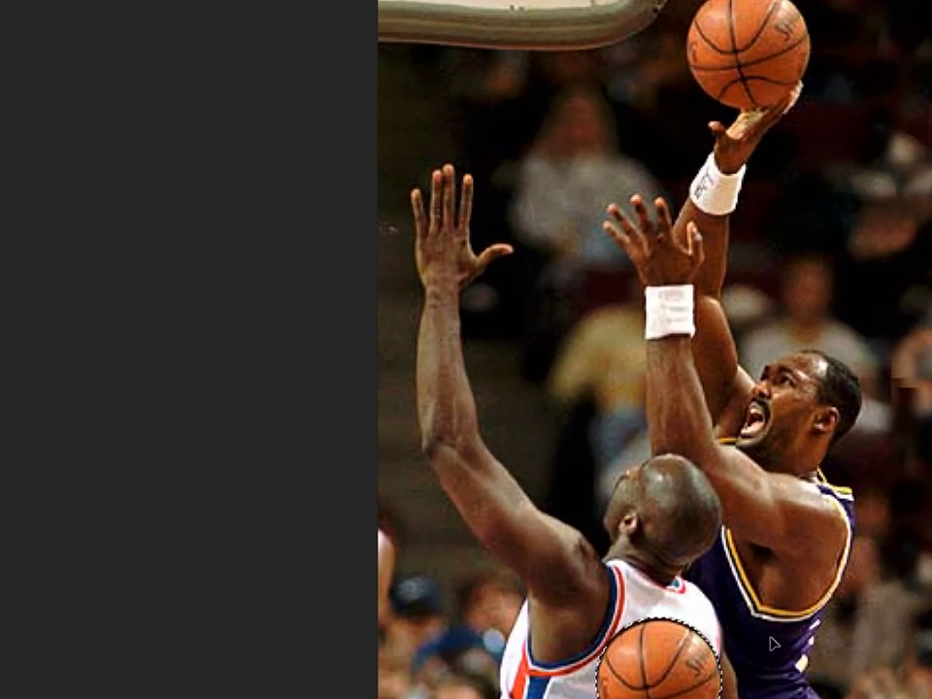
Examine the edge of the copied basketball on the white jersey at high magnification, with its selection removed
key(ctrl+plus)
key(ctrl+plus)
key(ctrl+plus)
key(ctrl+plus)
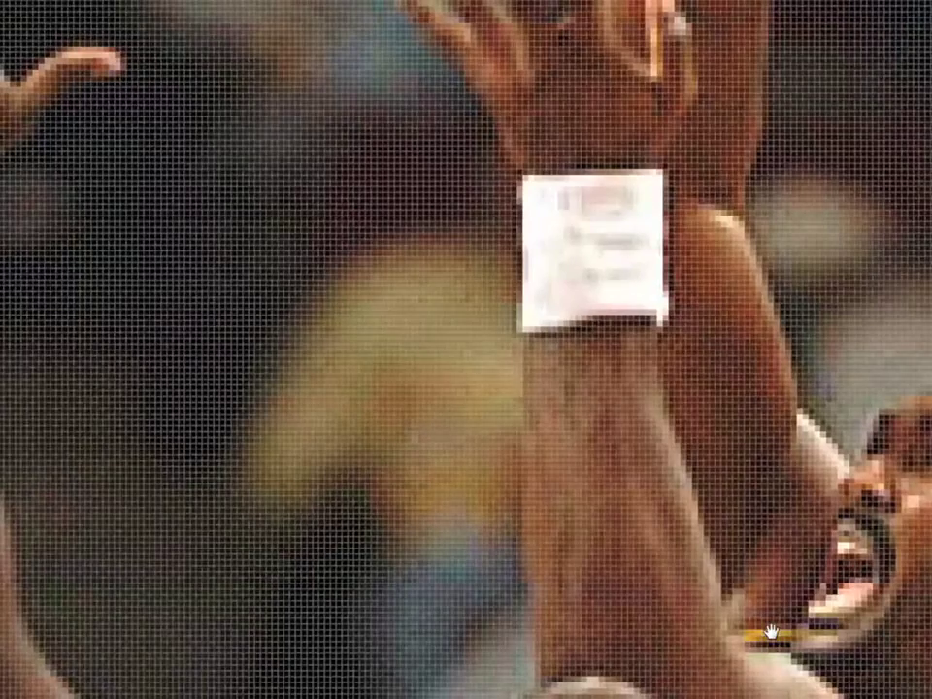
scroll(798, 395, down, 3)
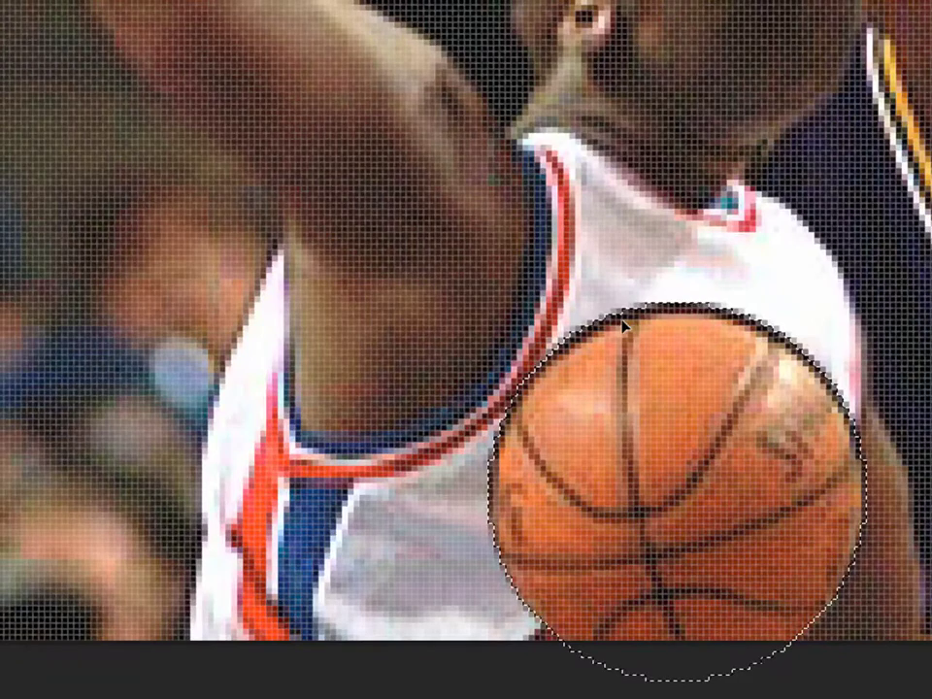
key(ctrl+d)
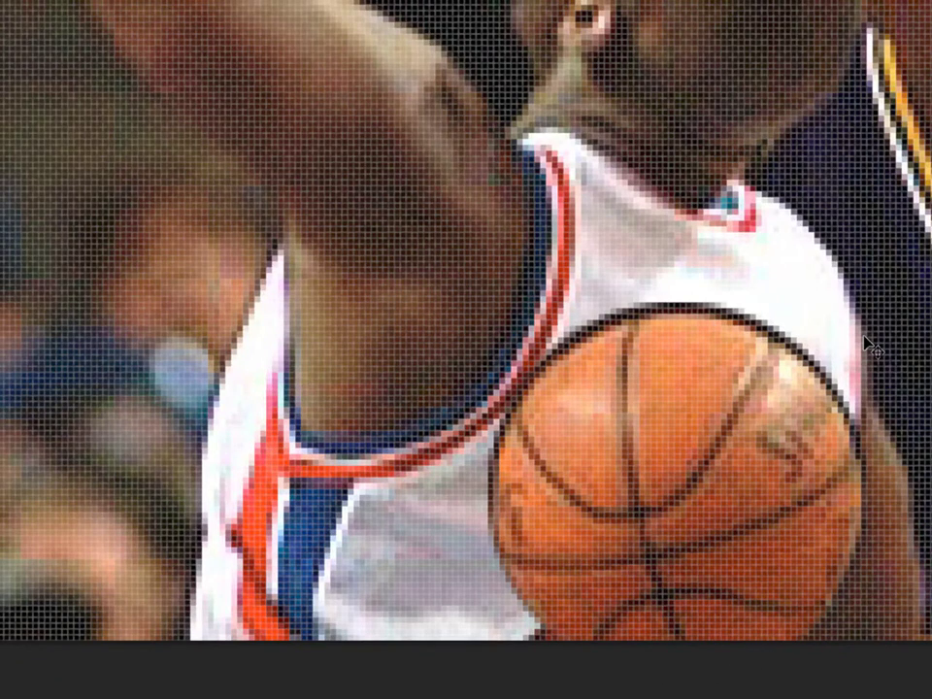
Undo the deselection and the basketball copy on the white jersey
key(ctrl+alt+z)
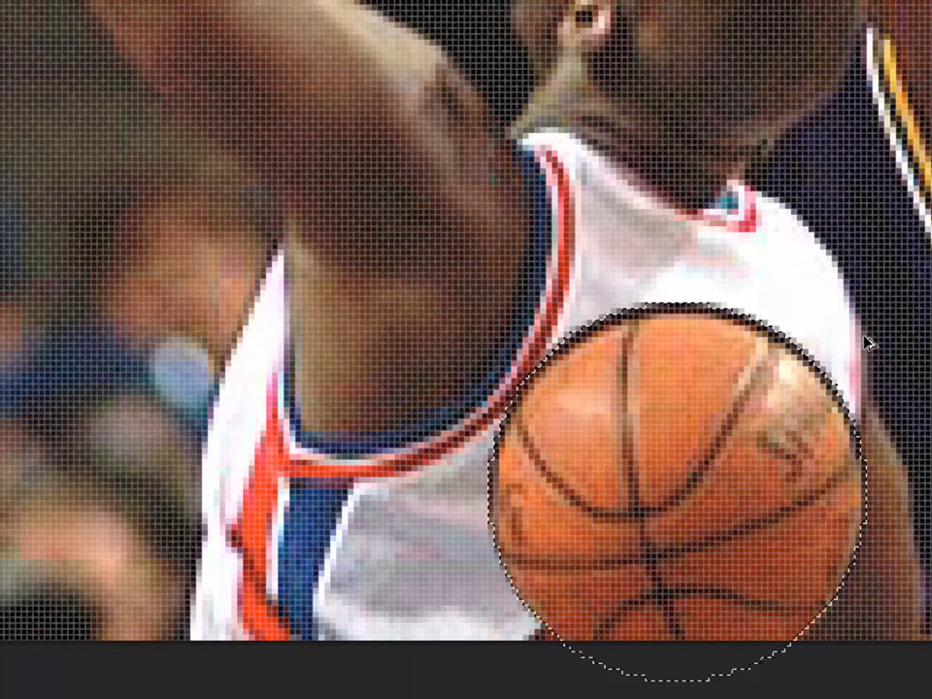
key(ctrl+alt+z)
drag(869, 344, 821, 621)
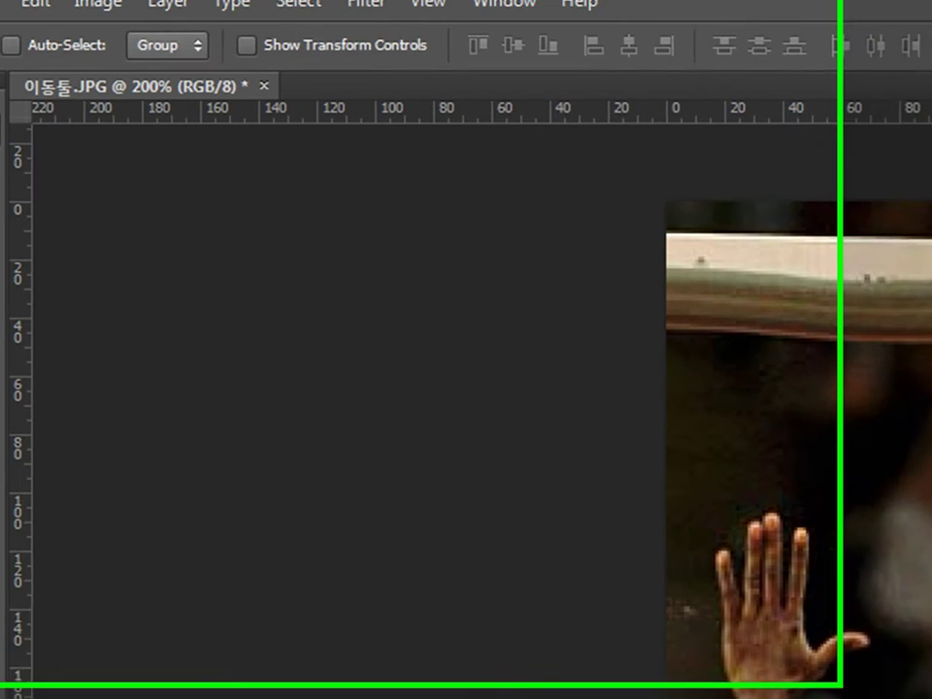
Set the Elliptical Marquee tool's feather to 5 px
click(33, 150)
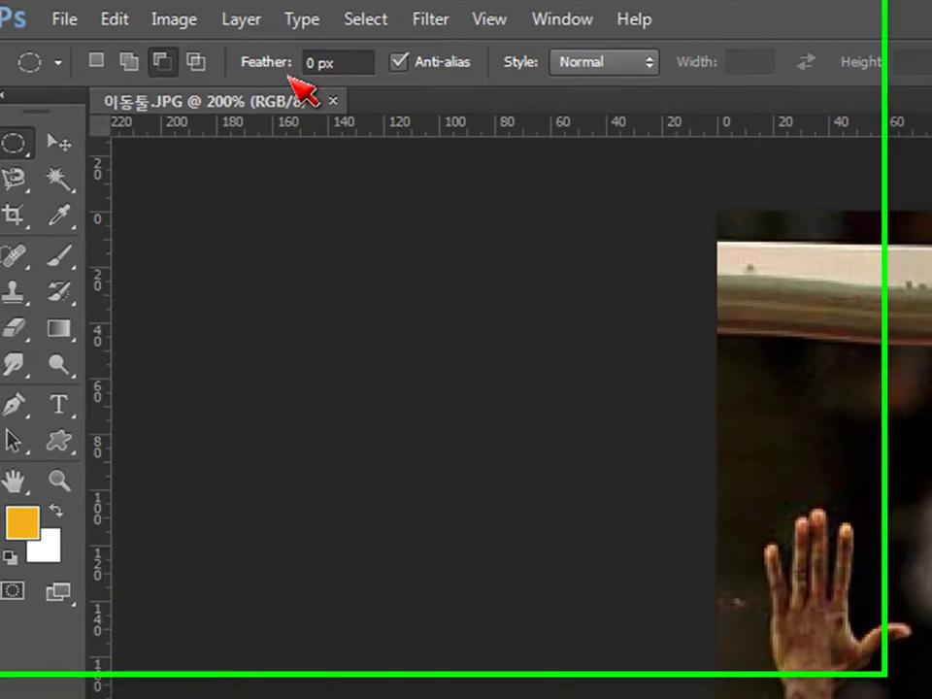
click(360, 64)
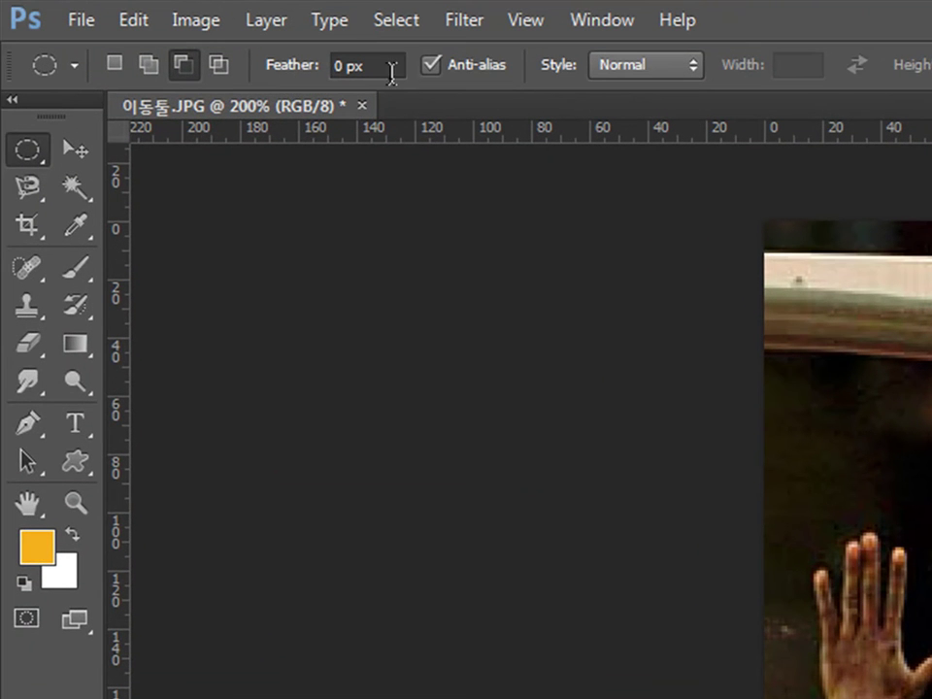
key(Return)
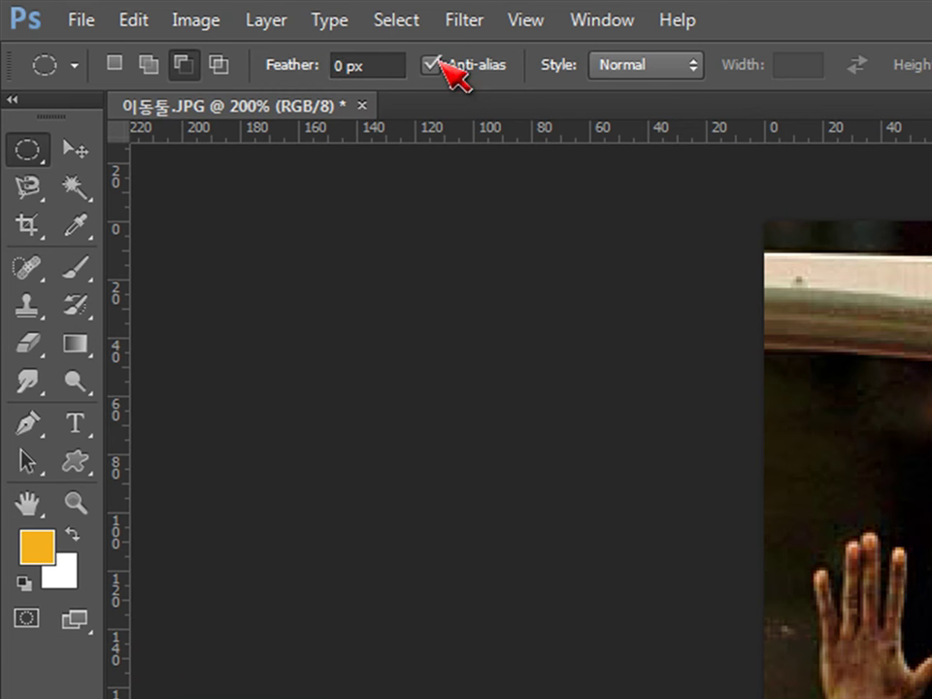
click(376, 64)
key(BackSpace)
key(BackSpace)
key(BackSpace)
key(BackSpace)
text(5)
key(Return)
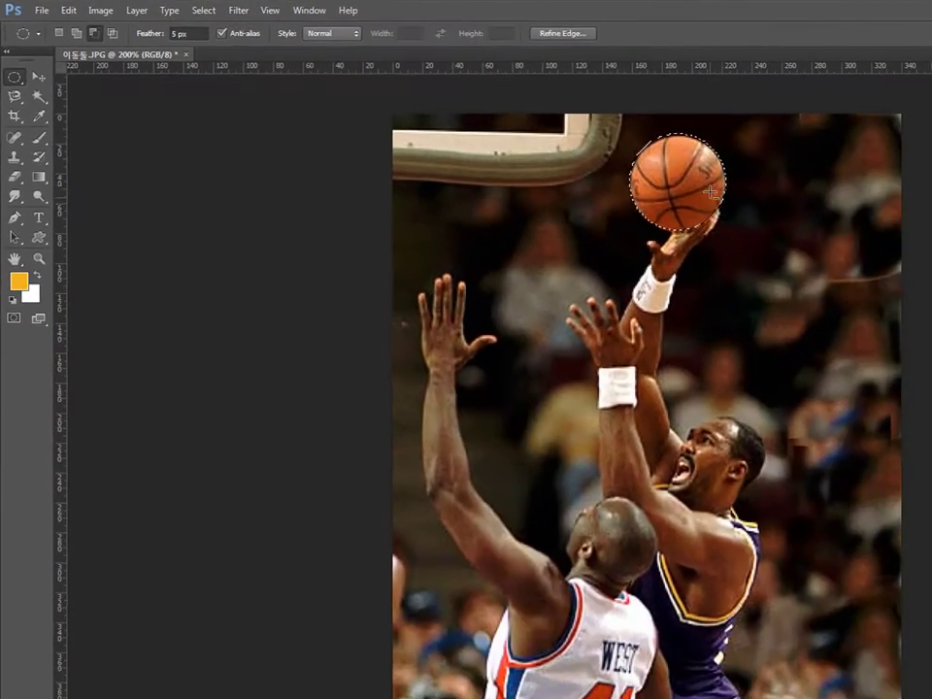
Try to move a copy of the existing basketball selection onto the white jersey, and undo it
click(40, 80)
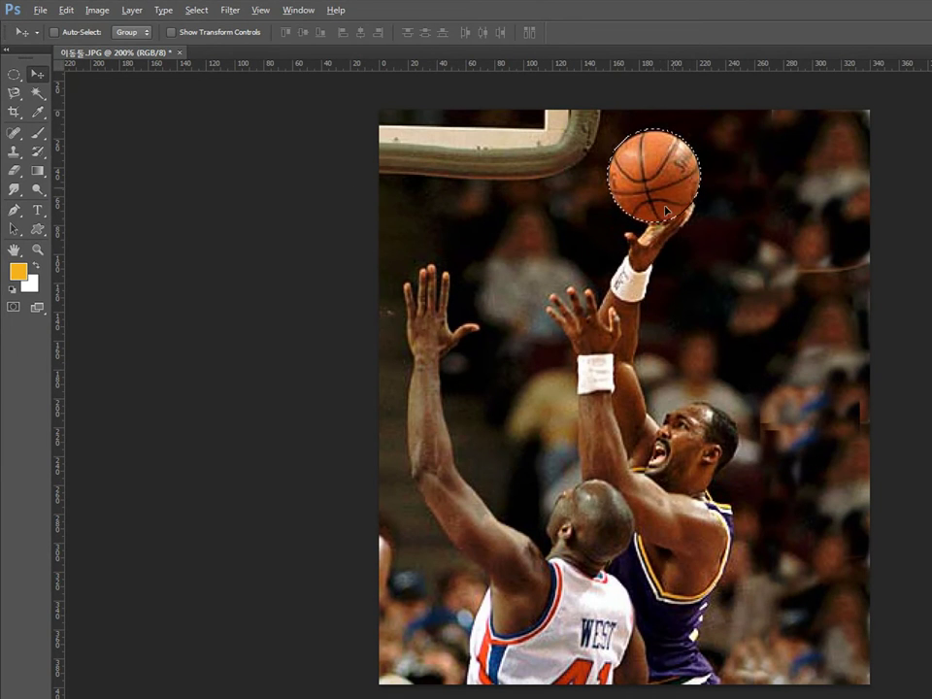
drag(666, 209, 599, 662)
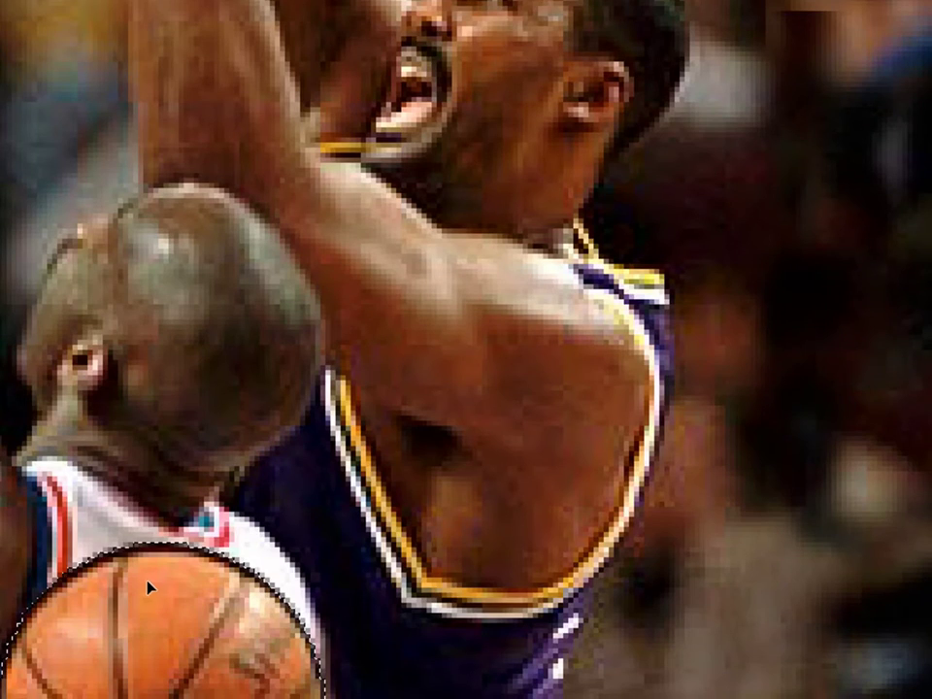
key(ctrl+z)
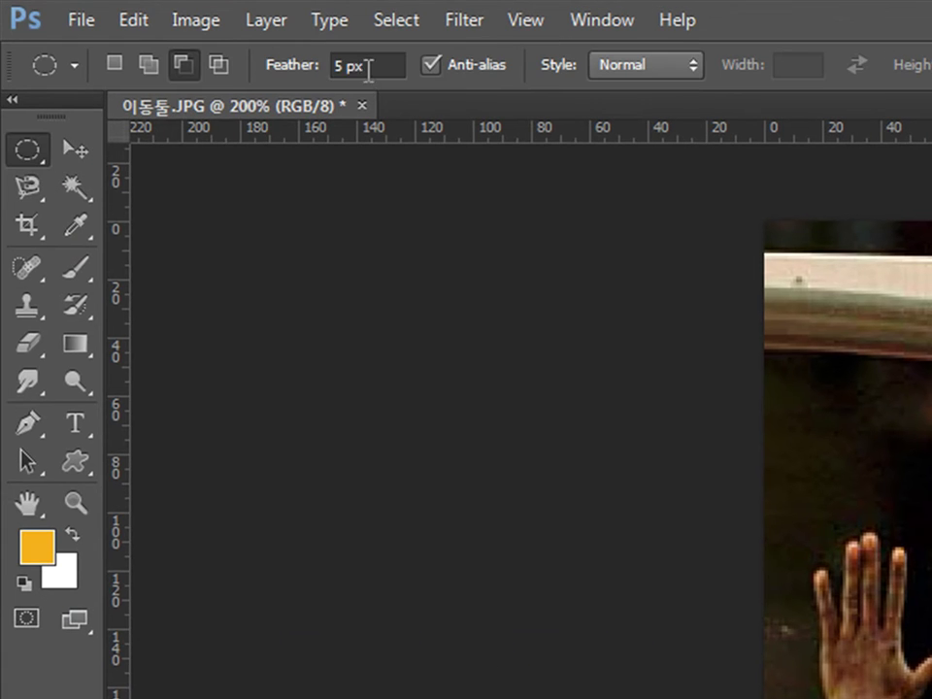
Set the Elliptical Marquee tool's feather back to 0 px
click(366, 67)
text(0)
key(Return)
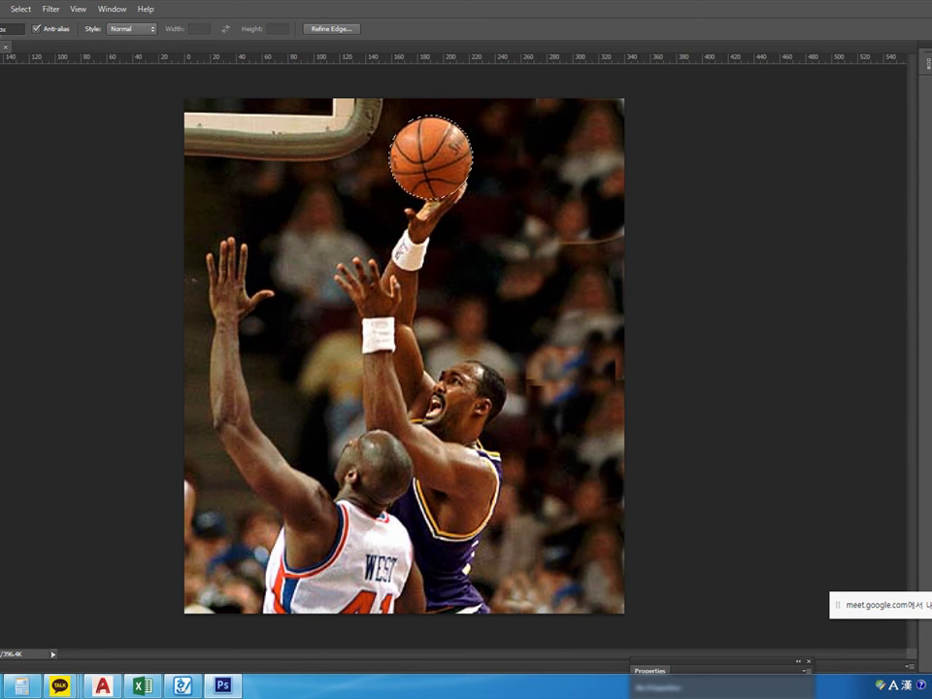
Open the Feather Selection dialog for the basketball selection
key(shift+F6)
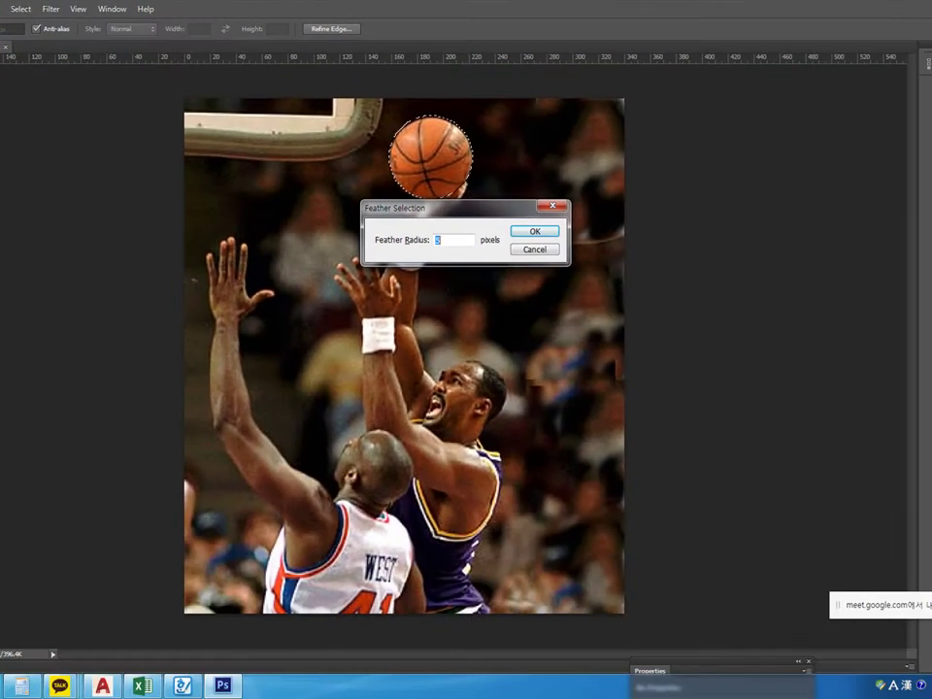
mouse_move(22, 686)
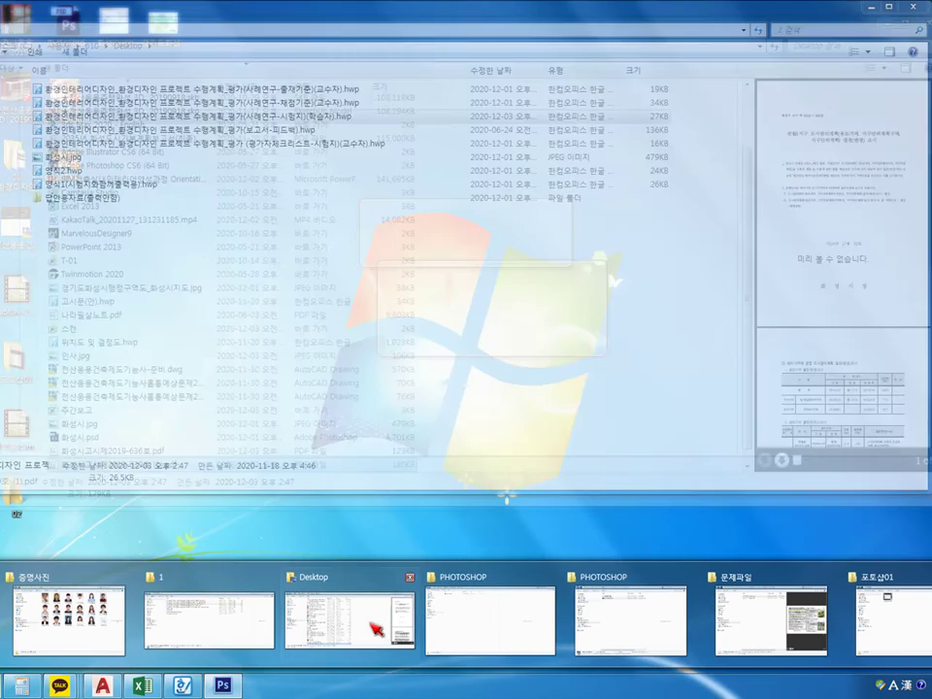
click(92, 617)
click(582, 8)
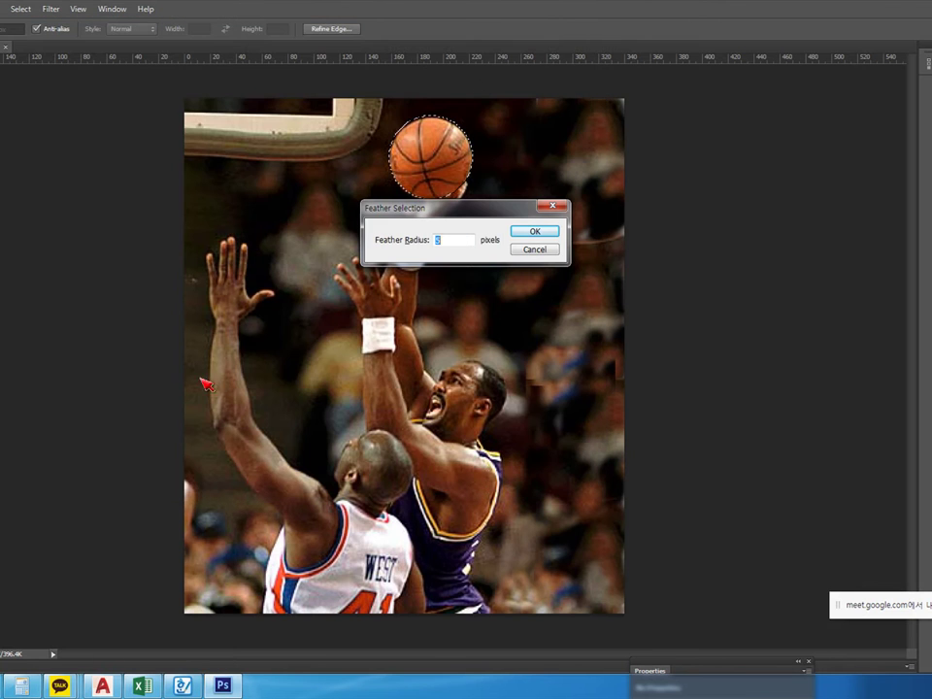
Switch to Windows Explorer and open the Photoshop shortcut sheet ★단축키-PS.pdf from the D: drive
mouse_move(22, 686)
click(375, 630)
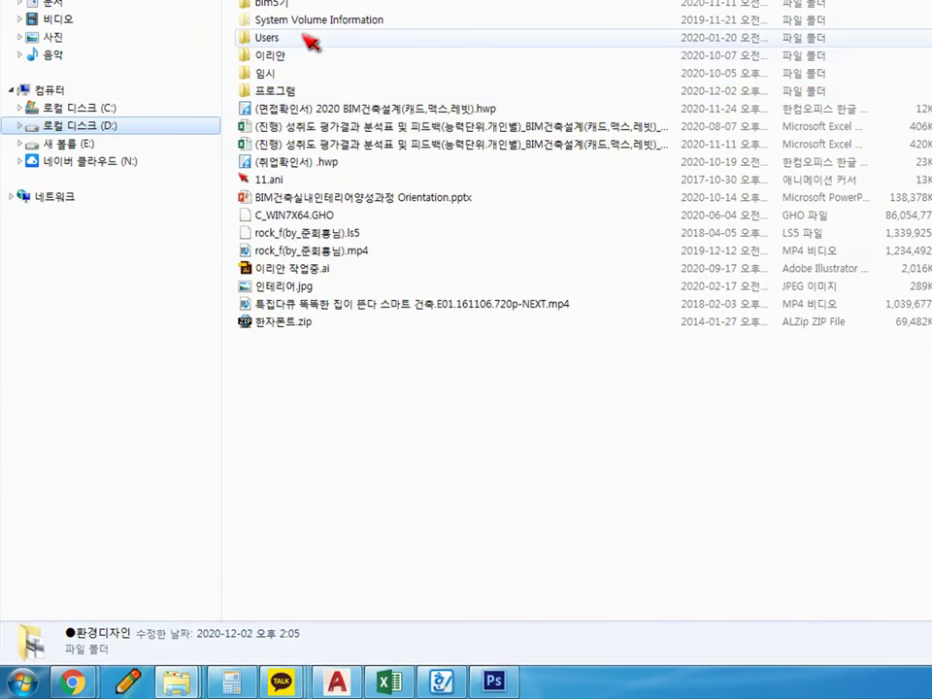
click(280, 57)
double_click(279, 56)
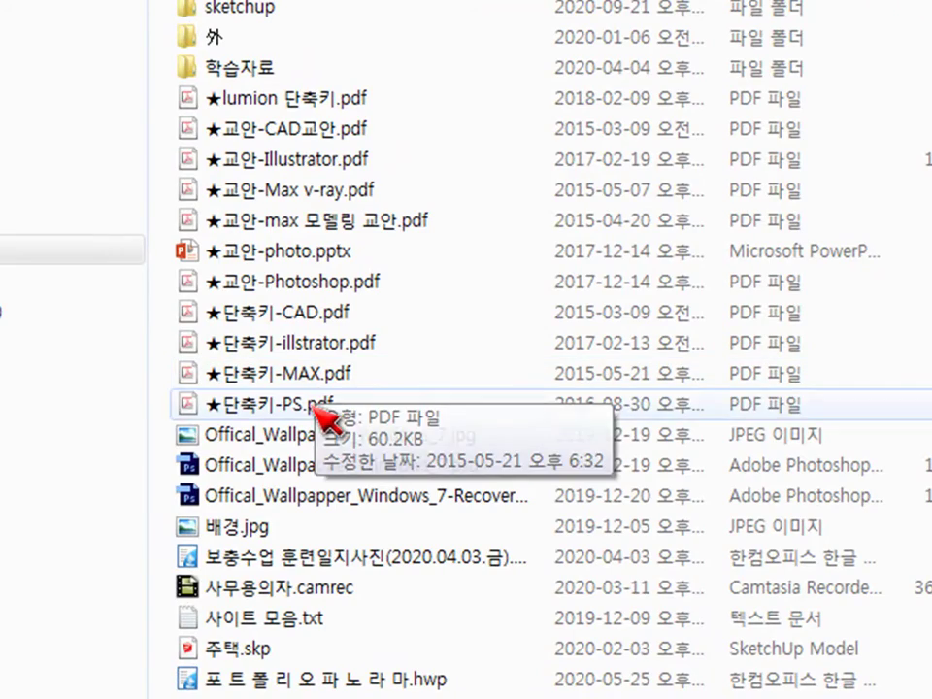
double_click(309, 398)
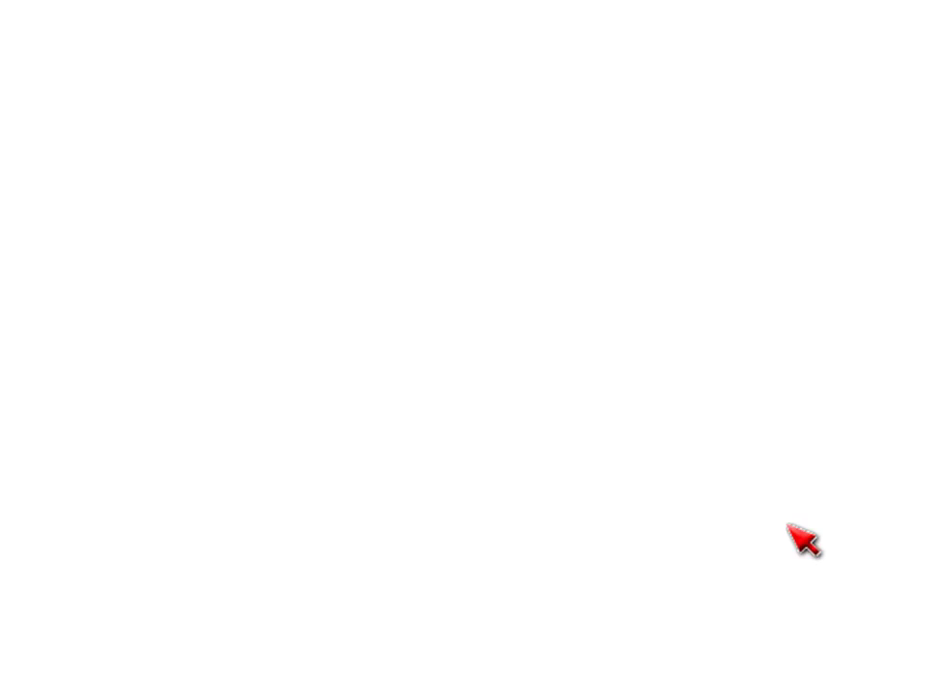
Examine the Photoshop shortcut list in the PDF, marking the feather entry (페더값) and clearing the mark
scroll(885, 645, down, 10)
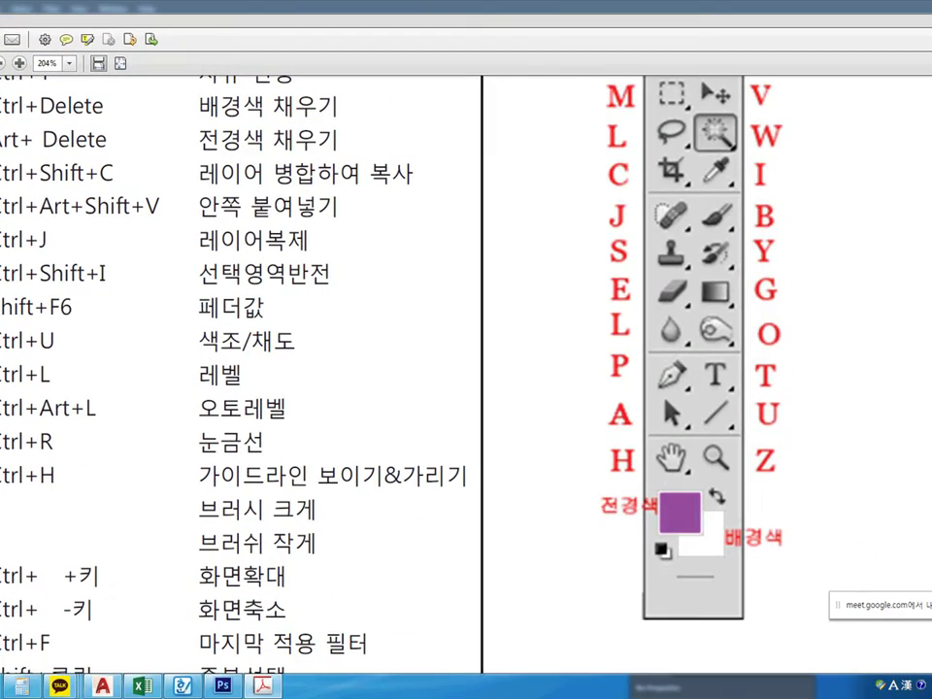
drag(1, 315, 296, 337)
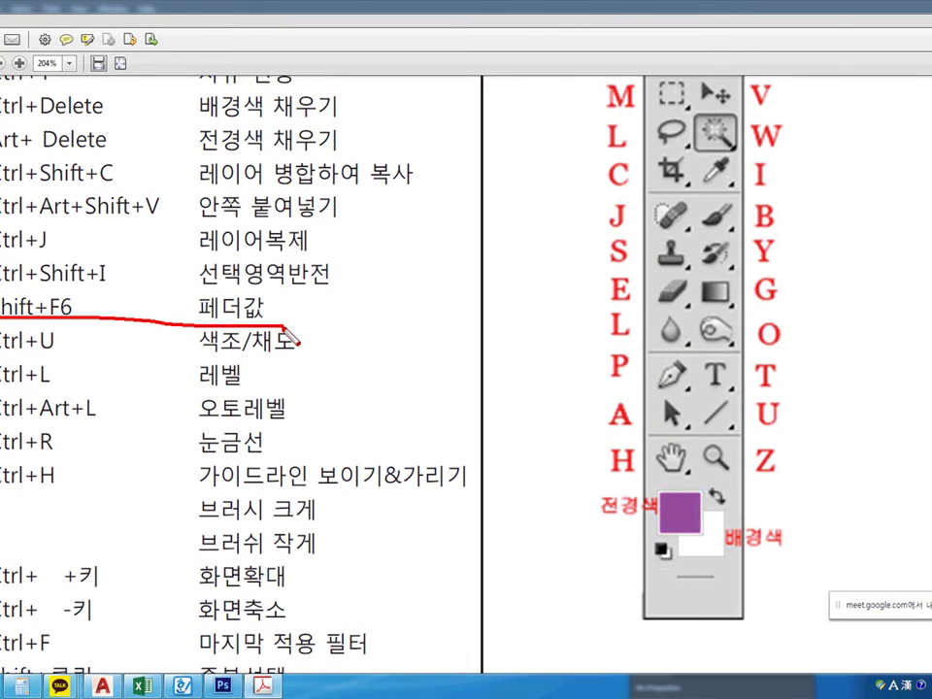
key(Escape)
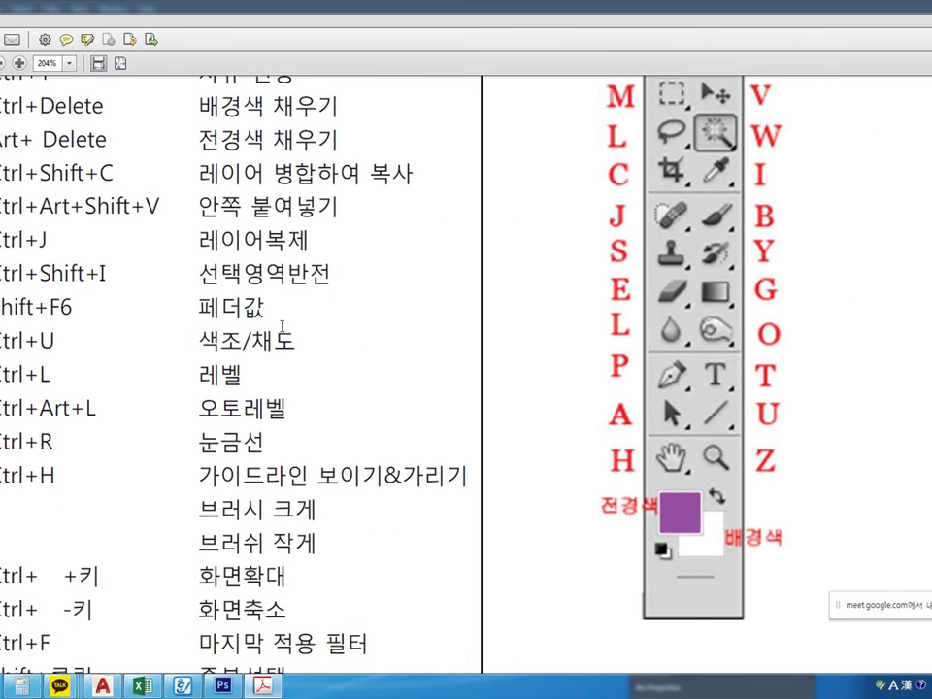
scroll(282, 326, down, 2)
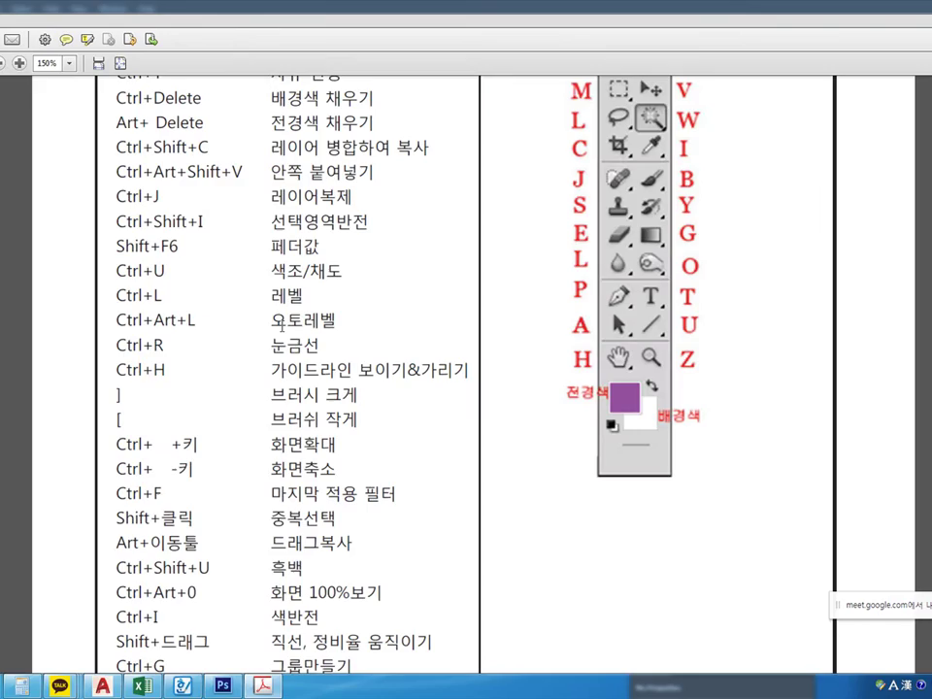
scroll(282, 320, up, 5)
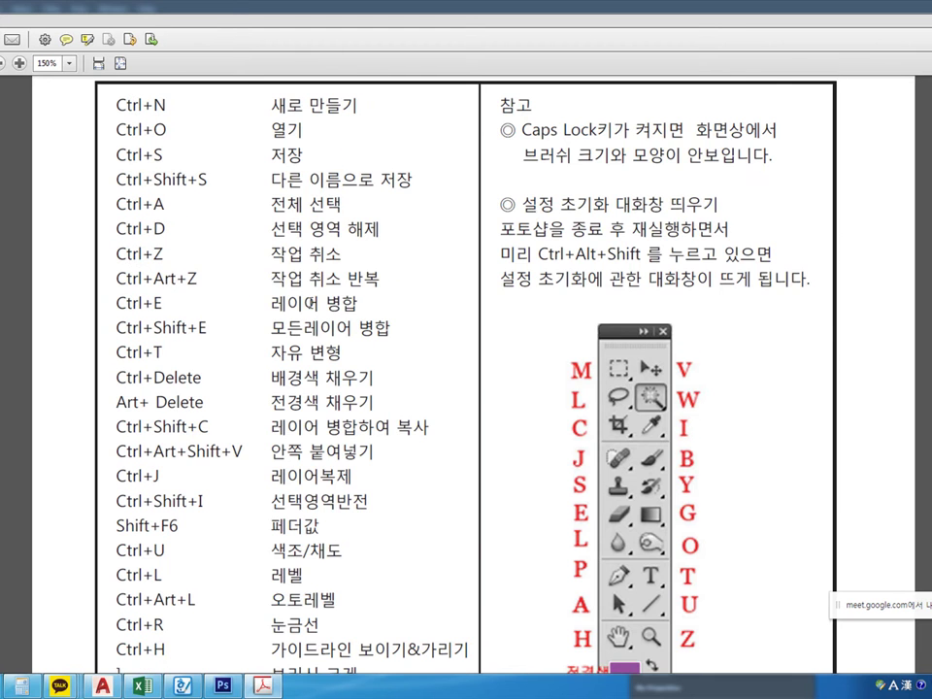
scroll(310, 303, up, 1)
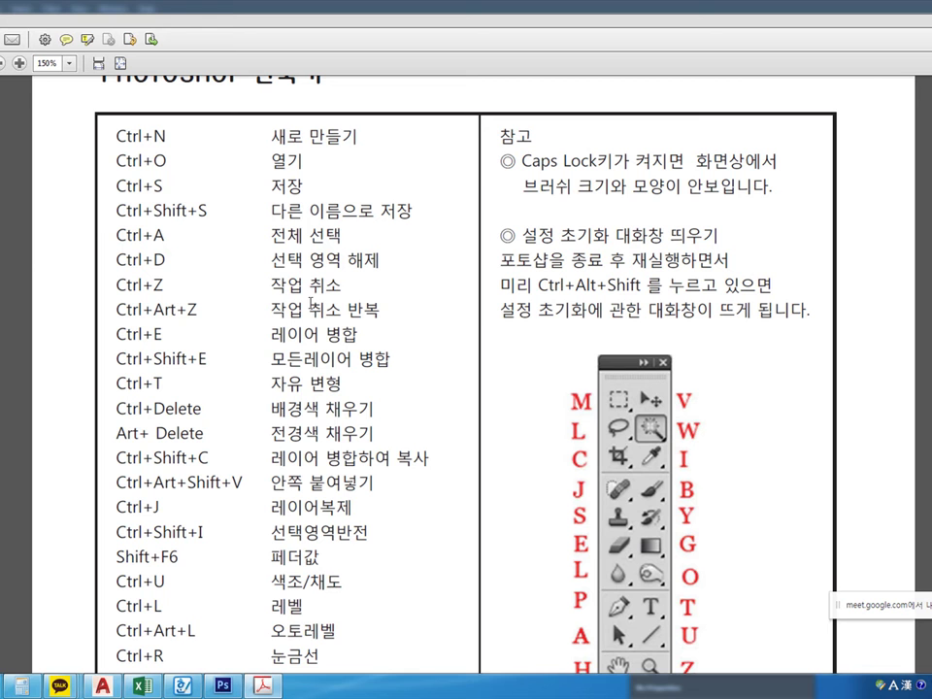
Close the shortcut sheet, return to Photoshop and feather the basketball selection by 5 pixels
key(alt+F4)
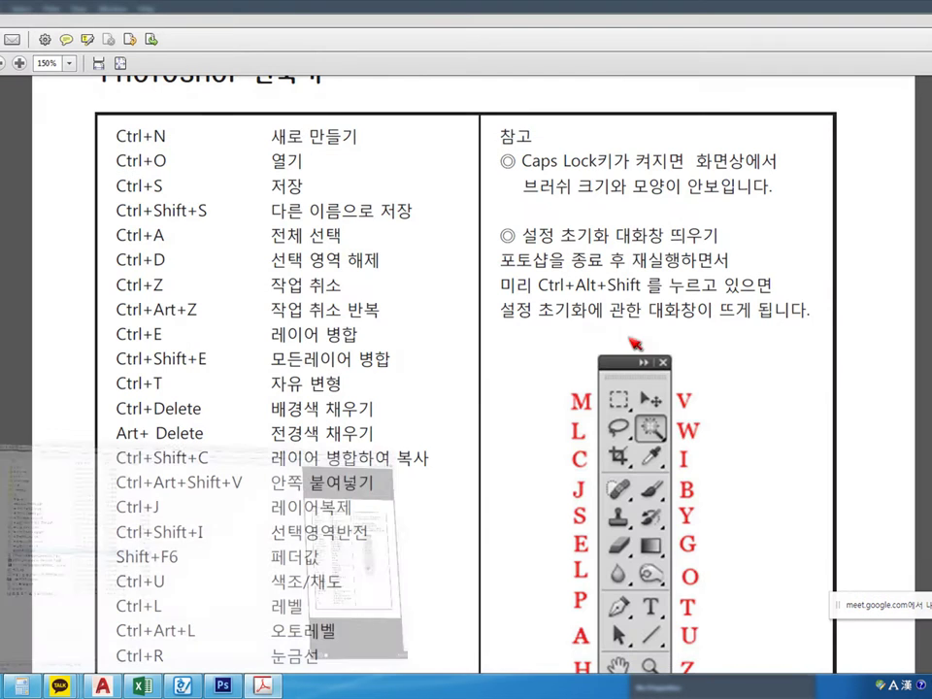
click(222, 685)
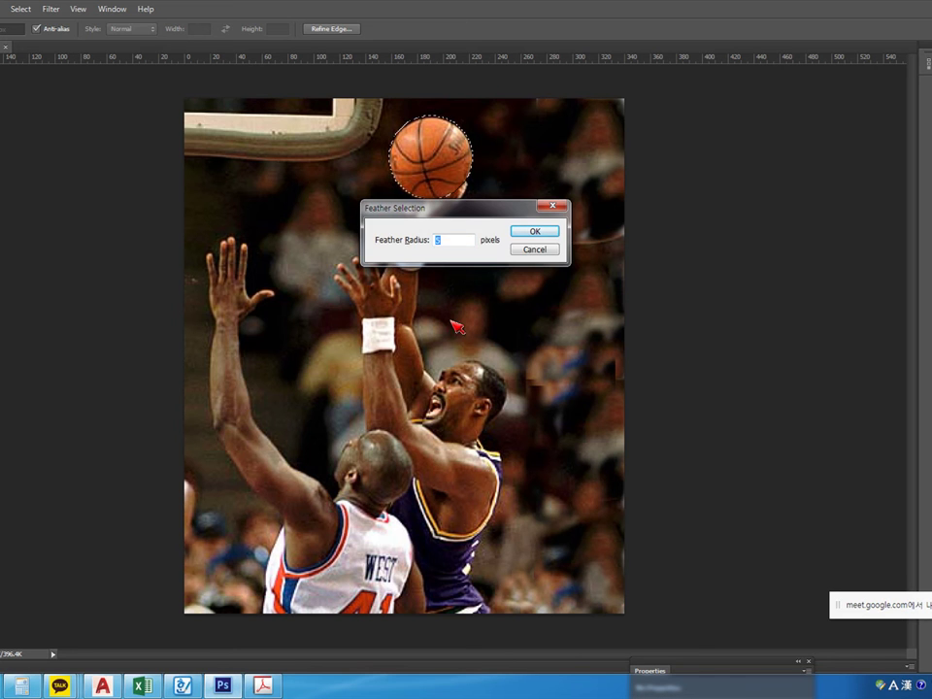
key(Return)
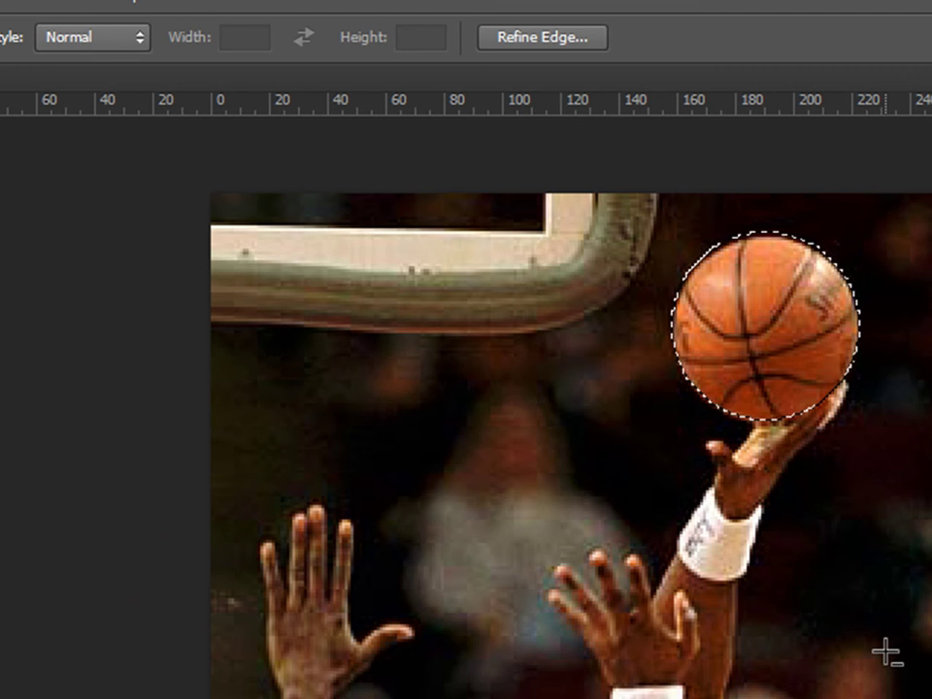
Replace the current selection with a new circular one around the basketball and feather it by 3 pixels
key(ctrl+d)
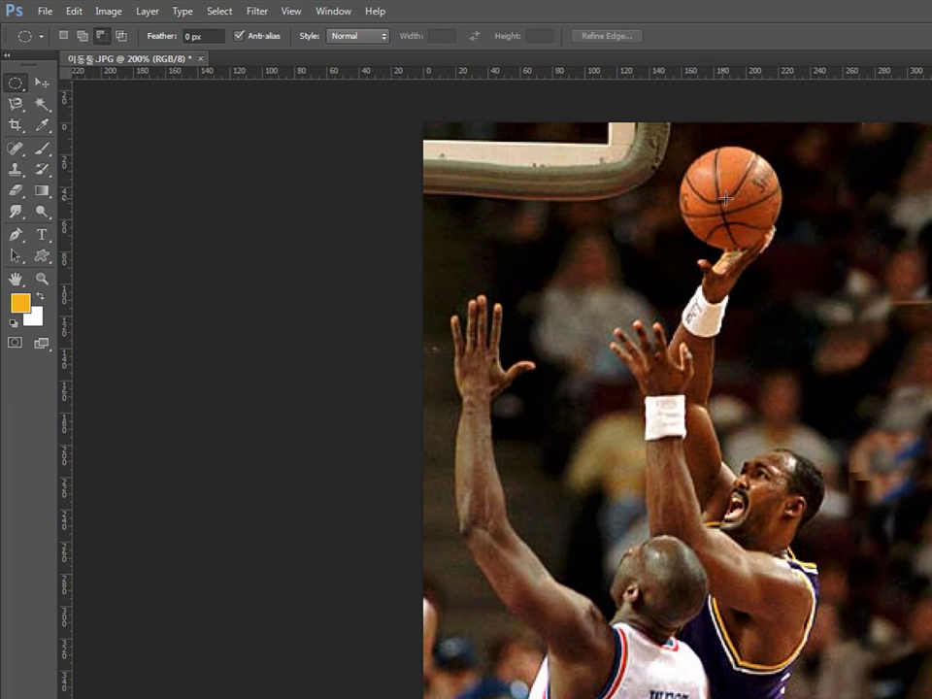
drag(730, 199, 786, 254)
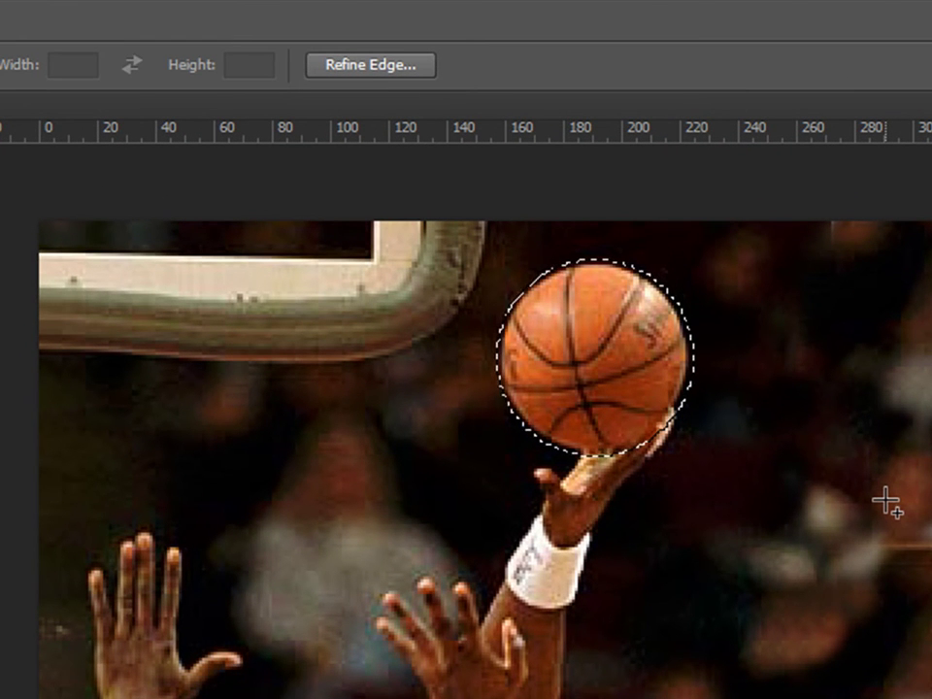
key(shift+F6)
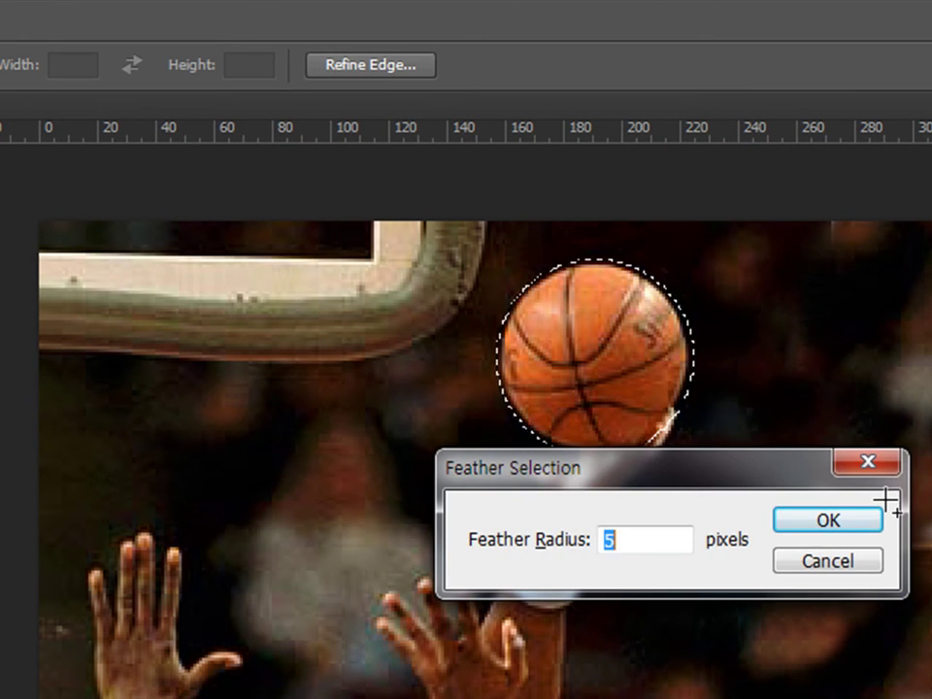
text(3)
key(Return)
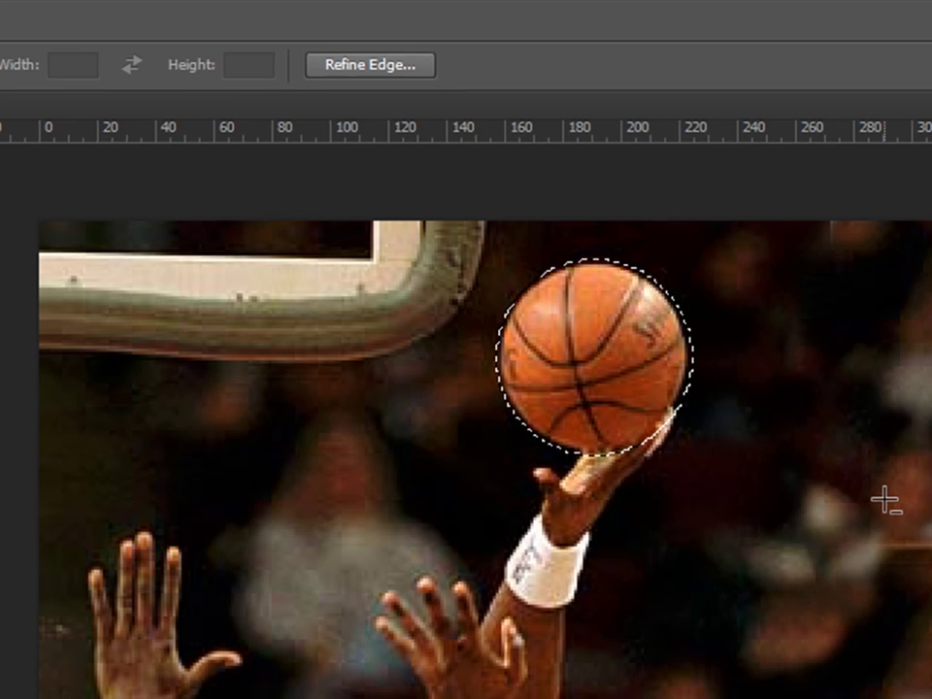
Try a copy of the feathered basketball on the WEST jersey, inspect its soft edge, and undo the copy
key(v)
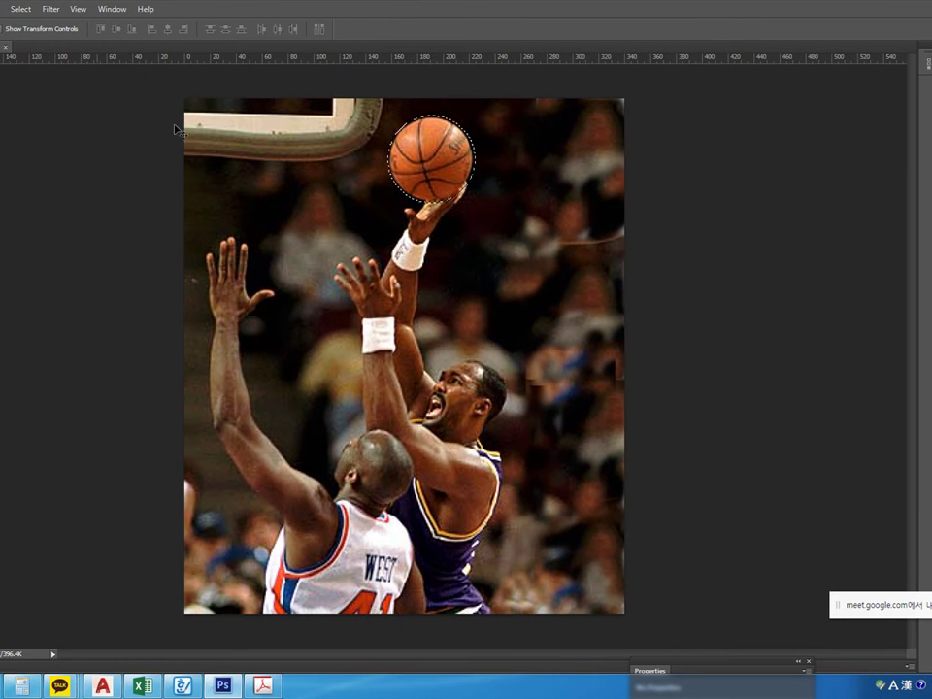
drag(406, 155, 337, 578)
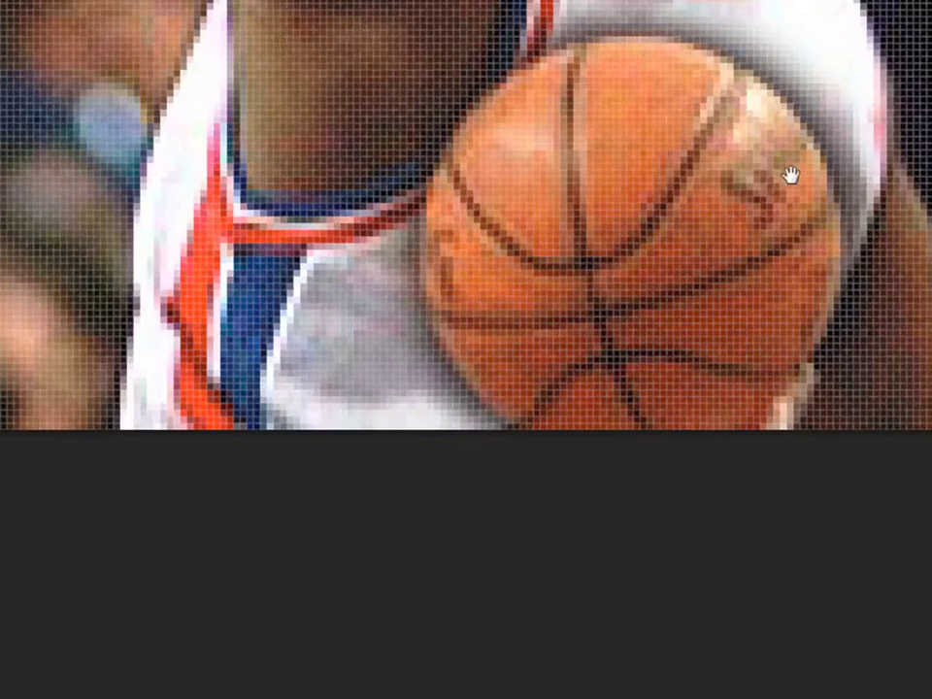
click(798, 262)
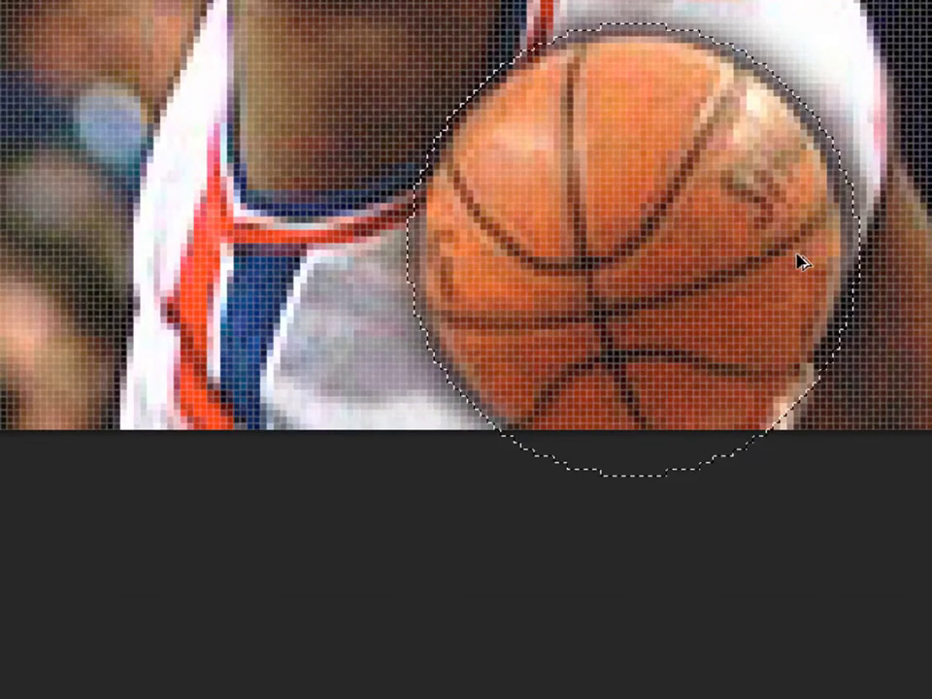
key(Delete)
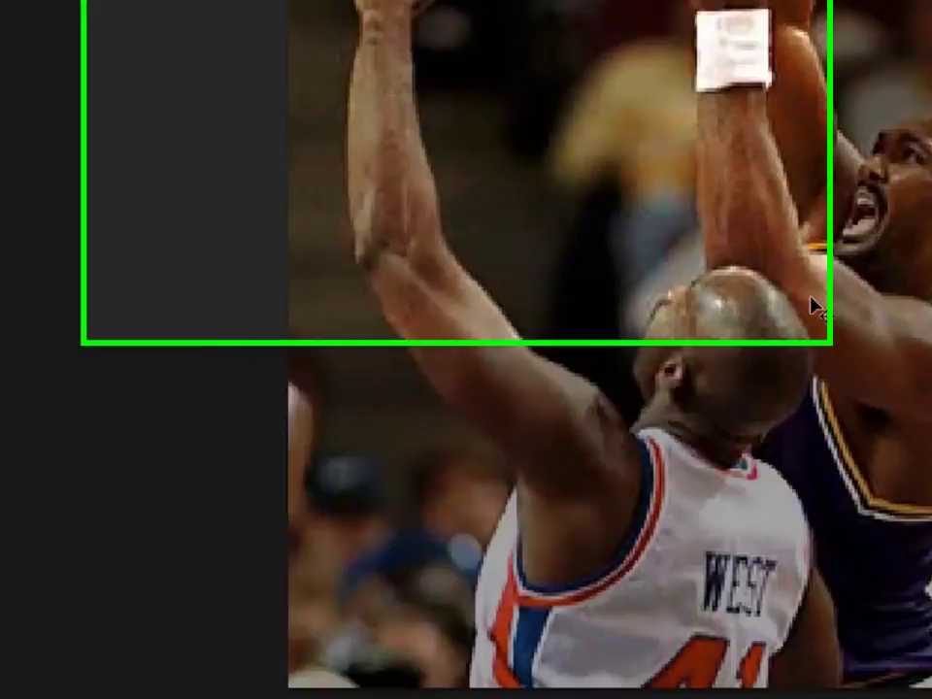
key(ctrl+z)
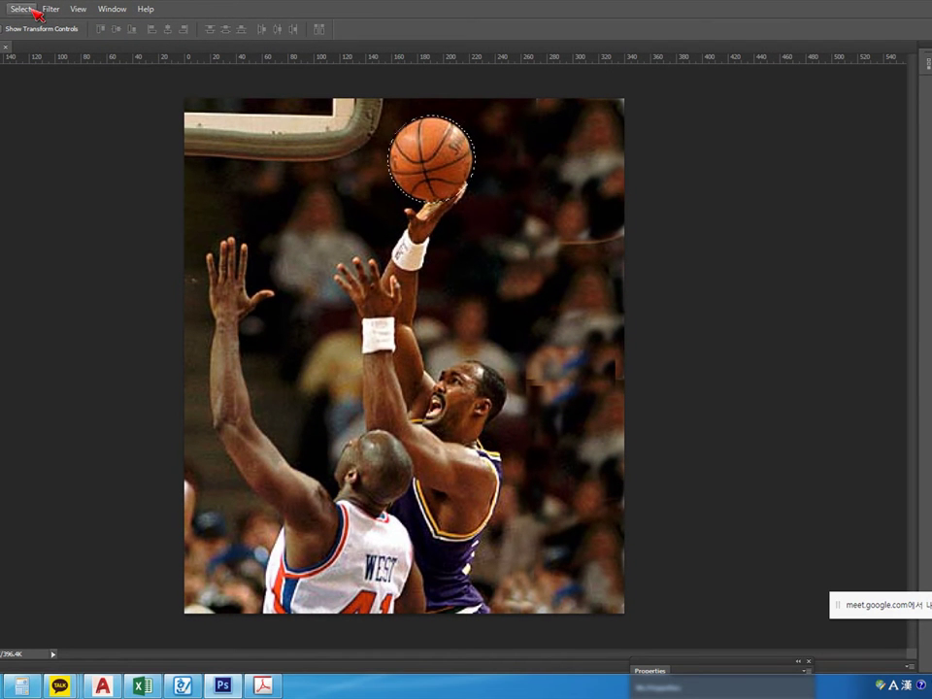
Contract the basketball selection by 1 pixel
click(33, 11)
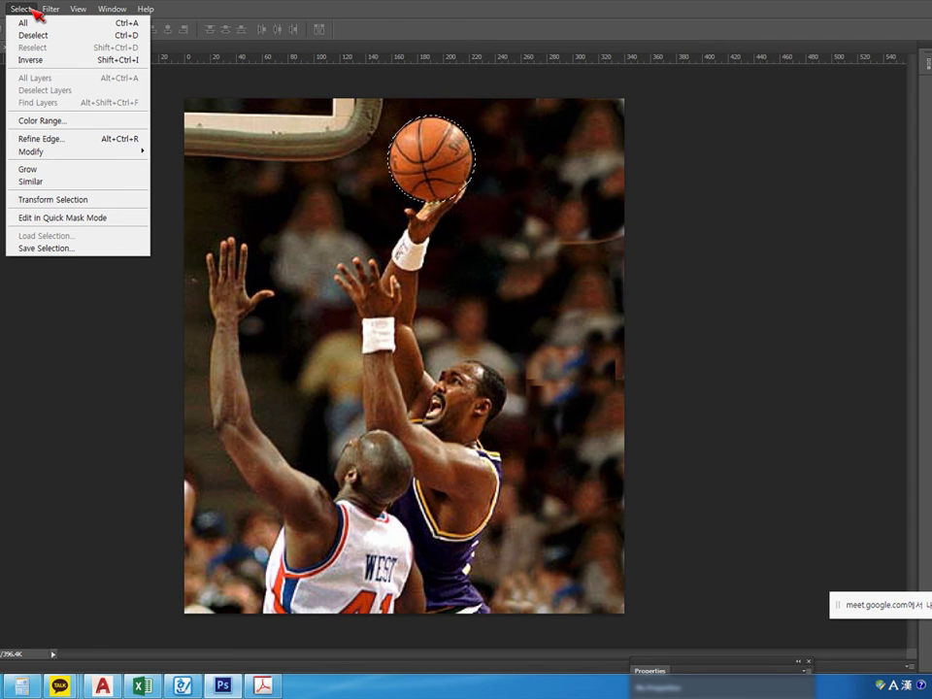
mouse_move(99, 157)
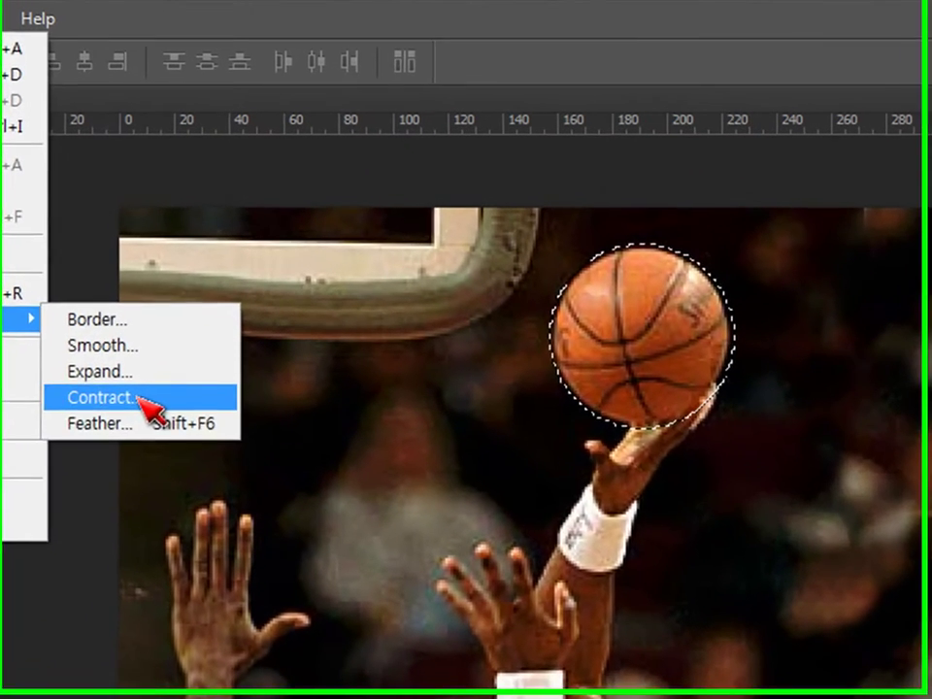
click(177, 188)
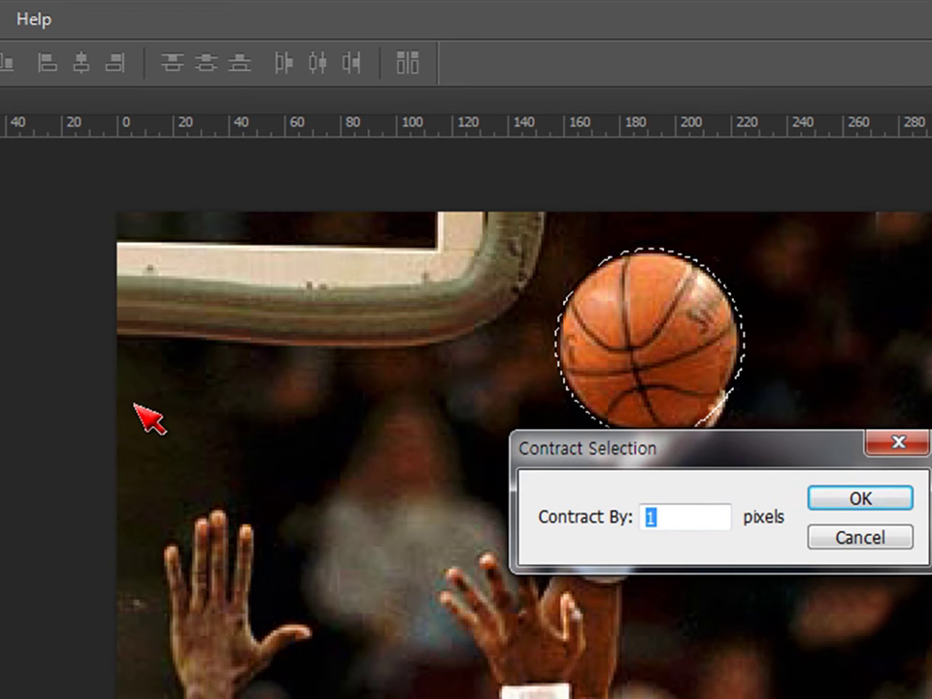
key(Return)
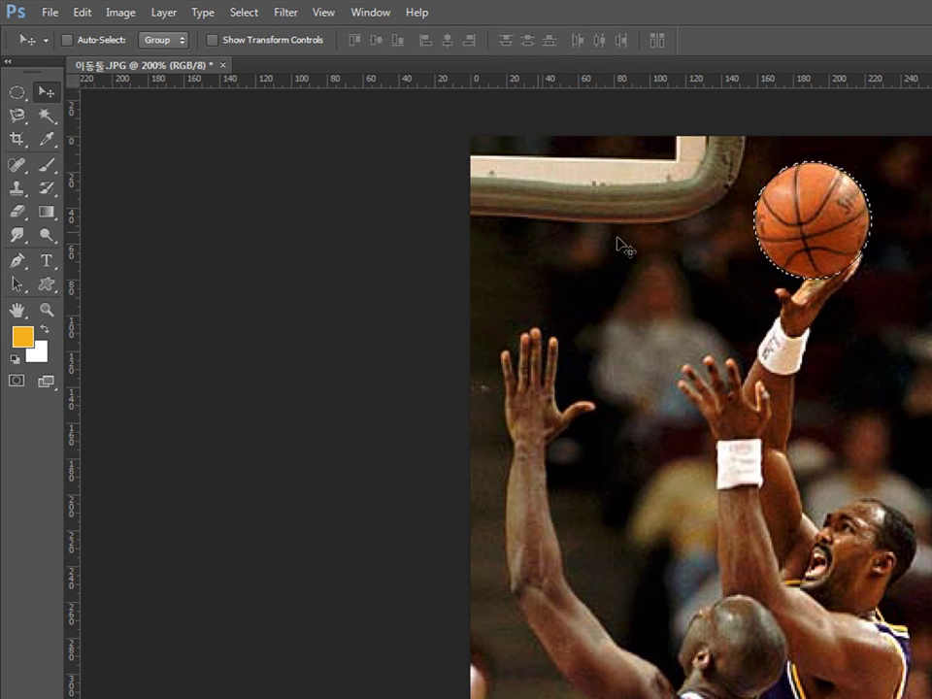
Copy the selected basketball to a new layer and hide the photo layer to isolate its feathered edge
key(alt)
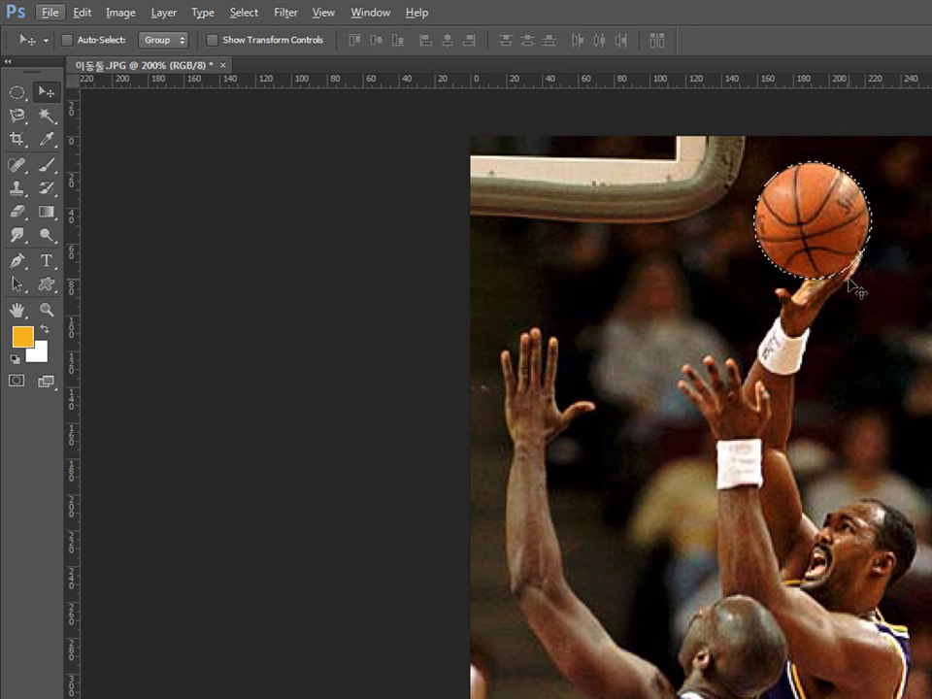
key(ctrl+j)
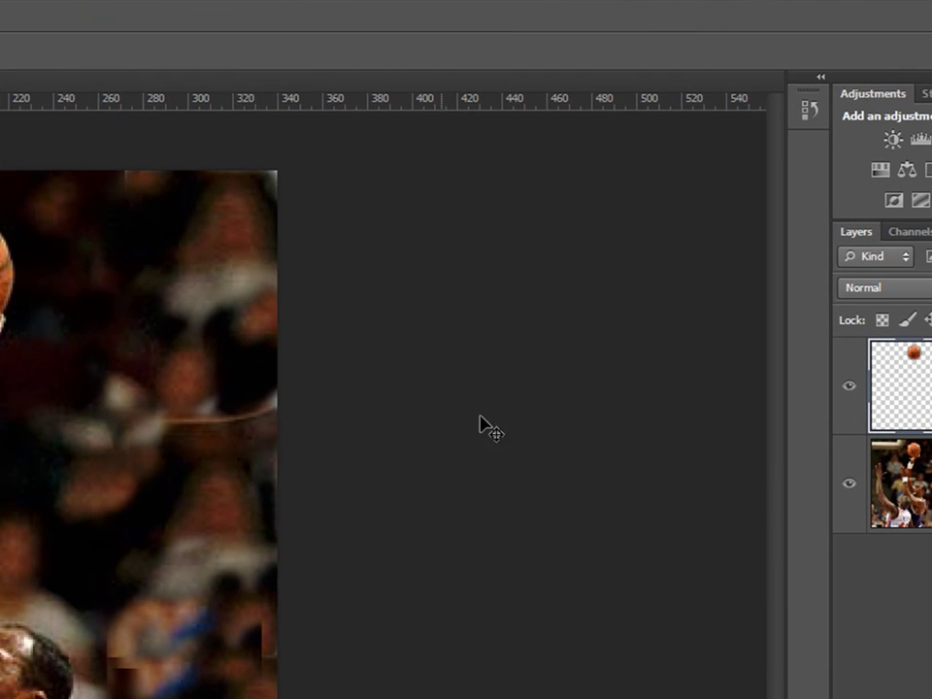
click(848, 482)
key(ctrl+plus)
key(ctrl+plus)
scroll(71, 526, up, 5)
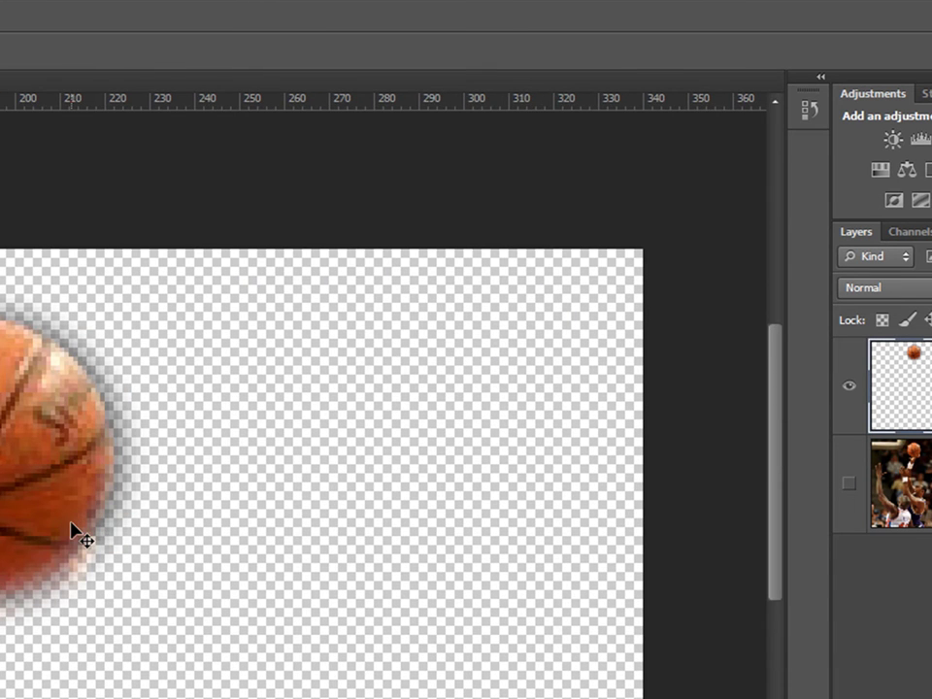
key(ctrl+plus)
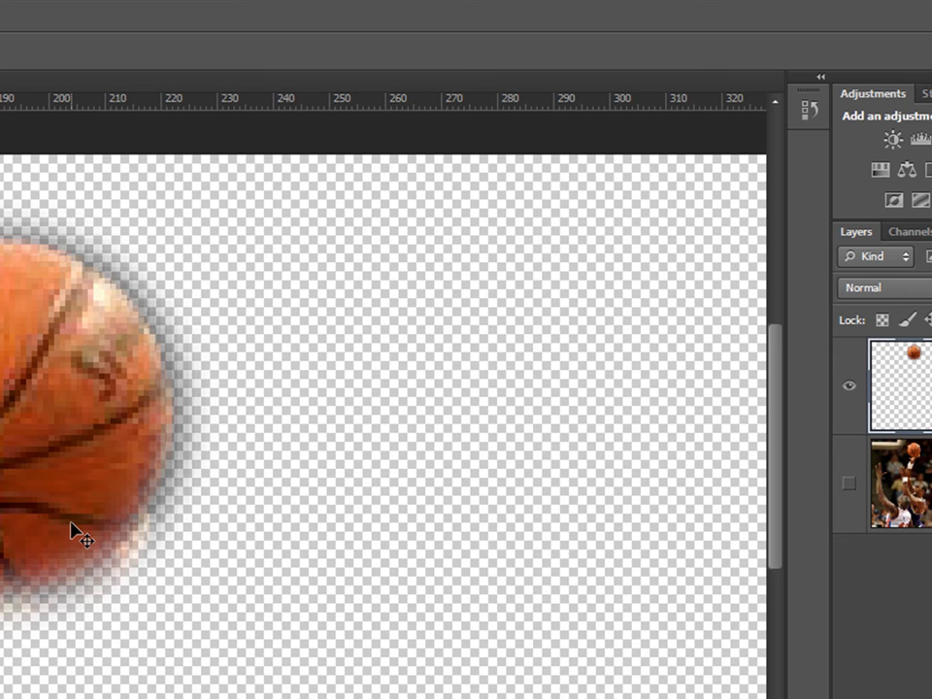
Compare the basketball layer with the photo layer shown and hidden, leaving the photo layer shown
click(848, 482)
click(851, 485)
click(853, 488)
click(852, 485)
click(852, 485)
click(852, 485)
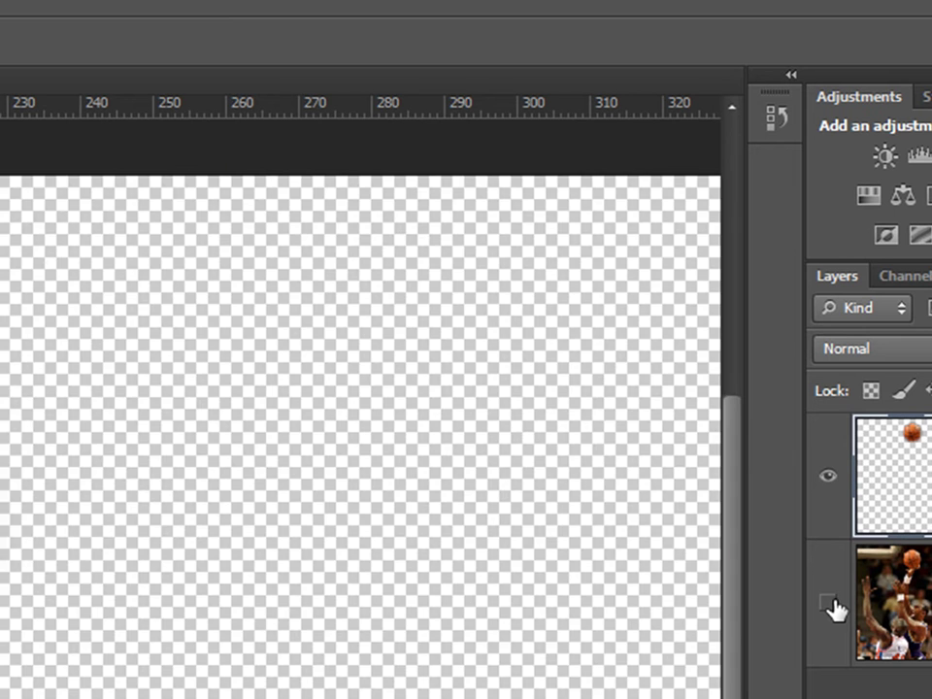
click(827, 602)
click(828, 603)
click(827, 602)
click(828, 602)
click(828, 603)
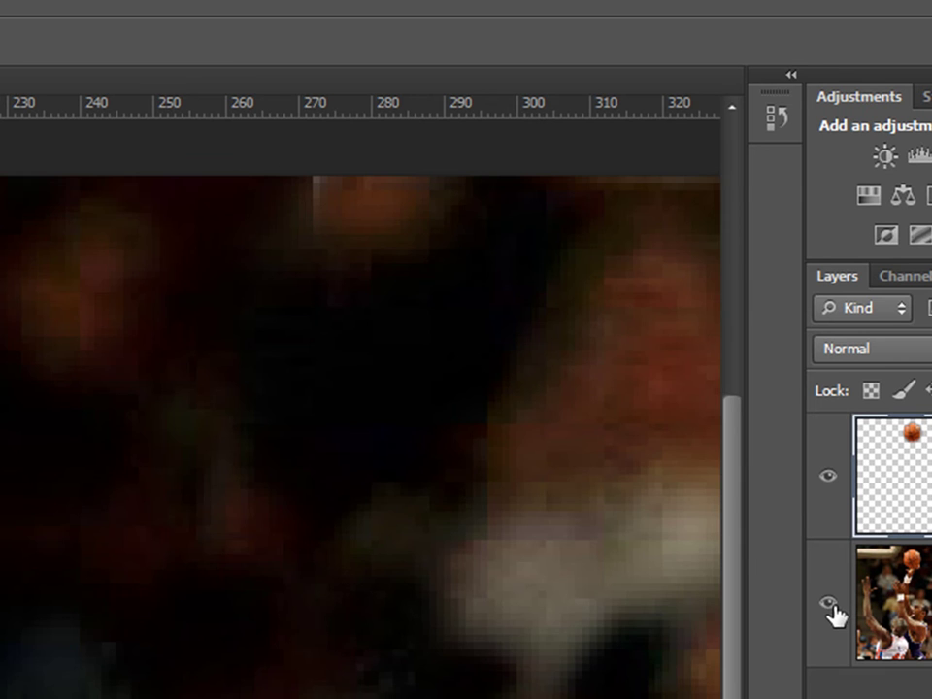
Move the copied basketball down and left so that it partly overlaps the original ball
key(ctrl+minus)
key(ctrl+minus)
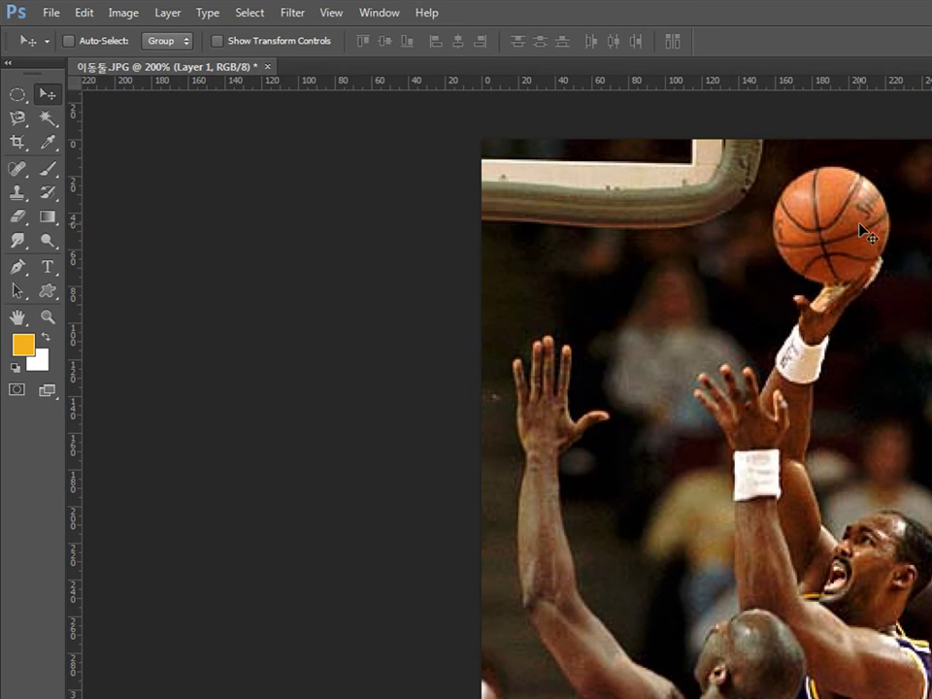
drag(736, 247, 639, 292)
mouse_move(757, 263)
mouse_down()
mouse_move(781, 251)
mouse_move(774, 260)
mouse_up()
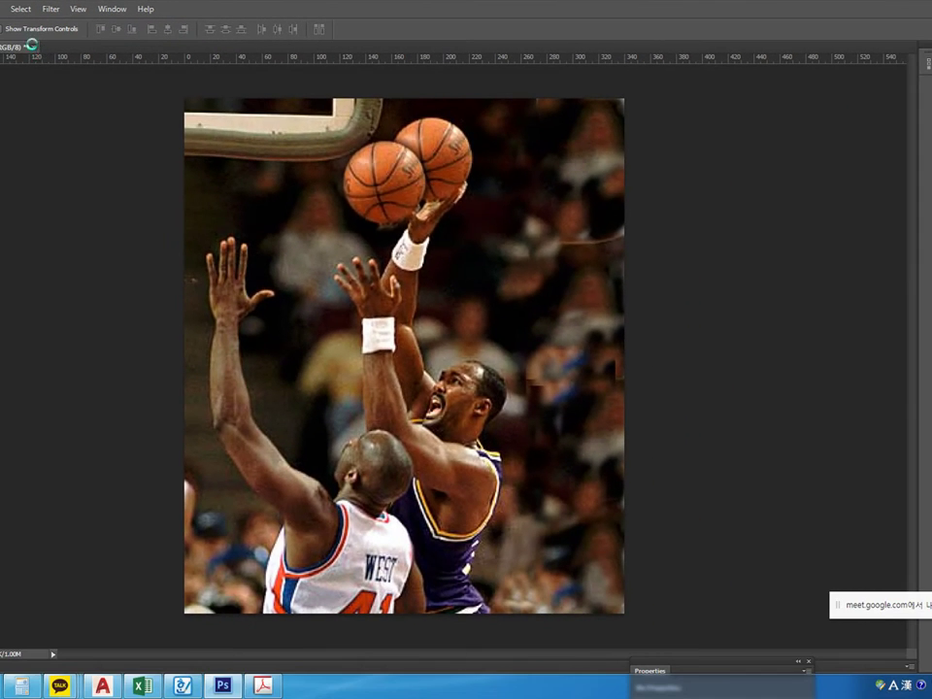
Close 이동툴.JPG without saving and open 선택툴.JPG from the 2일차_선택툴 folder
click(31, 44)
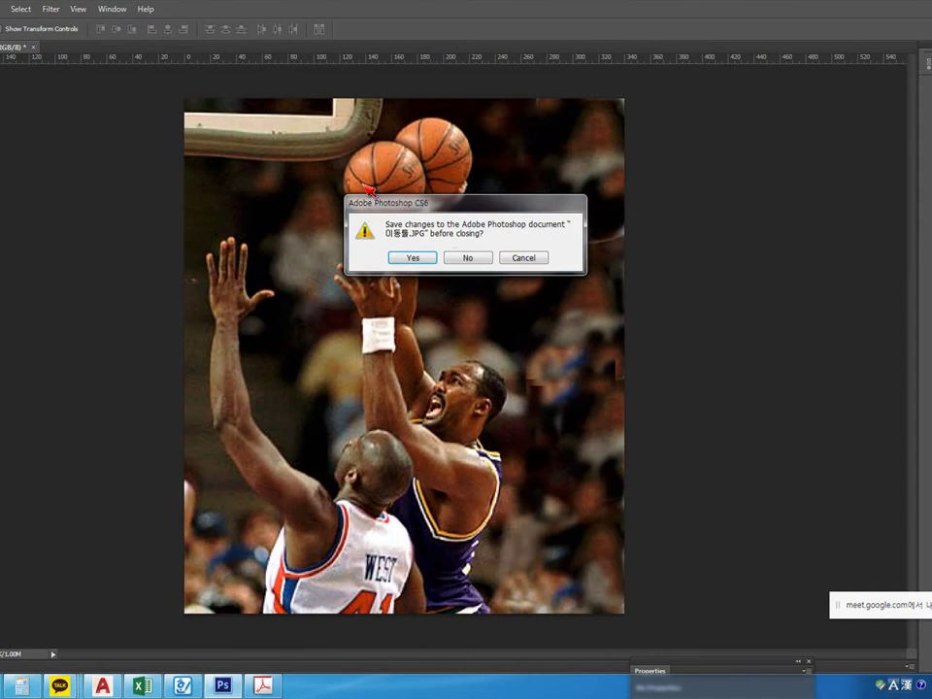
click(474, 258)
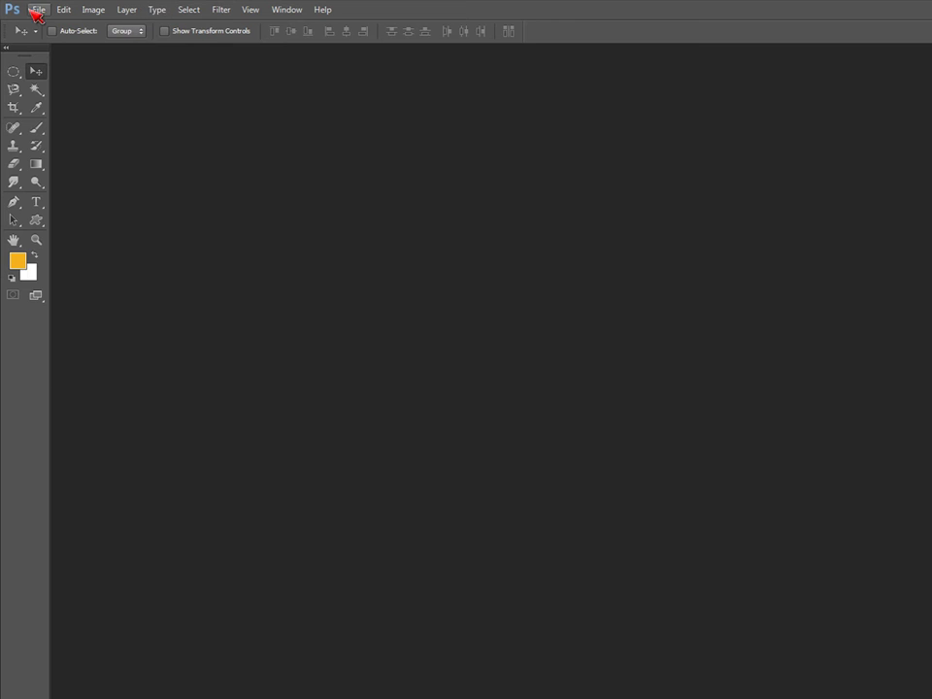
click(36, 13)
click(60, 36)
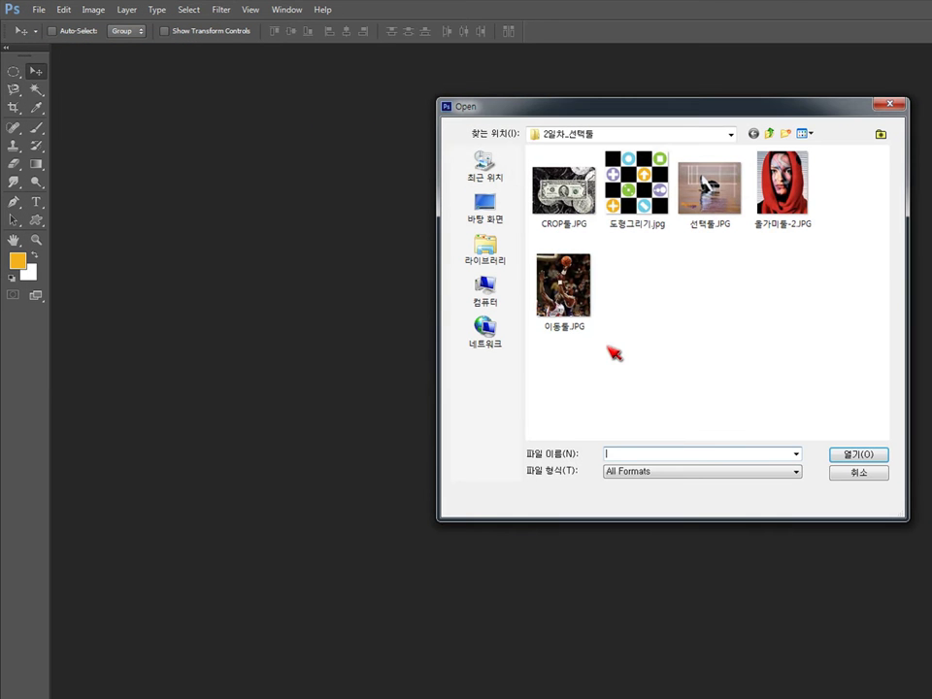
click(702, 209)
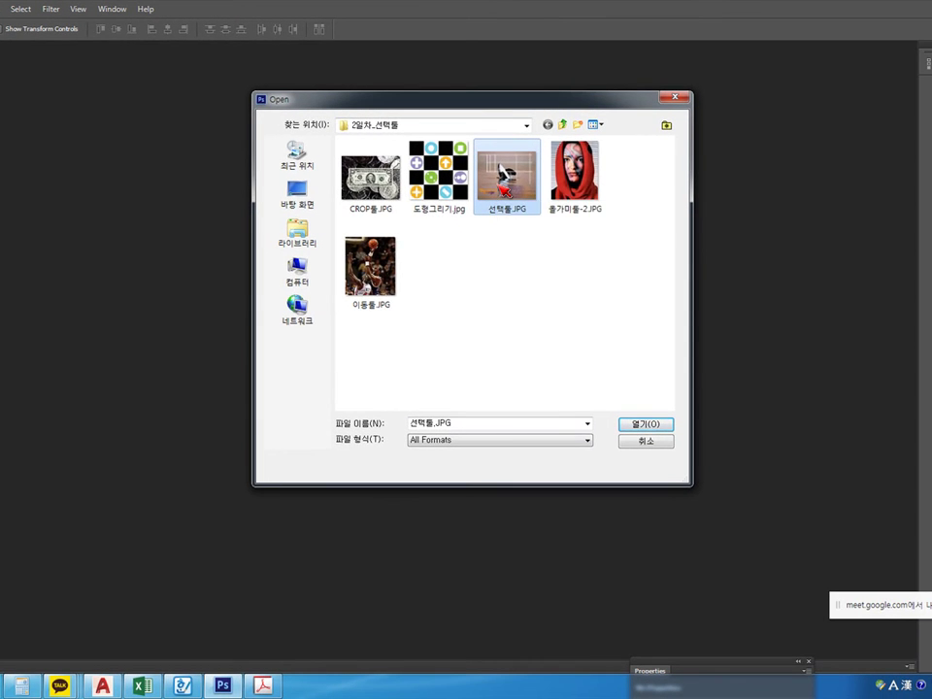
double_click(499, 183)
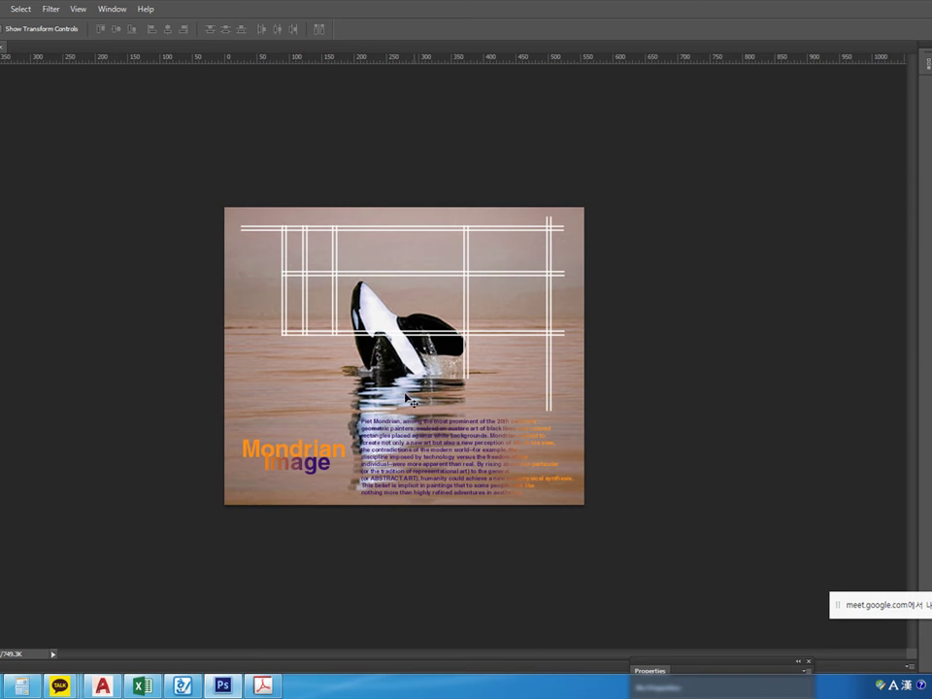
Mark horizontal and vertical red lines across the lower part of the orca image with the screen pen, and clear them
drag(187, 398, 794, 398)
drag(189, 483, 773, 483)
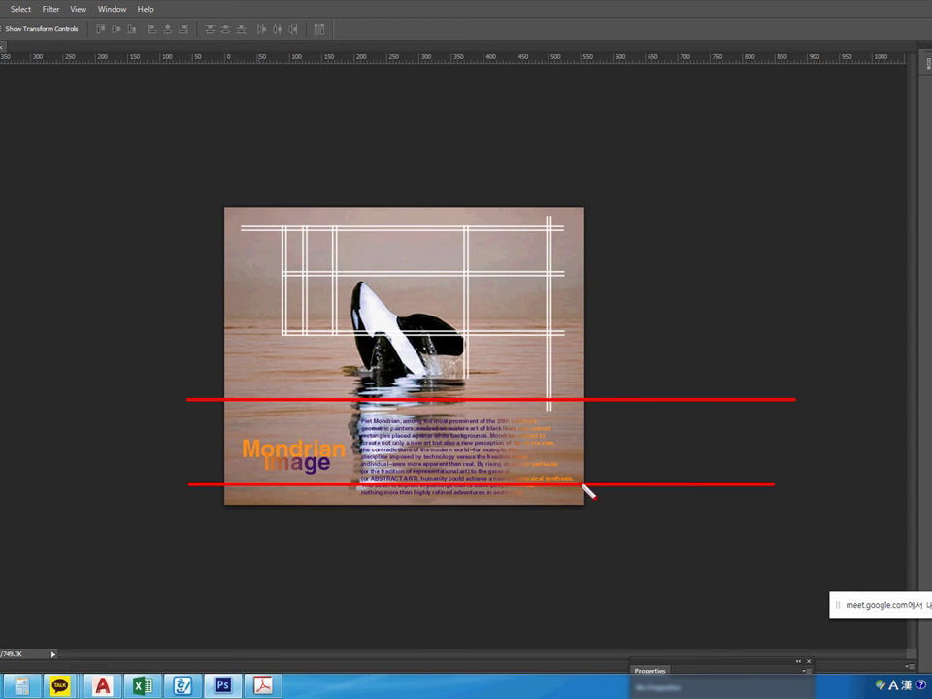
drag(248, 367, 247, 551)
mouse_move(502, 370)
mouse_down()
mouse_move(514, 371)
mouse_move(546, 561)
mouse_up()
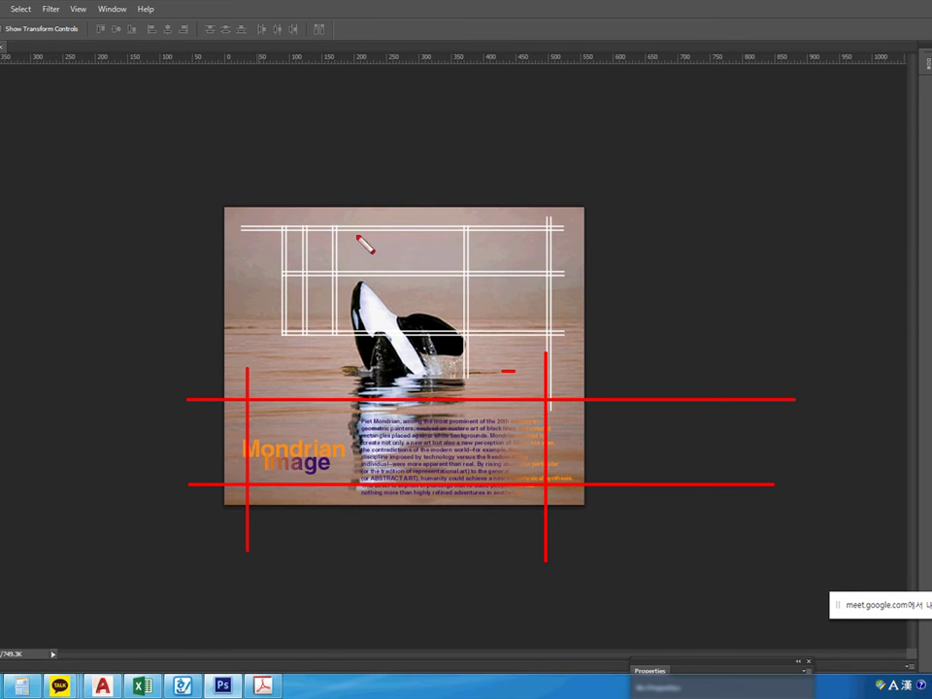
key(Escape)
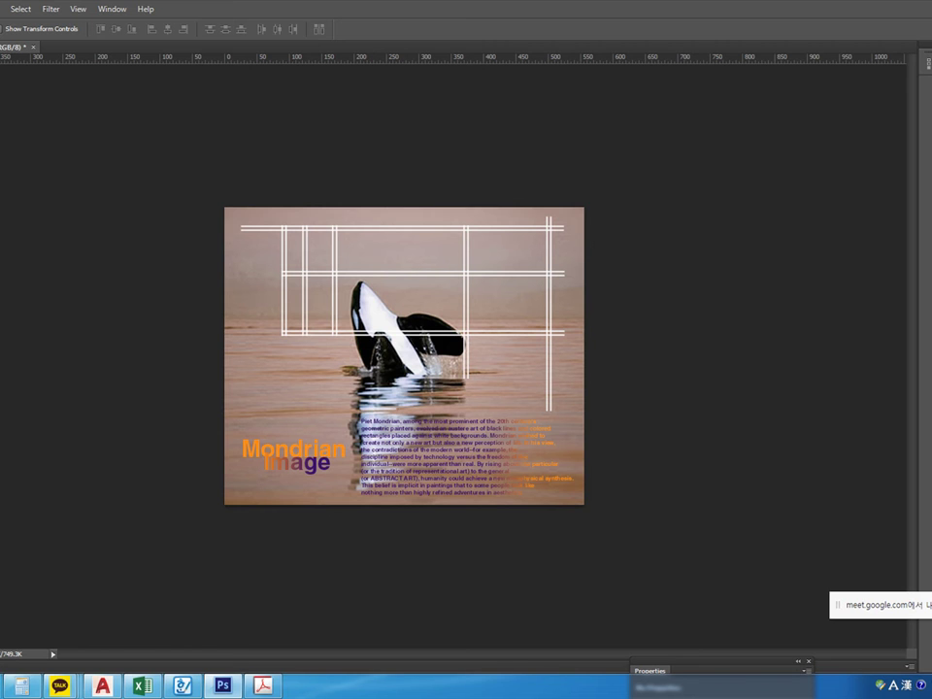
Select two pairs of closely spaced one-pixel columns through the Mondrian title with the Single Column Marquee tool
key(m)
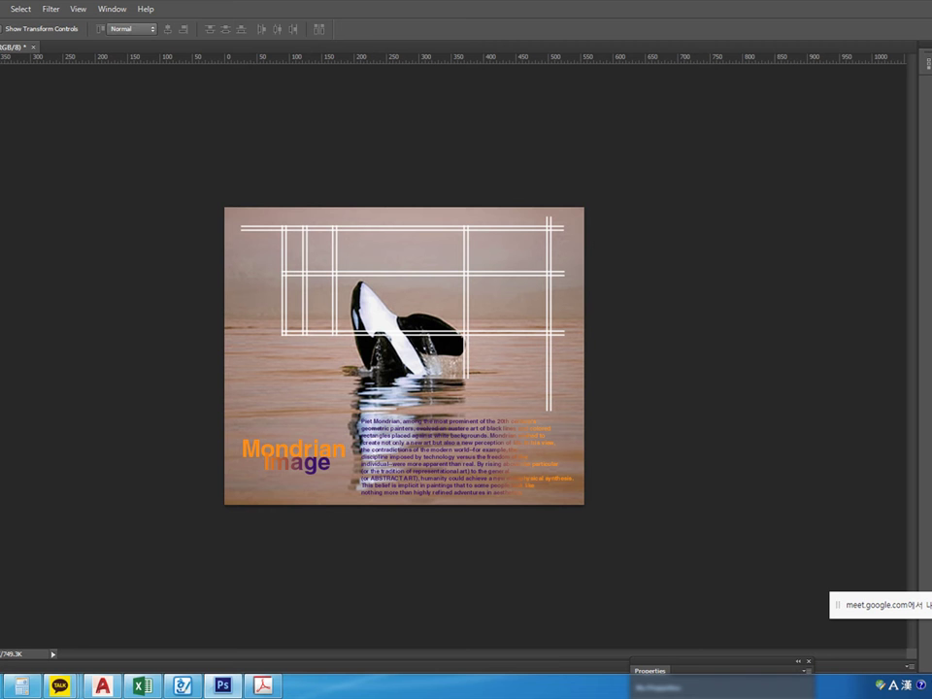
key(shift+m)
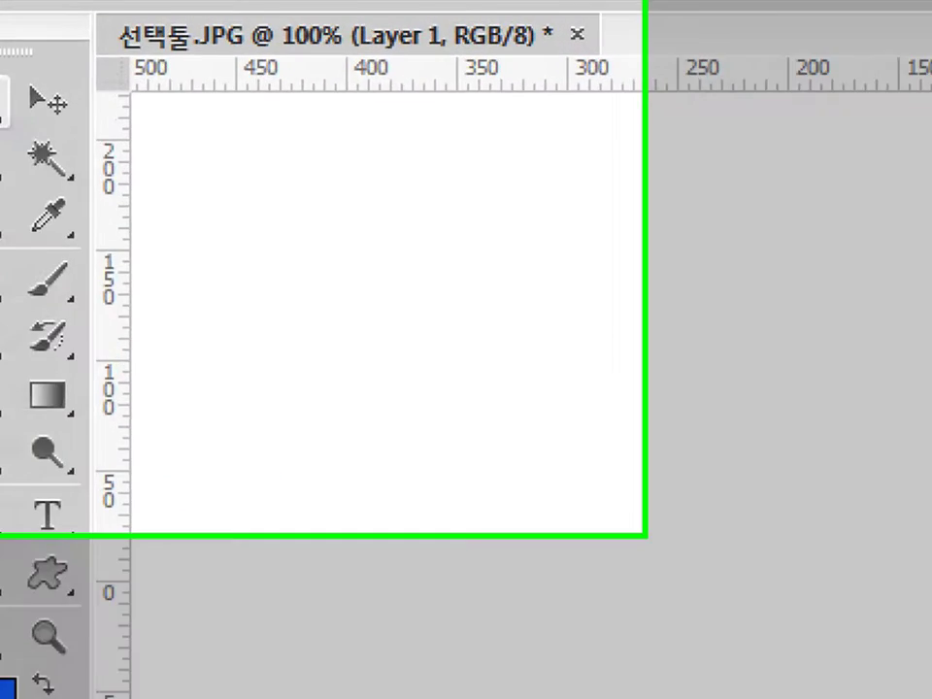
click(44, 137)
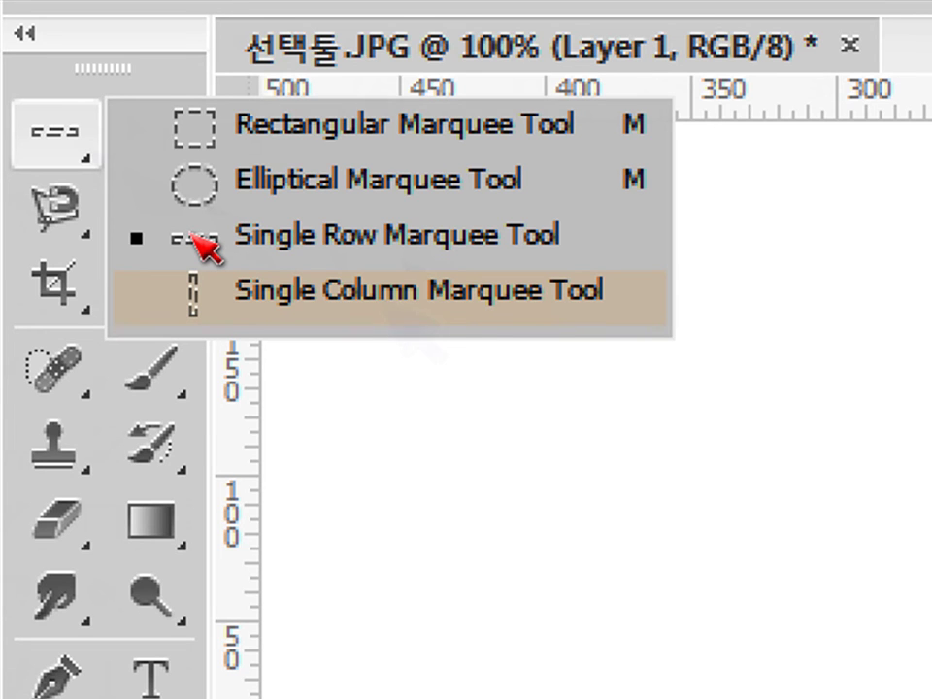
click(223, 290)
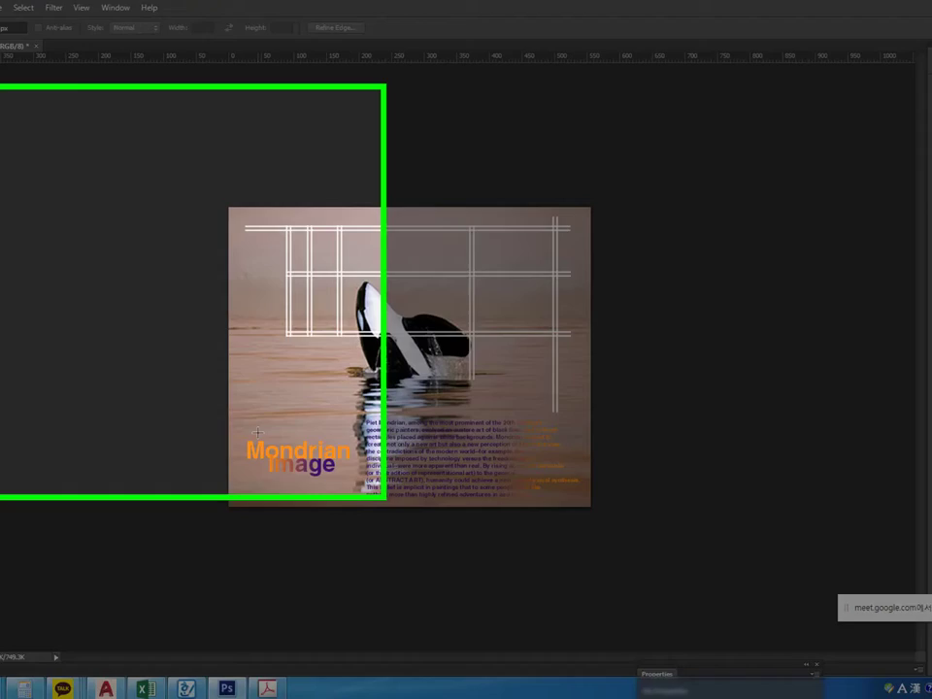
click(257, 431)
shift+click(286, 436)
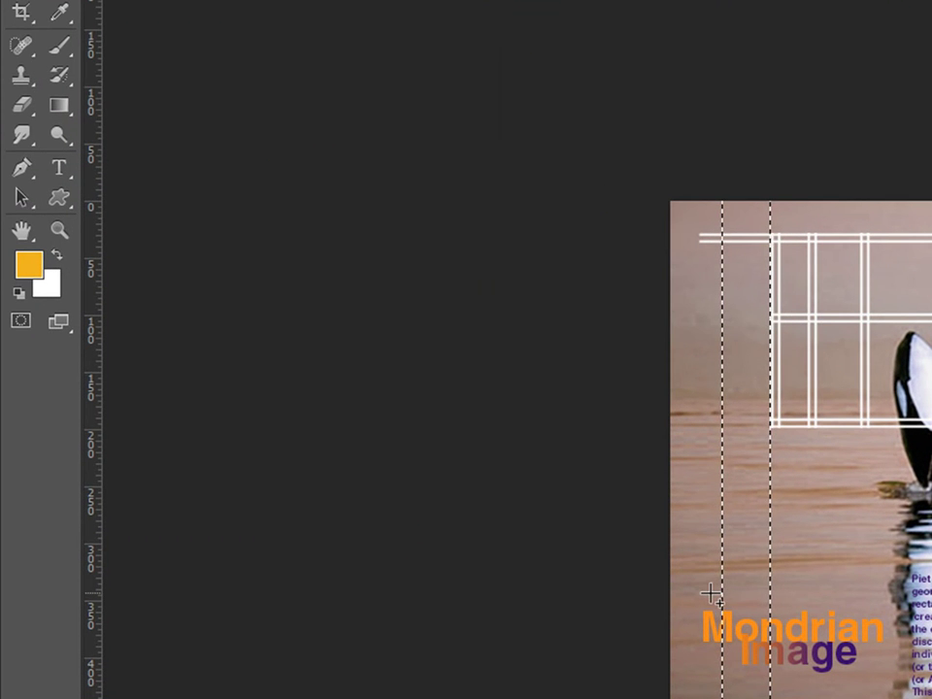
shift+click(778, 609)
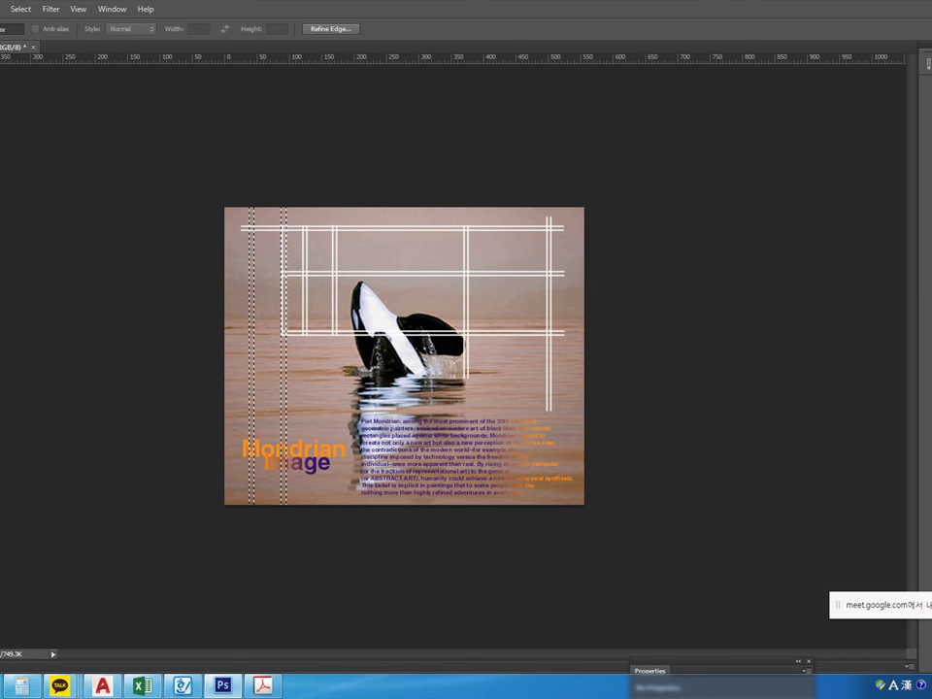
Add two pairs of one-pixel row selections, one above and one below the Mondrian Image title, with the Single Row Marquee tool
click(313, 425)
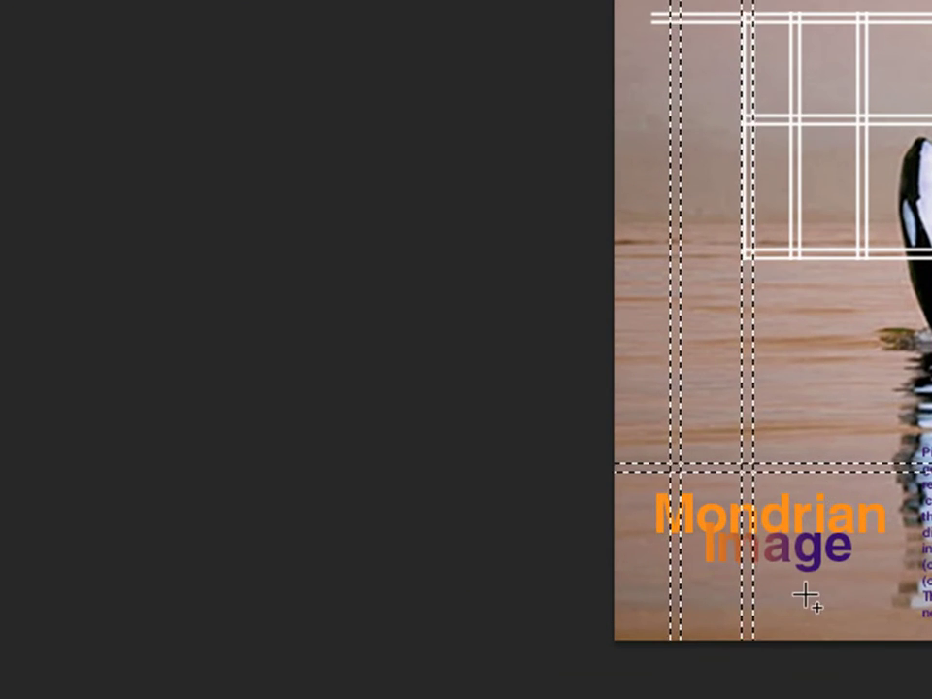
shift+click(807, 599)
shift+click(803, 605)
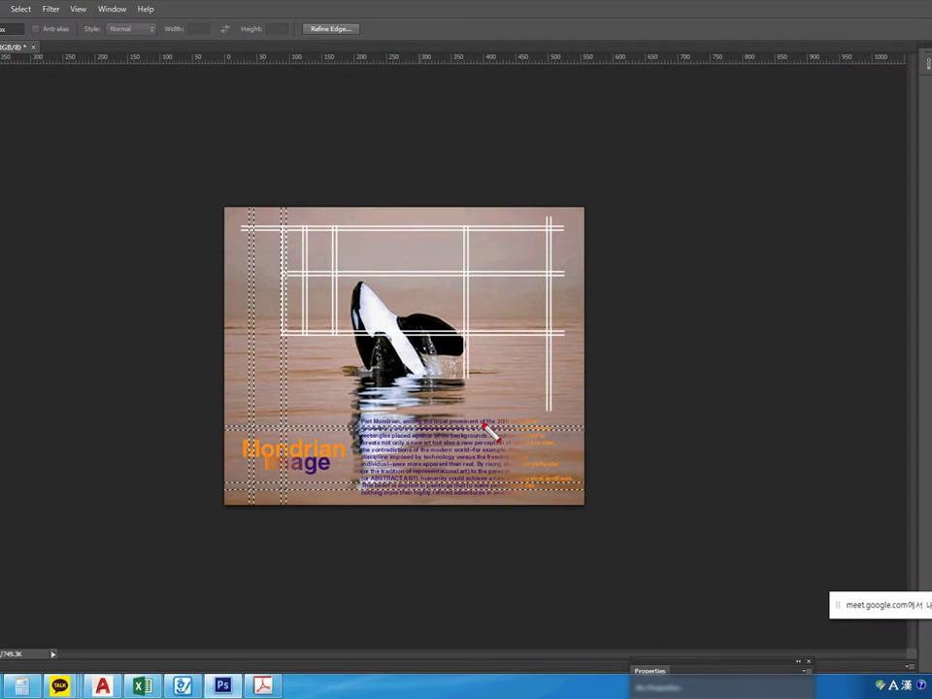
Subtract the row parts beyond the title's end and the upper column parts from the selection with the Rectangular Marquee tool
mouse_move(473, 395)
mouse_down()
mouse_move(563, 524)
mouse_move(472, 404)
mouse_move(378, 489)
mouse_move(566, 440)
mouse_move(449, 401)
mouse_up()
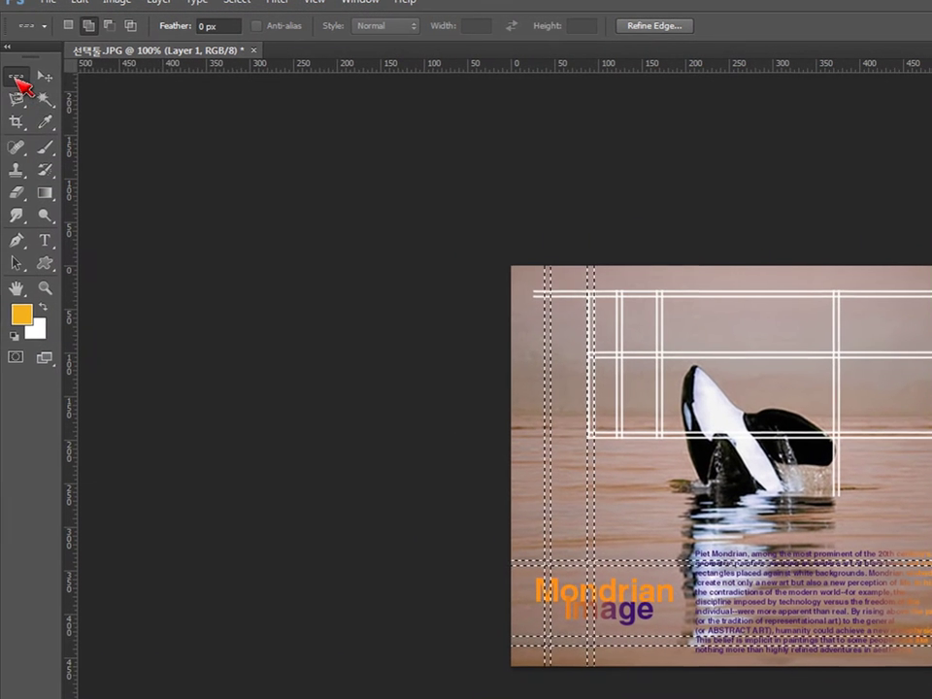
right_click(0, 66)
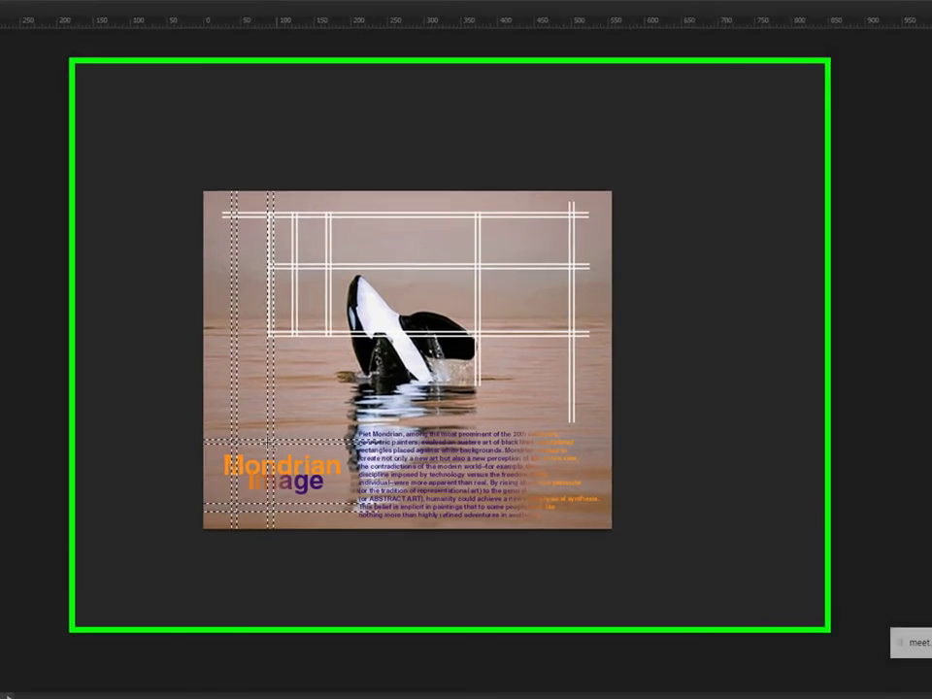
drag(200, 215, 200, 215)
drag(122, 167, 328, 392)
key(ctrl+plus)
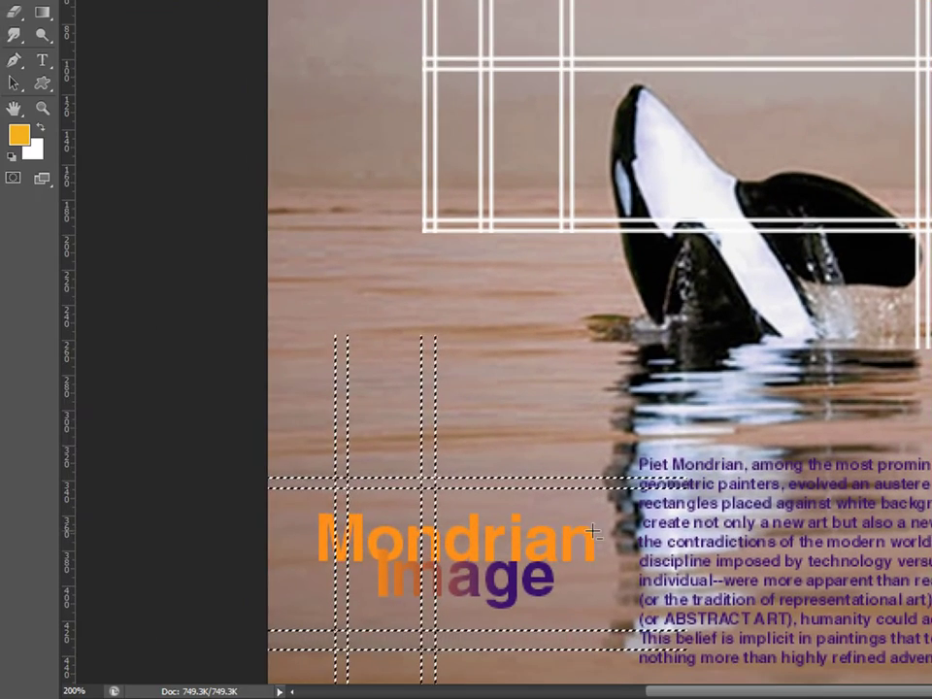
drag(261, 530, 423, 698)
drag(767, 663, 766, 668)
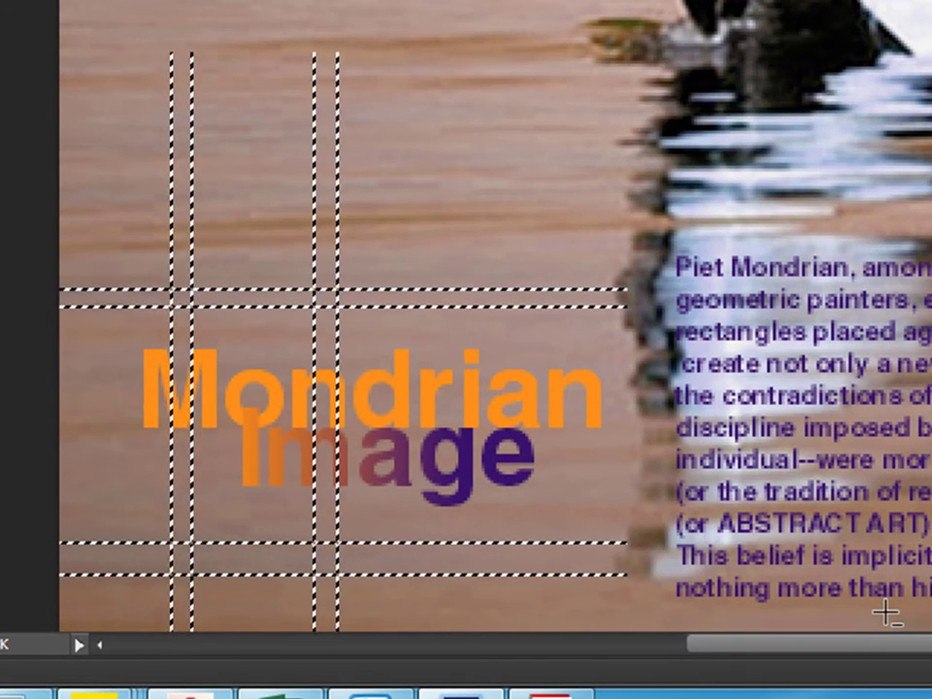
Reset the colours to default black and white, fill the line selection with white on Layer 1, and deselect it
key(f)
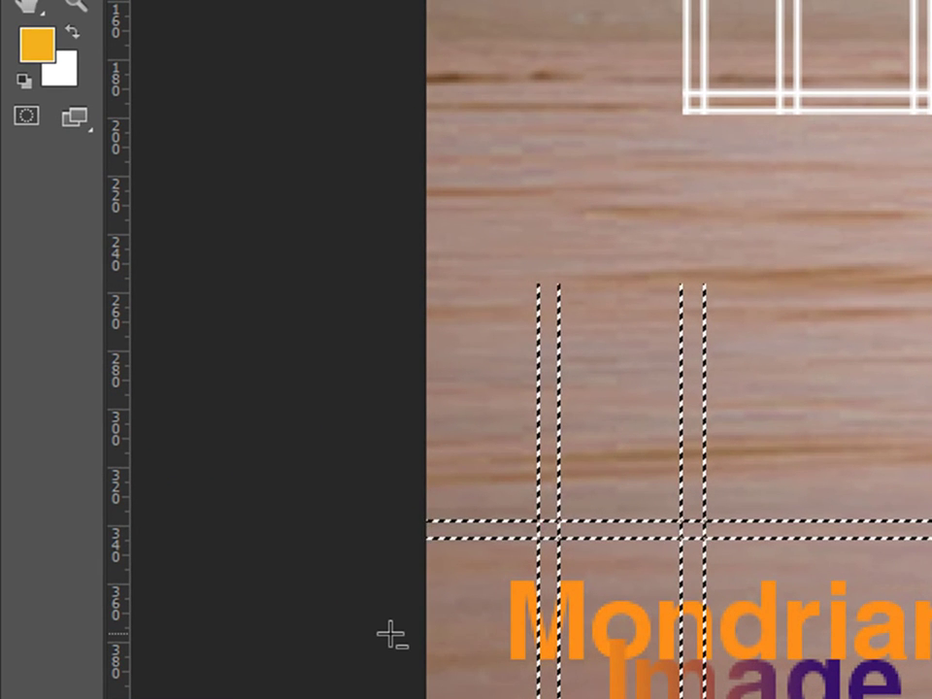
key(d)
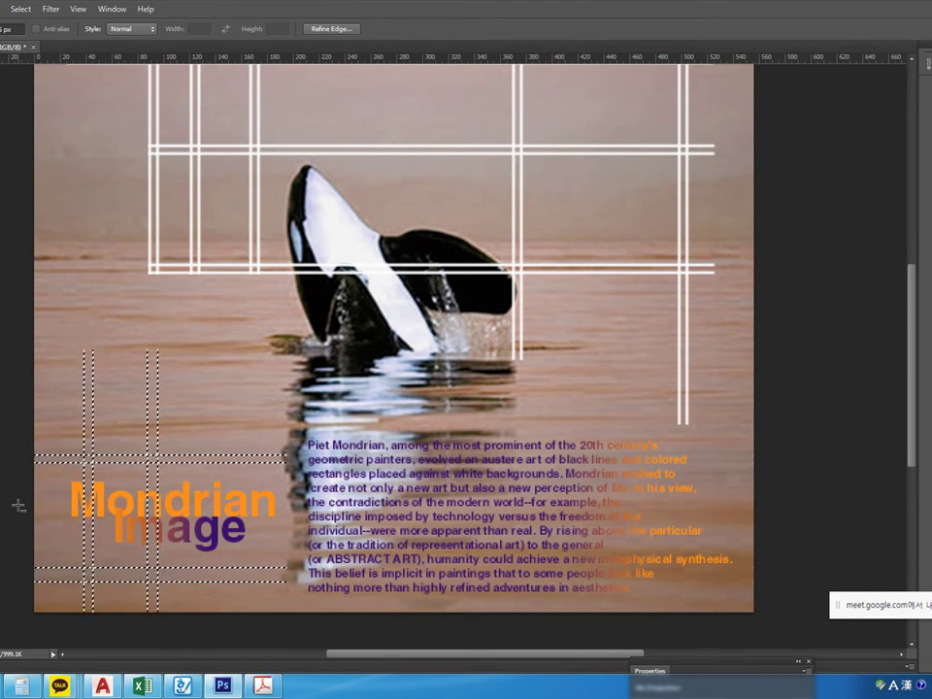
key(ctrl+d)
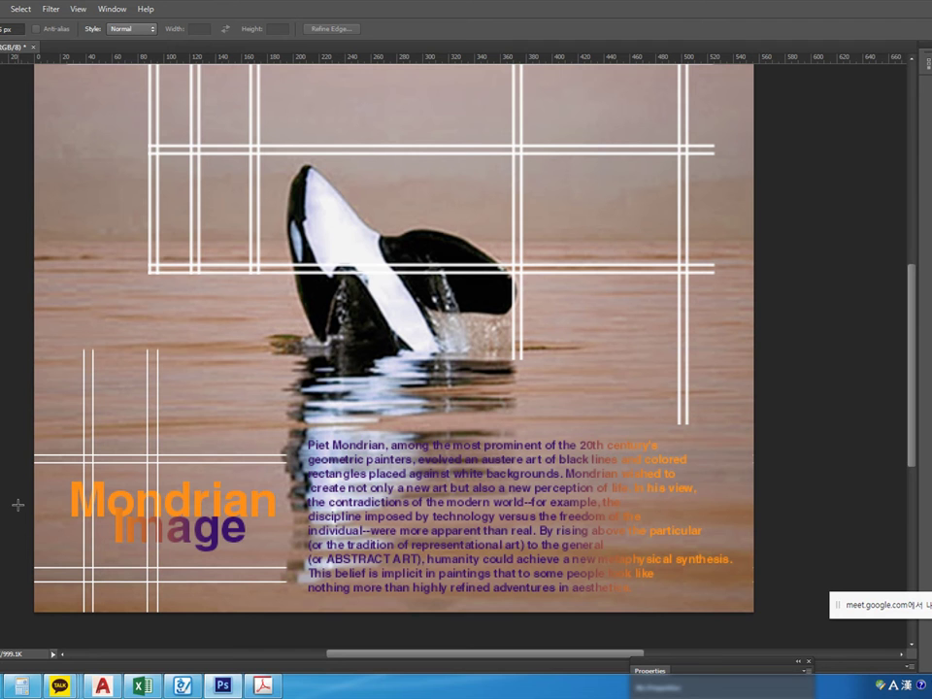
key(ctrl+minus)
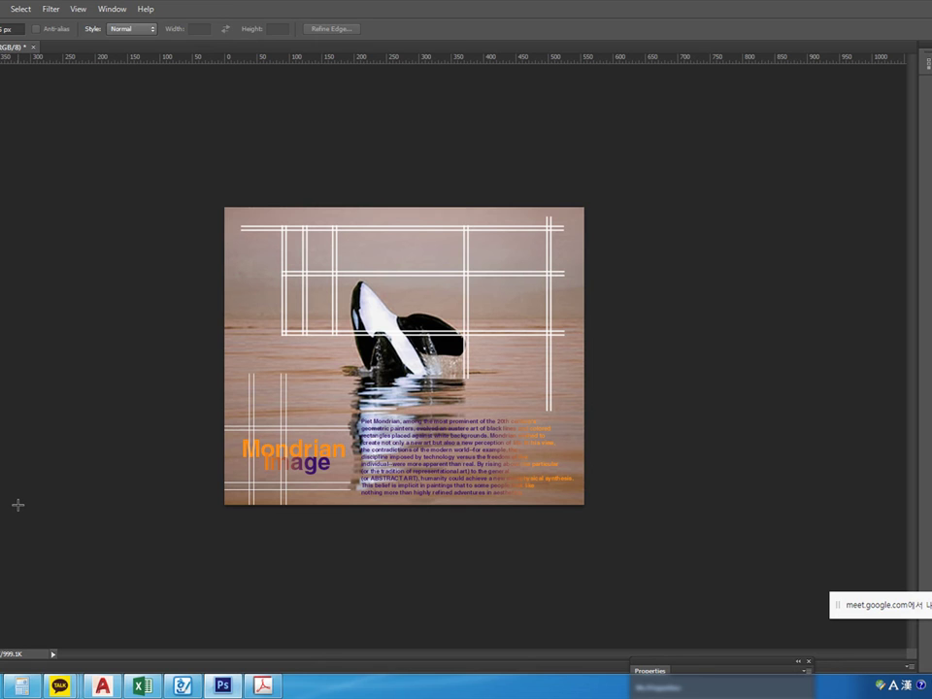
Toggle the visibility of the new line layer repeatedly to compare the image with and without it
key(ctrl+plus)
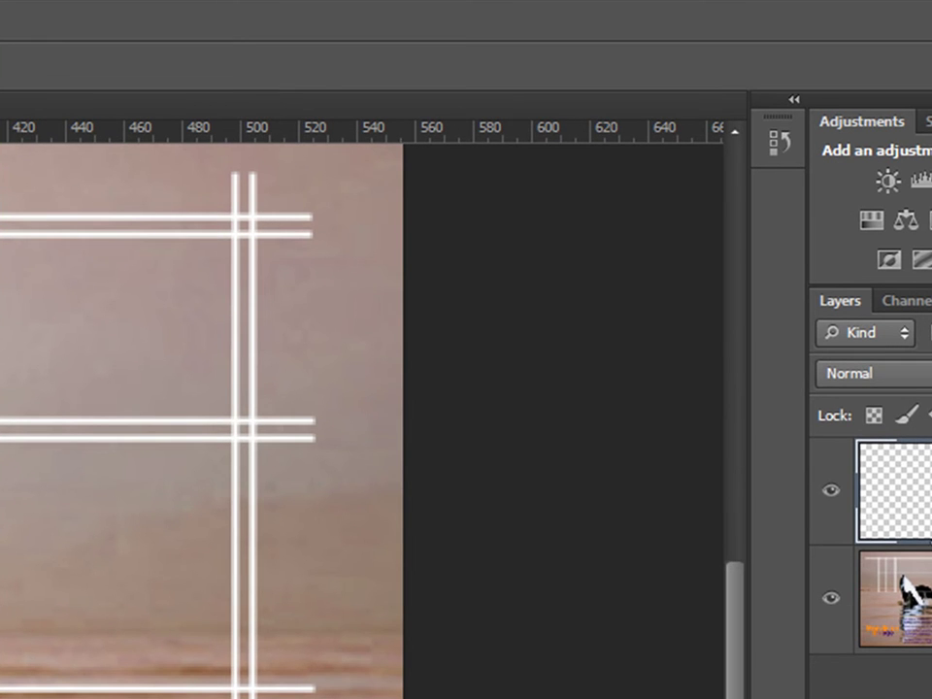
click(834, 497)
click(835, 497)
click(834, 497)
click(832, 495)
click(832, 495)
click(832, 495)
click(833, 495)
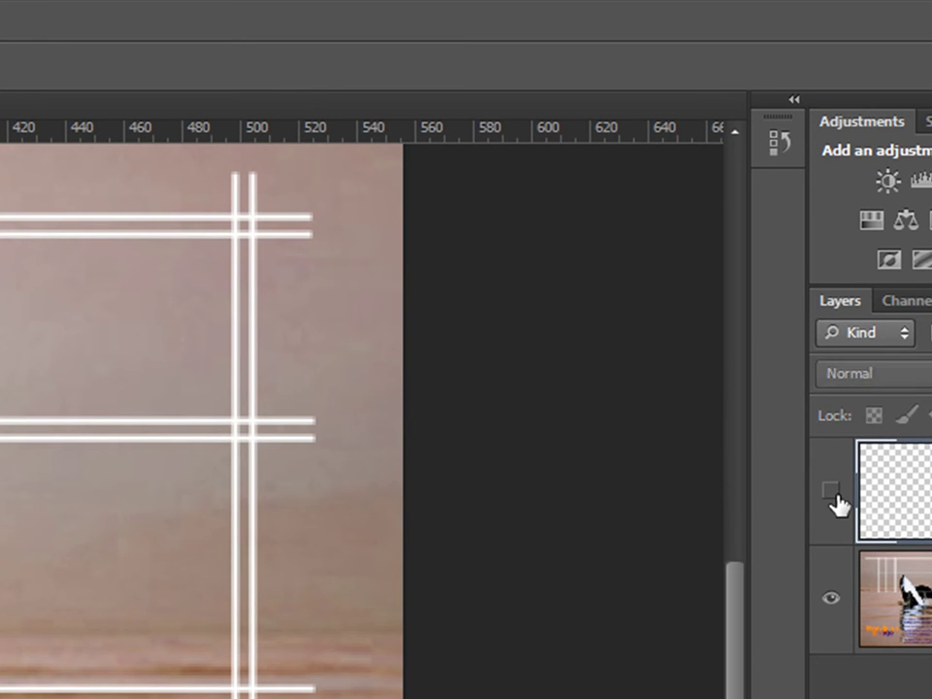
click(833, 495)
click(833, 494)
click(830, 493)
click(831, 493)
click(830, 493)
click(831, 493)
click(832, 493)
click(832, 493)
click(832, 493)
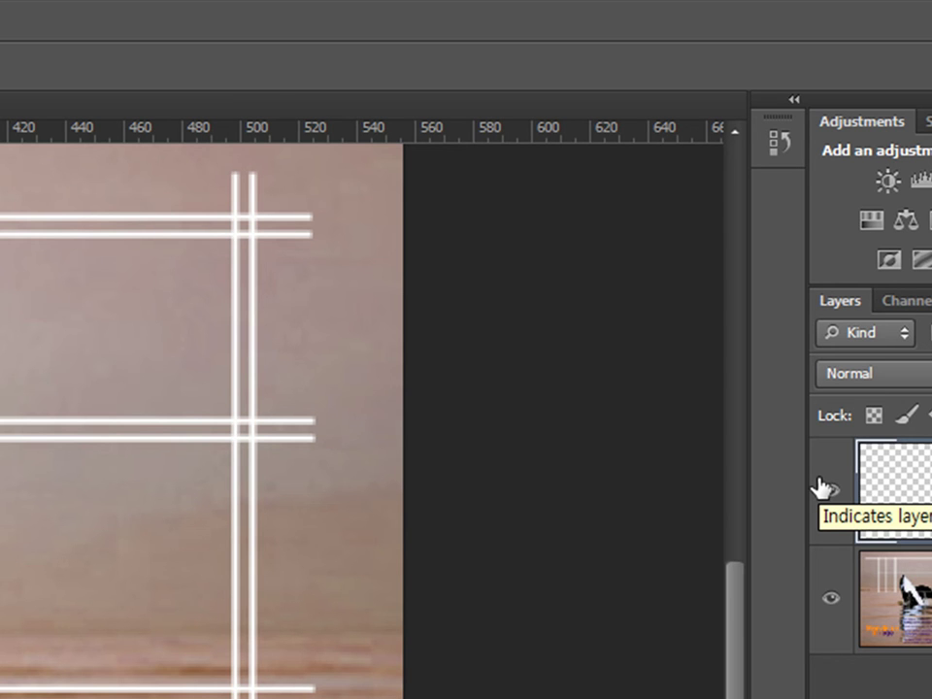
key(ctrl+minus)
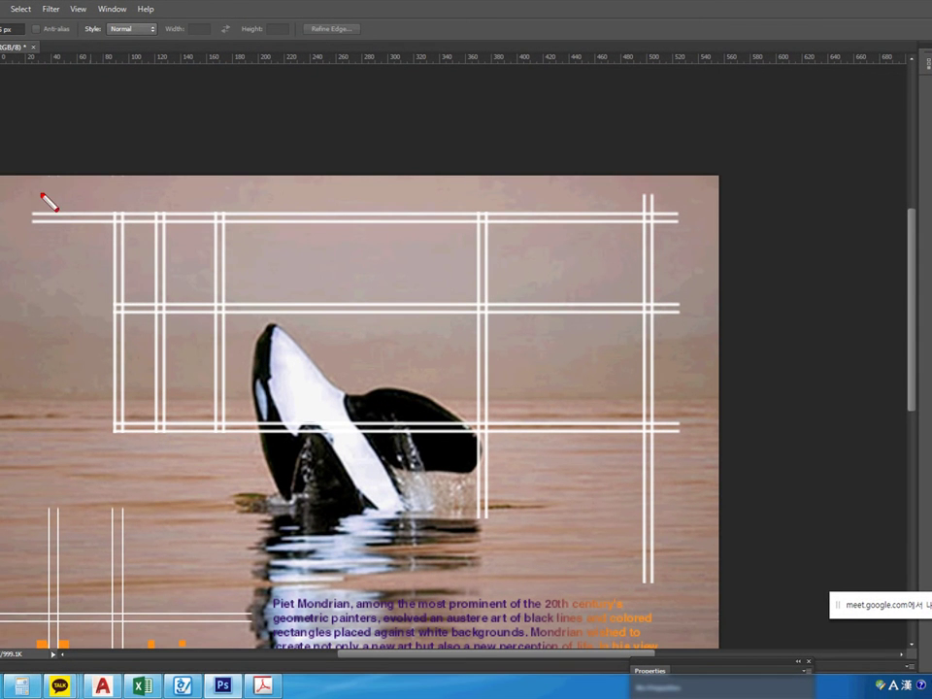
mouse_move(43, 197)
mouse_down()
mouse_move(50, 238)
mouse_move(308, 272)
mouse_move(570, 237)
mouse_move(115, 244)
mouse_move(591, 258)
mouse_move(161, 262)
mouse_up()
key(Escape)
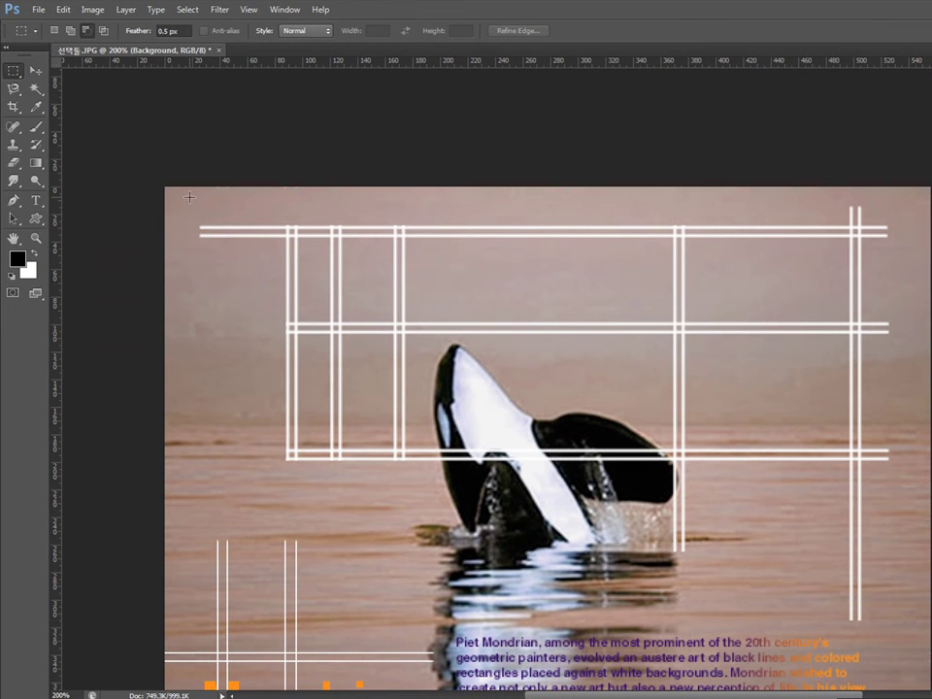
drag(172, 196, 903, 203)
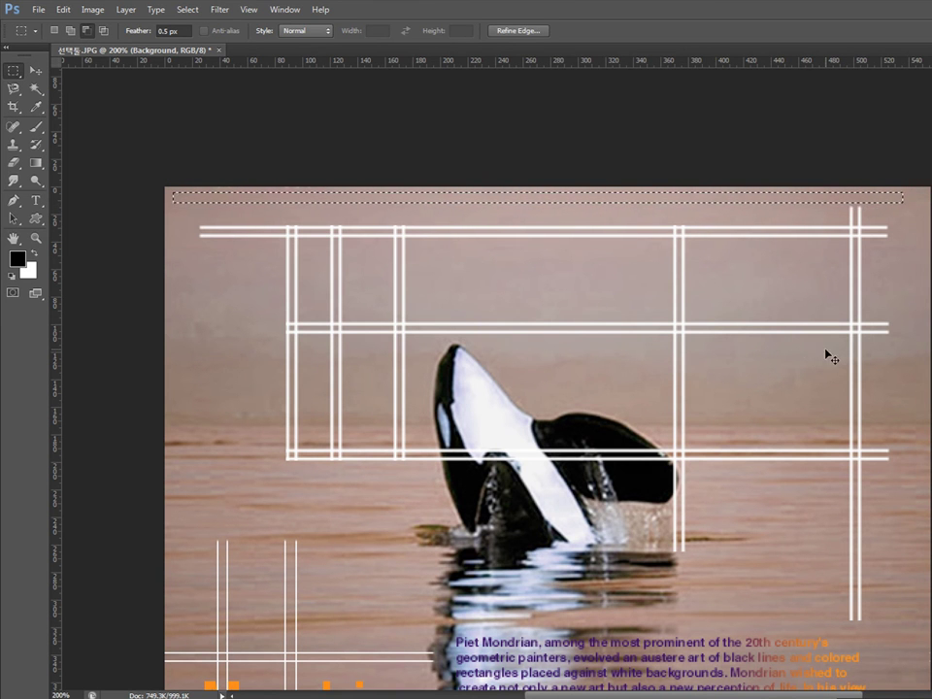
click(439, 294)
Select a background strip about 14 px tall above the top double line and feather it by 2 pixels
key(ctrl+plus)
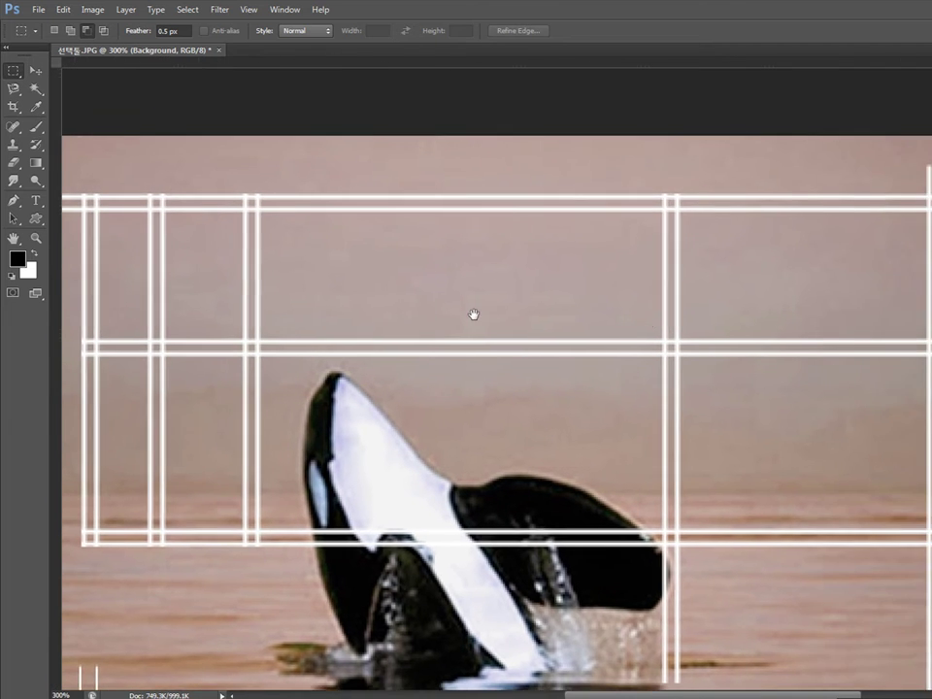
drag(474, 314, 547, 326)
key(ctrl+r)
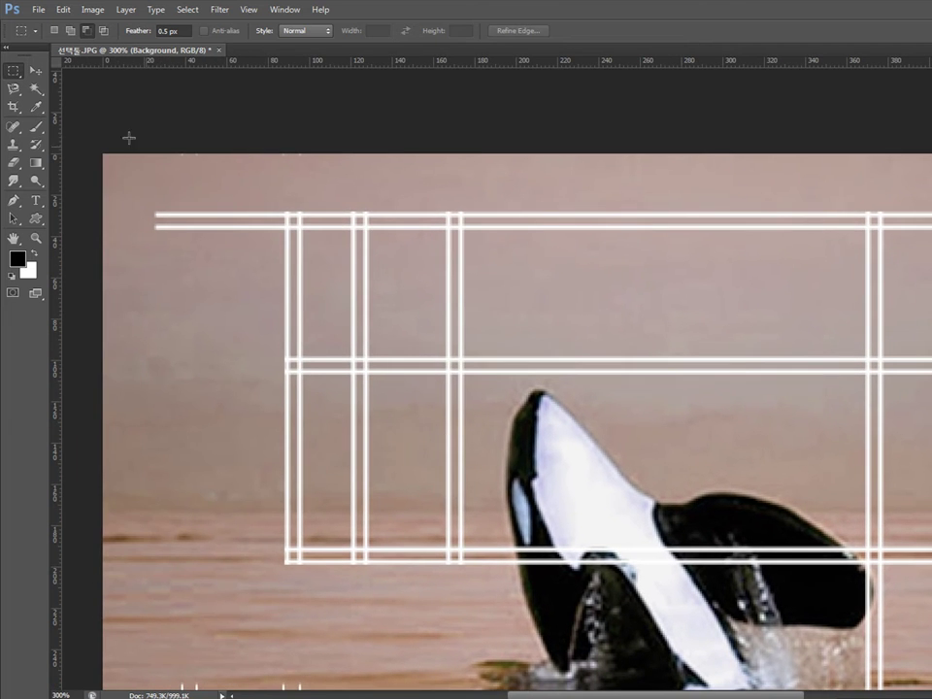
drag(773, 196, 788, 203)
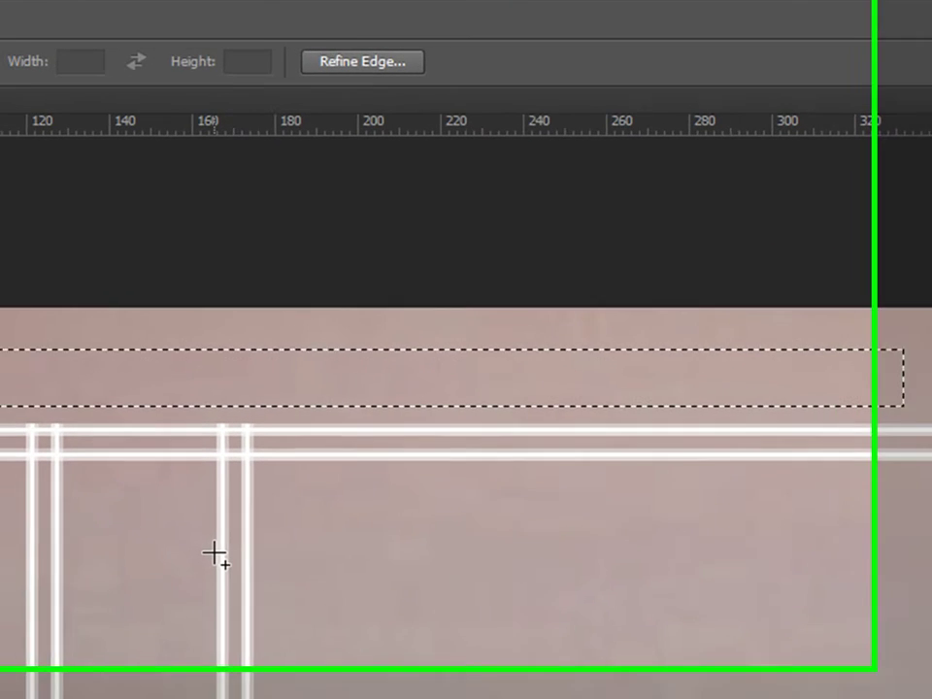
key(shift+F6)
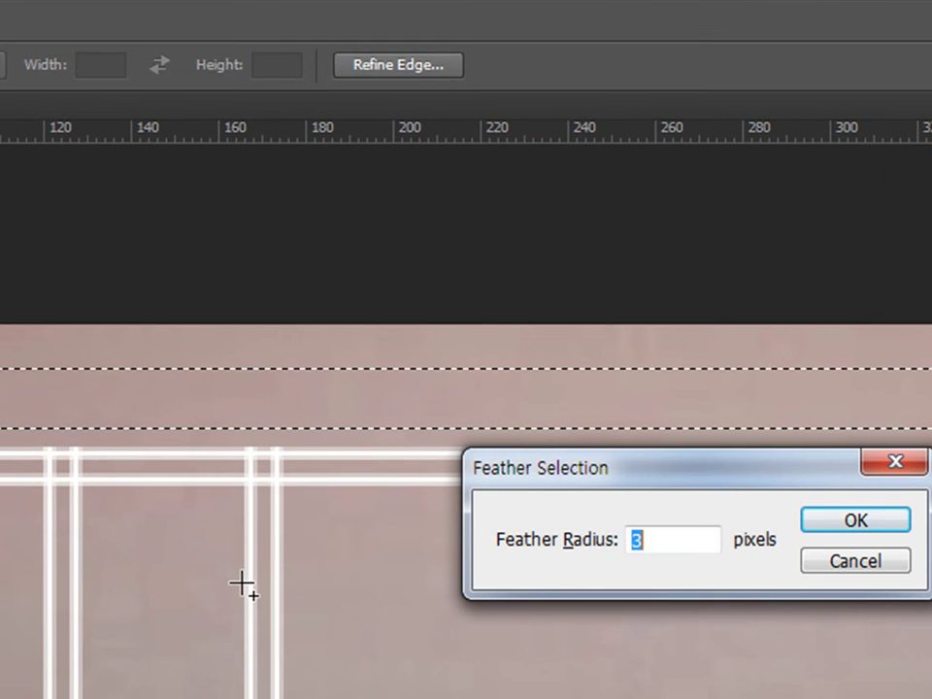
text(2)
key(Return)
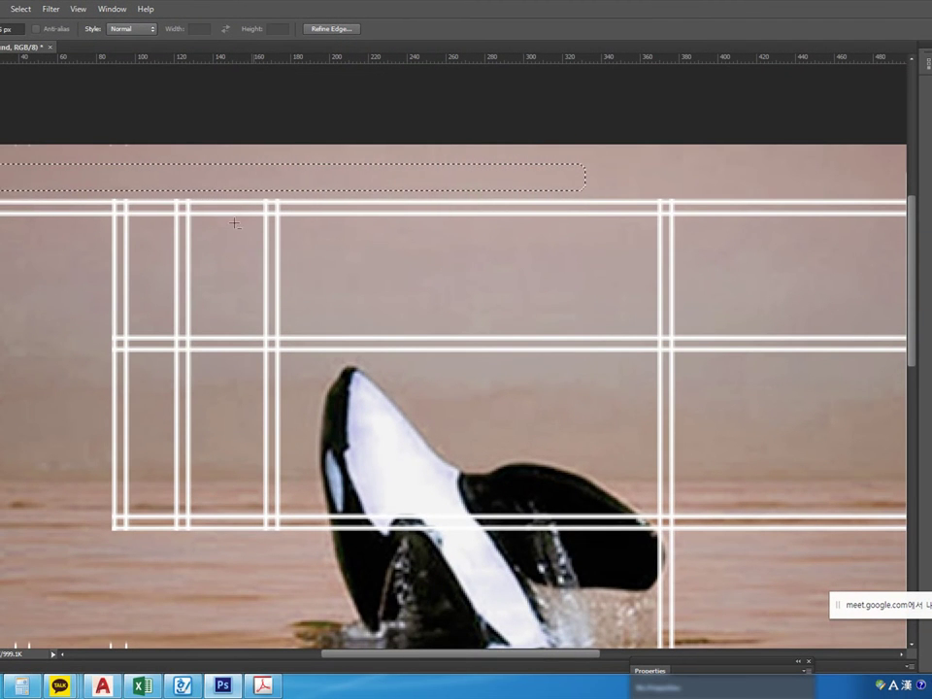
Try to cover the top double line with a copy of the feathered strip, and undo the attempt
key(v)
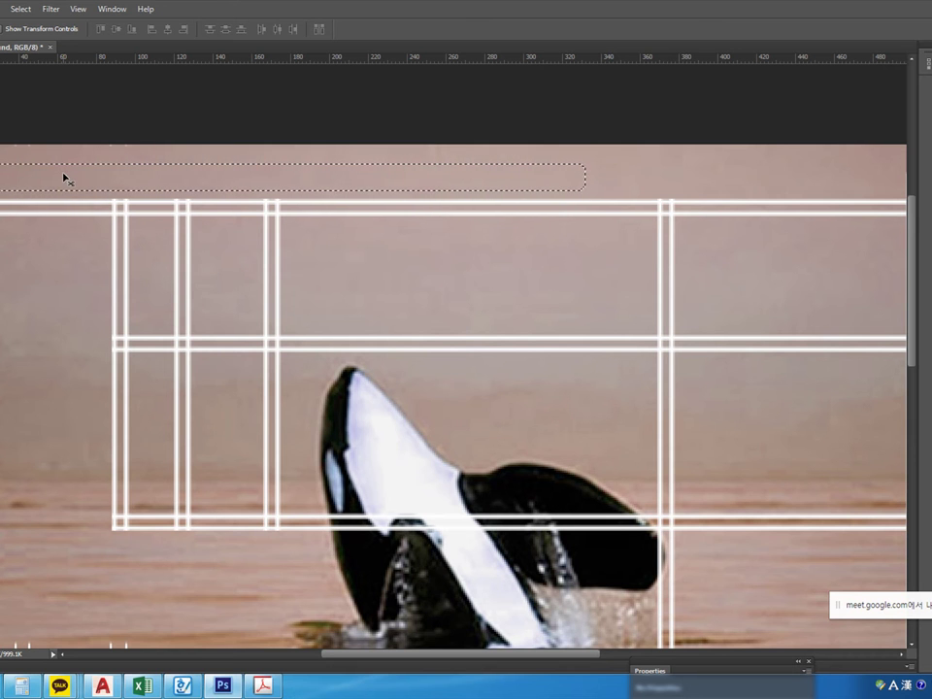
drag(72, 179, 76, 209)
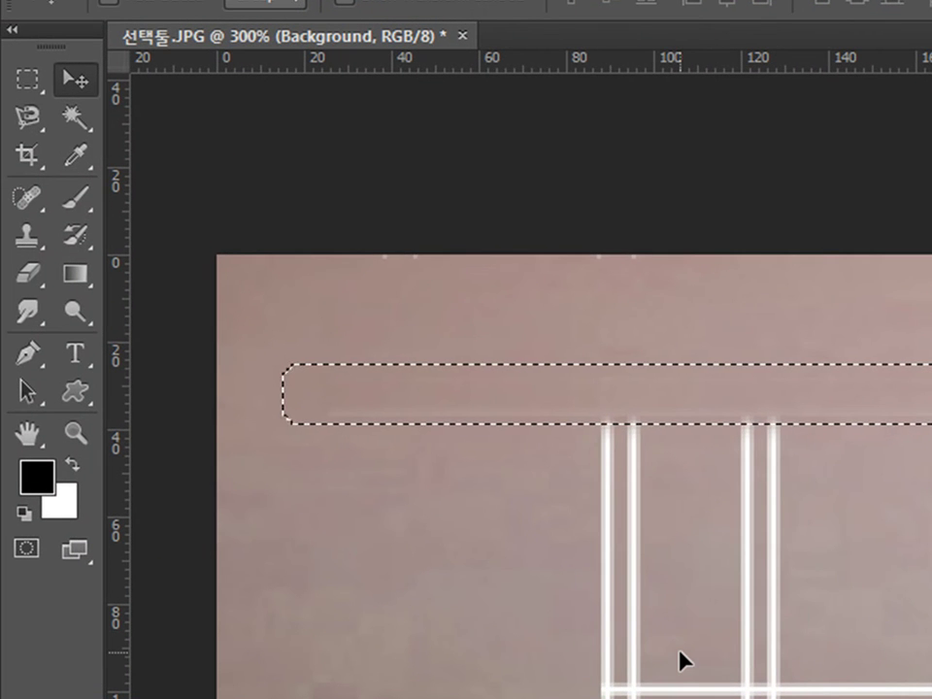
key(ctrl+d)
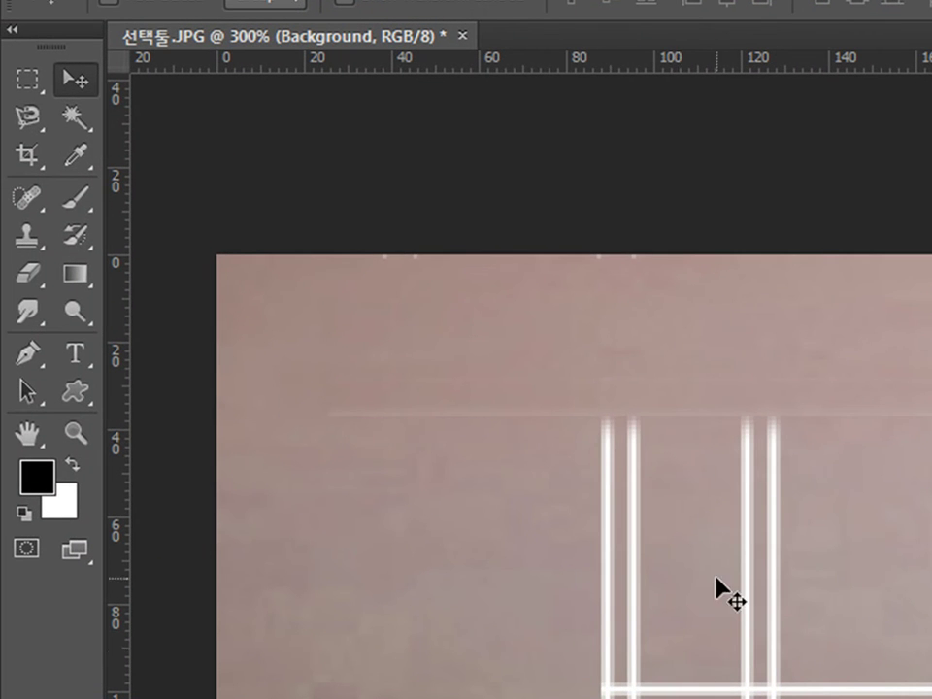
key(ctrl+alt+z)
key(ctrl+alt+z)
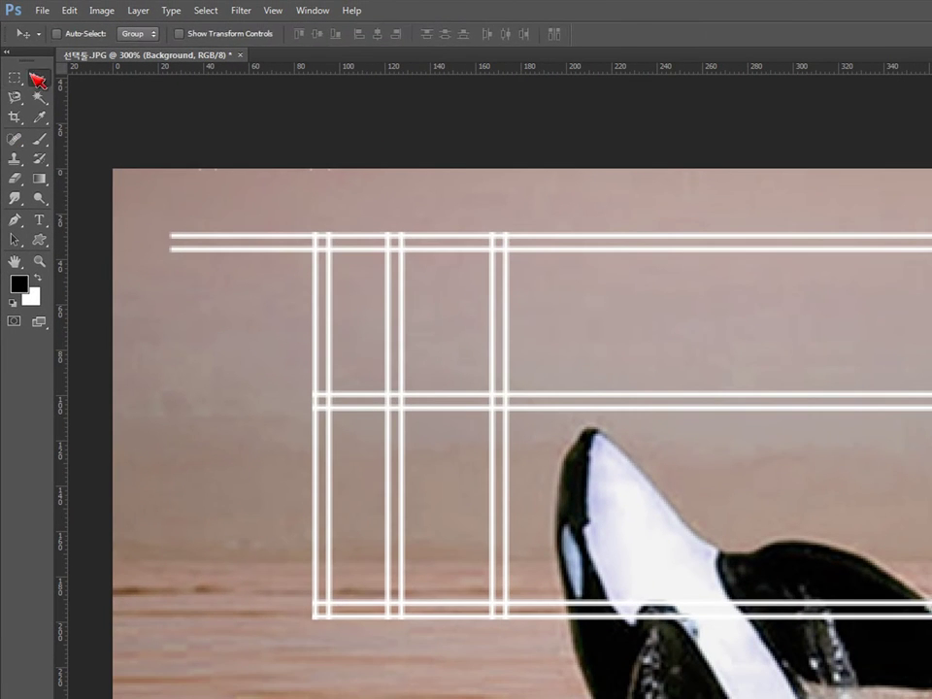
Select a background strip about 318 px wide and 19 px tall above the top double line and feather it by 2 pixels
click(25, 78)
drag(166, 180, 884, 222)
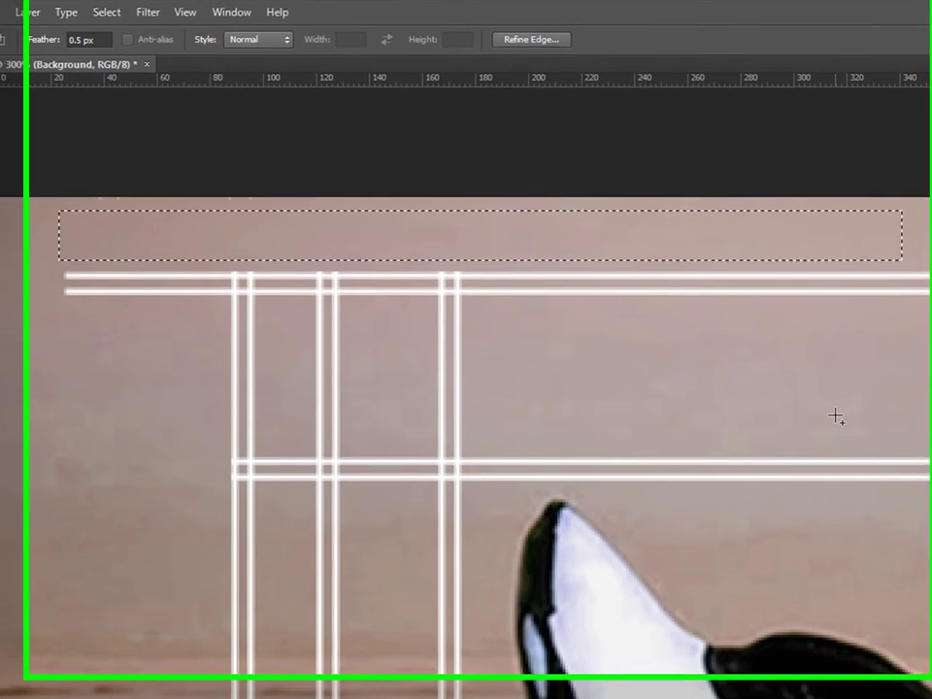
key(shift+F6)
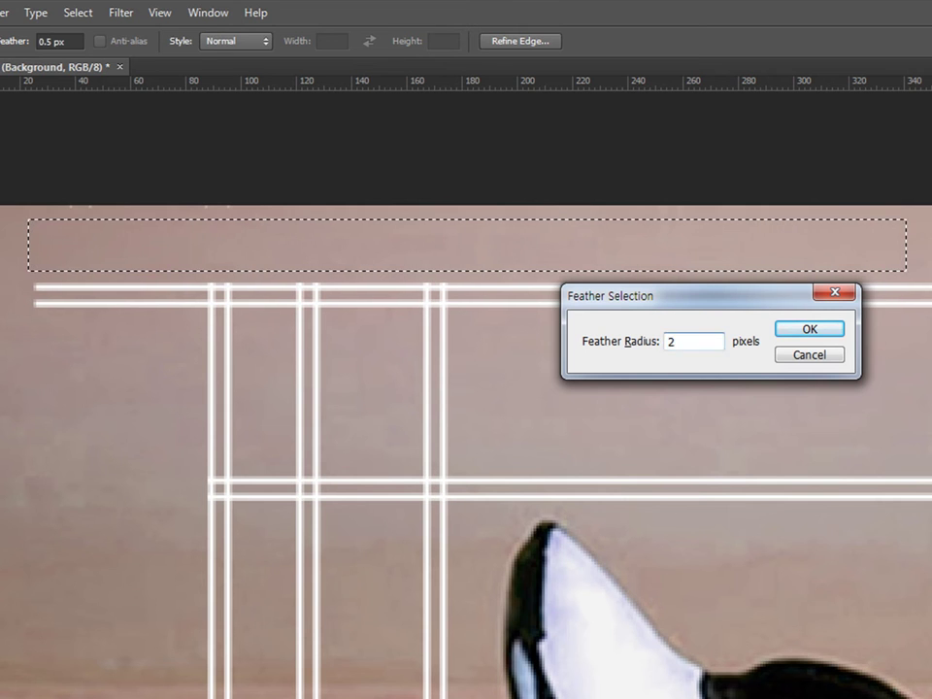
click(808, 329)
Cover the top double line with a copy of the feathered background strip and deselect it
key(v)
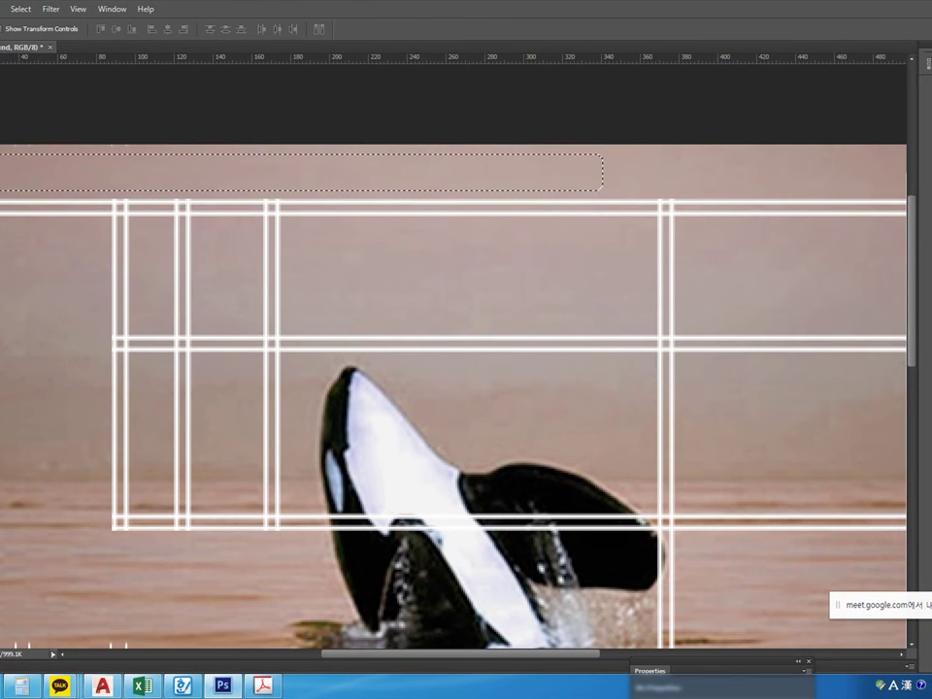
drag(223, 169, 222, 203)
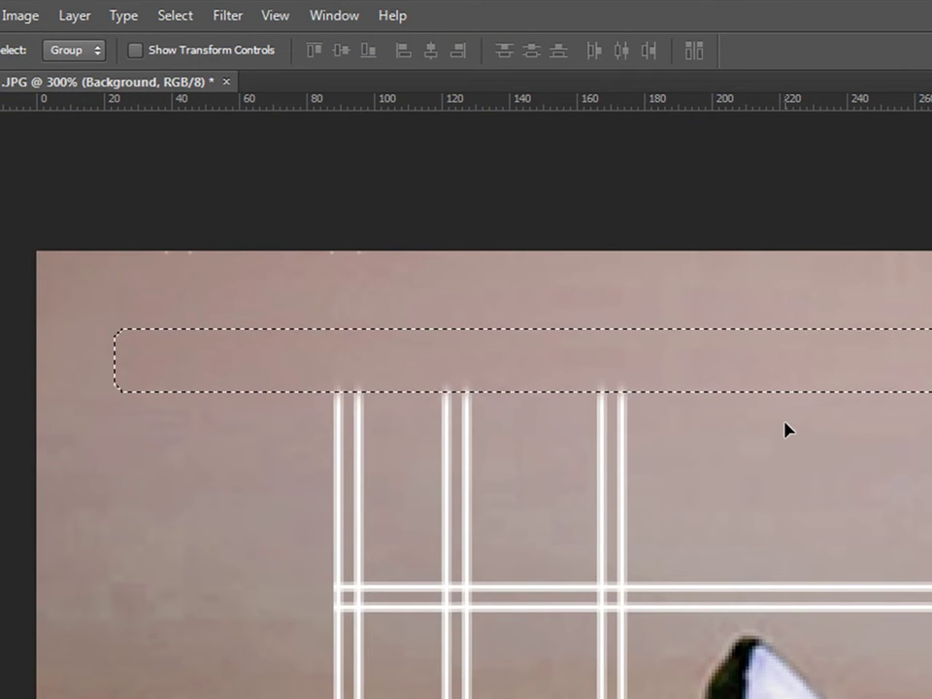
key(ctrl+d)
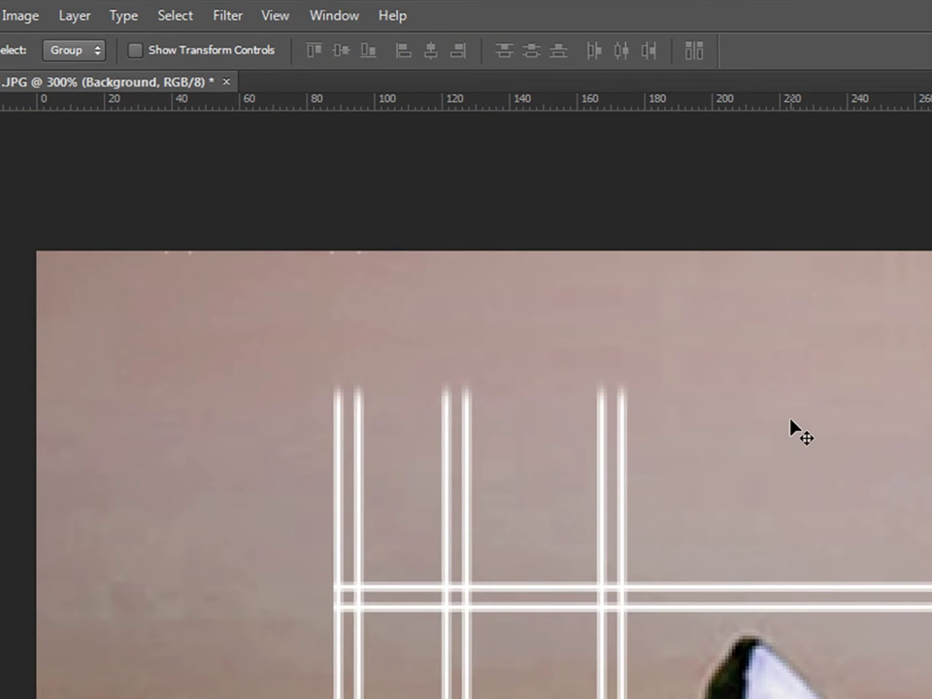
key(ctrl+minus)
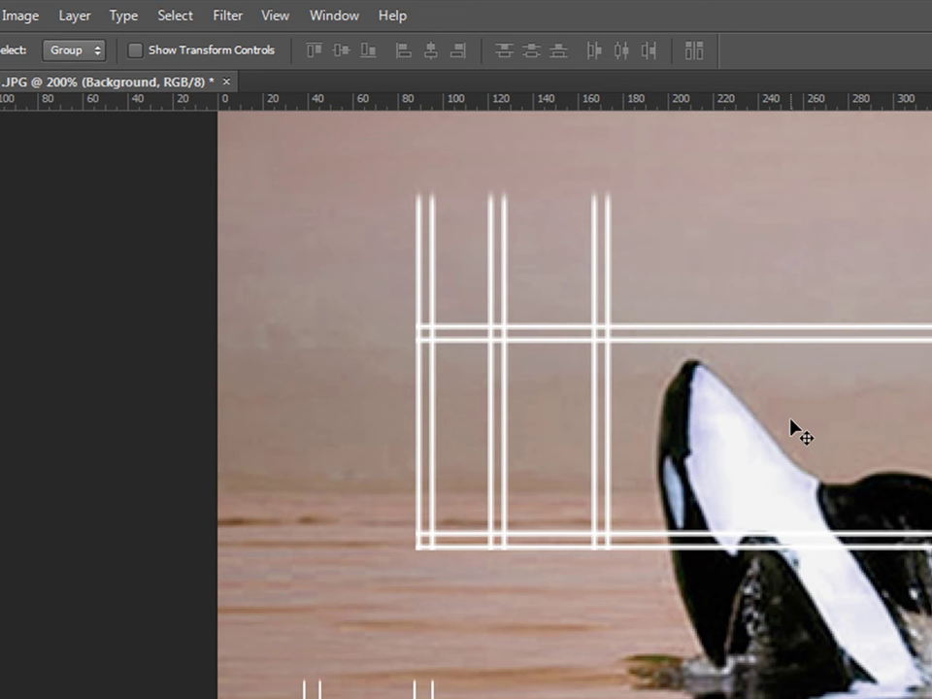
Select an unfeathered background patch about 26 px square in the image's upper-left area with the Rectangular Marquee tool
key(ctrl+plus)
key(ctrl+plus)
drag(732, 380, 571, 616)
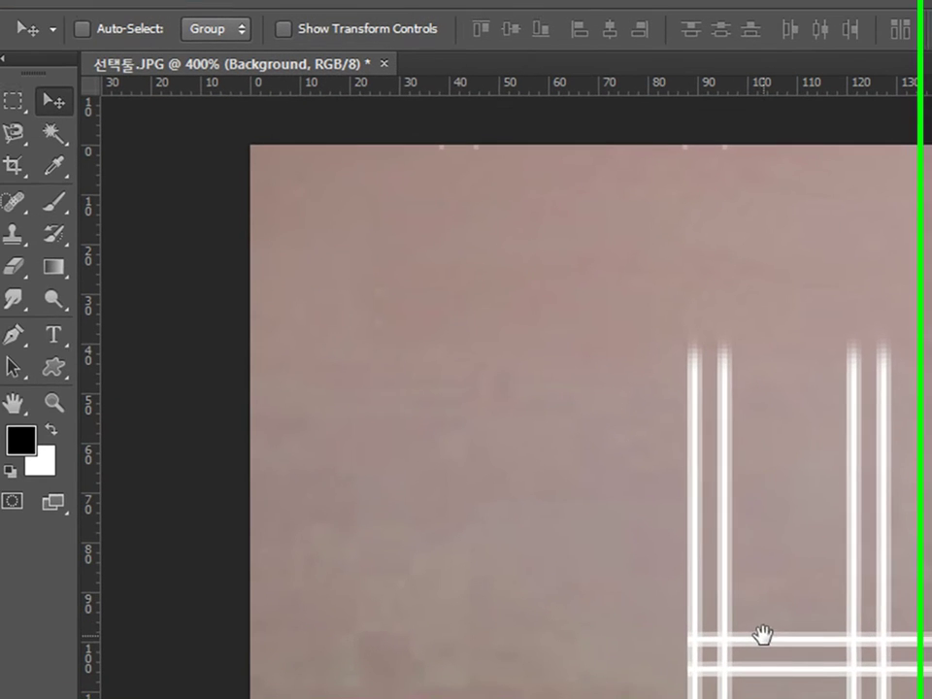
click(5, 101)
drag(465, 185, 594, 313)
Try to cover part of the second vertical line pair with a copy of the square patch, and undo the copy
key(v)
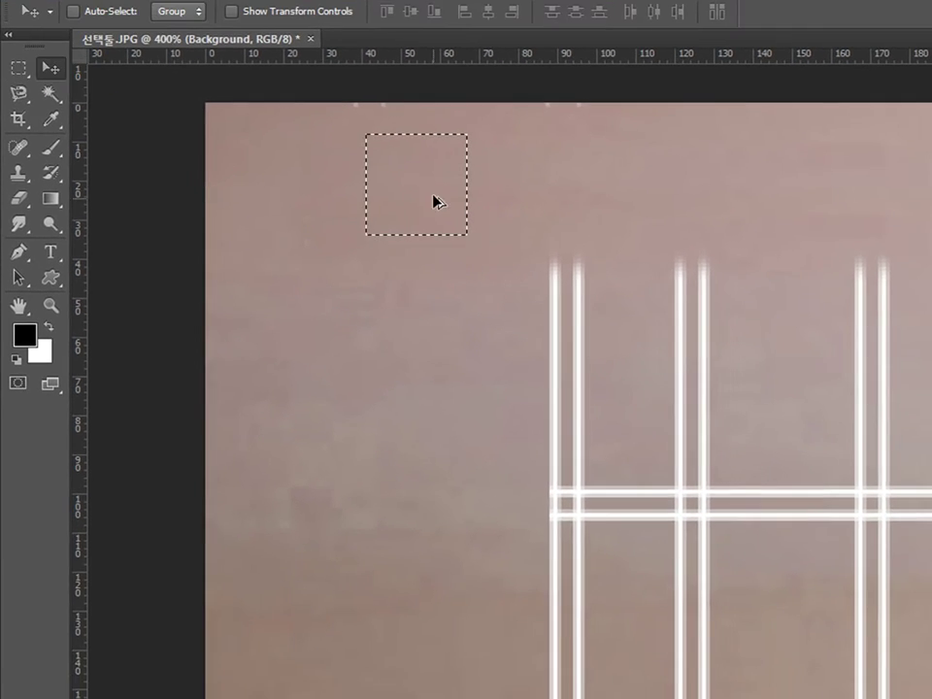
drag(434, 201, 735, 660)
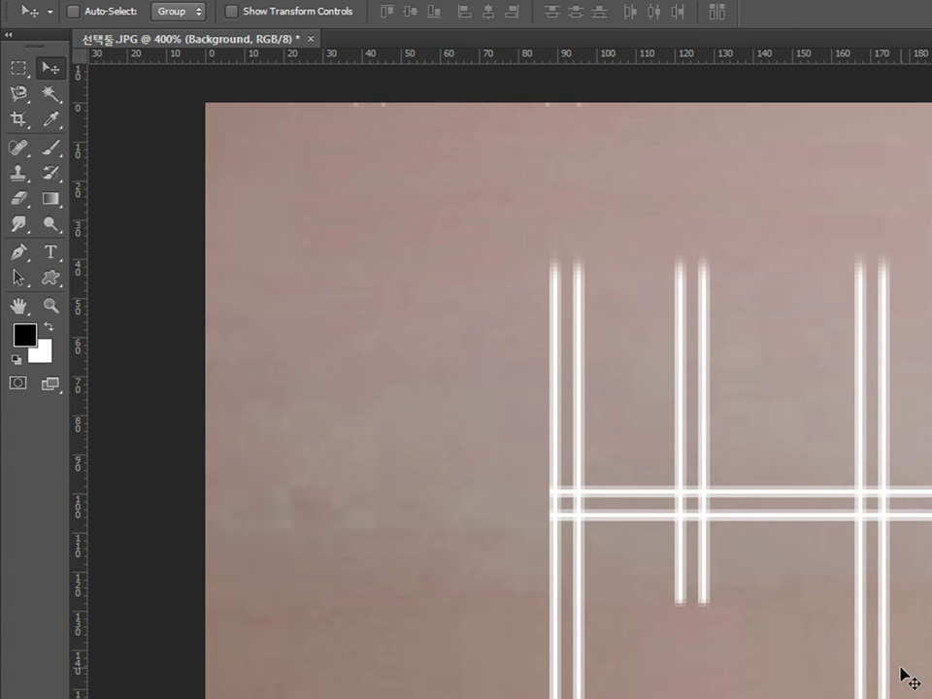
key(ctrl+alt+z)
key(ctrl+alt+z)
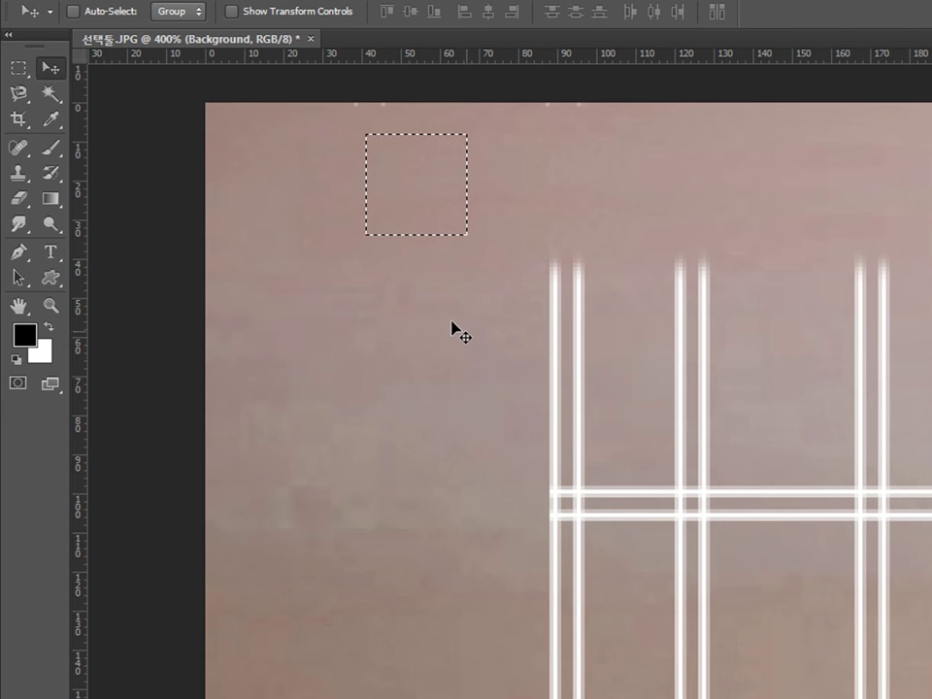
Select a background strip about 18 px wide and 168 px tall beside the leftmost vertical line pair and feather it by 1 pixel
key(ctrl+d)
click(18, 66)
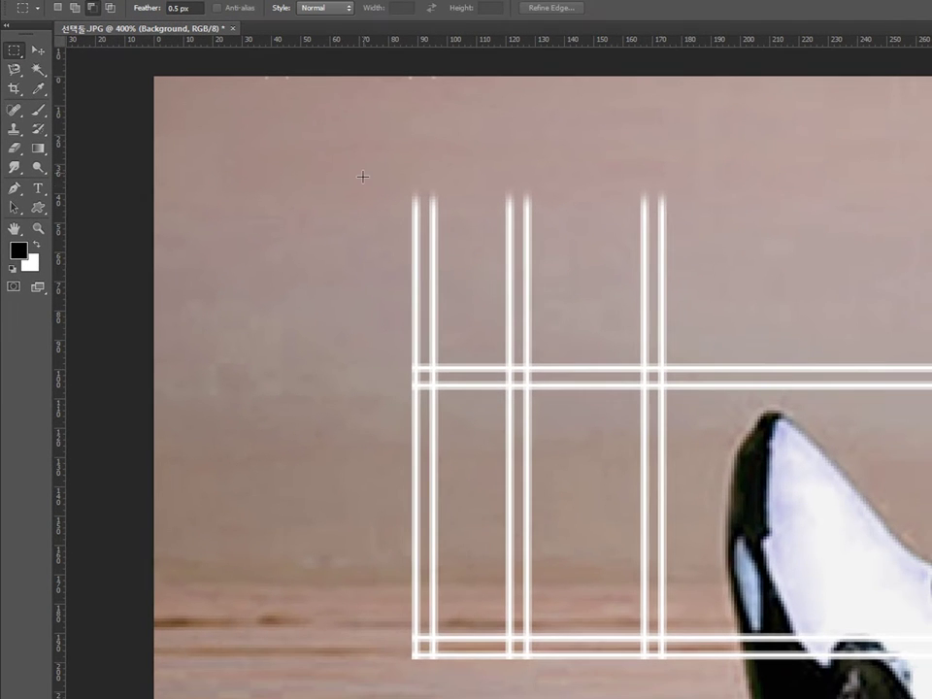
drag(338, 184, 390, 673)
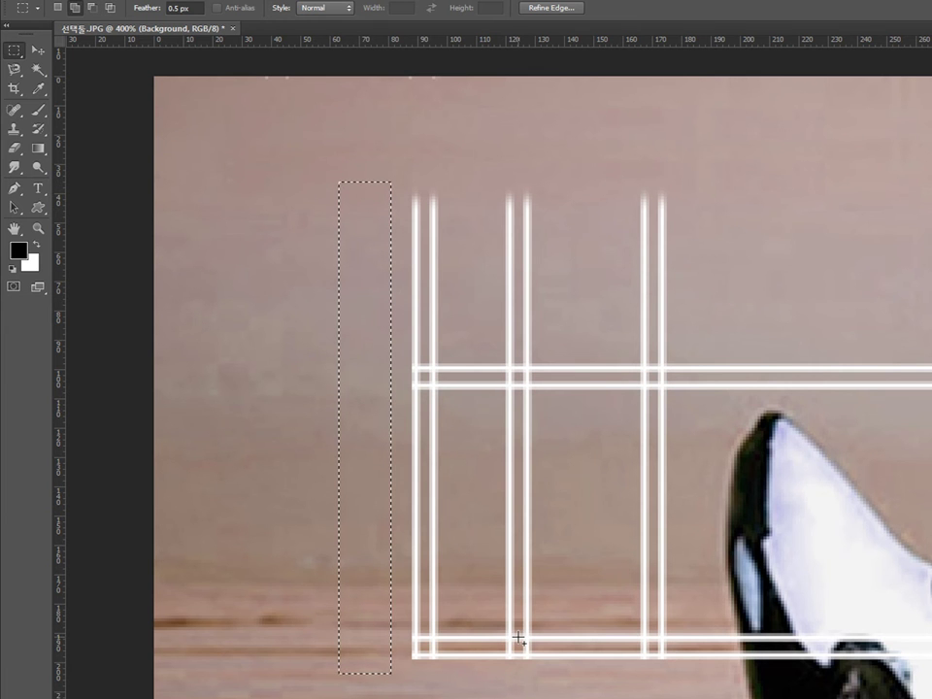
key(shift+F6)
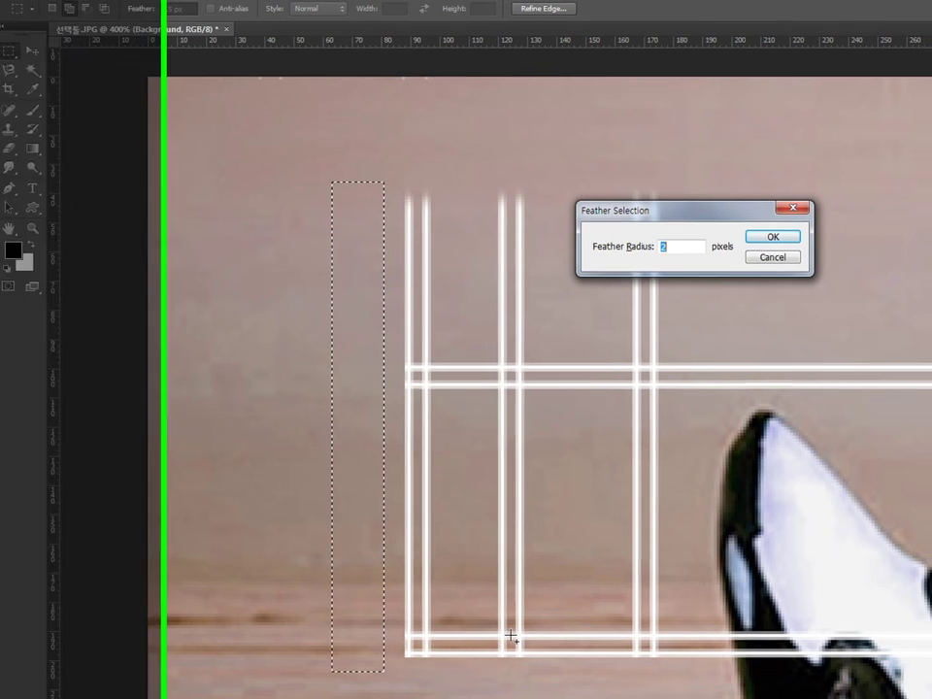
text(1)
key(Return)
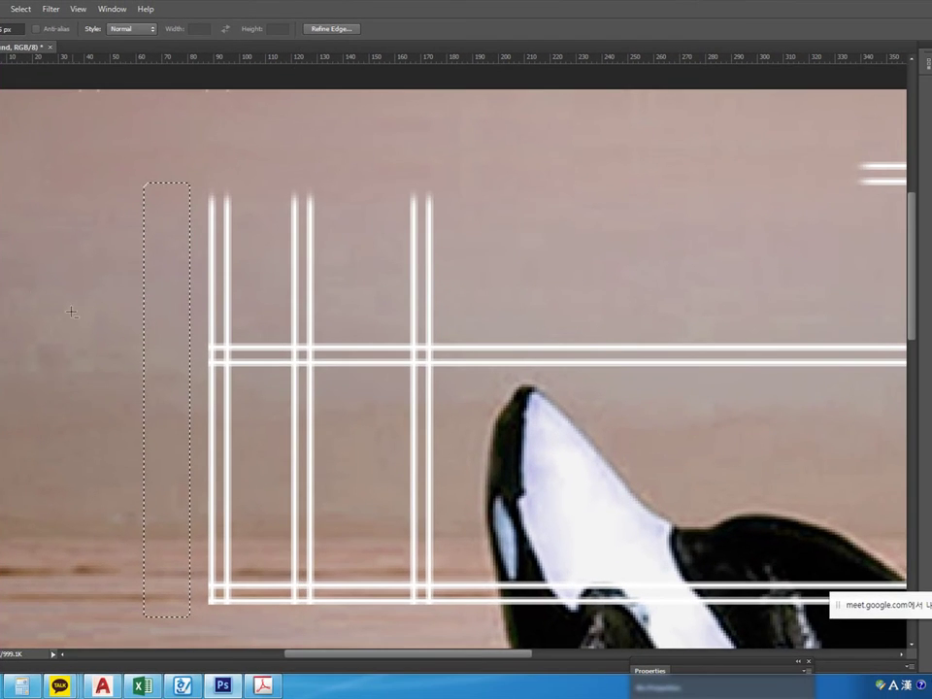
Cover the three vertical line pairs beside the orca with repeated copies of the feathered strip and deselect it
key(v)
drag(171, 324, 269, 338)
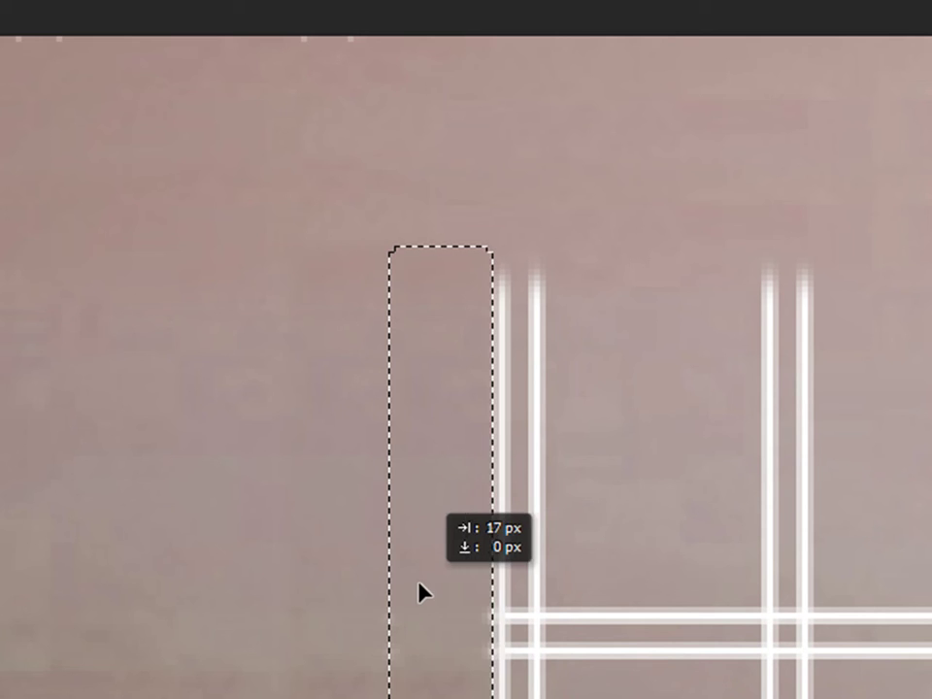
drag(417, 583, 803, 617)
key(ctrl+d)
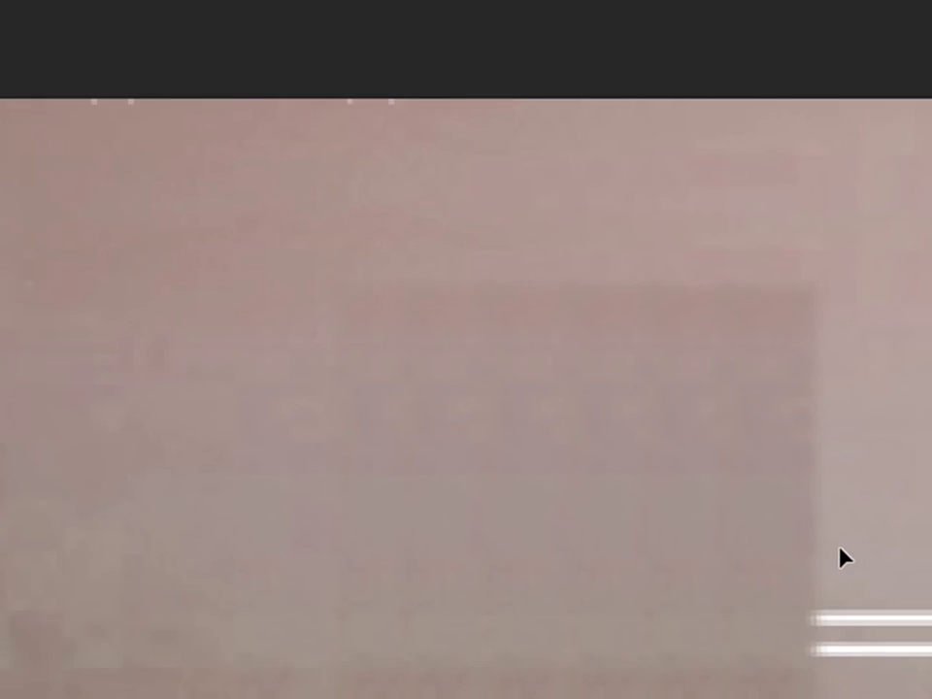
key(ctrl+shift+d)
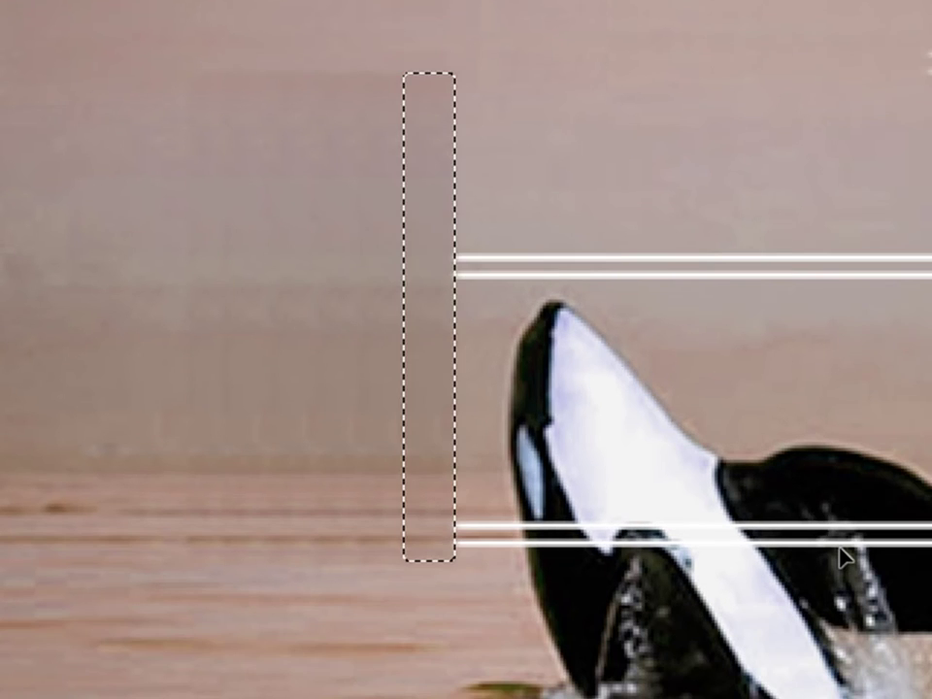
key(ctrl+d)
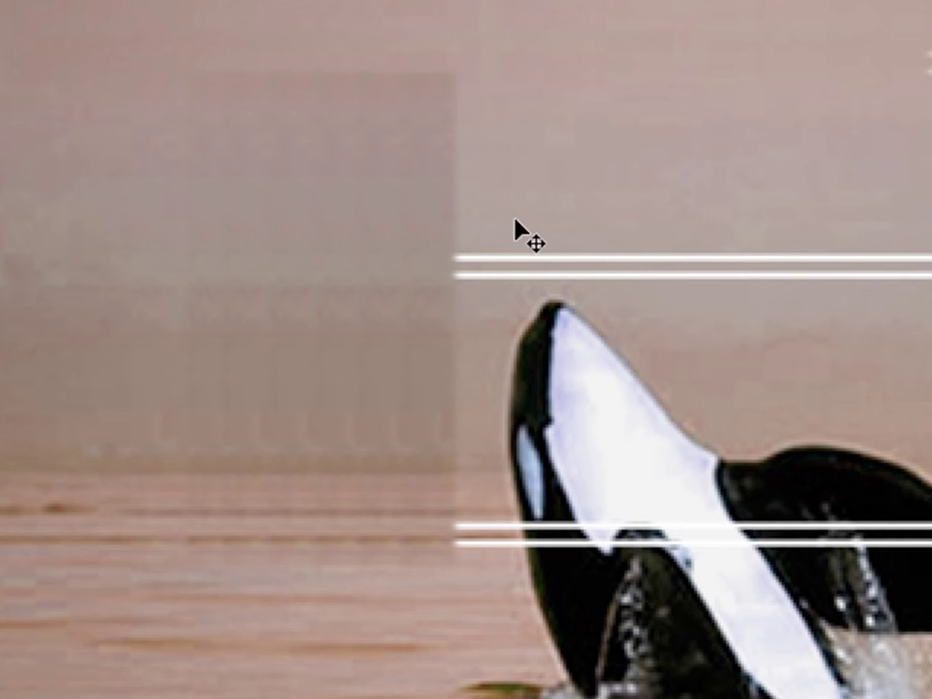
Restore the strip selection, cover only the leftmost vertical line pair with feathered background, and deselect it
key(ctrl+shift+d)
key(shift+Left)
mouse_move(587, 405)
mouse_down()
mouse_move(637, 406)
mouse_move(601, 407)
mouse_up()
key(ctrl+d)
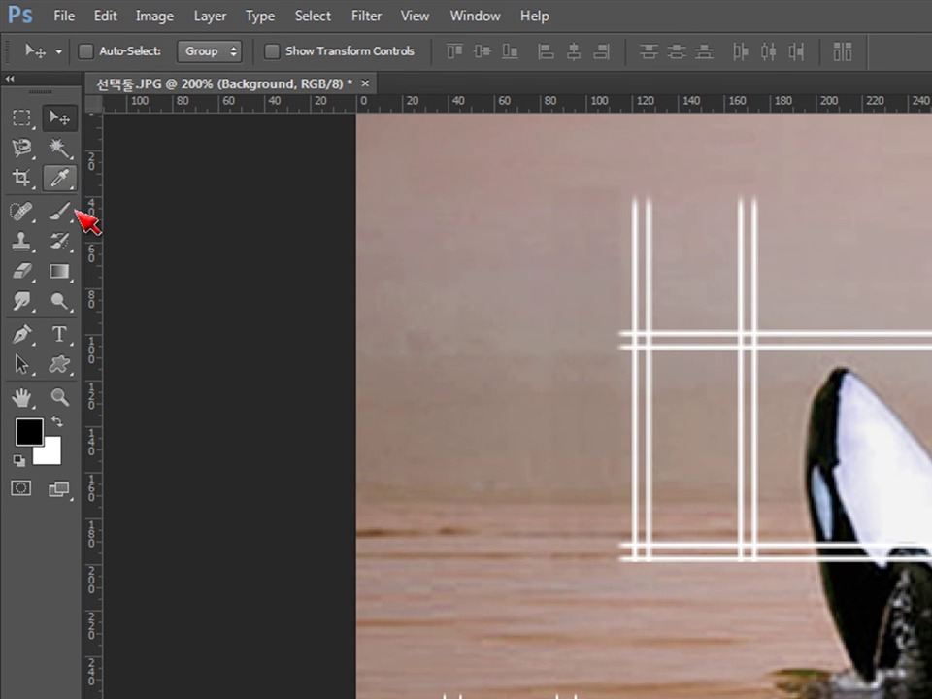
Cover the upper end of the vertical line pair nearest the orca with a background copy about 18 px wide and 56 px tall, and deselect it
click(21, 117)
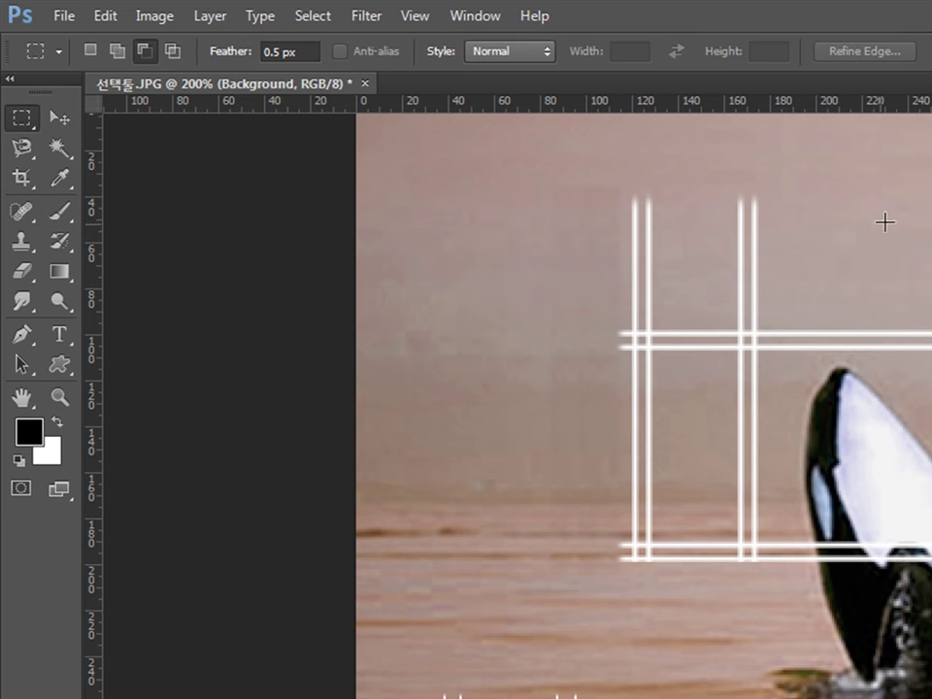
drag(685, 197, 726, 325)
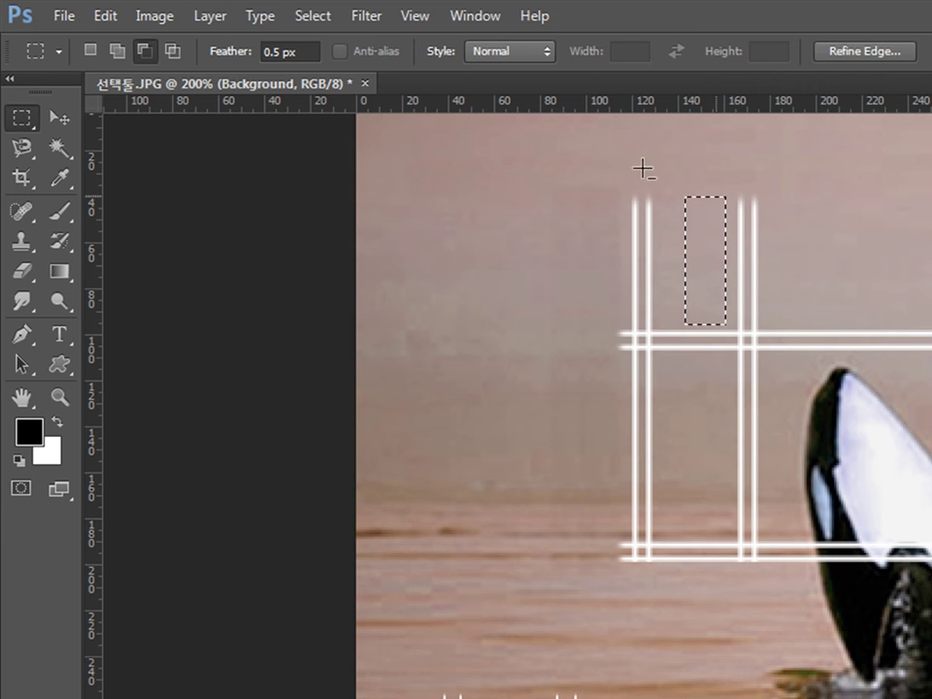
click(60, 118)
drag(724, 266, 758, 272)
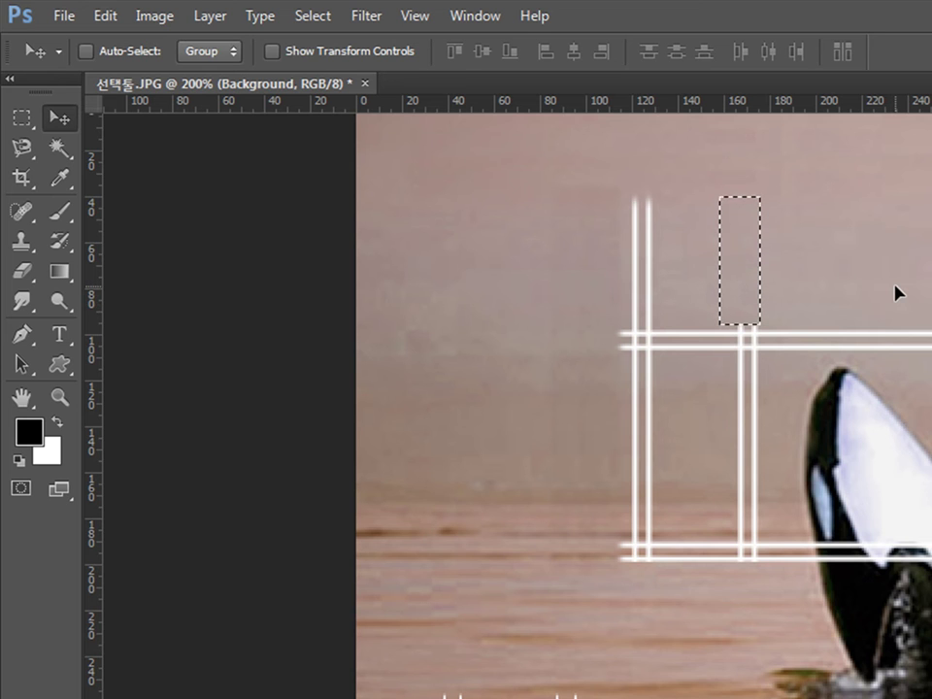
key(ctrl+d)
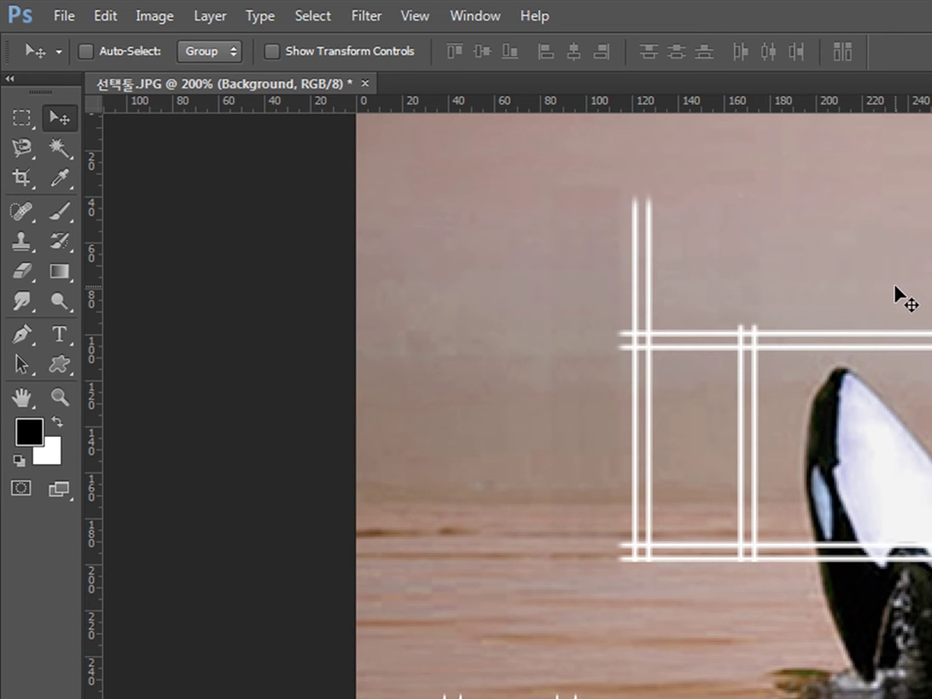
Cover the middle stretch of the horizontal double line above the orca with a 0.5 px feathered background copy about 114 px wide and 16 px tall
click(20, 117)
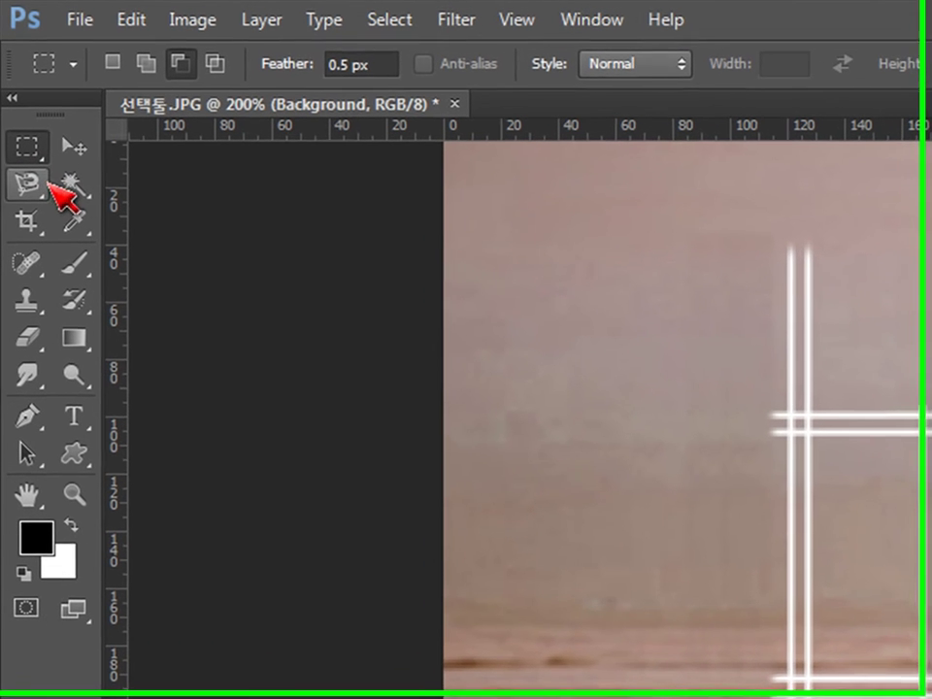
click(300, 51)
double_click(380, 65)
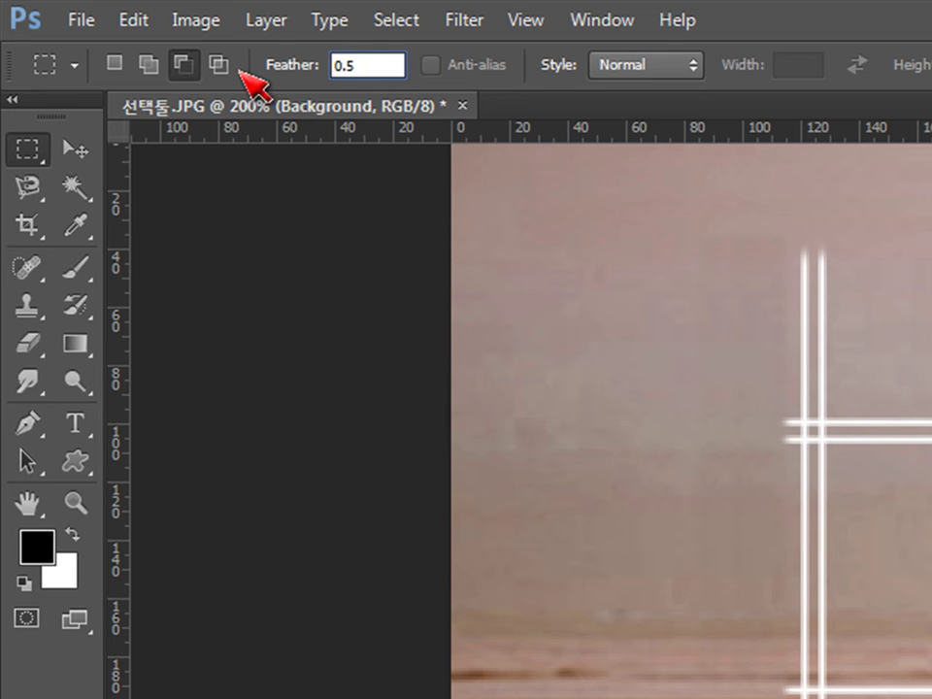
click(361, 65)
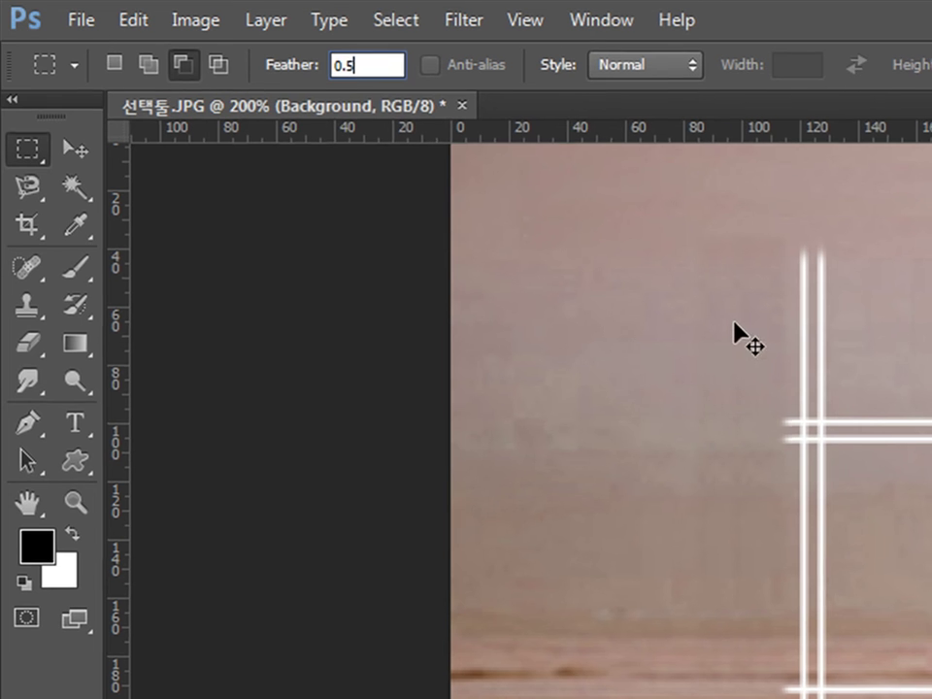
key(ctrl+plus)
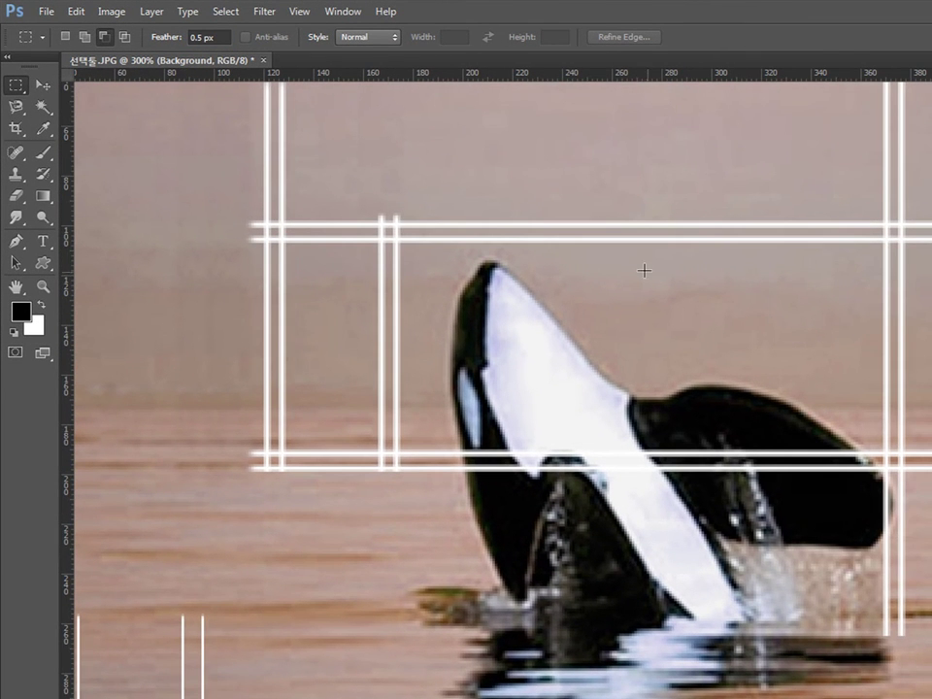
drag(579, 178, 863, 217)
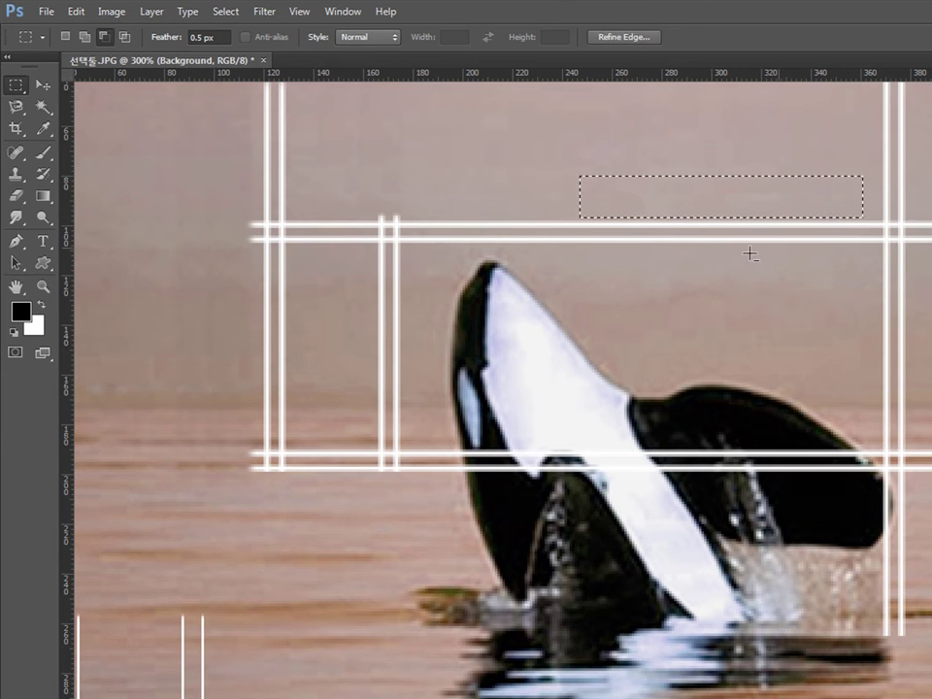
click(43, 85)
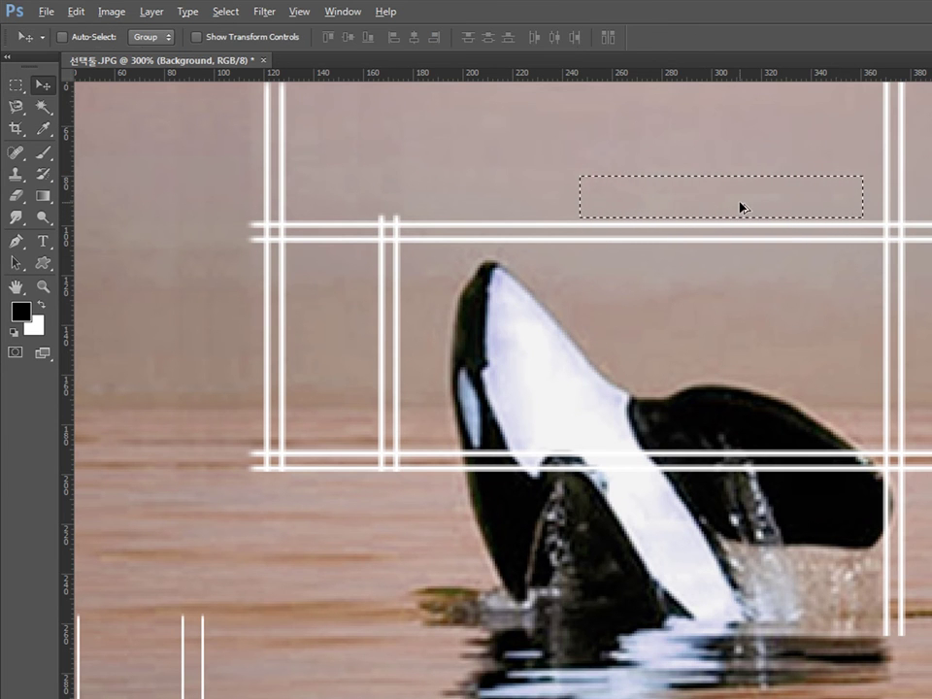
drag(741, 206, 736, 244)
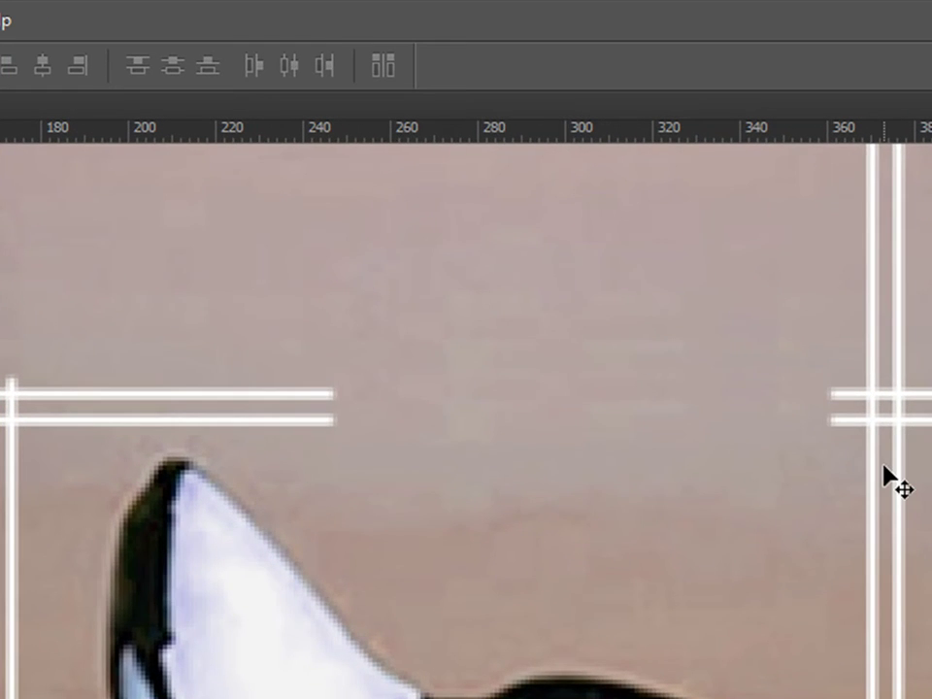
Try to cover the lower part of the far-right vertical line pair with a background copy about 19 px wide and 95 px tall, and undo it
key(ctrl+minus)
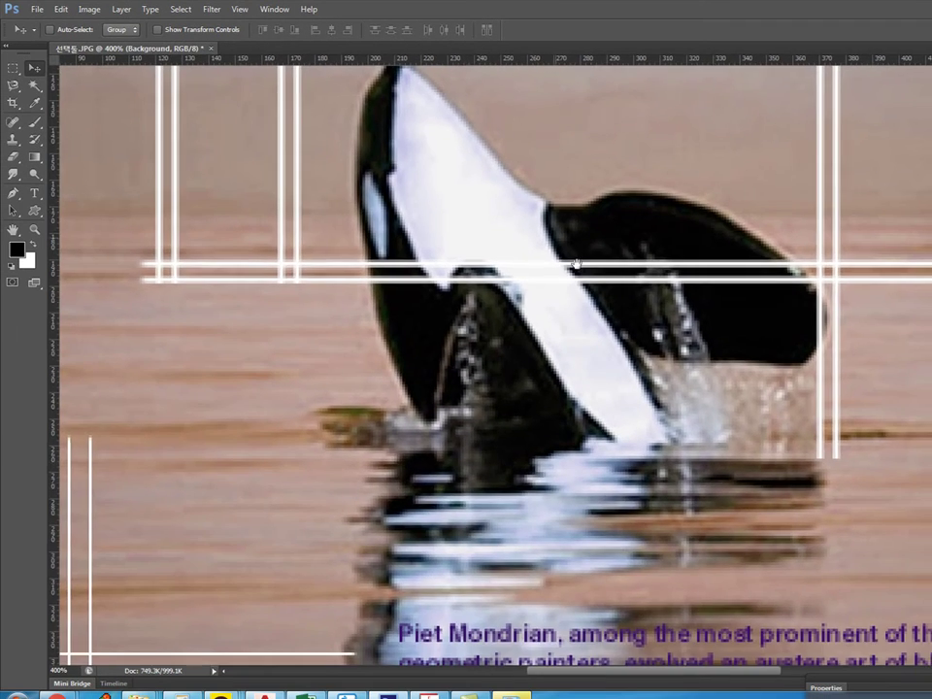
drag(291, 242, 516, 268)
scroll(635, 387, right, 15)
drag(694, 342, 586, 342)
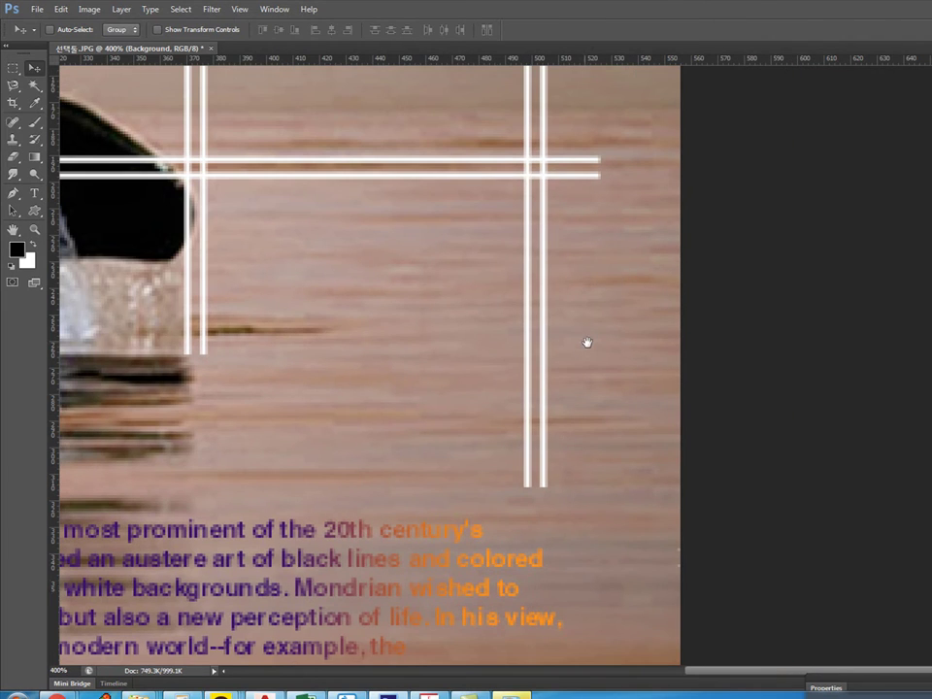
click(13, 68)
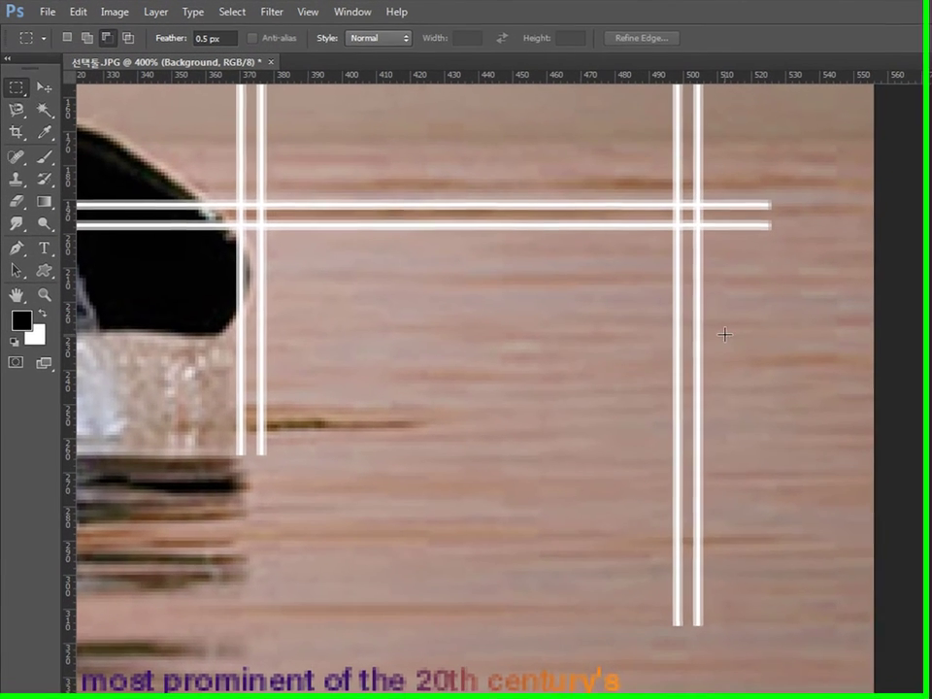
drag(562, 260, 605, 463)
drag(788, 602, 800, 667)
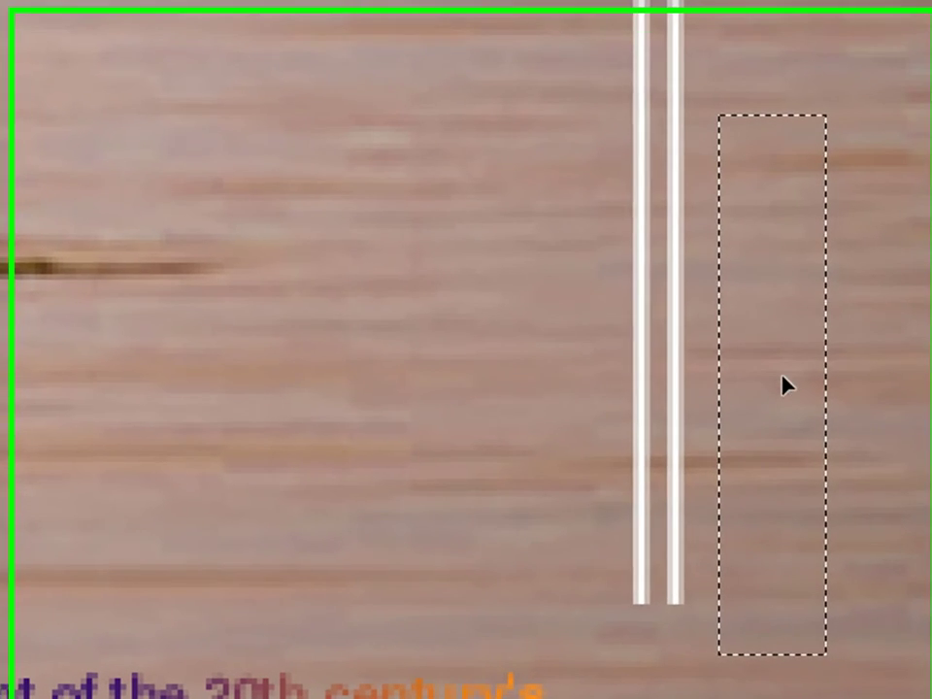
drag(776, 503, 709, 504)
drag(679, 378, 682, 379)
key(ctrl+d)
key(ctrl+z)
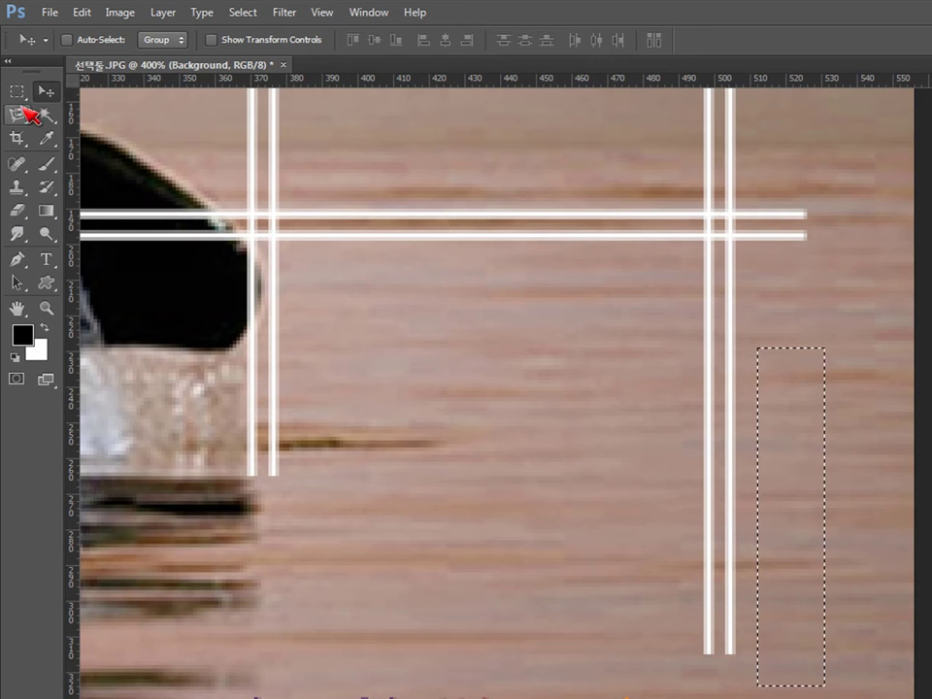
Cover the lower part of the far-right pair's left line with a background copy about 9 px wide and 89 px tall, and deselect it
click(18, 93)
click(755, 438)
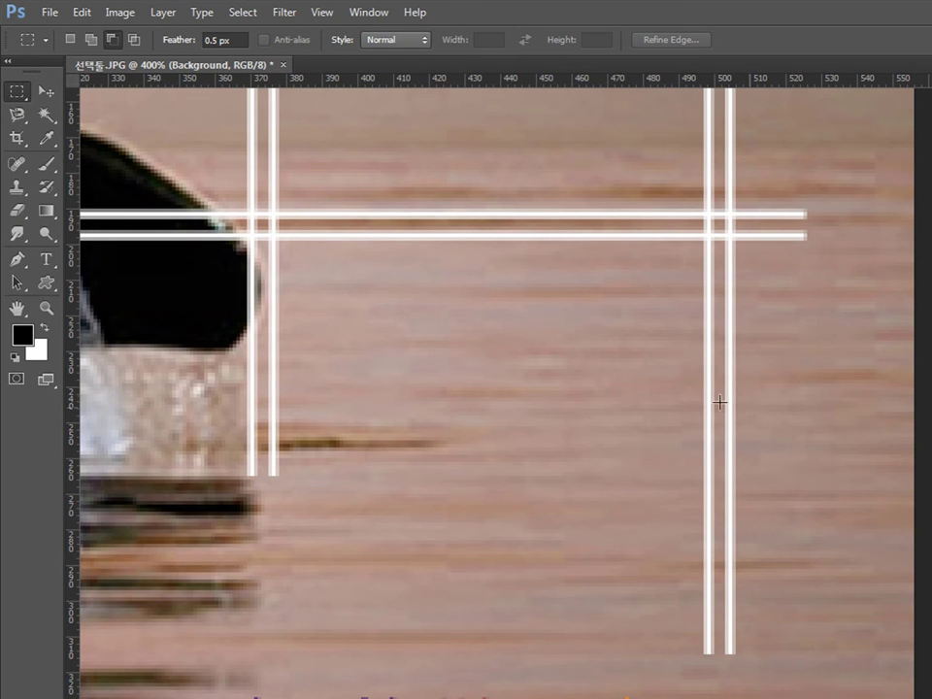
drag(657, 351, 689, 667)
click(42, 93)
drag(660, 387, 692, 405)
key(ctrl+d)
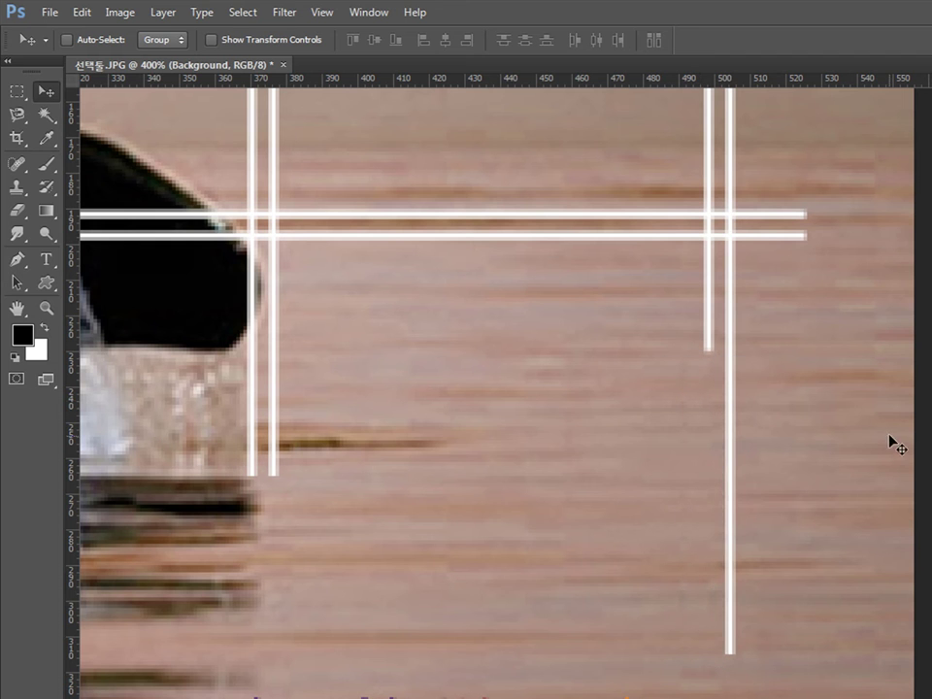
Cover the lower part of the far-right pair's right line with a background copy about 8 px wide and 87 px tall, and deselect it
click(16, 92)
drag(744, 357, 771, 665)
click(44, 90)
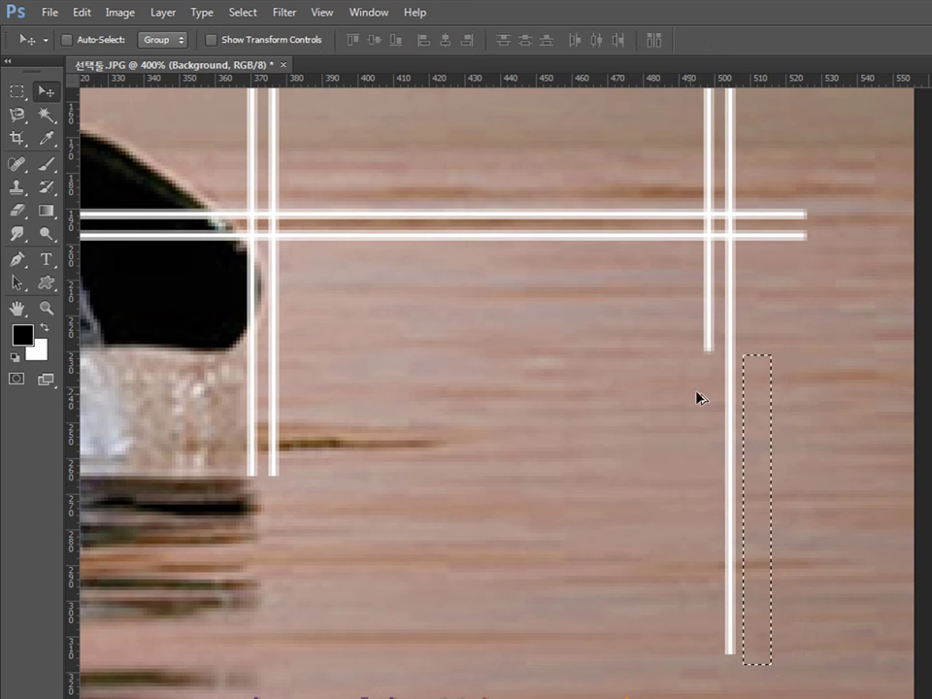
drag(753, 393, 732, 397)
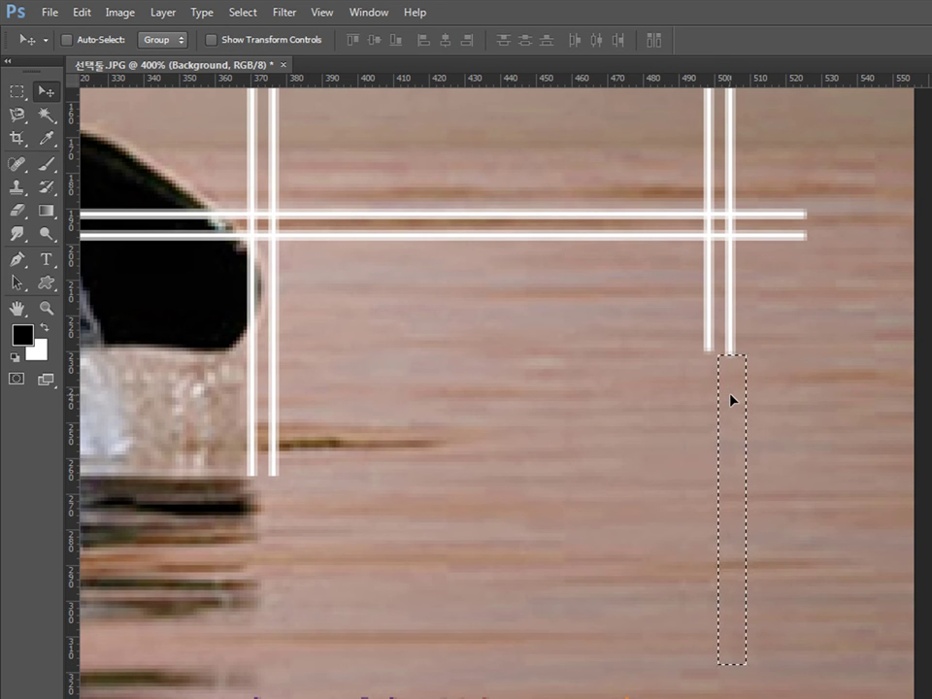
key(ctrl+d)
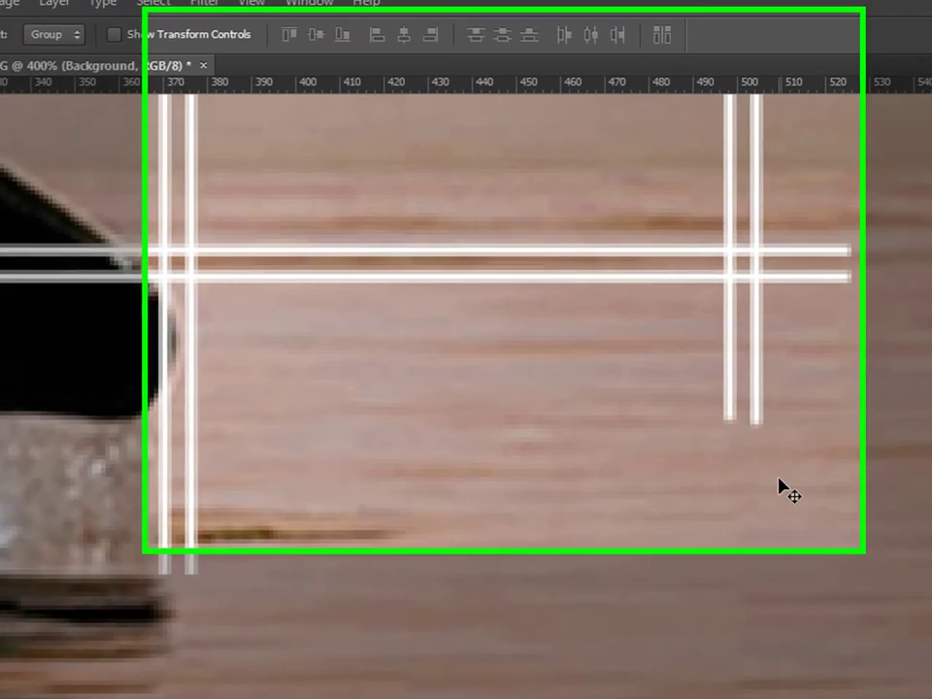
Cover the middle of the top-right horizontal double line with a 0.5 px feathered background copy about 97 px wide and 13 px tall, and deselect it
scroll(779, 489, down, 5)
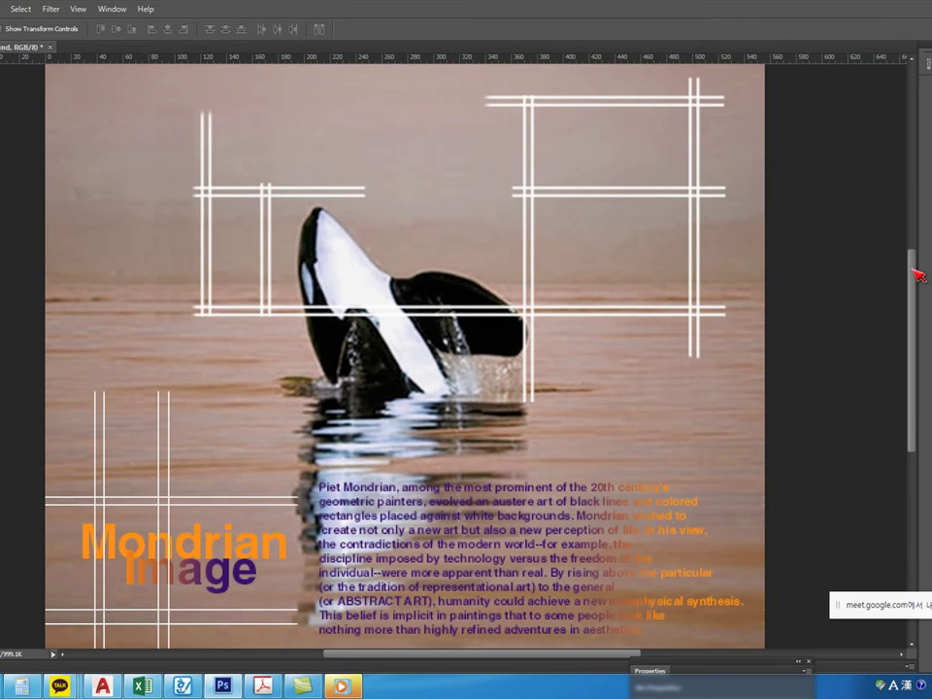
scroll(914, 233, up, 2)
scroll(907, 218, up, 3)
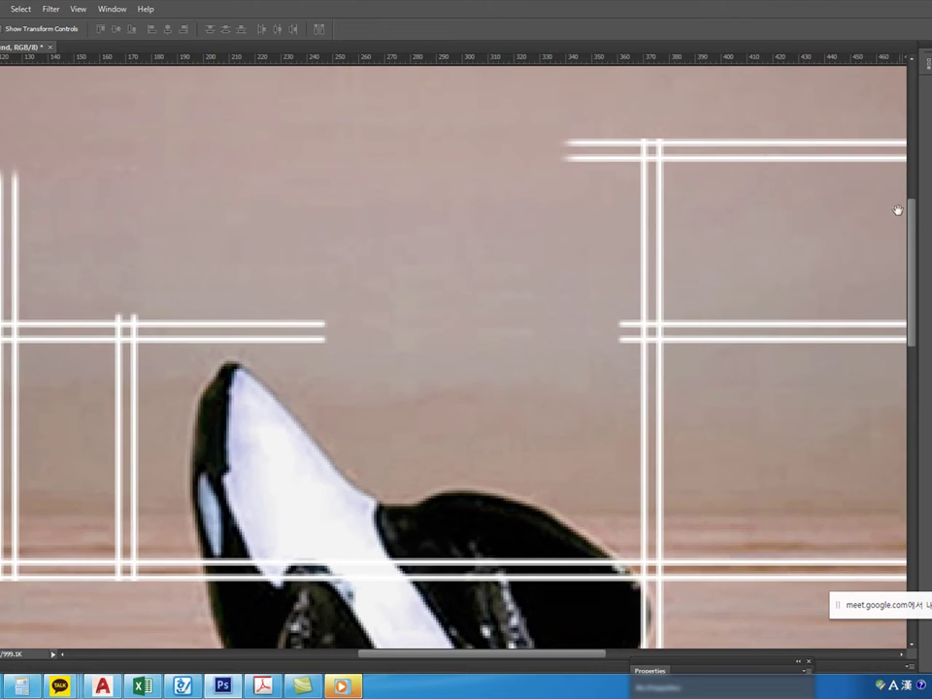
scroll(611, 194, right, 5)
scroll(611, 193, up, 1)
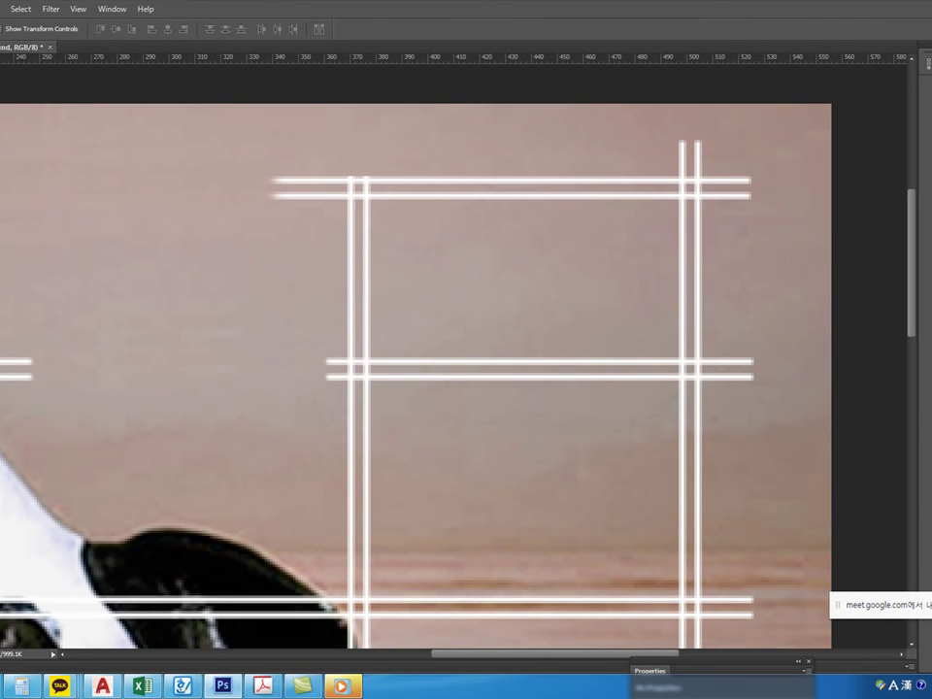
key(m)
drag(395, 211, 647, 241)
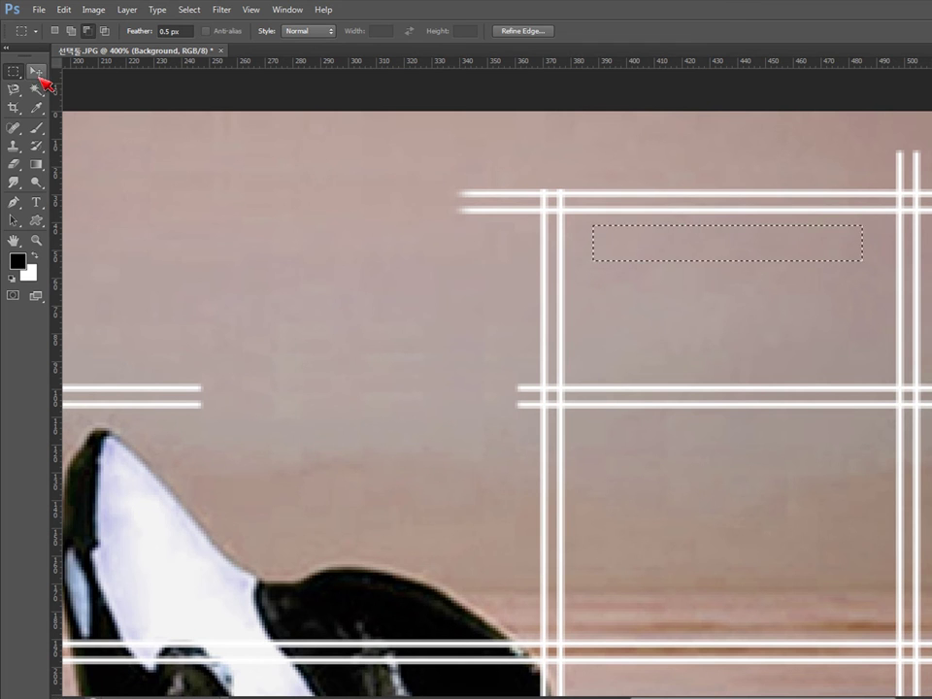
click(37, 73)
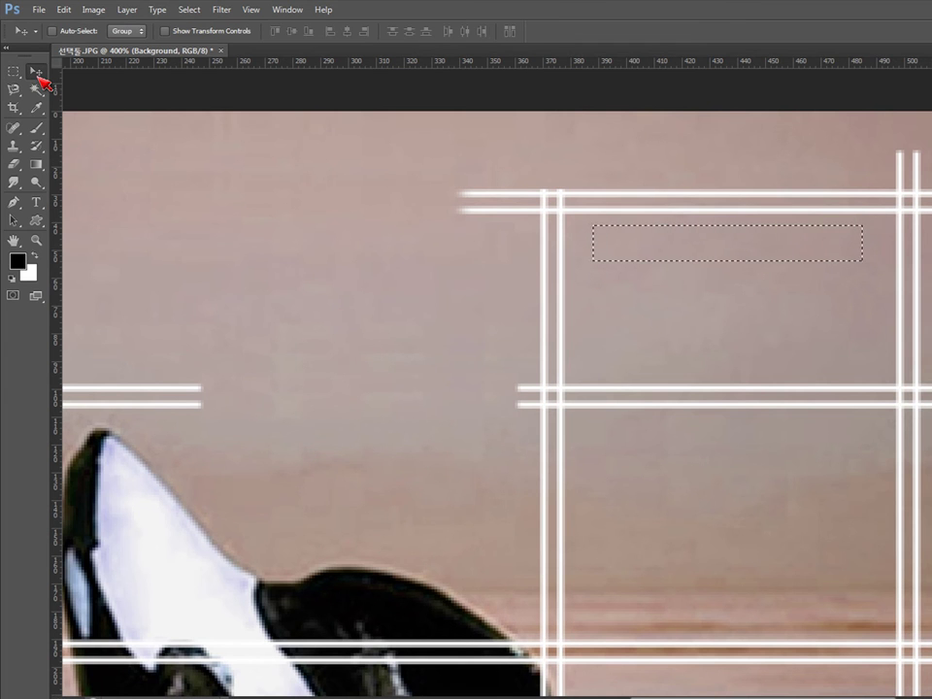
drag(660, 247, 660, 206)
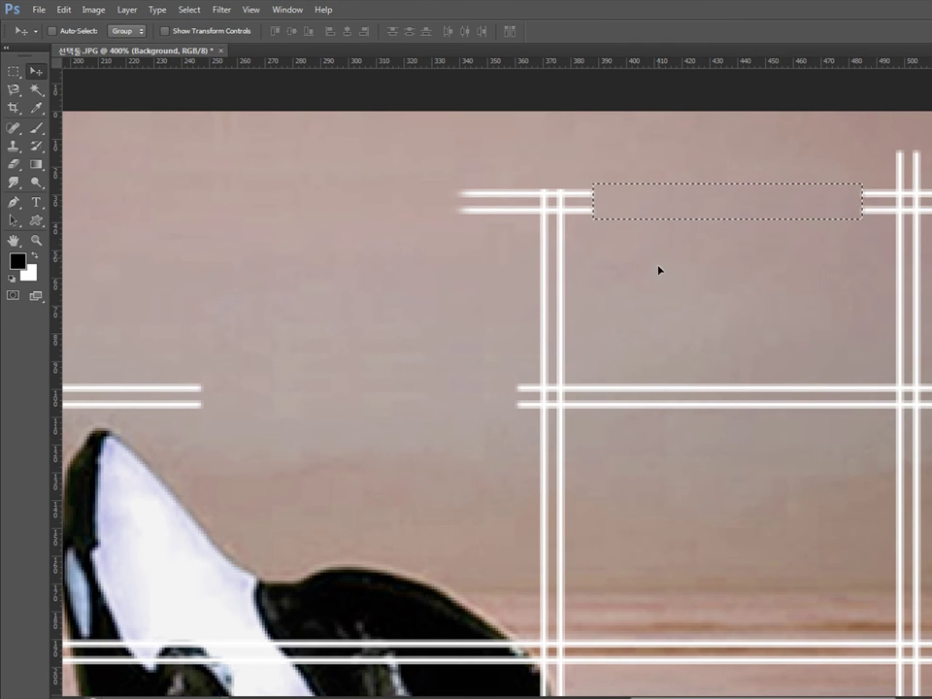
key(ctrl+d)
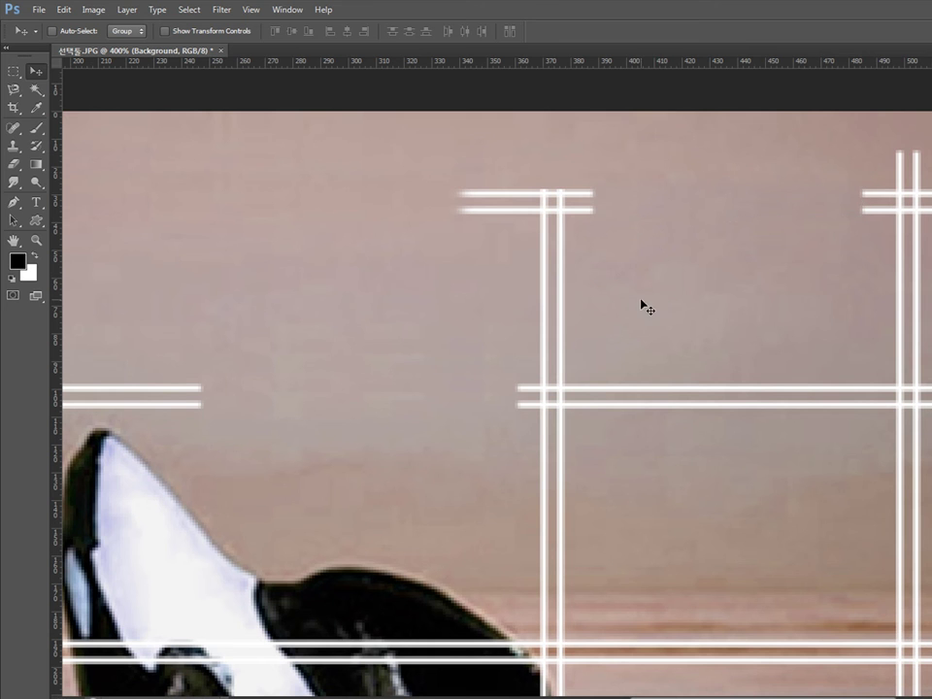
Cover the middle of the second horizontal double line between the two right-hand vertical pairs with a background copy about 104 px wide
click(12, 71)
drag(585, 366, 883, 377)
key(ctrl+shift+s)
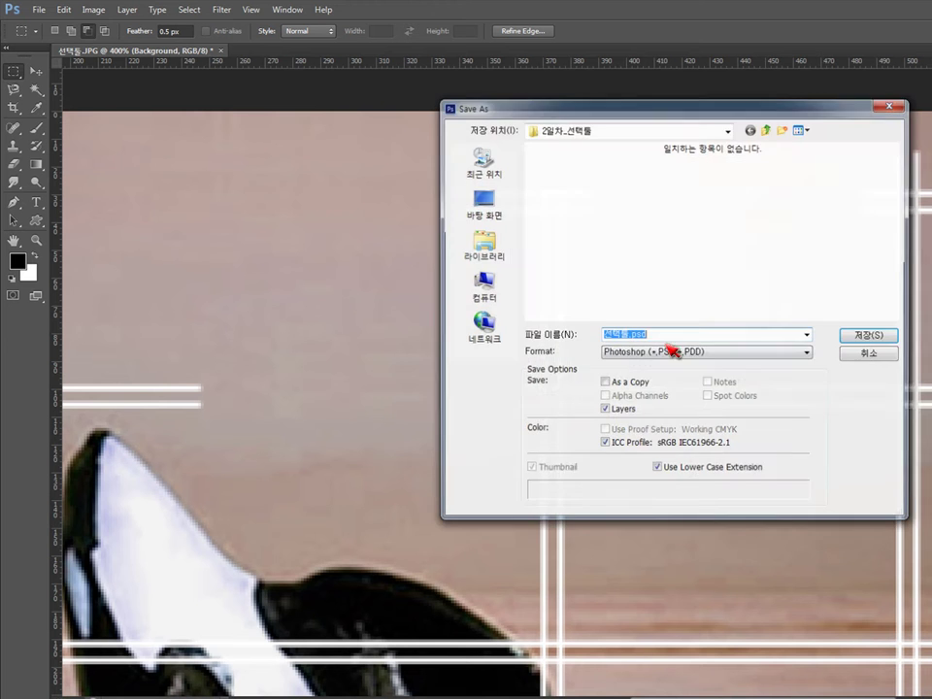
key(Escape)
drag(598, 331, 843, 366)
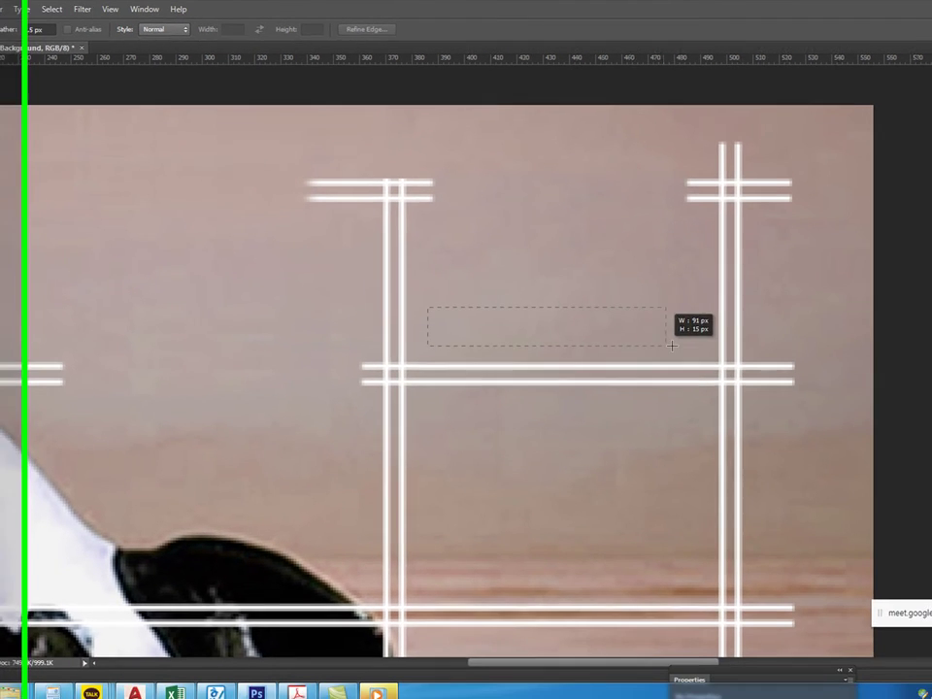
drag(672, 346, 618, 378)
key(v)
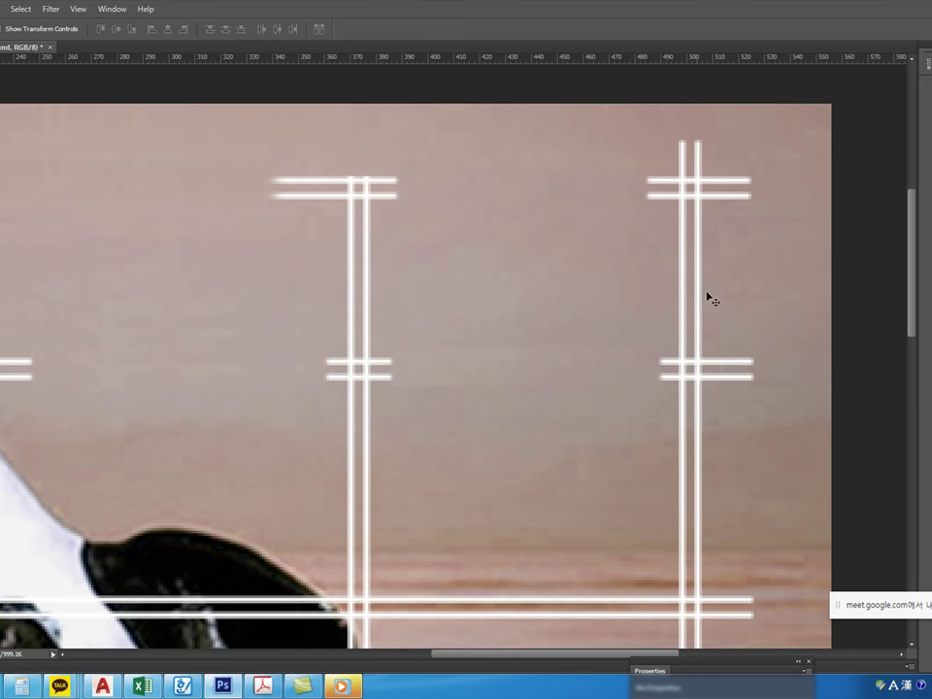
Cover the vertical pair above the orca's fin, between its two upper crossings, with a background copy about 14 px wide and 50 px tall
key(m)
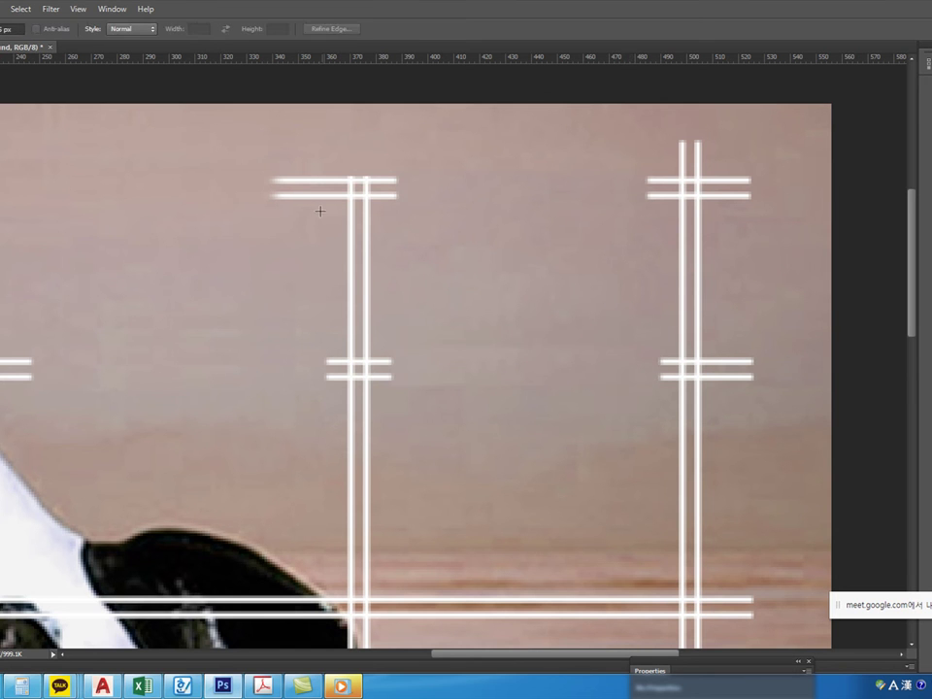
drag(301, 213, 337, 343)
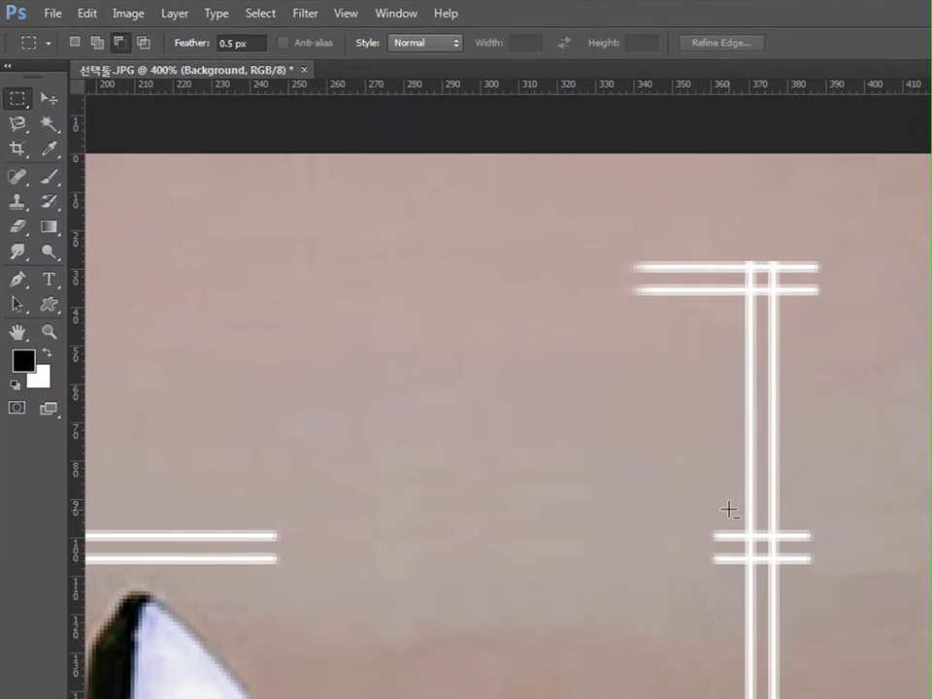
click(58, 99)
drag(730, 382, 772, 396)
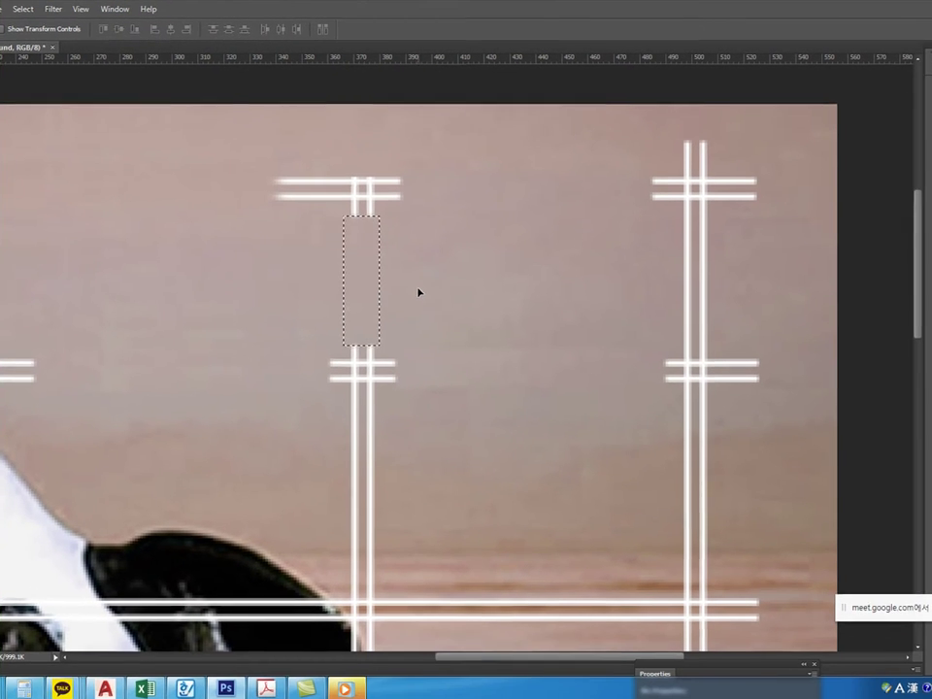
key(ctrl+d)
Cover the far-right vertical pair between its two upper crossings with a background copy about 12 px wide and 54 px tall
key(m)
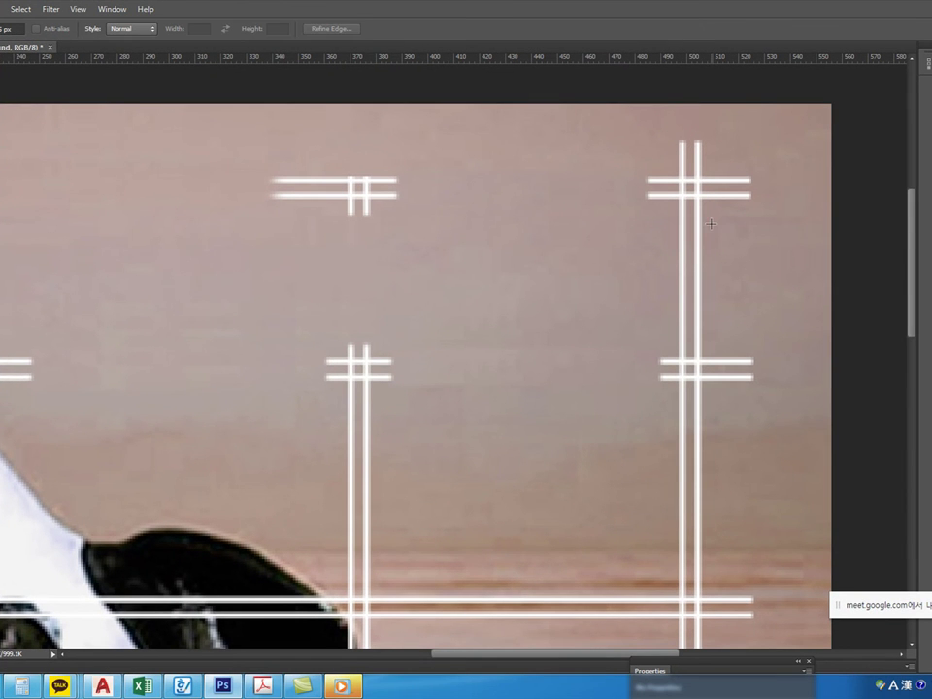
drag(713, 215, 745, 358)
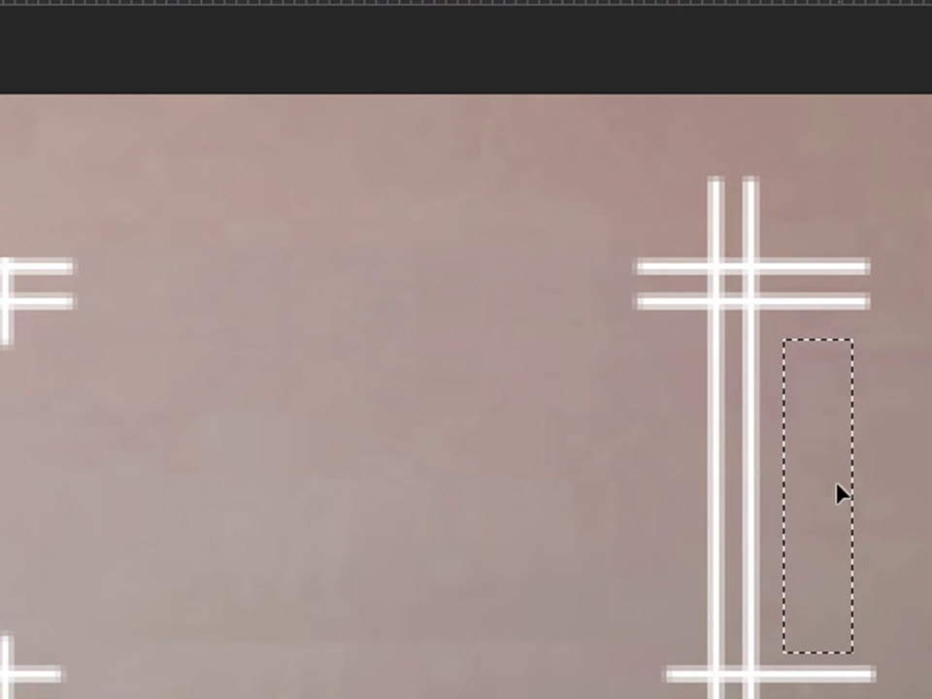
drag(747, 304, 708, 311)
key(ctrl+j)
key(v)
Try to cover the upper end of the far-left vertical pair above the orca with a background copy about 12 px wide and 47 px tall, and undo it
key(ctrl+minus)
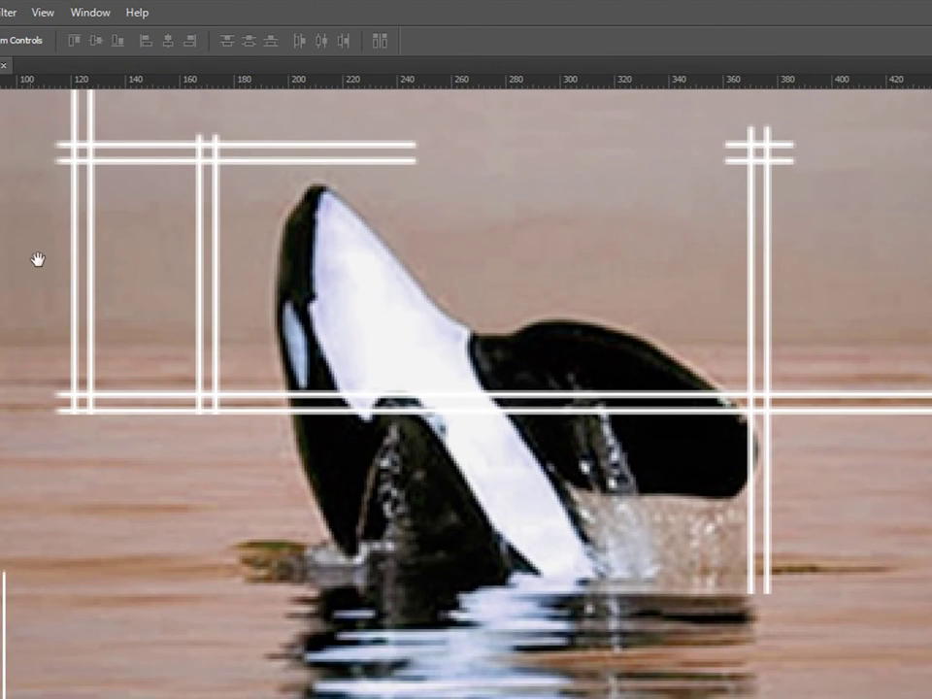
drag(37, 260, 104, 291)
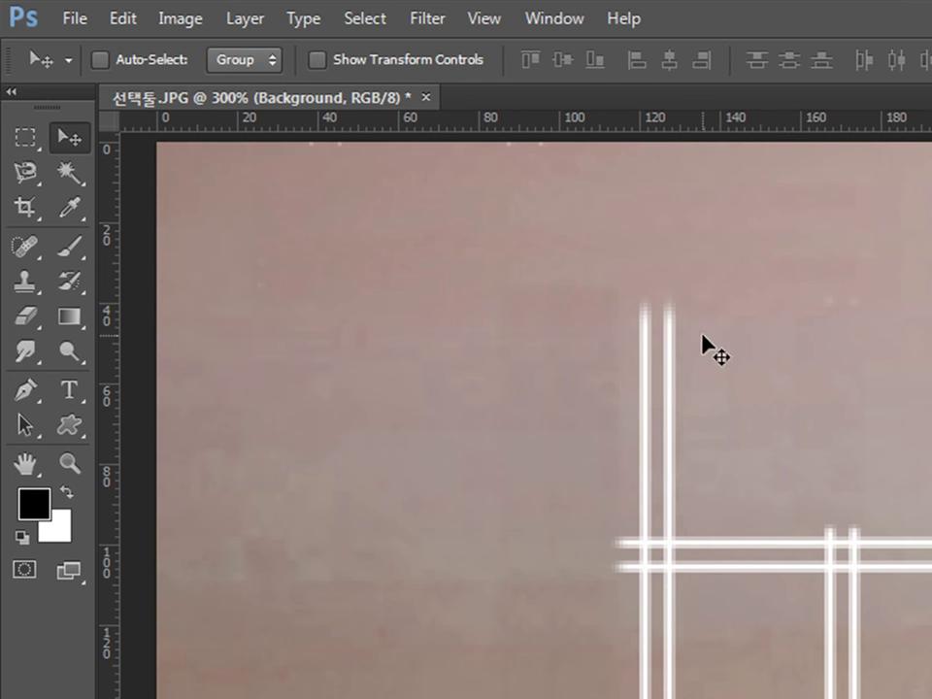
click(26, 136)
drag(579, 337, 627, 526)
click(73, 136)
drag(586, 431, 641, 440)
key(ctrl+d)
key(ctrl+alt+z)
key(ctrl+alt+z)
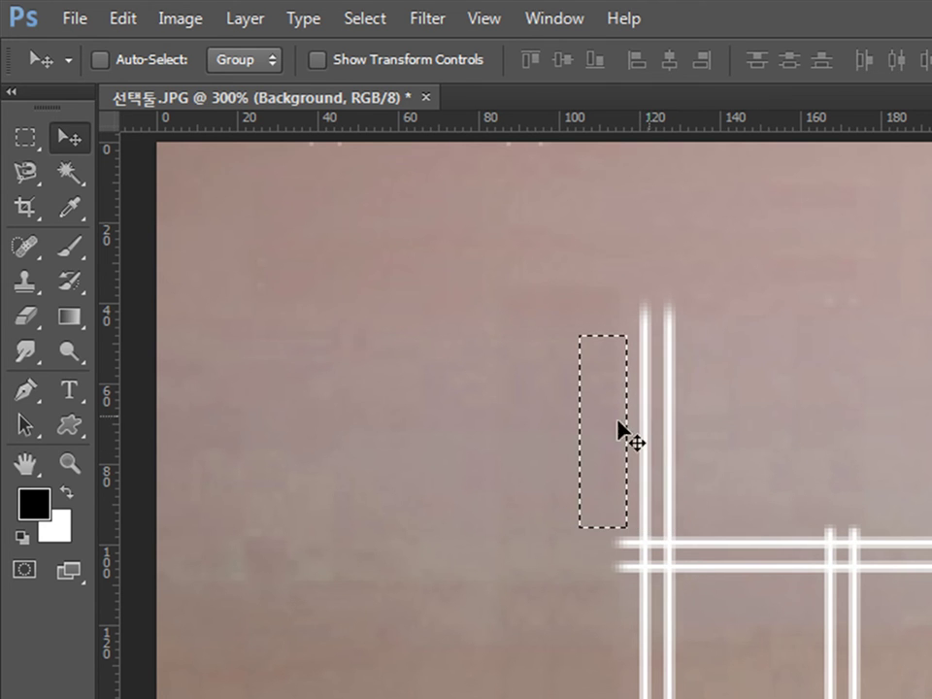
key(ctrl+alt+z)
Cover the upper end of the far-left vertical pair with a copy of the background on its right, about 13 px wide and 58 px tall
click(27, 138)
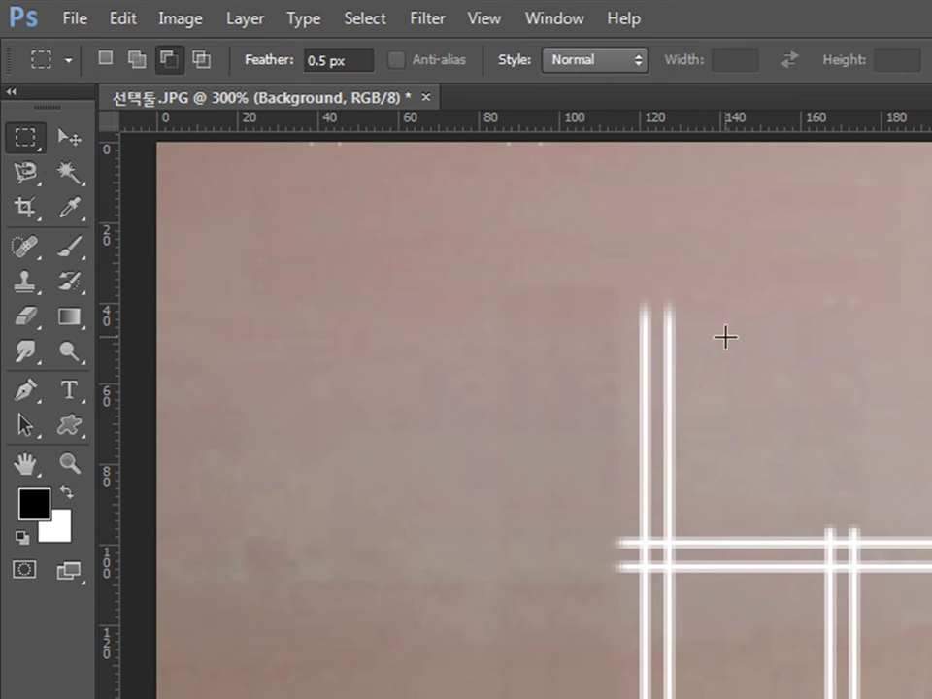
drag(702, 288, 750, 518)
click(68, 137)
drag(735, 369, 669, 376)
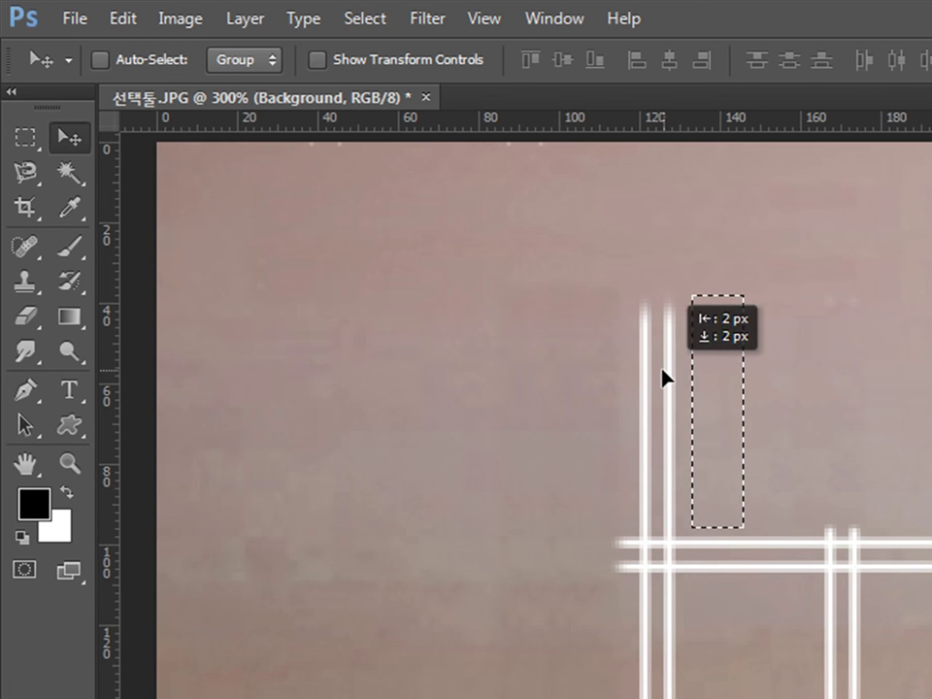
drag(731, 375, 676, 387)
key(ctrl+d)
Cover the end of the horizontal double line above the orca's nose with a background copy about 67 px wide and 14 px tall, shifted 16 px down
key(ctrl+minus)
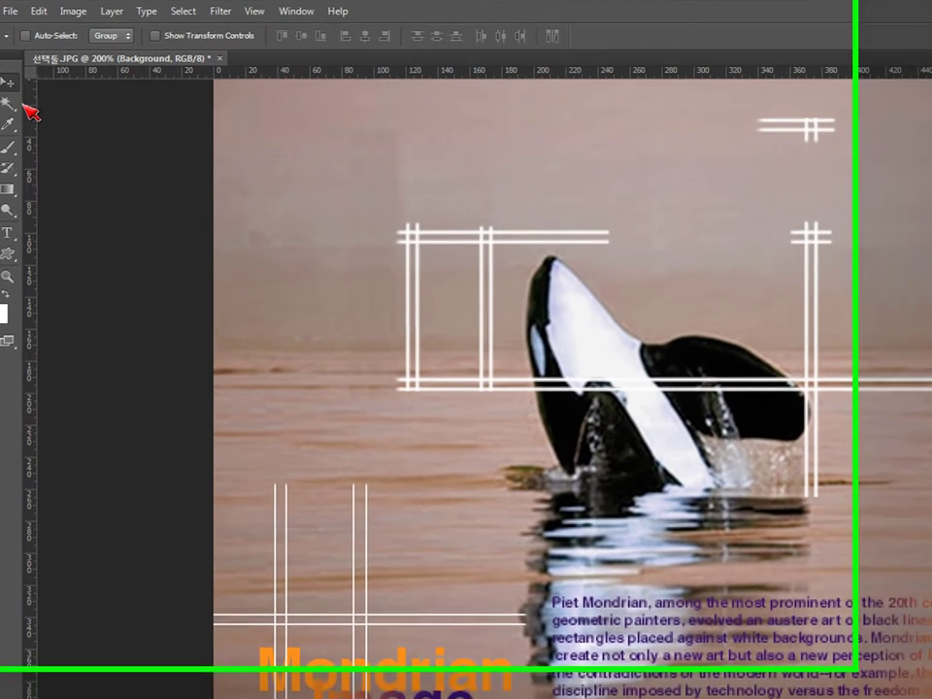
click(0, 65)
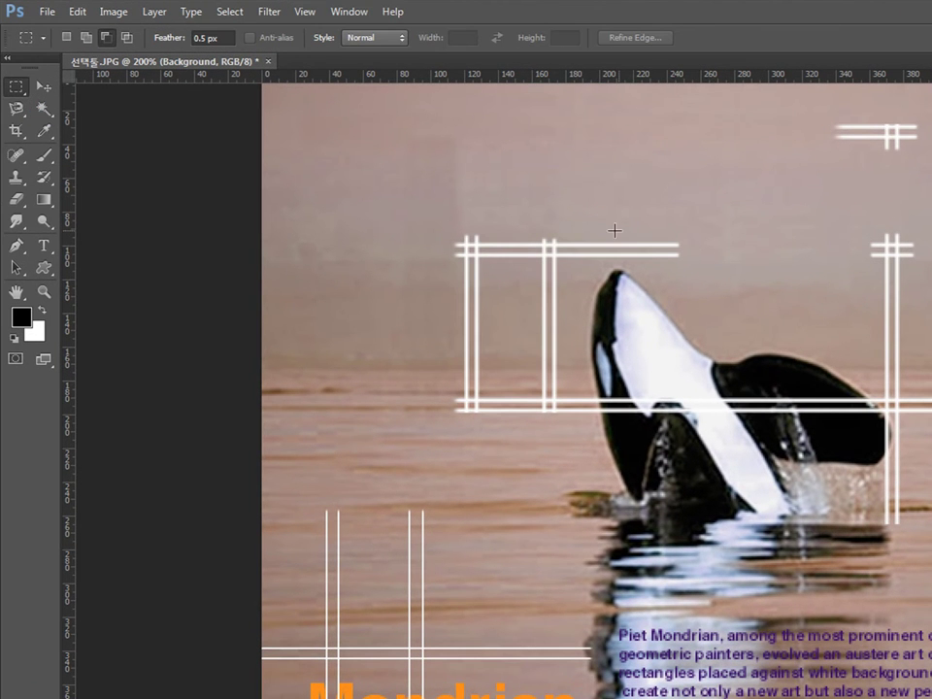
mouse_move(582, 232)
mouse_down()
mouse_move(657, 208)
mouse_move(695, 208)
mouse_move(659, 248)
mouse_up()
click(44, 85)
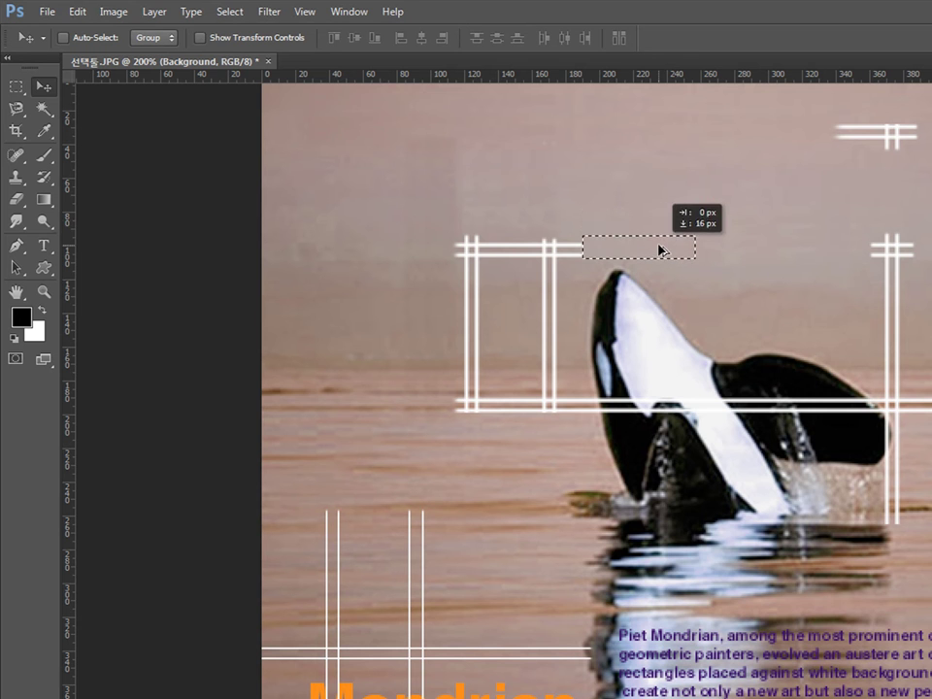
key(ctrl+d)
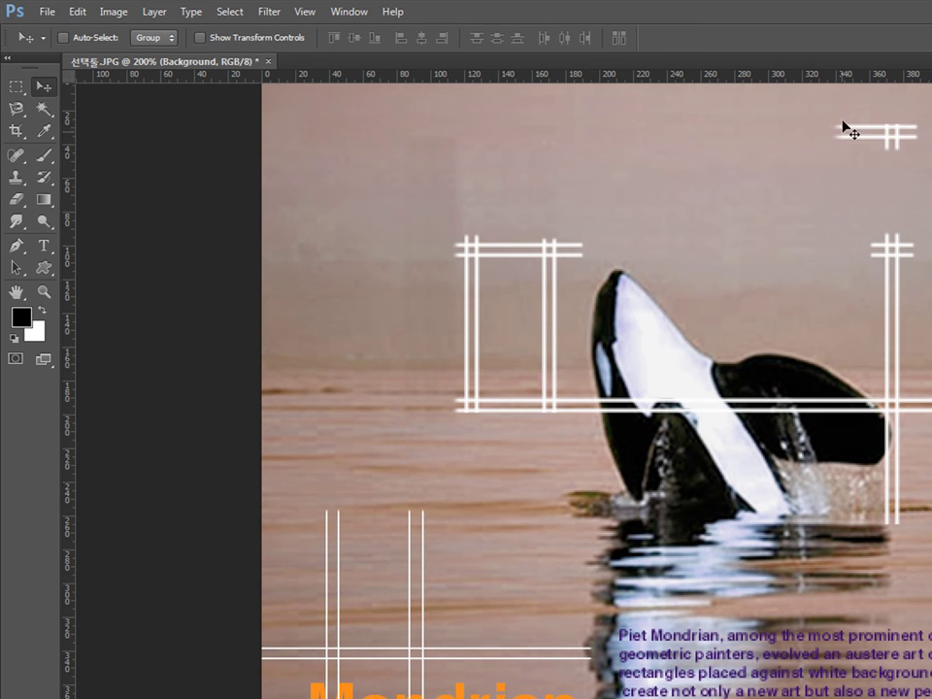
Select the isolated line crossing above the orca's fin, near the image's upper edge, with a freehand Lasso loop
key(ctrl+plus)
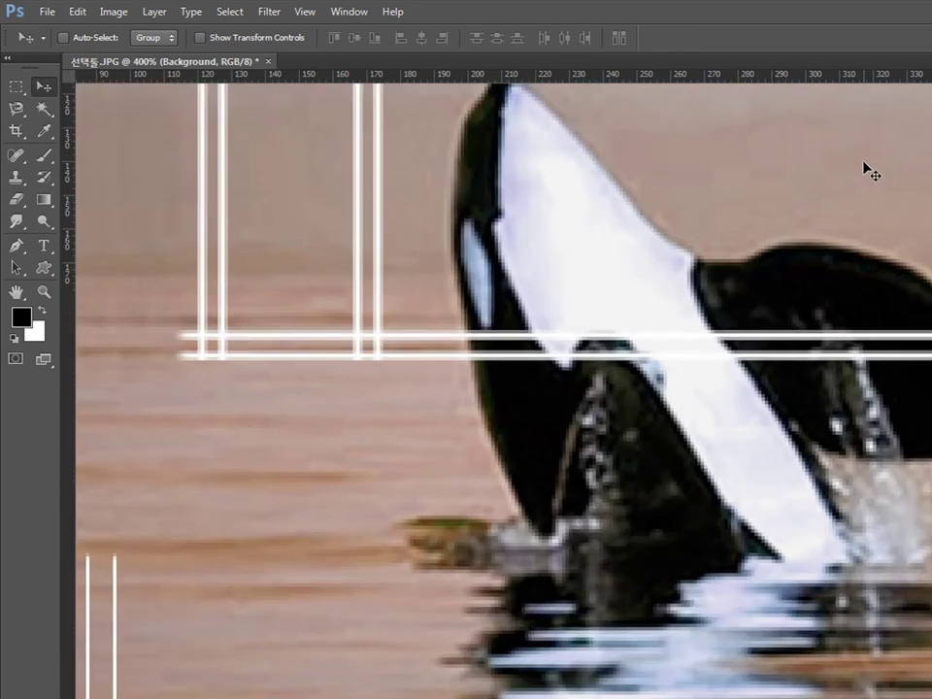
scroll(818, 322, up, 3)
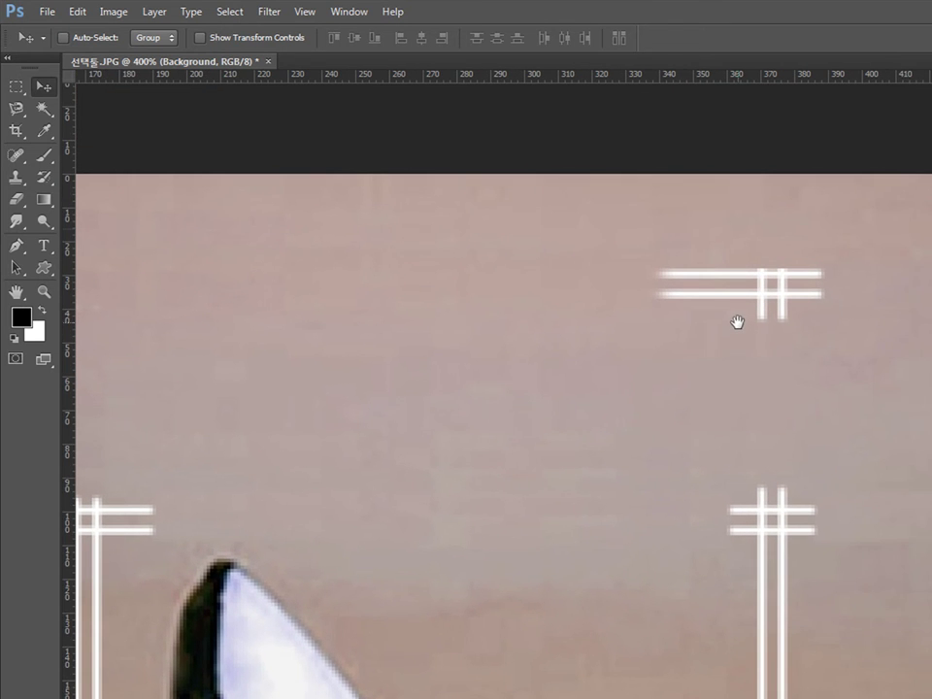
click(24, 111)
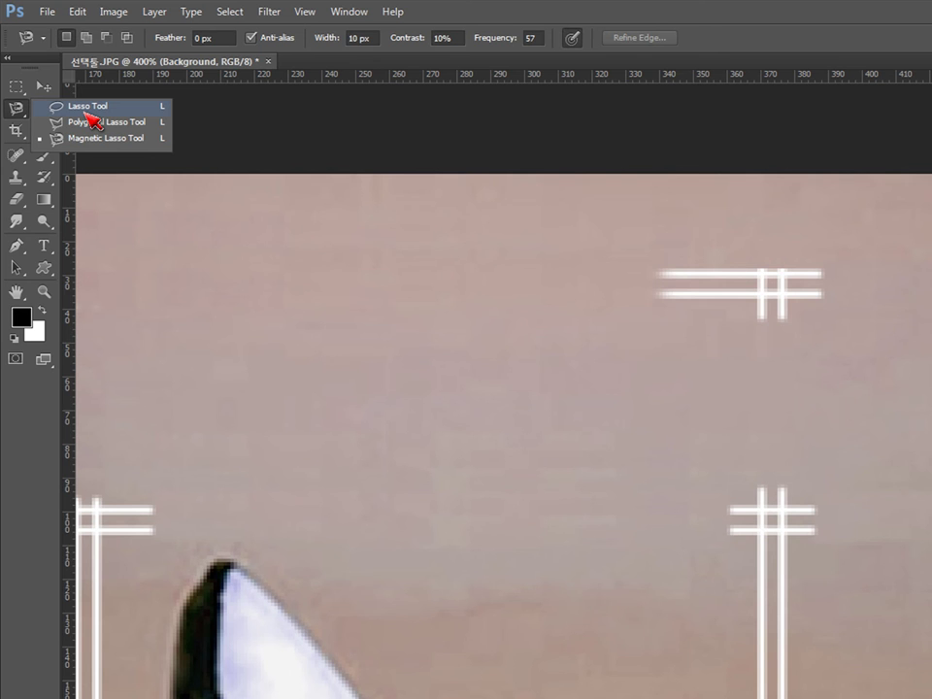
click(87, 109)
mouse_move(772, 338)
mouse_down()
mouse_move(652, 328)
mouse_move(753, 235)
mouse_up()
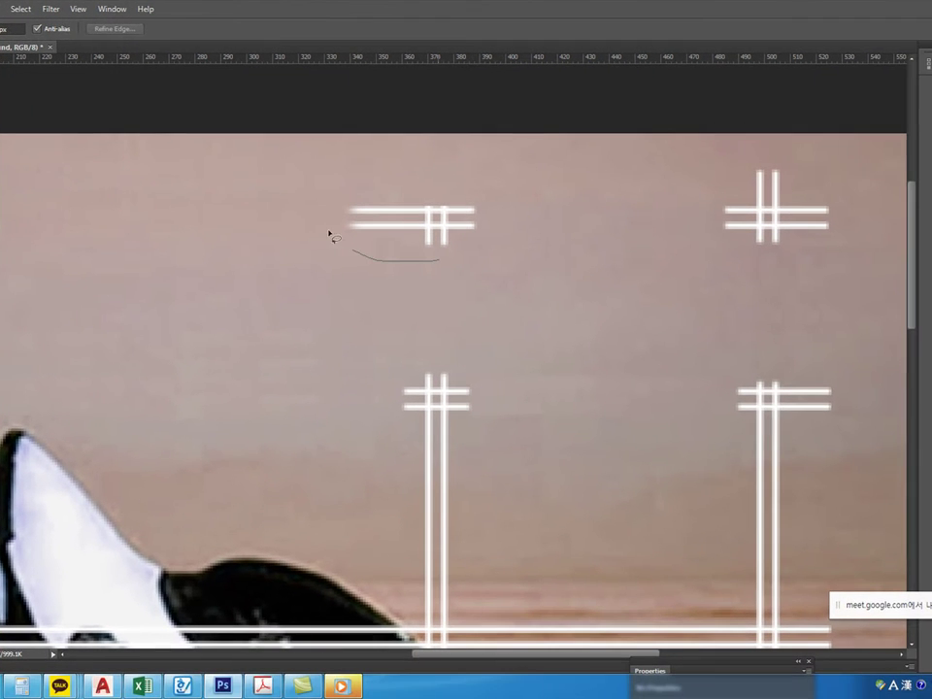
mouse_move(422, 180)
mouse_down()
mouse_move(490, 202)
mouse_move(480, 244)
mouse_up()
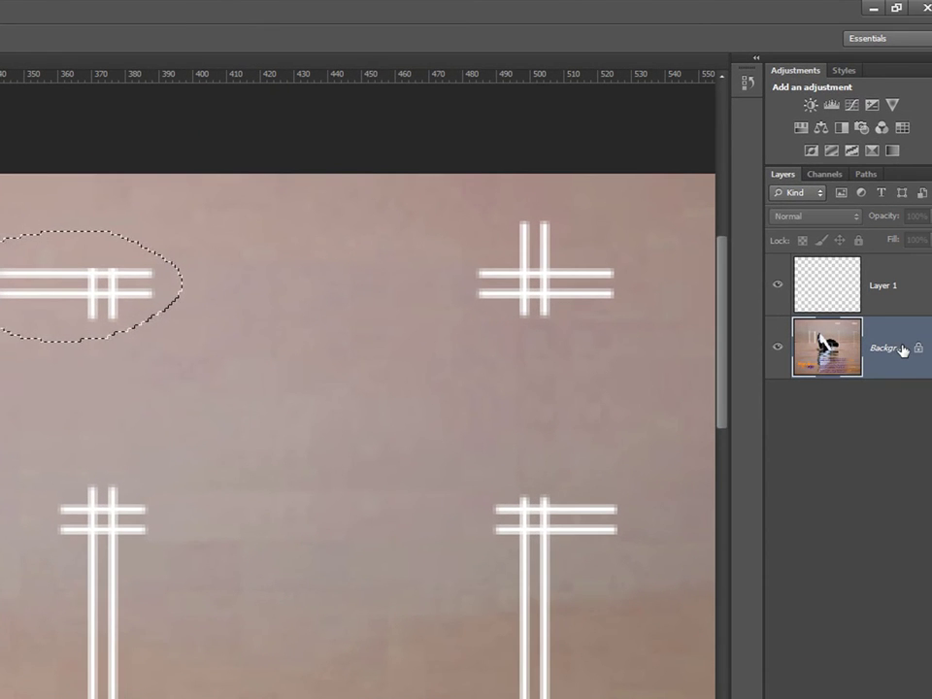
Open and cancel the Content-Aware fill on the Background layer, and try filling the lasso area on Layer 1 with black, undoing it
key(Delete)
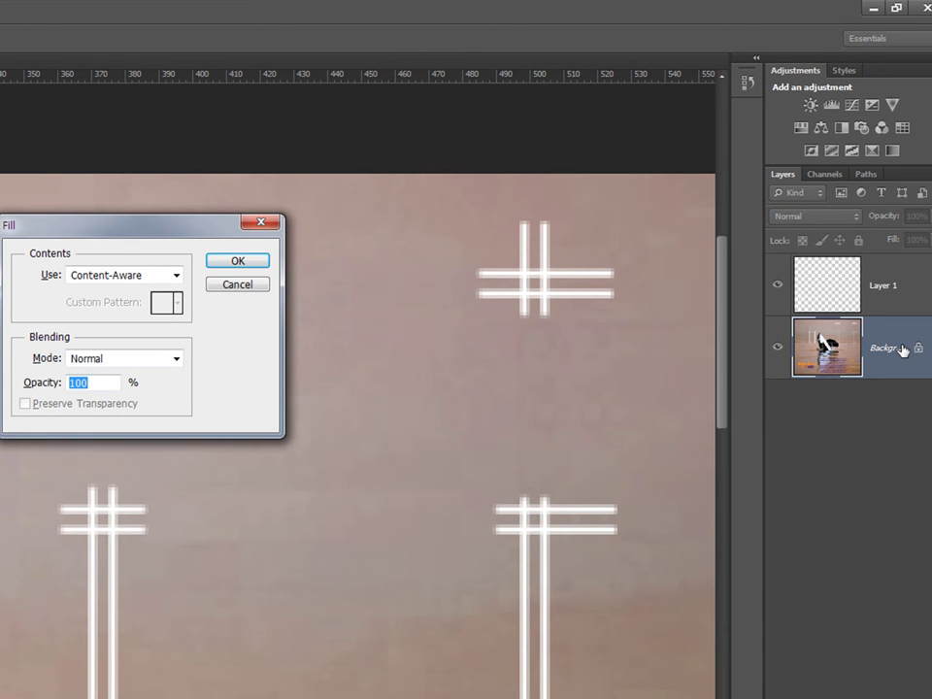
key(Escape)
click(877, 280)
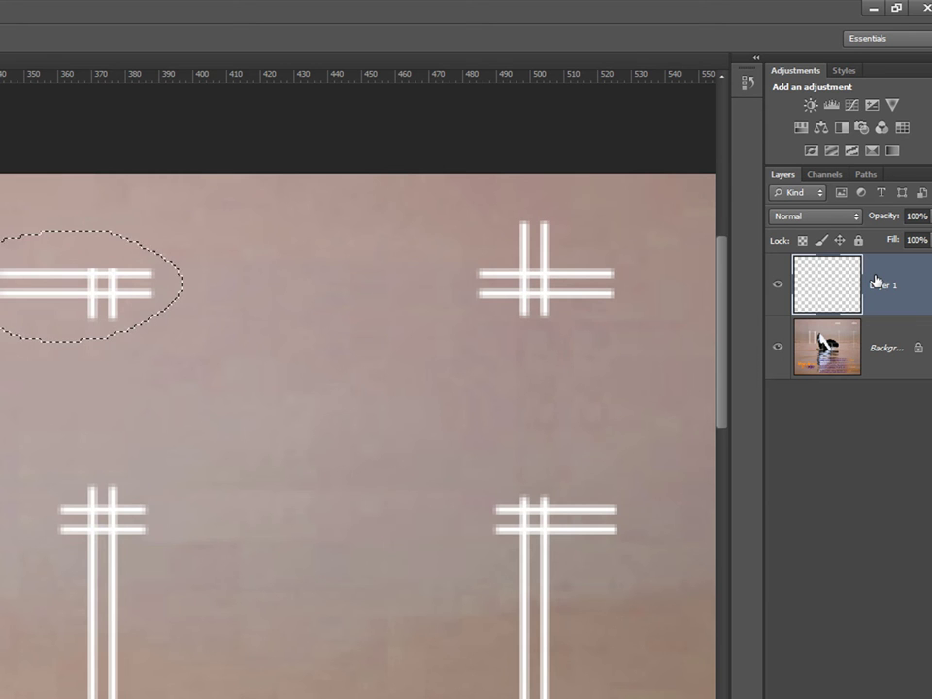
key(alt+BackSpace)
key(ctrl+z)
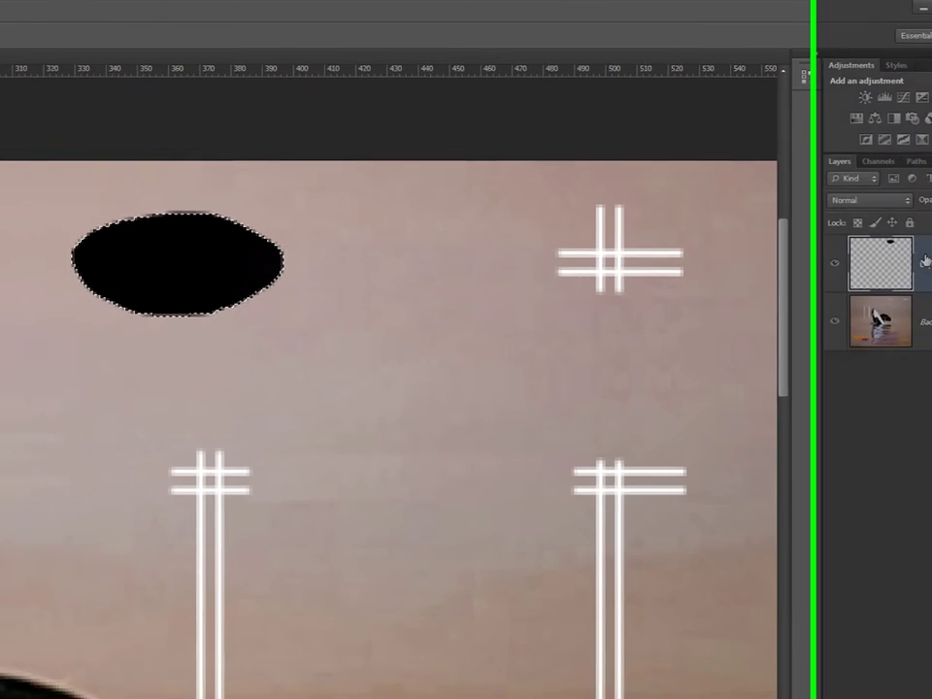
Deselect the lasso area, try filling the whole Background layer with white, and undo the fill
key(ctrl+d)
key(ctrl+BackSpace)
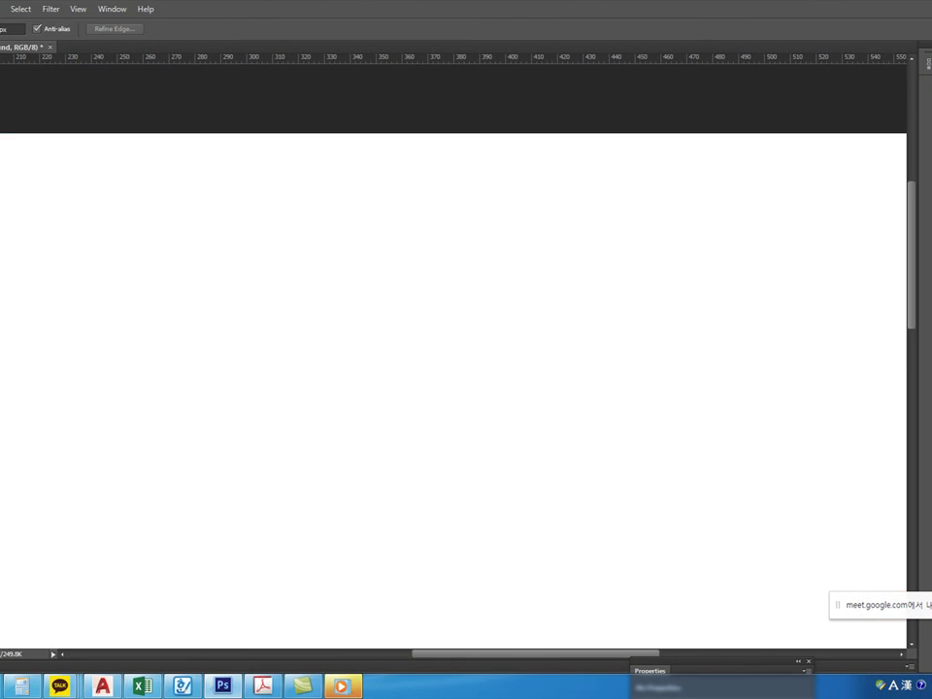
key(ctrl+z)
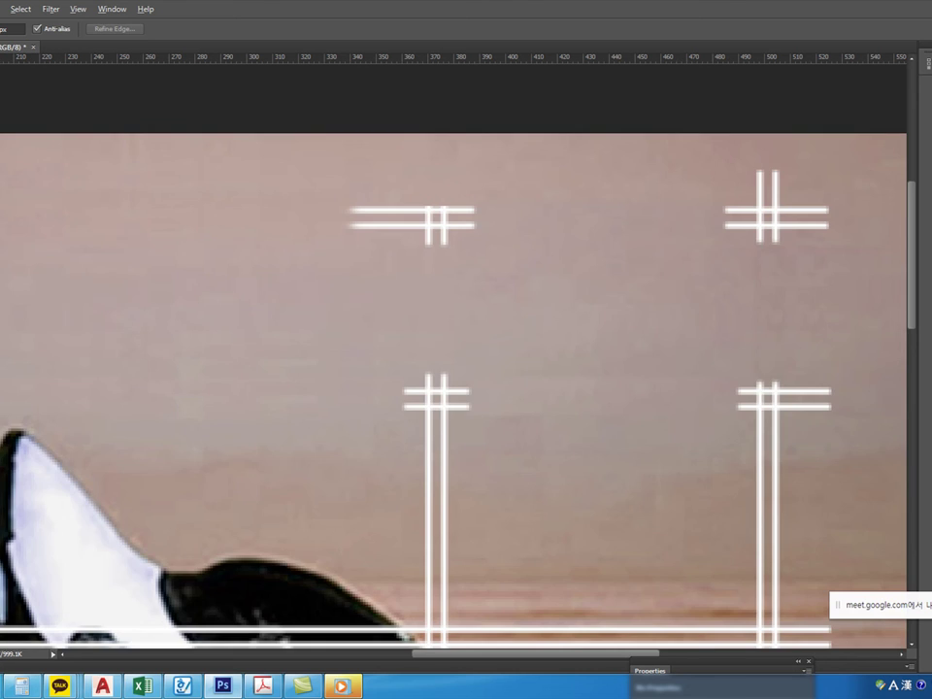
Fill Layer 1 with black and delete a freehand lasso area about 44 px wide and 28 px tall from it
key(alt+BackSpace)
mouse_move(237, 302)
mouse_down()
mouse_move(260, 249)
mouse_move(250, 277)
mouse_up()
key(Delete)
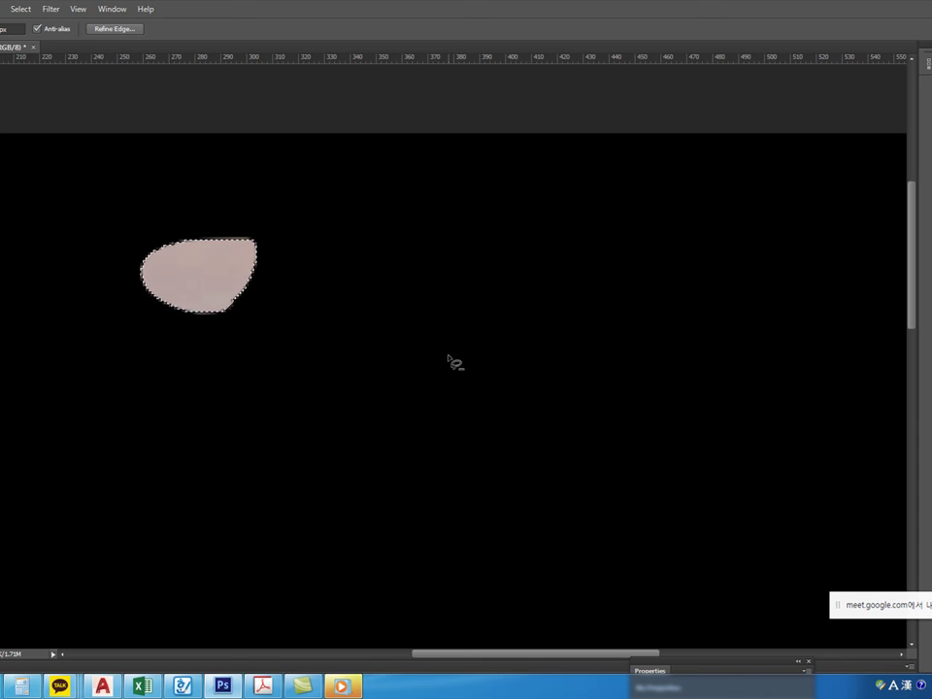
Undo the Layer 1 fill and deletion, and select the isolated line crossing near the image's upper edge with a freehand Lasso loop
key(ctrl+alt+z)
key(ctrl+alt+z)
key(ctrl+alt+z)
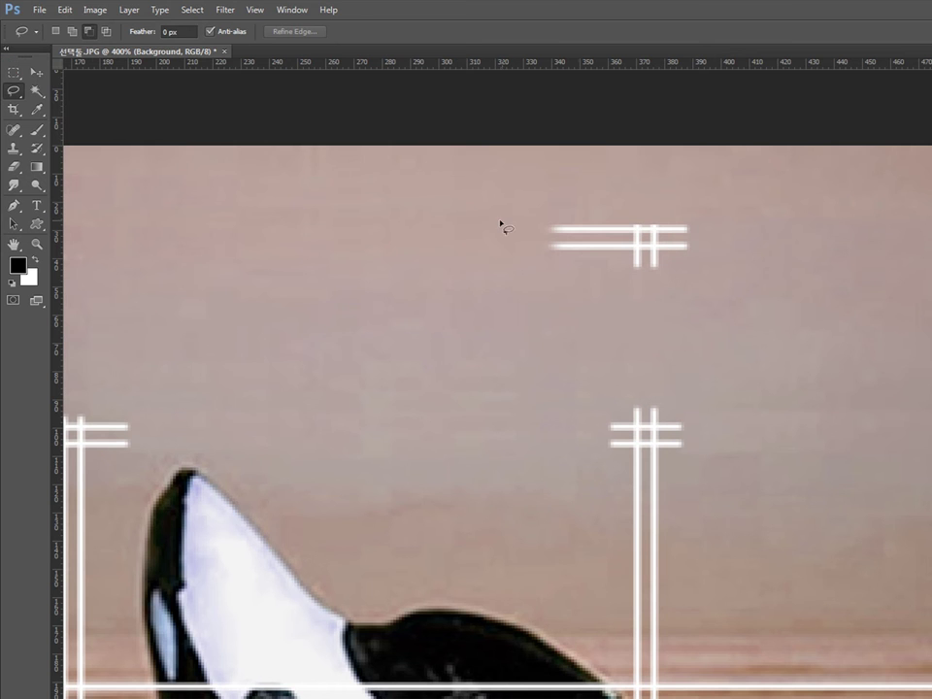
mouse_move(609, 291)
mouse_down()
mouse_move(622, 183)
mouse_move(641, 313)
mouse_move(587, 294)
mouse_up()
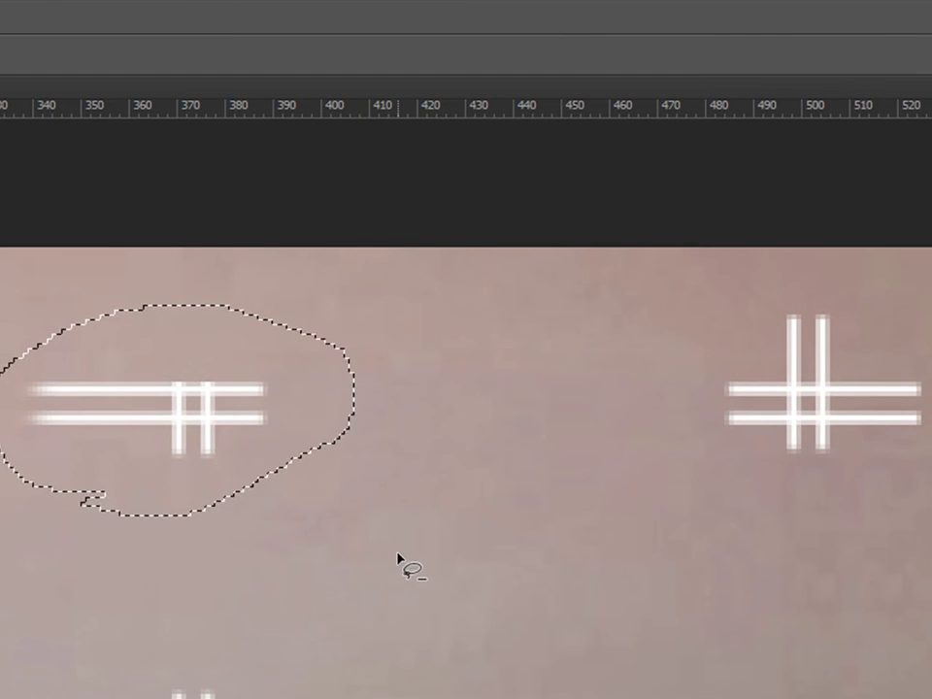
Open the Content-Aware fill for the lasso area on the Background layer, and try filling that area with black
key(shift+BackSpace)
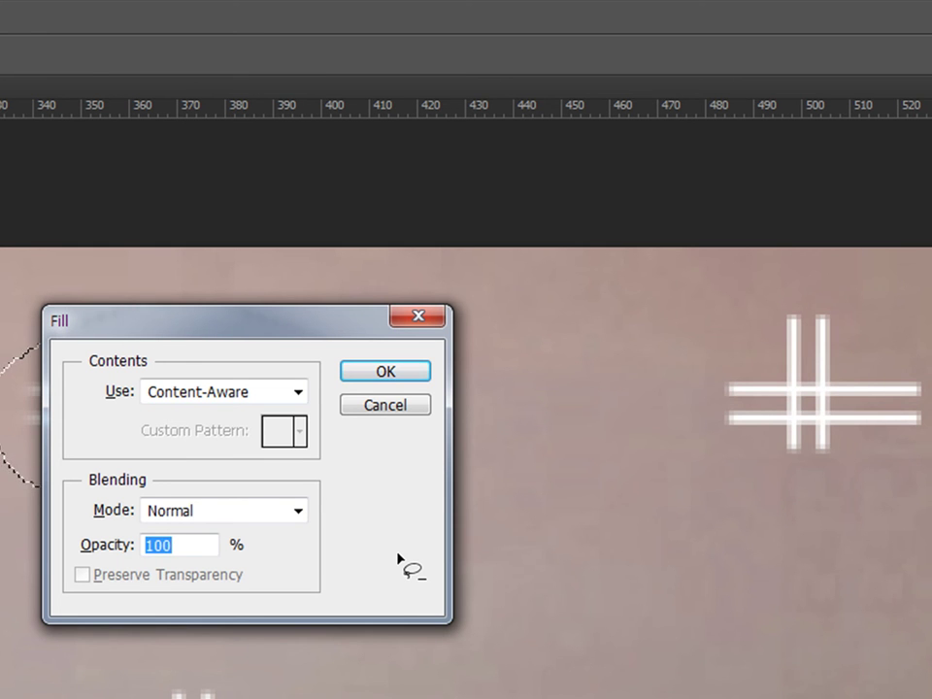
key(Return)
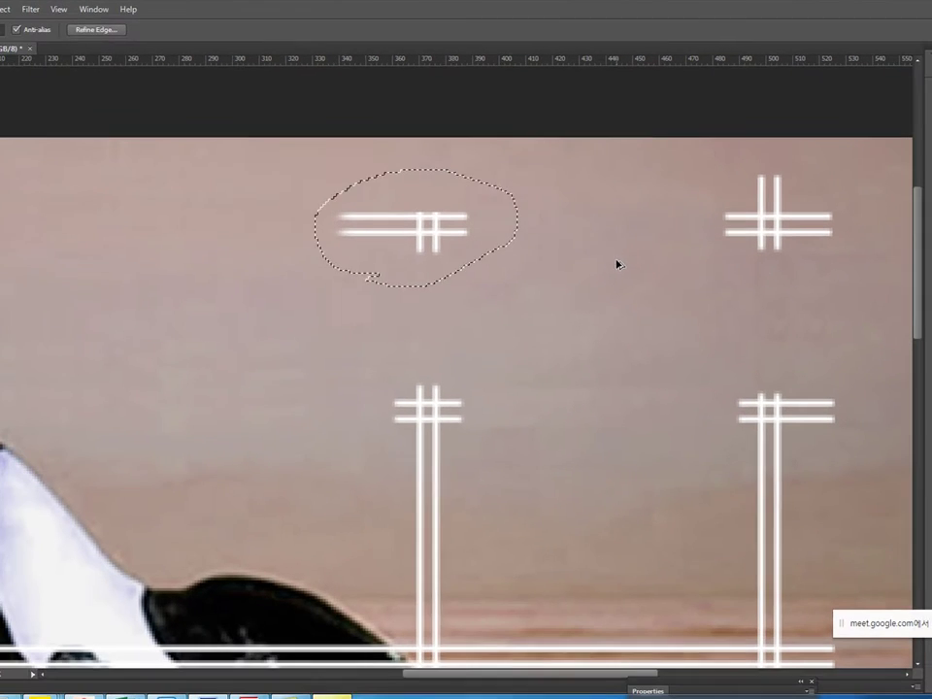
key(alt+BackSpace)
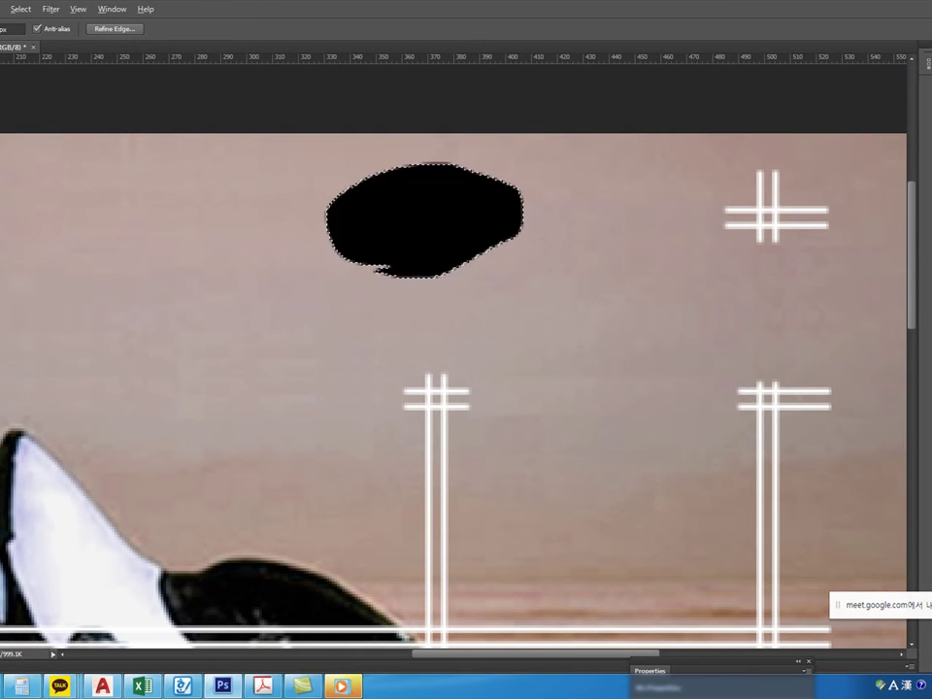
Deselect the lasso area, and try filling the whole of Layer 1 with white and with black
key(ctrl+d)
key(ctrl+BackSpace)
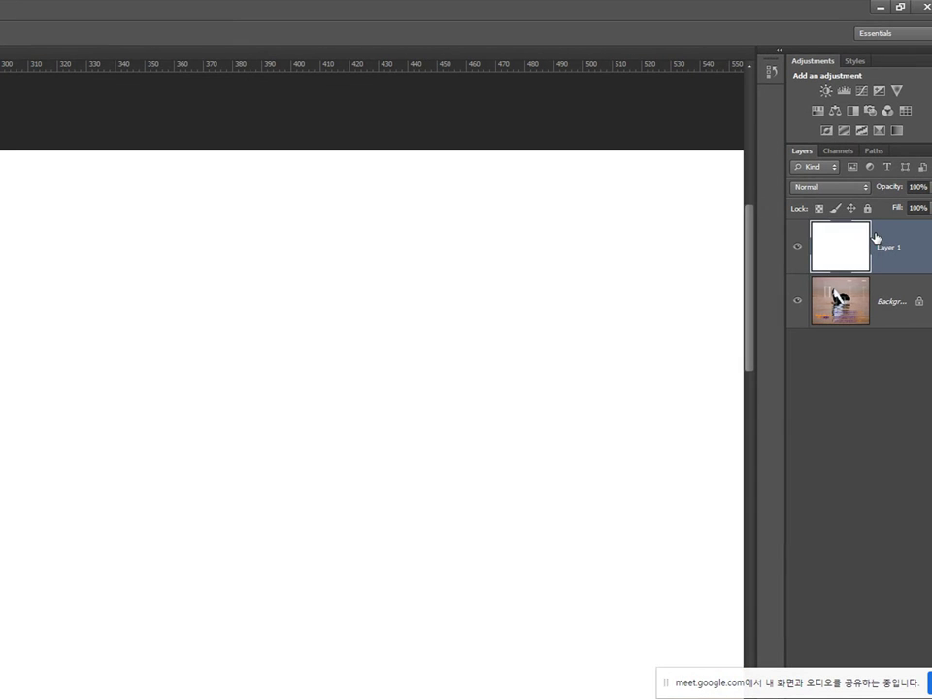
key(alt+BackSpace)
Try the Content-Aware fill on a freehand lasso area about 50 px wide on Layer 1, and undo the trial fills
mouse_move(131, 335)
mouse_down()
mouse_move(158, 272)
mouse_move(75, 336)
mouse_up()
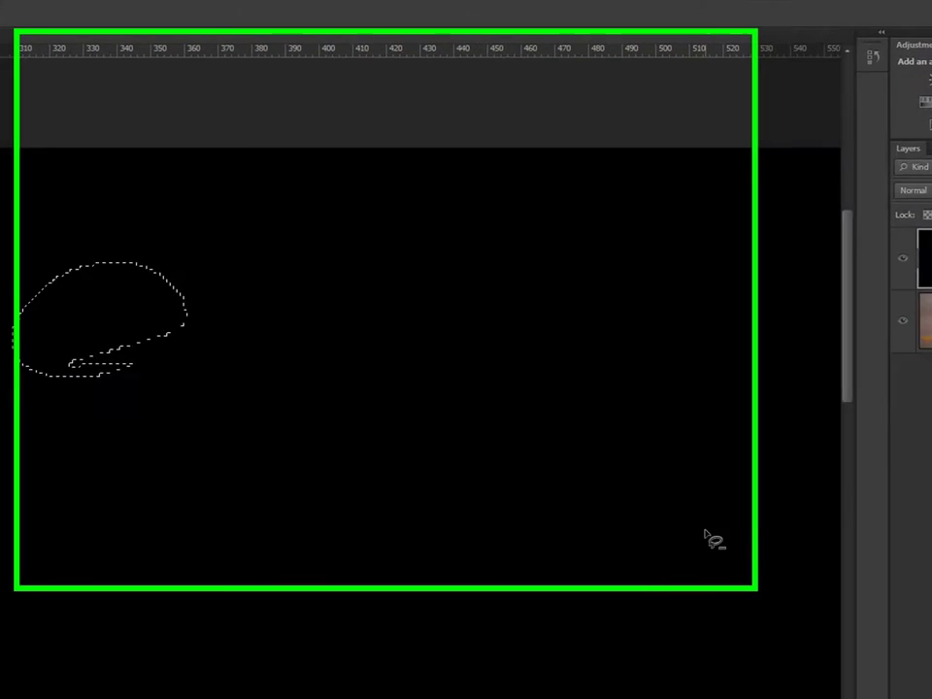
key(shift+BackSpace)
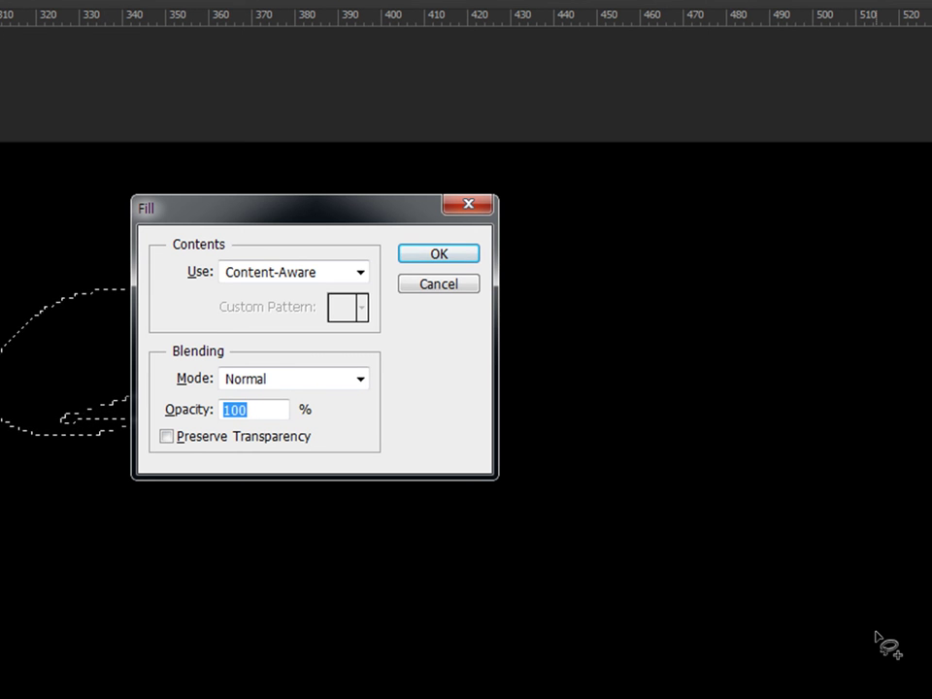
key(Return)
key(ctrl+d)
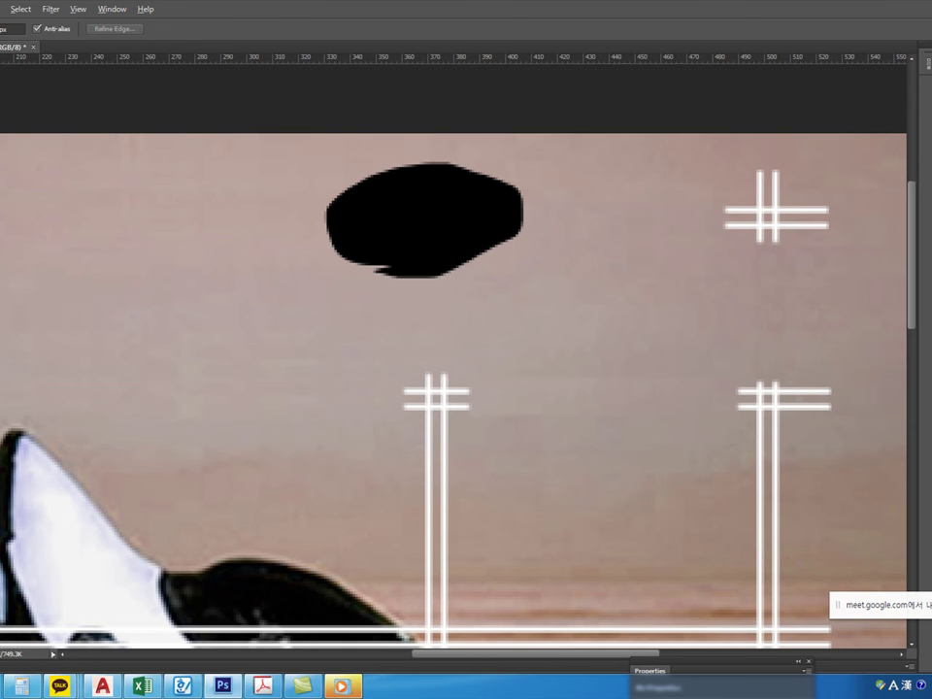
key(ctrl+alt+z)
key(ctrl+alt+z)
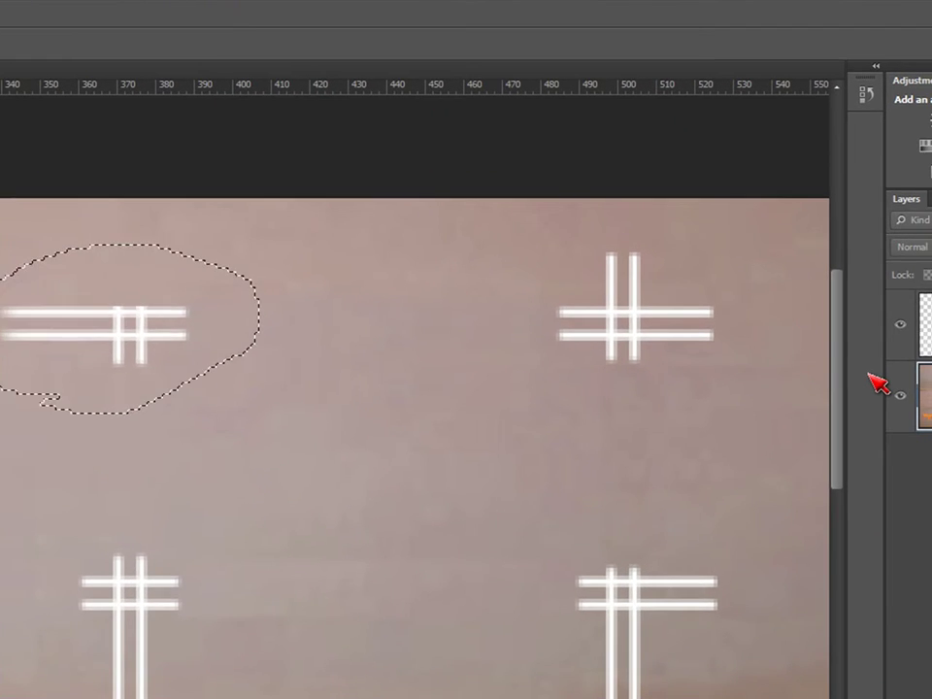
Fill the lasso area around the isolated line crossing with Content-Aware in Normal mode at 100% opacity, and deselect it
key(shift+F5)
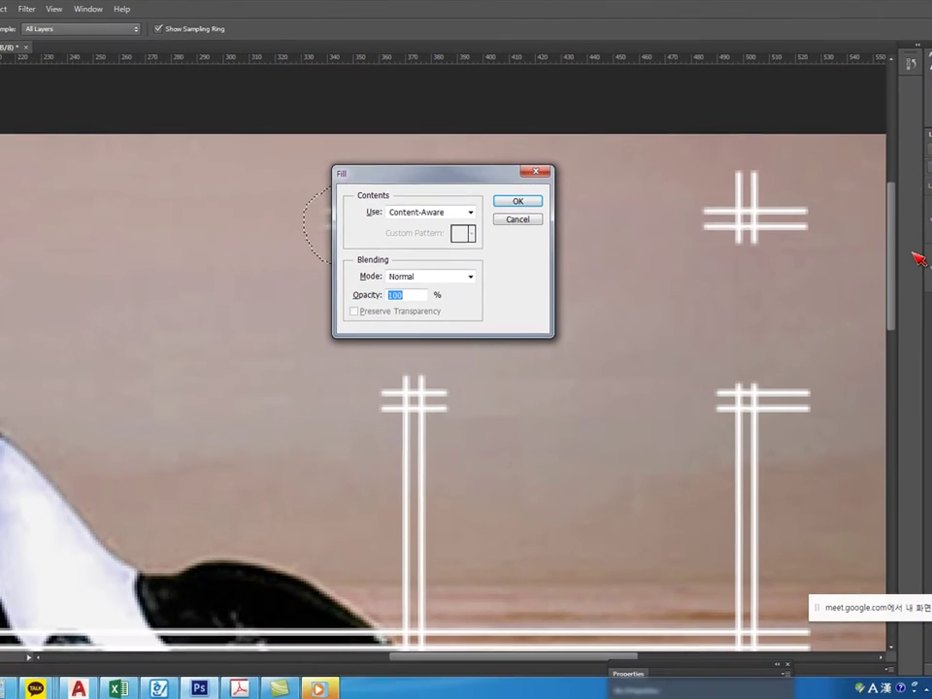
drag(434, 182, 78, 184)
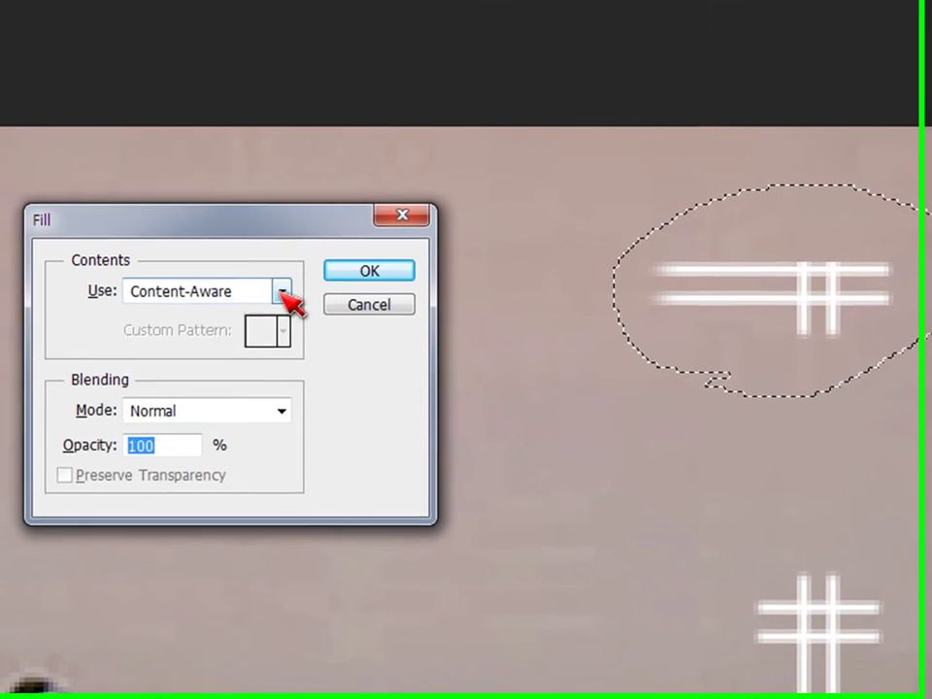
click(281, 291)
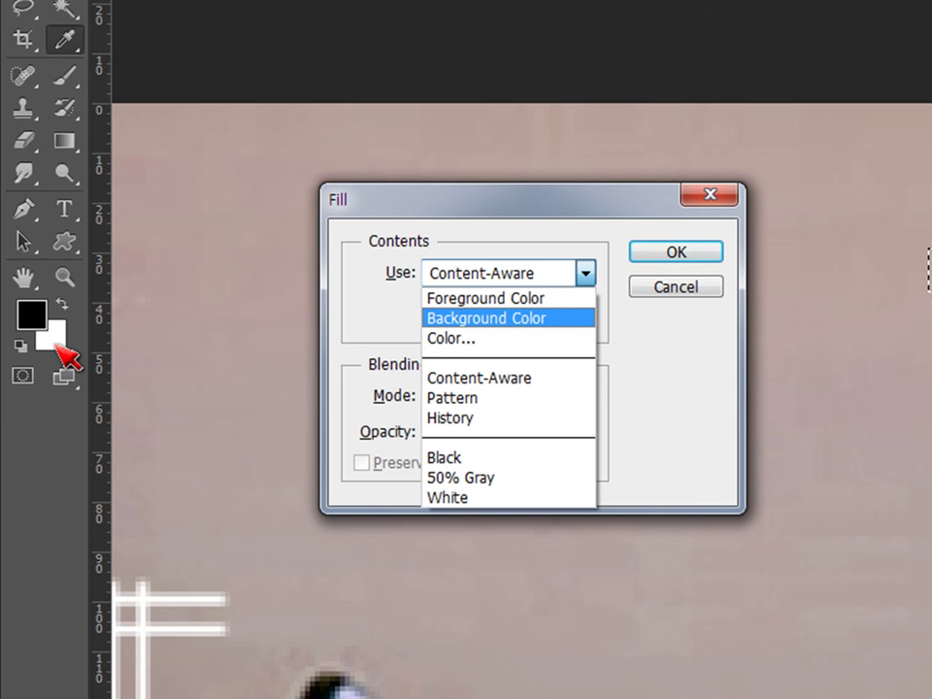
click(473, 381)
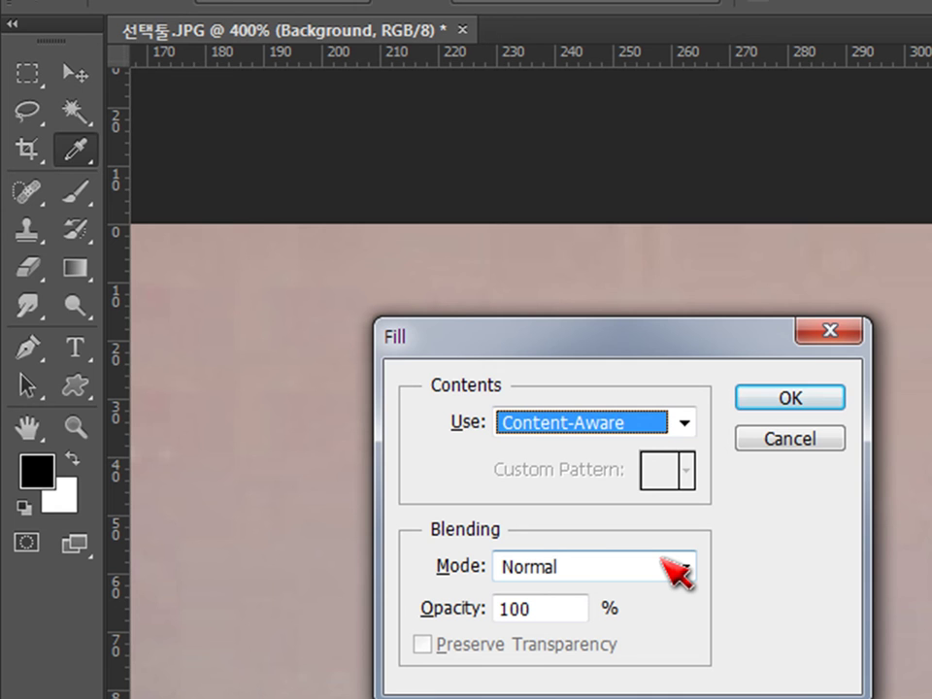
click(786, 395)
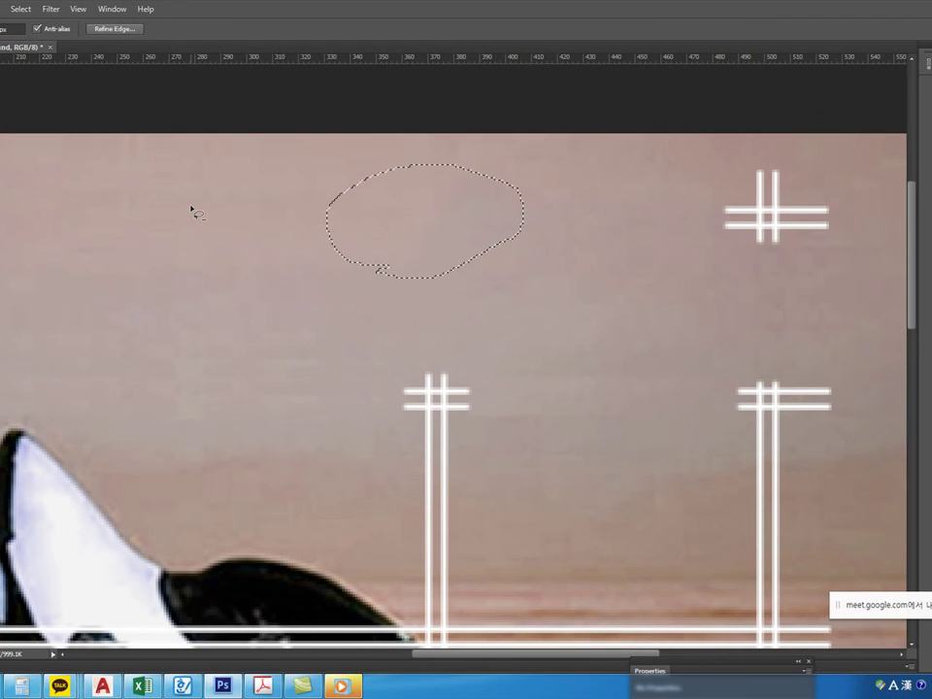
key(ctrl+d)
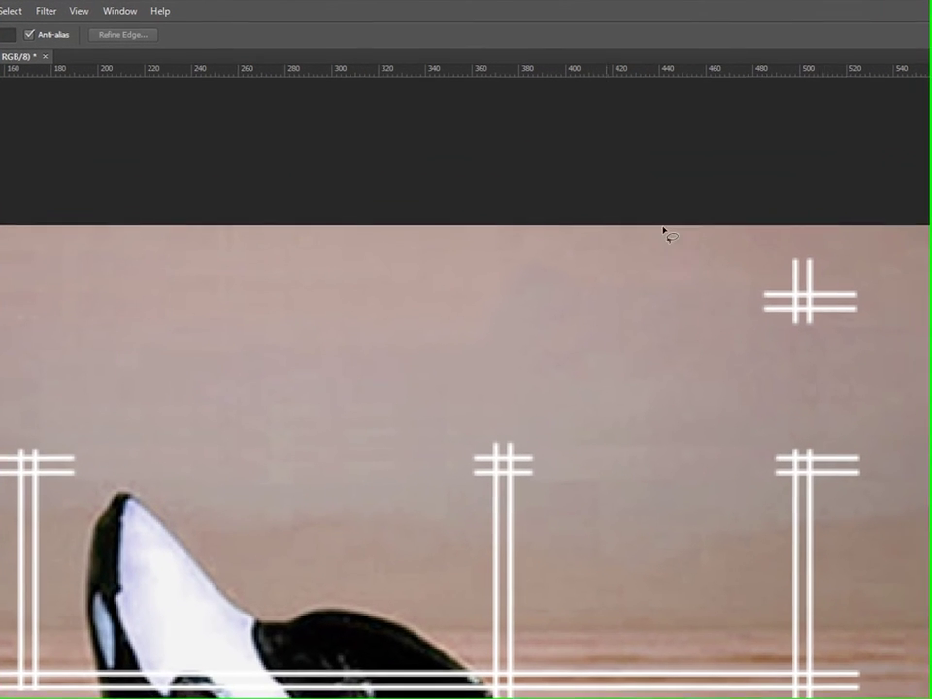
Lasso the isolated line crossing near the image's upper-right corner, fill it with Content-Aware at 100% opacity, and deselect
mouse_move(771, 343)
mouse_down()
mouse_move(856, 239)
mouse_move(907, 301)
mouse_move(793, 344)
mouse_up()
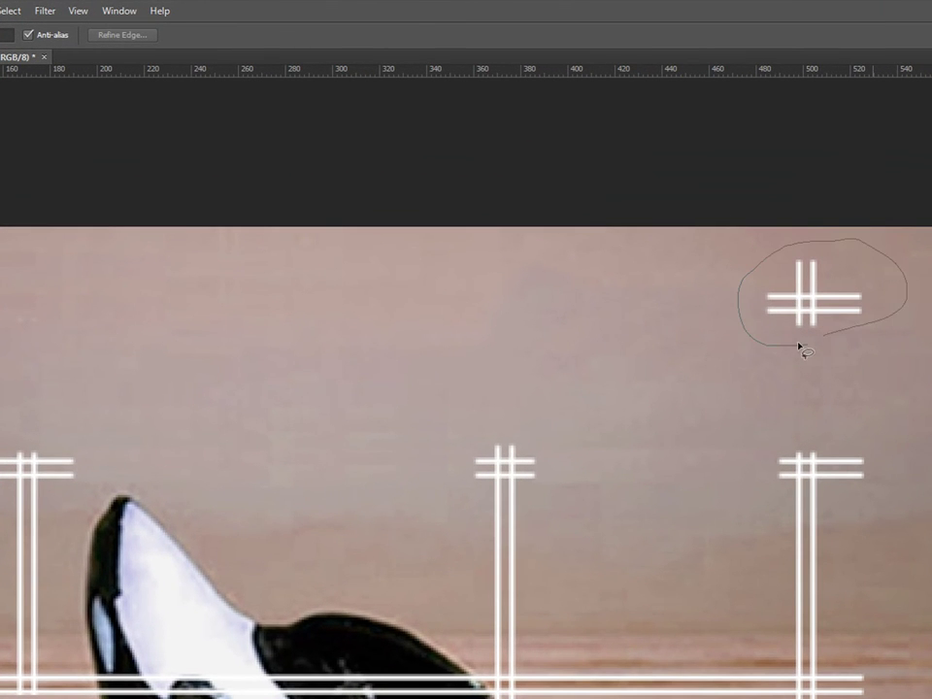
key(shift+BackSpace)
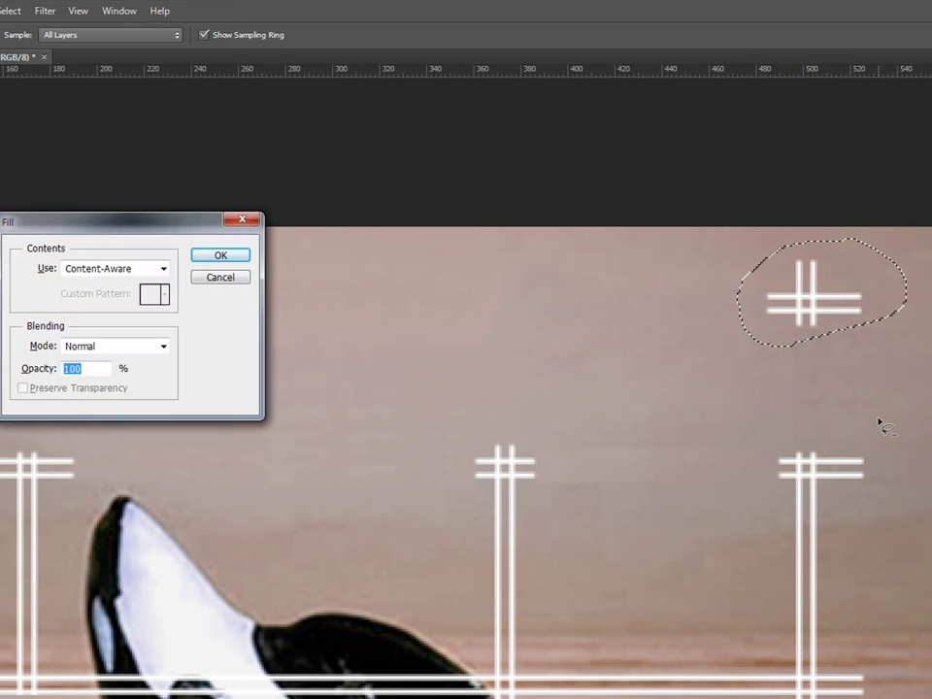
key(Return)
key(ctrl+d)
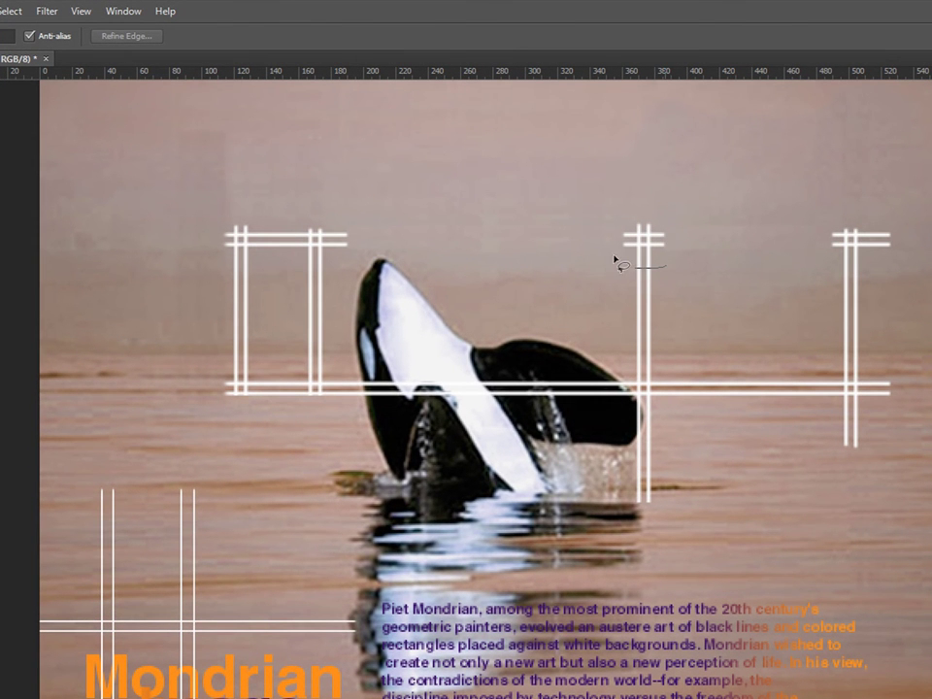
Remove the line crossing atop the vertical line pair beside the orca's fin with a Content-Aware fill of the lasso area, and deselect
key(shift+F5)
key(Return)
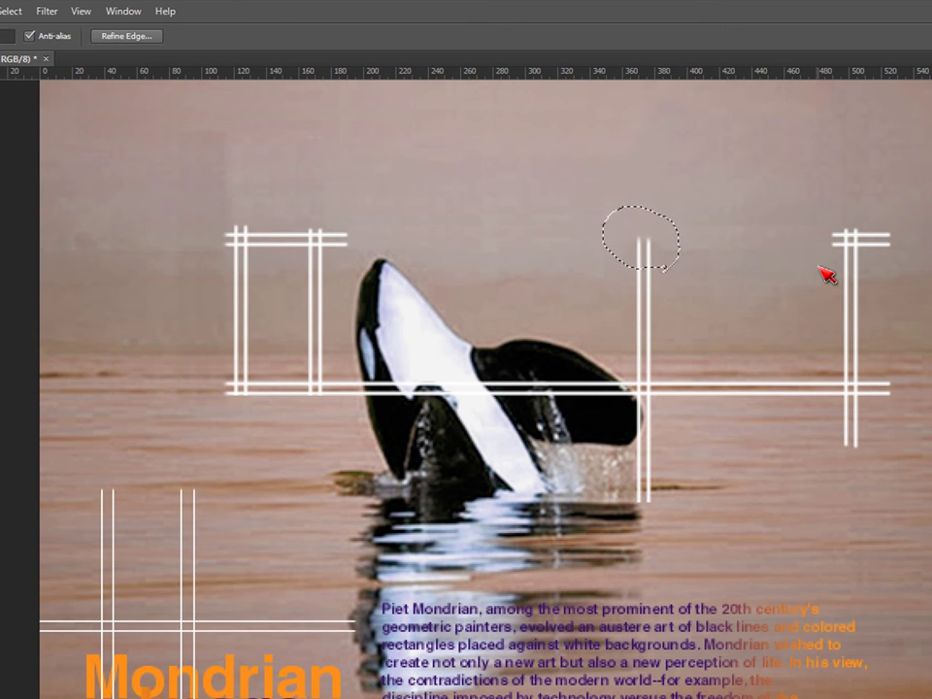
key(ctrl+shift+s)
key(Escape)
key(ctrl+d)
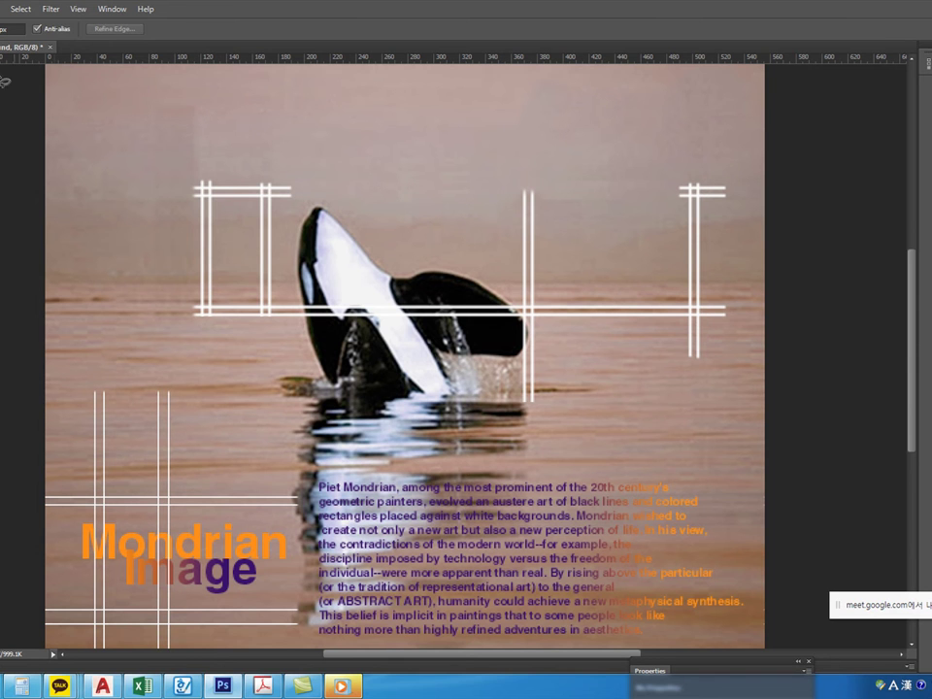
Cover the middle of the rightmost vertical line pair with a copy of the adjacent background about 22 px wide and 52 px tall
key(m)
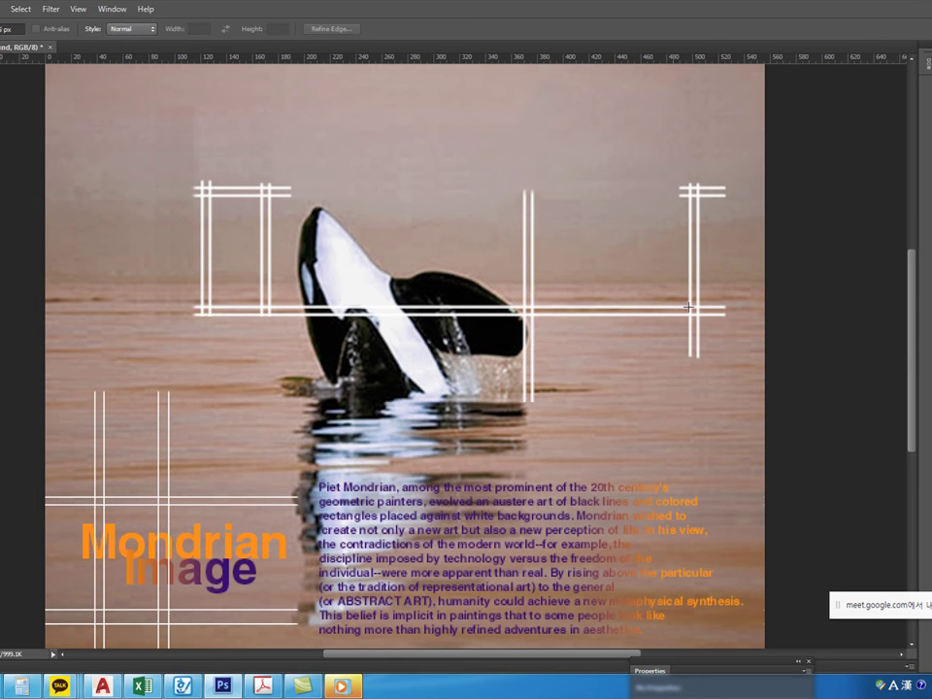
drag(562, 333, 676, 321)
key(ctrl+d)
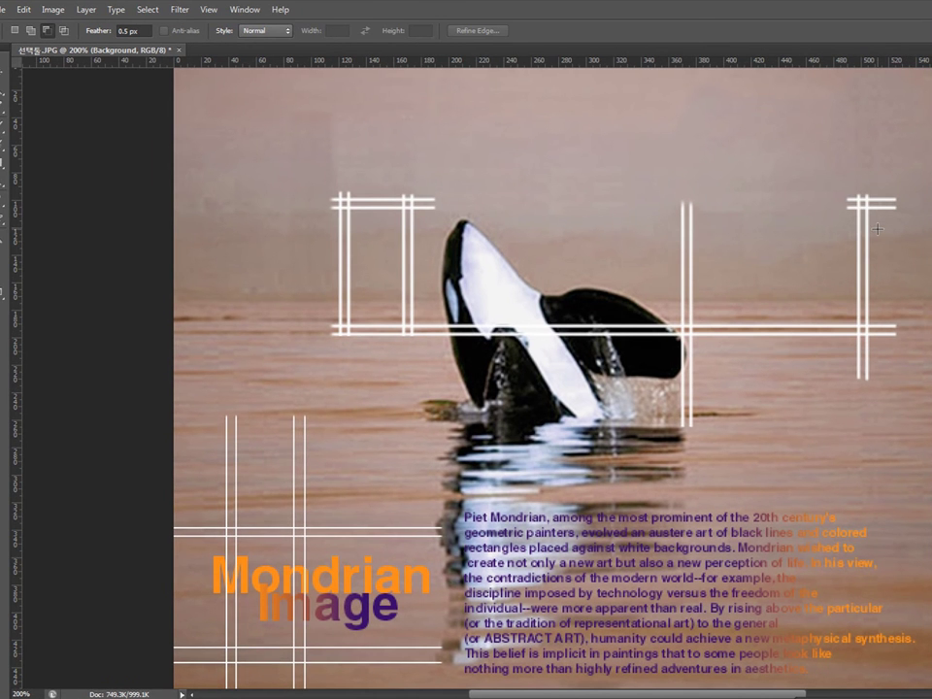
drag(877, 223, 907, 295)
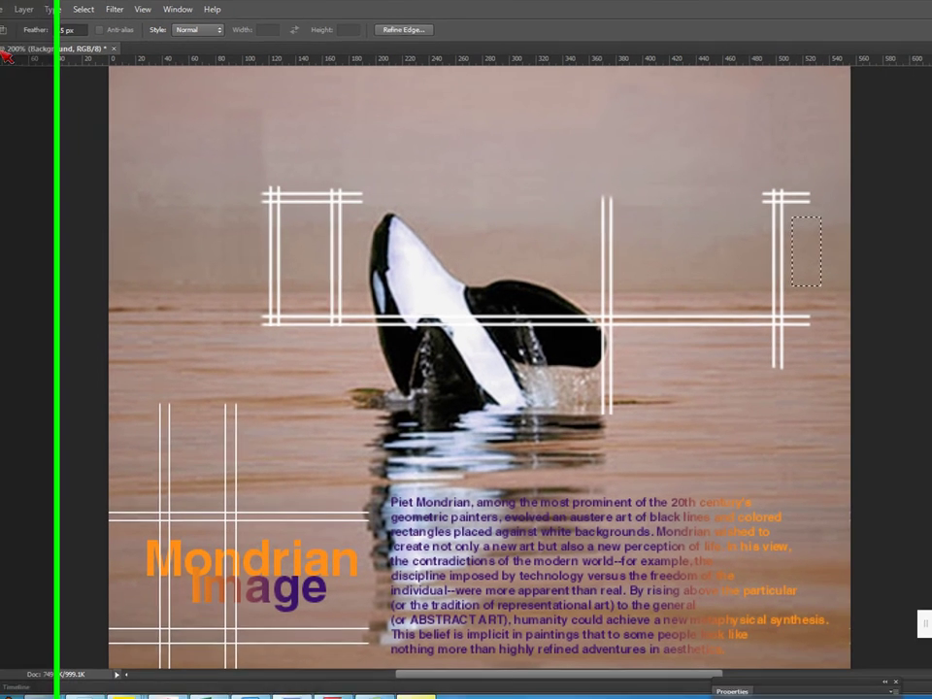
key(v)
drag(717, 250, 690, 250)
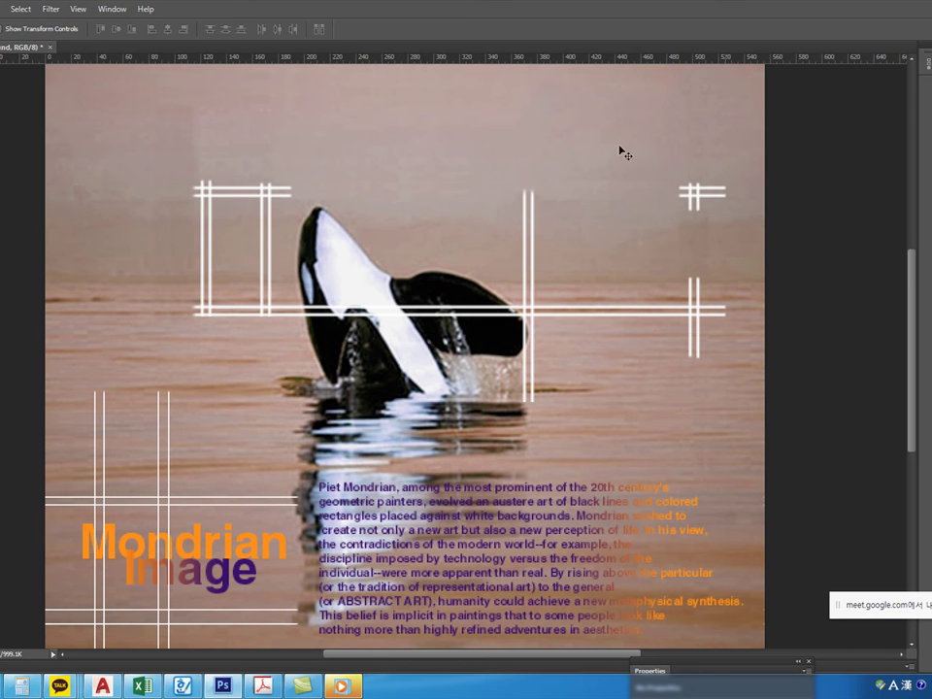
Cover the right ends of the horizontal lines in the rightmost upper crossing with a marquee copy of the background, and deselect
key(m)
drag(729, 173, 724, 206)
key(v)
key(m)
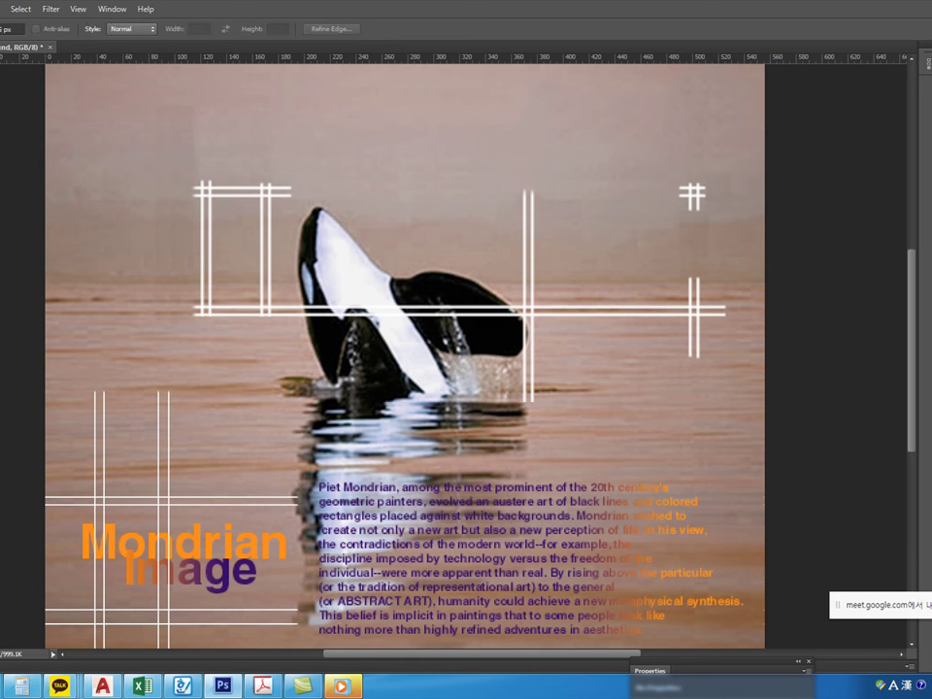
mouse_move(687, 219)
mouse_down()
mouse_move(722, 190)
mouse_move(688, 221)
mouse_up()
key(ctrl+d)
Lasso the remaining upper crossing of the rightmost vertical line pair, remove it with a Content-Aware fill, and deselect
key(l)
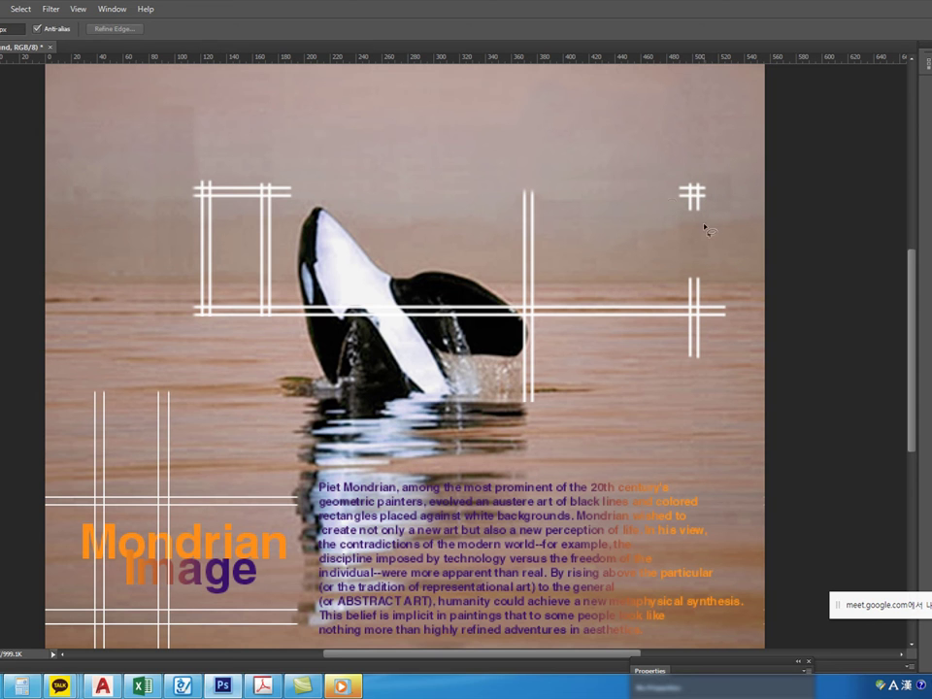
drag(687, 231, 689, 226)
key(Delete)
key(Return)
key(ctrl+d)
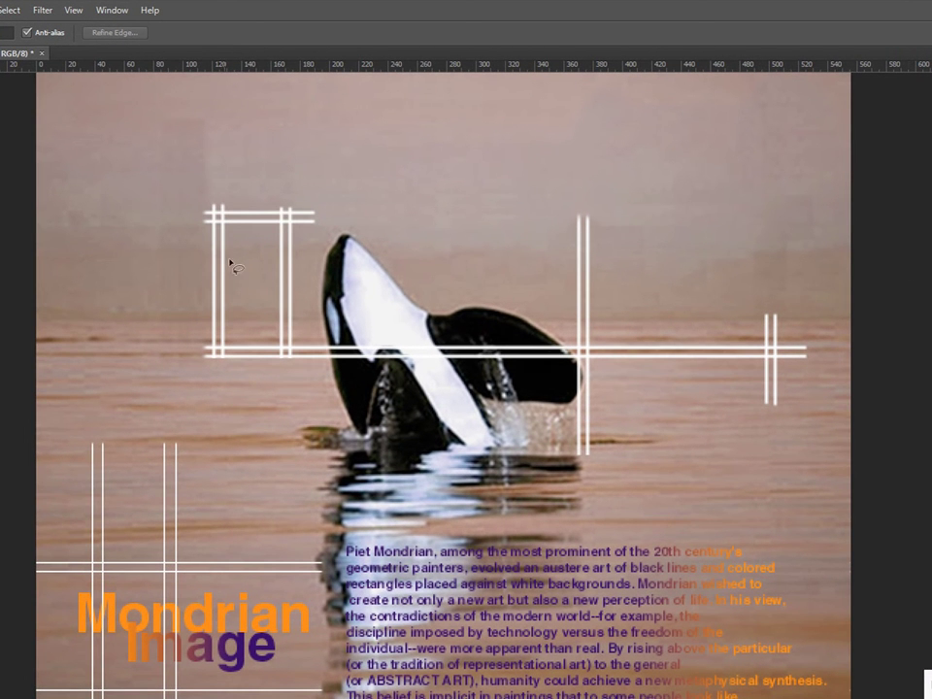
Try a Content-Aware fill on a freehand lasso area around the upper-left corner of the line frame beside the orca, and deselect
drag(200, 194, 166, 273)
key(Delete)
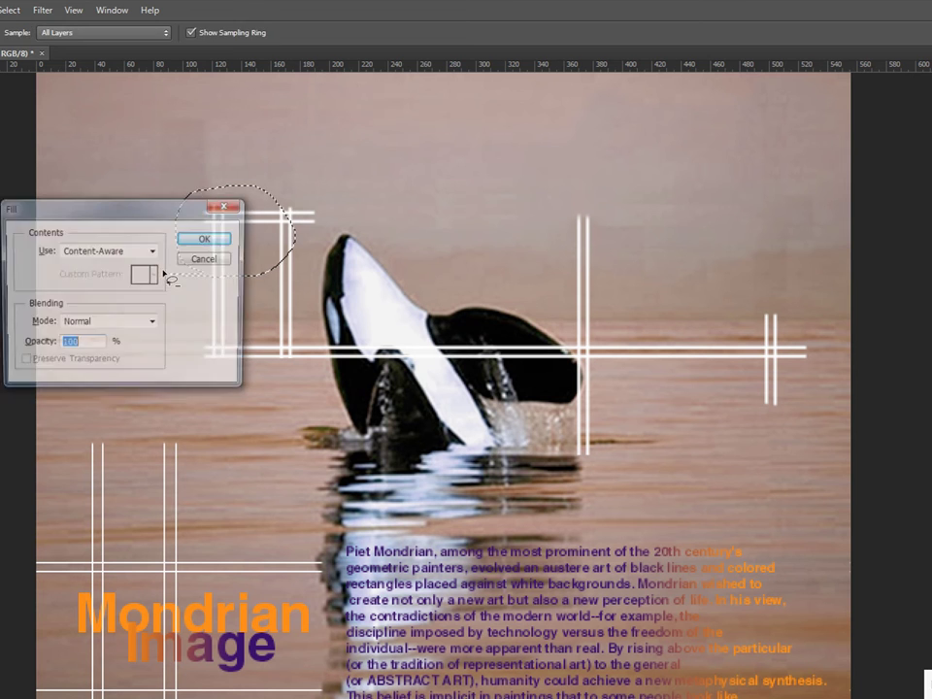
key(Return)
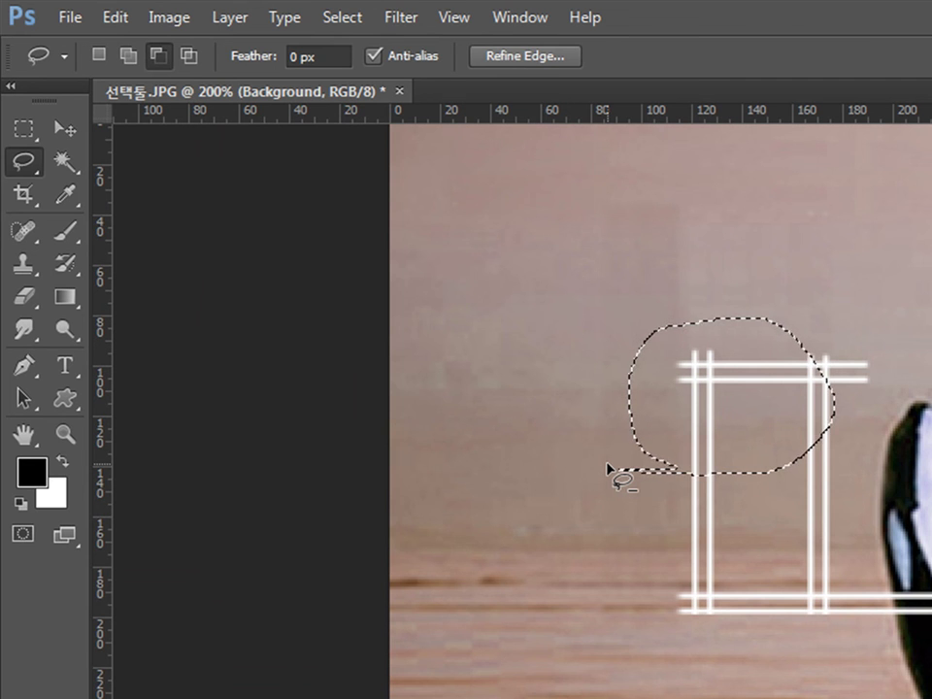
key(ctrl+d)
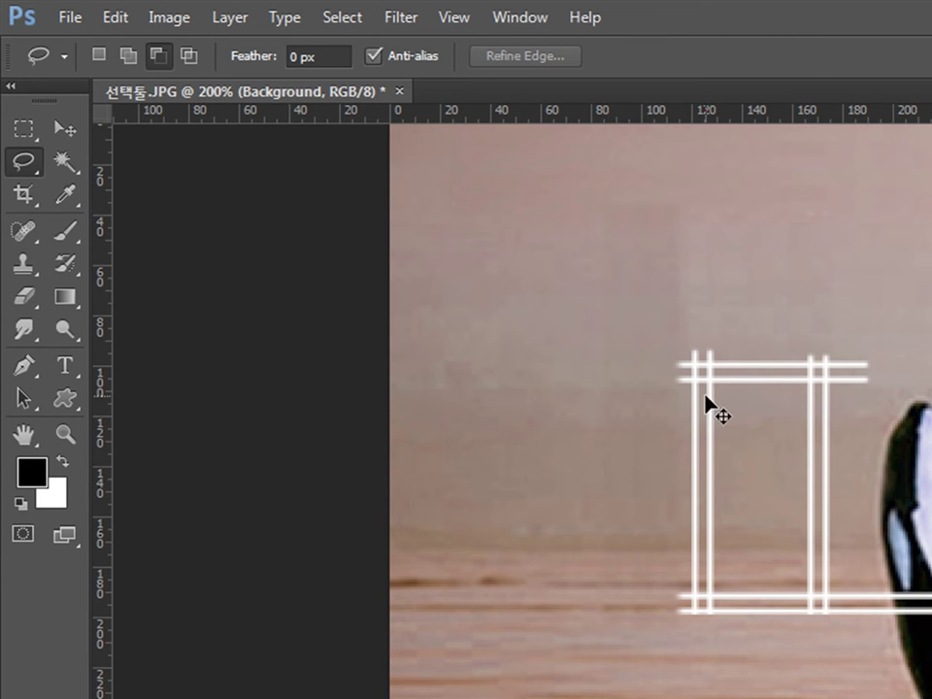
Cover the upper part of the vertical line pair beside the orca's fin with a marquee copy of the adjacent background, and deselect
key(ctrl+minus)
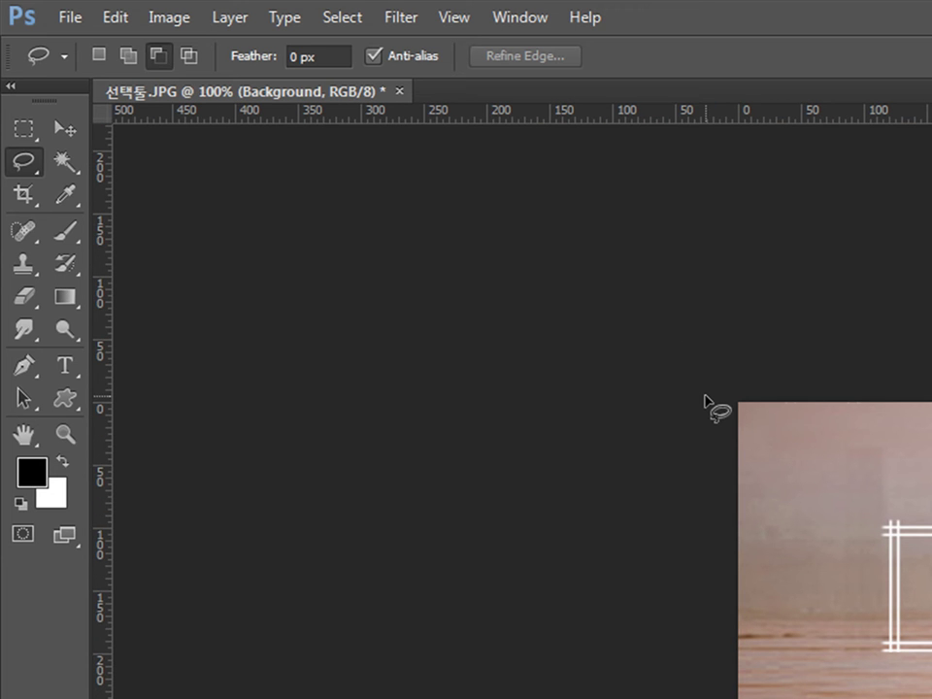
key(ctrl+plus)
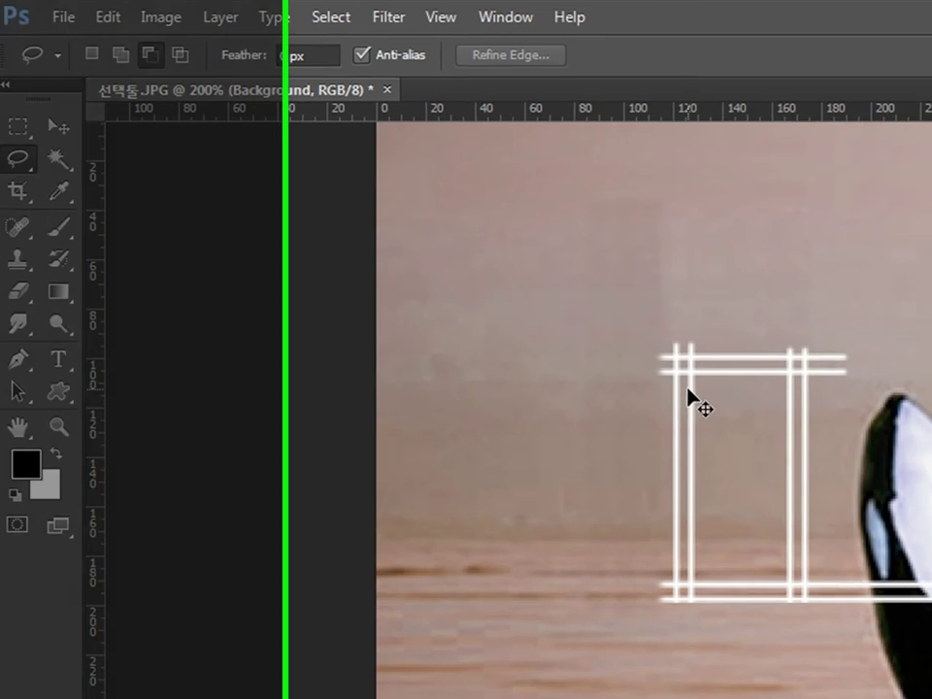
key(m)
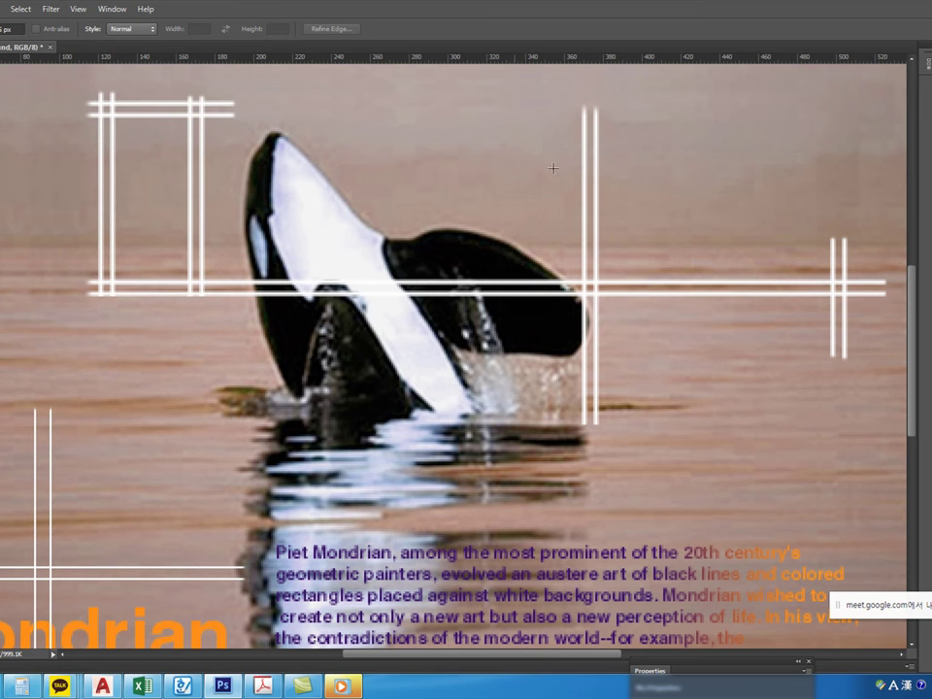
drag(613, 173, 640, 251)
key(v)
drag(634, 202, 596, 210)
key(ctrl+d)
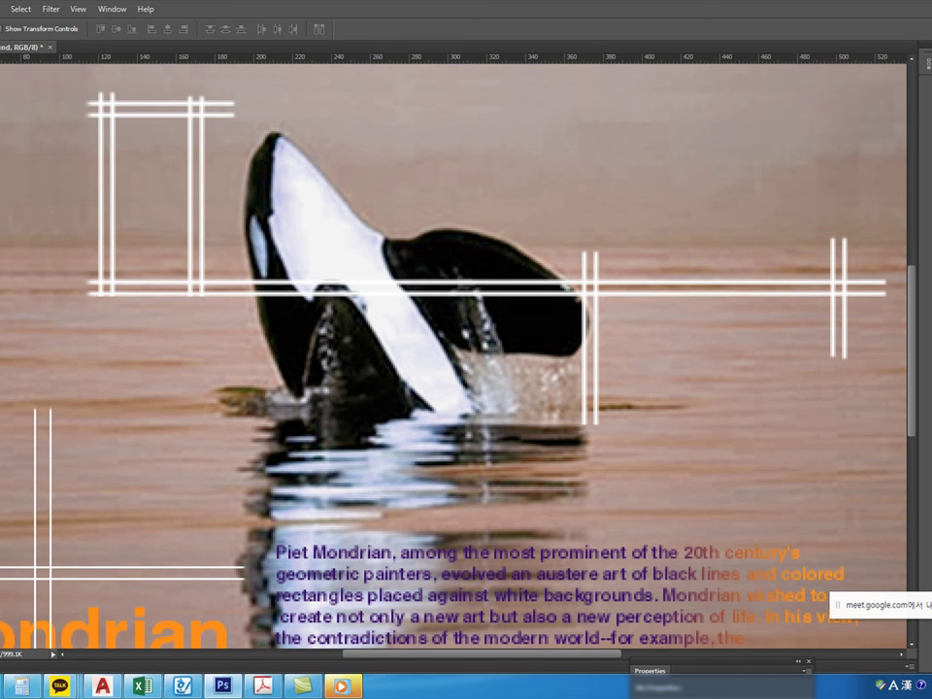
Cover the left vertical line pair of the frame beside the orca with a marquee copy of the adjacent background, and deselect
key(m)
drag(52, 127, 85, 253)
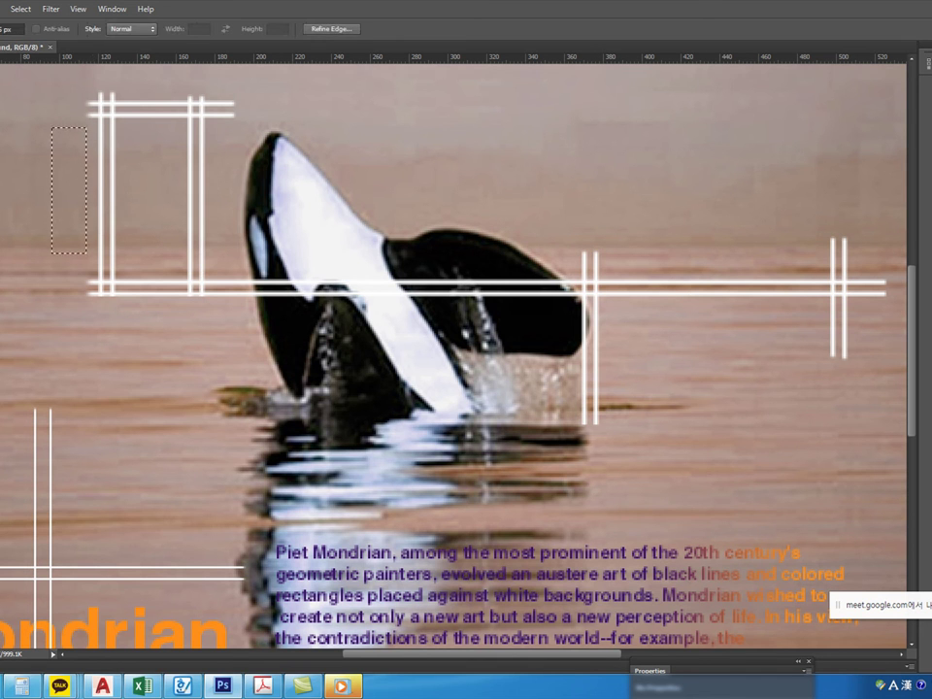
key(v)
drag(74, 175, 96, 176)
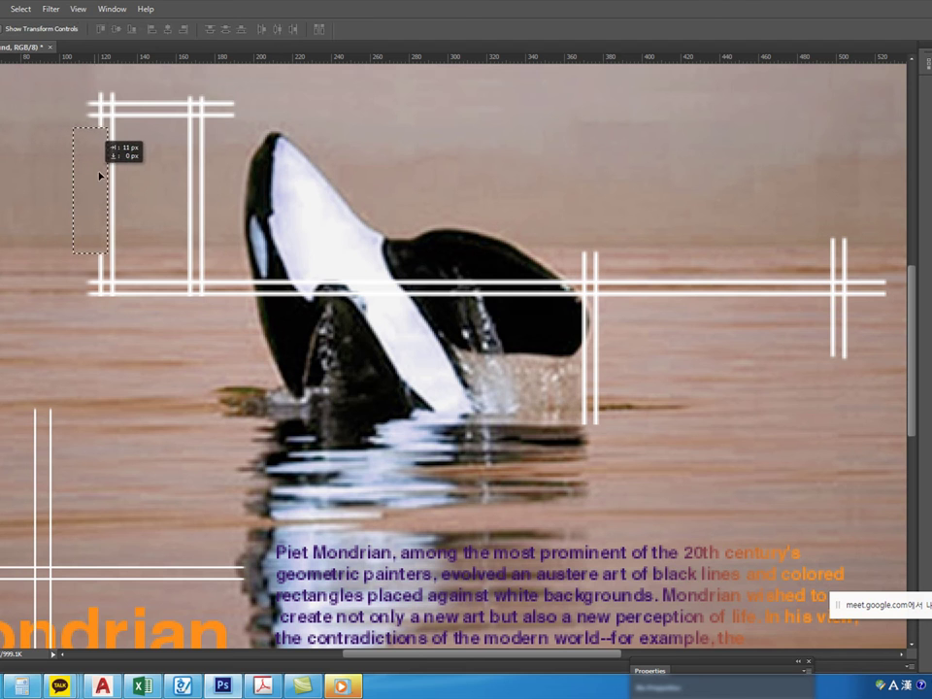
key(Delete)
key(super)
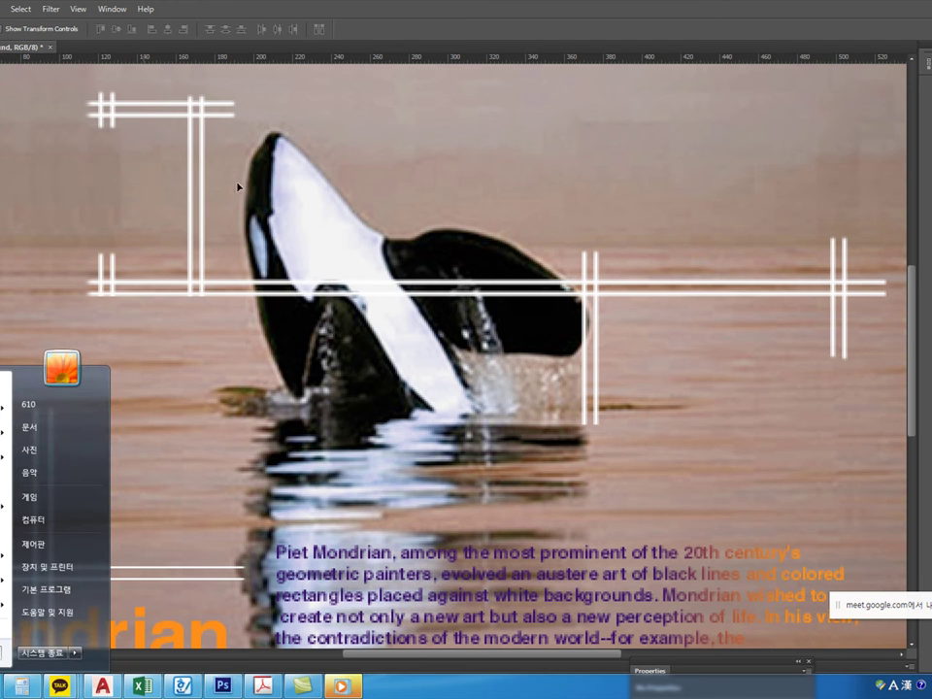
key(Escape)
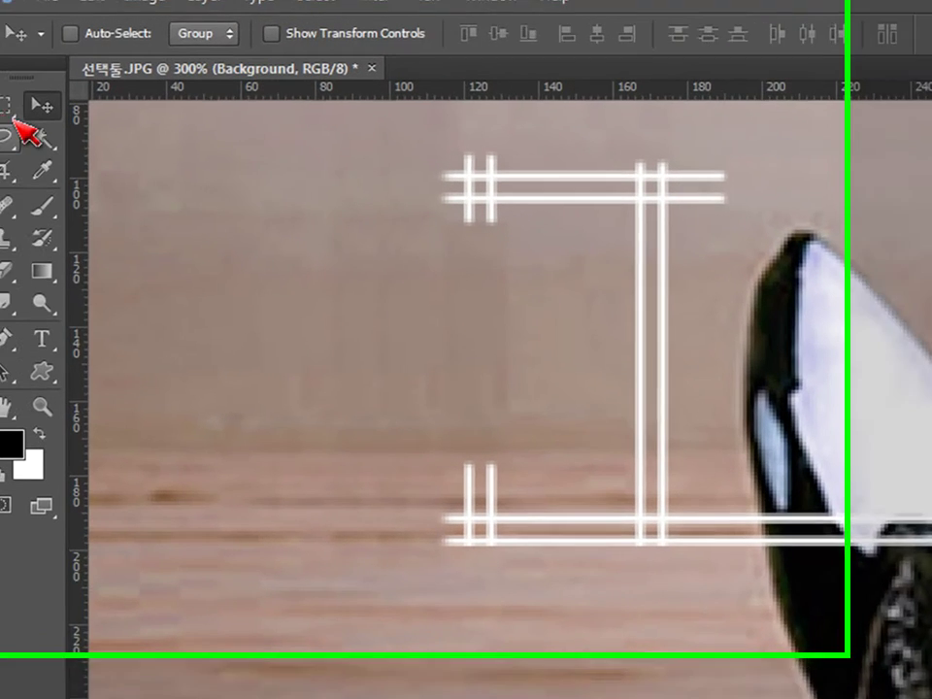
Cover the right vertical line pair of the frame with a marquee copy of the background inside the frame, and deselect
click(21, 108)
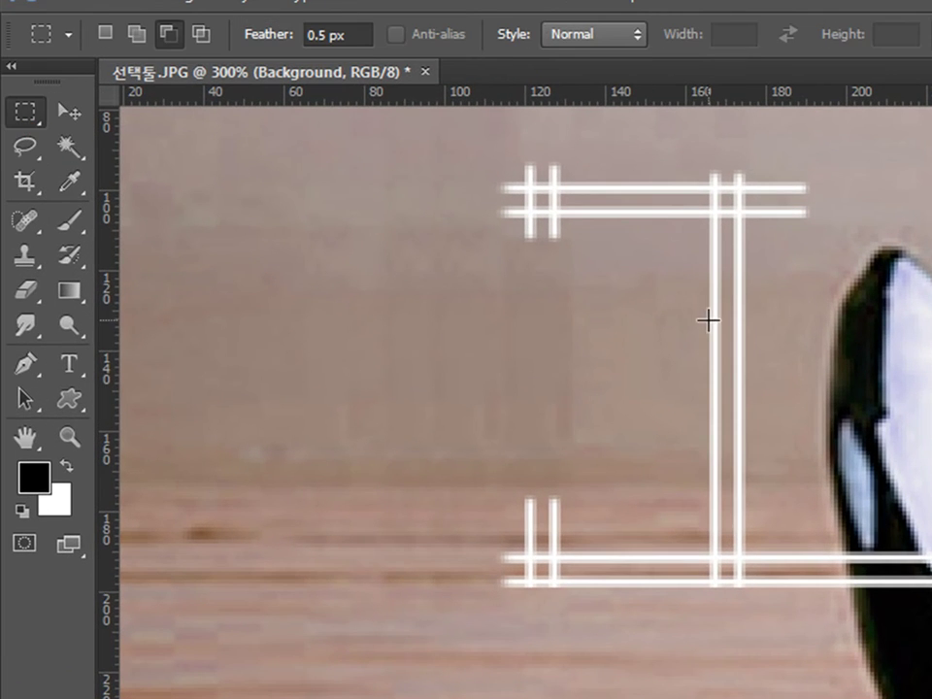
drag(648, 228, 684, 499)
click(68, 112)
drag(682, 333, 734, 349)
key(ctrl+d)
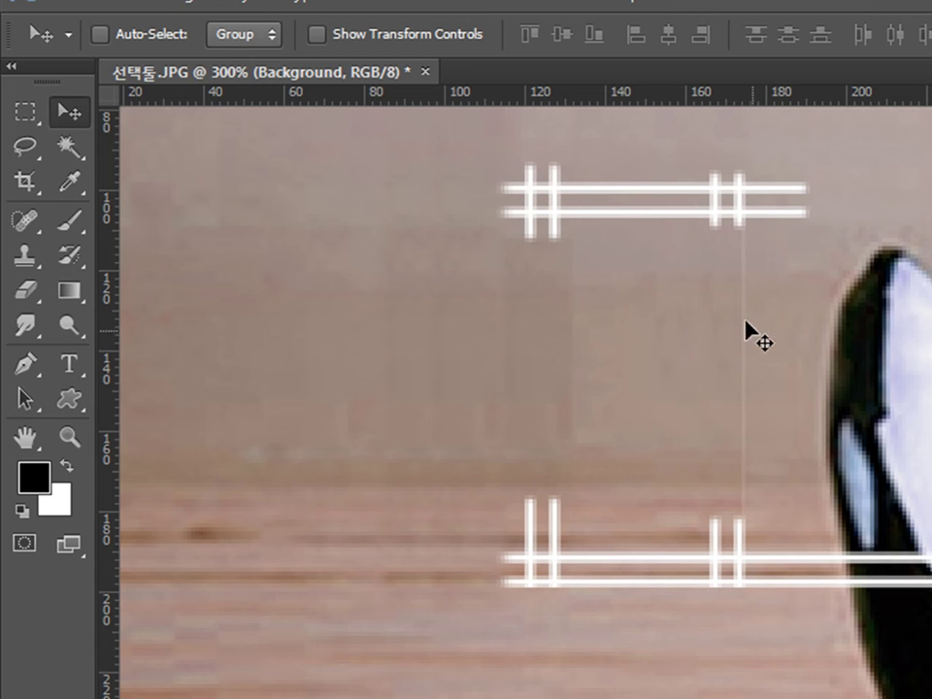
Cover the frame's upper horizontal line pair with a wide marquee copy of the background above it, and deselect
click(24, 112)
scroll(571, 197, up, 3)
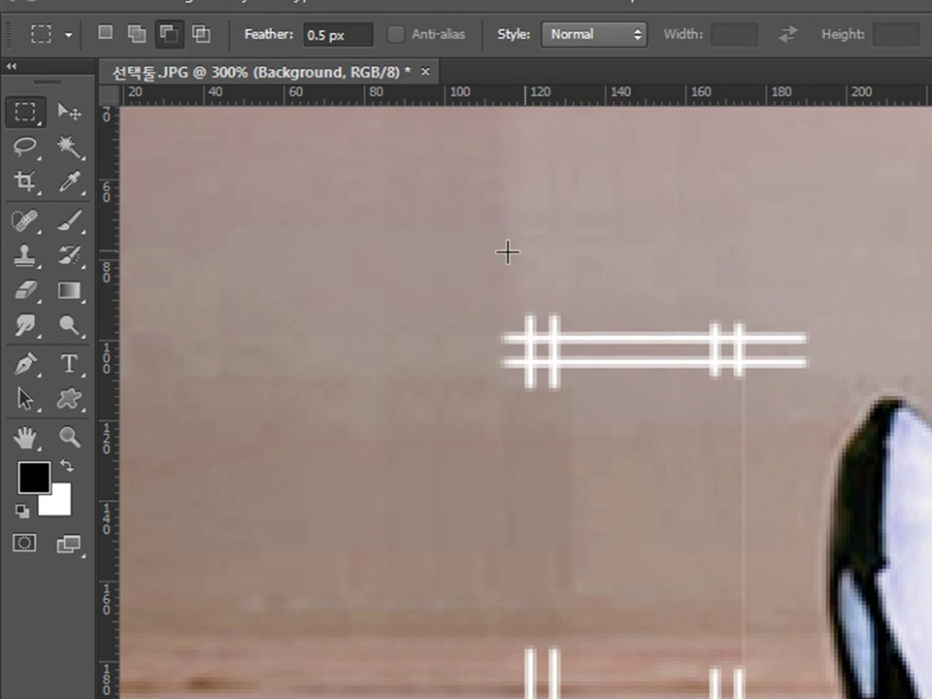
drag(470, 236, 850, 307)
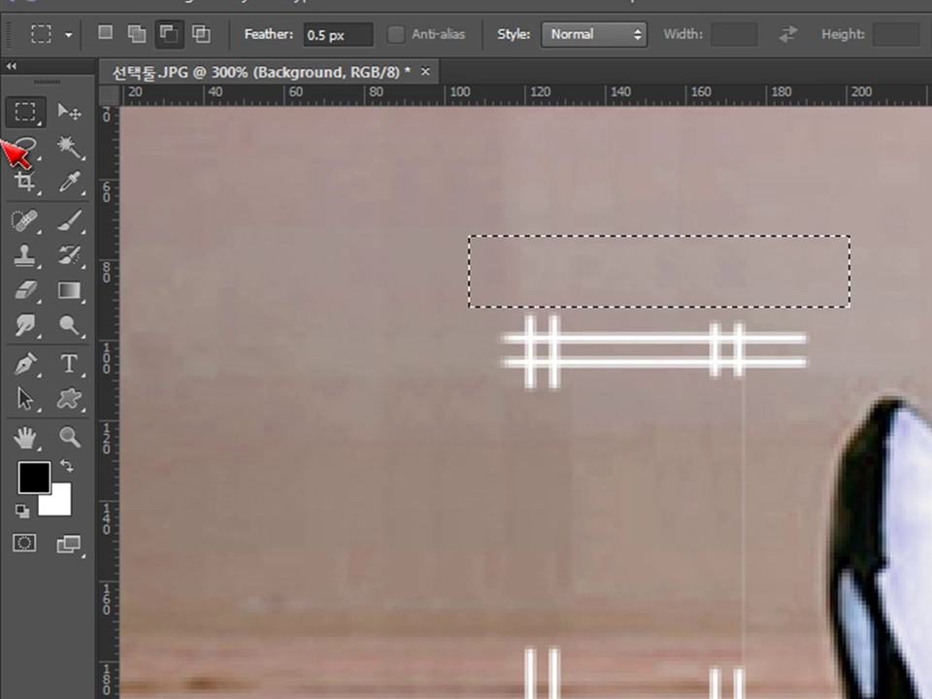
click(69, 111)
drag(632, 293, 624, 375)
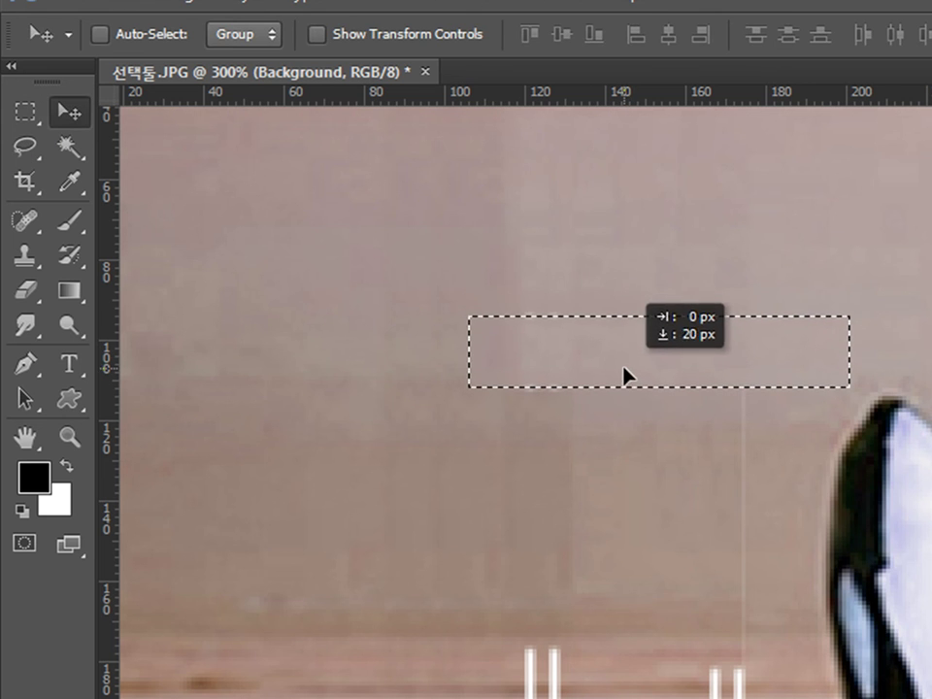
key(ctrl+d)
Lasso the leftover white line tips at the frame's former upper-left corner, remove them with a Content-Aware fill, and deselect
click(25, 148)
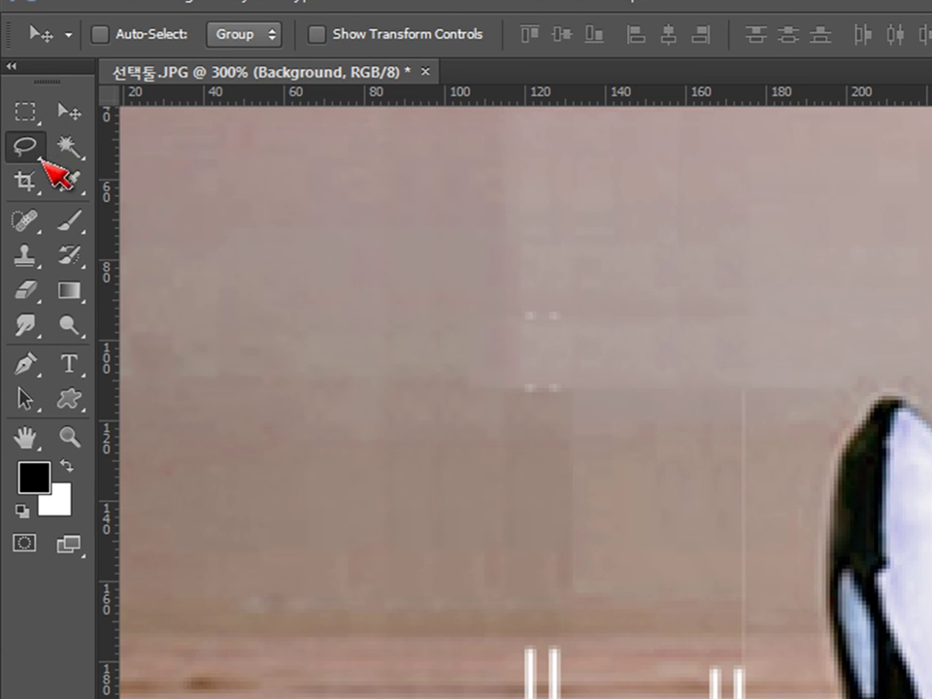
mouse_move(588, 440)
mouse_down()
mouse_move(632, 330)
mouse_move(574, 483)
mouse_up()
key(i)
key(l)
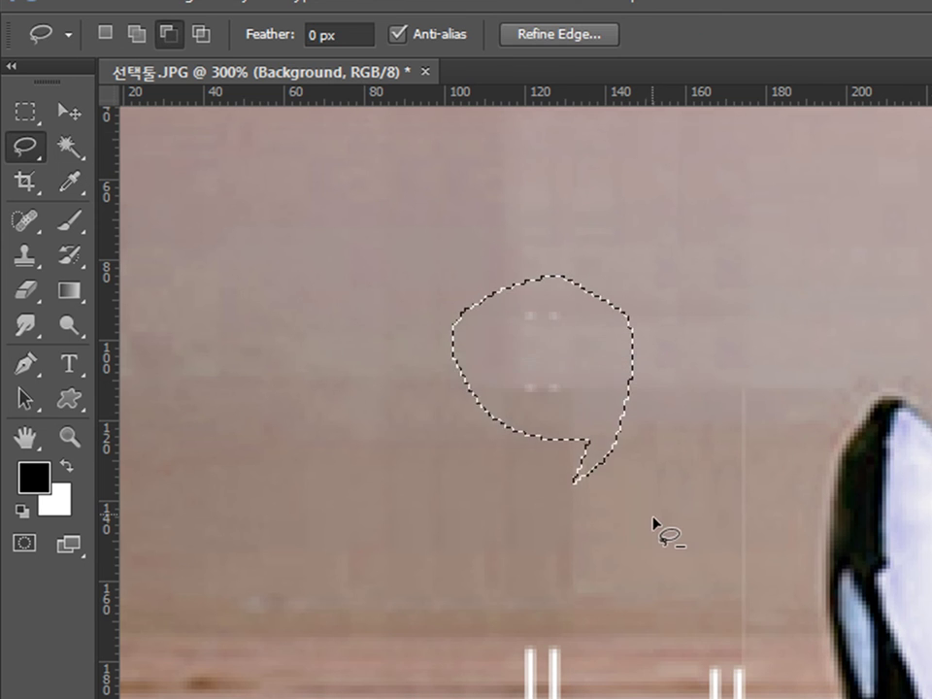
key(ctrl+d)
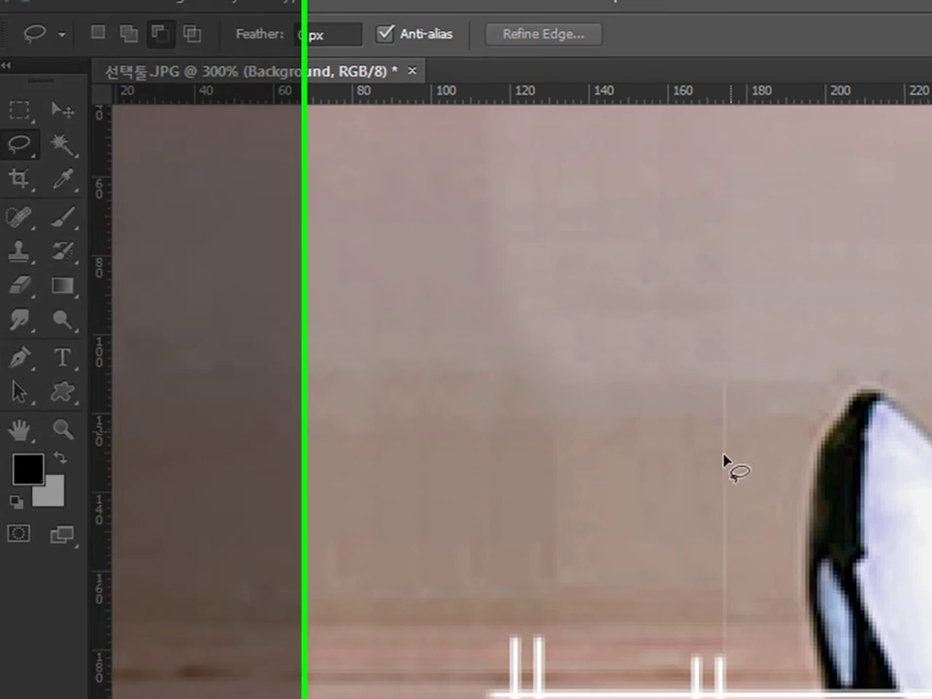
Lasso the upper end of the thin vertical seam beside the orca, remove it with a Content-Aware fill, and deselect
mouse_move(755, 503)
mouse_down()
mouse_move(802, 421)
mouse_move(679, 486)
mouse_move(723, 508)
mouse_up()
drag(165, 248, 167, 252)
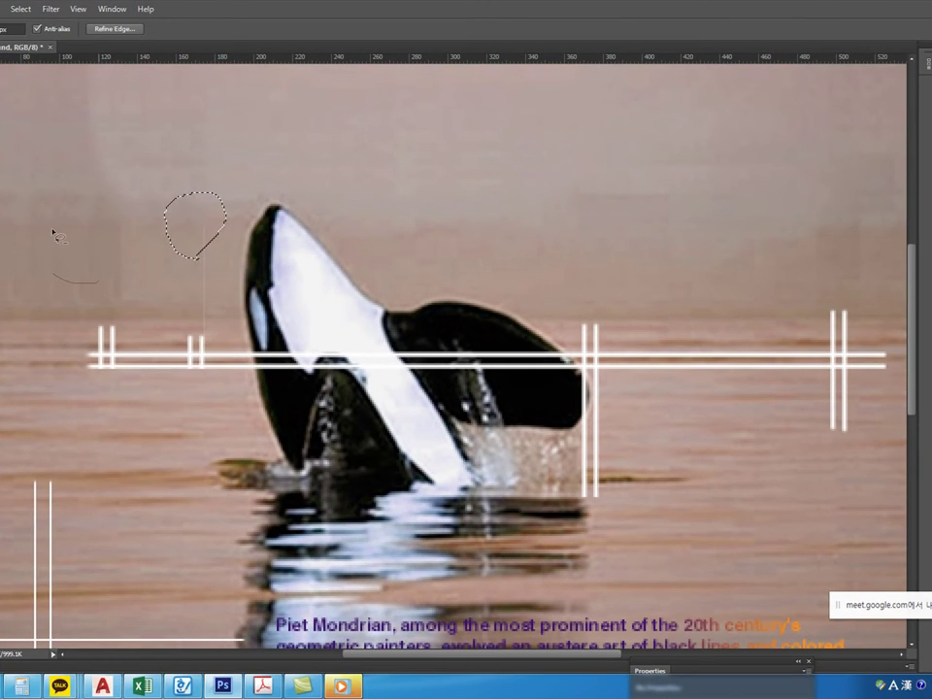
key(shift+F5)
key(Return)
key(ctrl+d)
key(shift+F5)
key(Return)
key(ctrl+d)
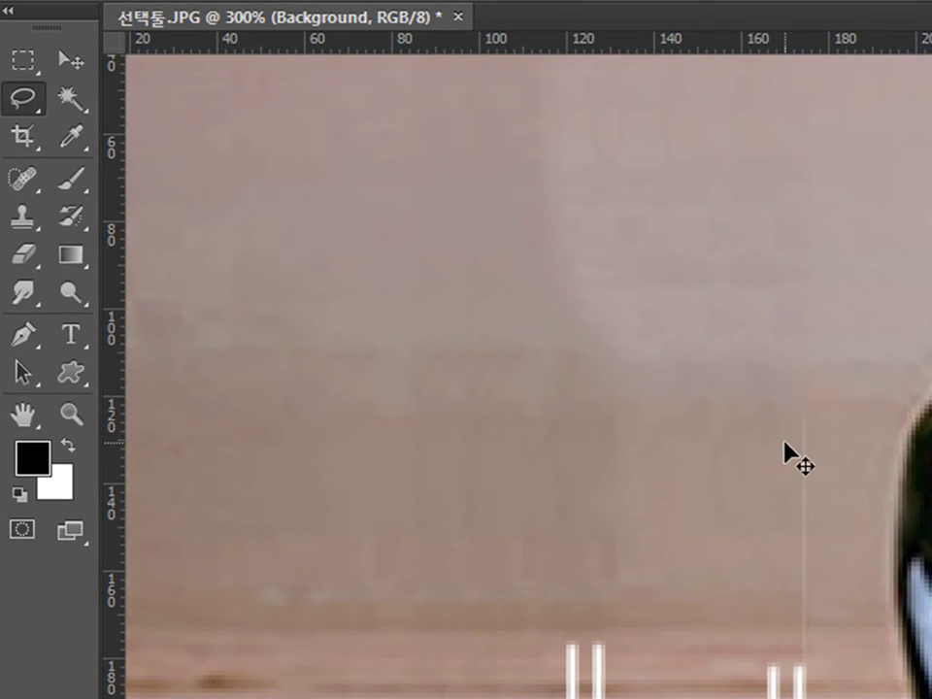
Fit the whole orca image in view and close 선택툴.JPG without saving the changes
key(ctrl+1)
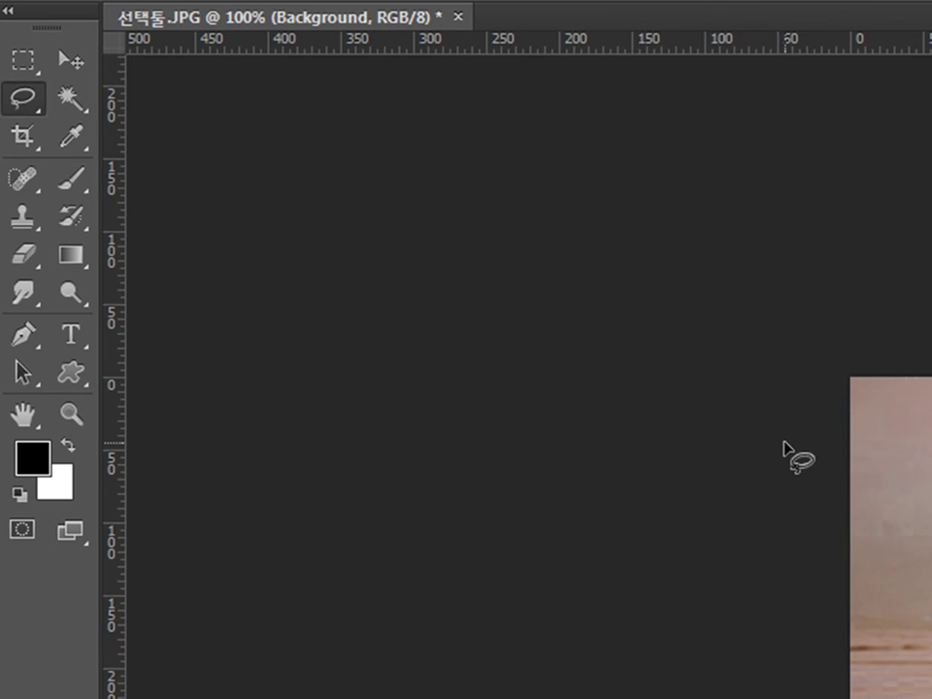
key(ctrl+0)
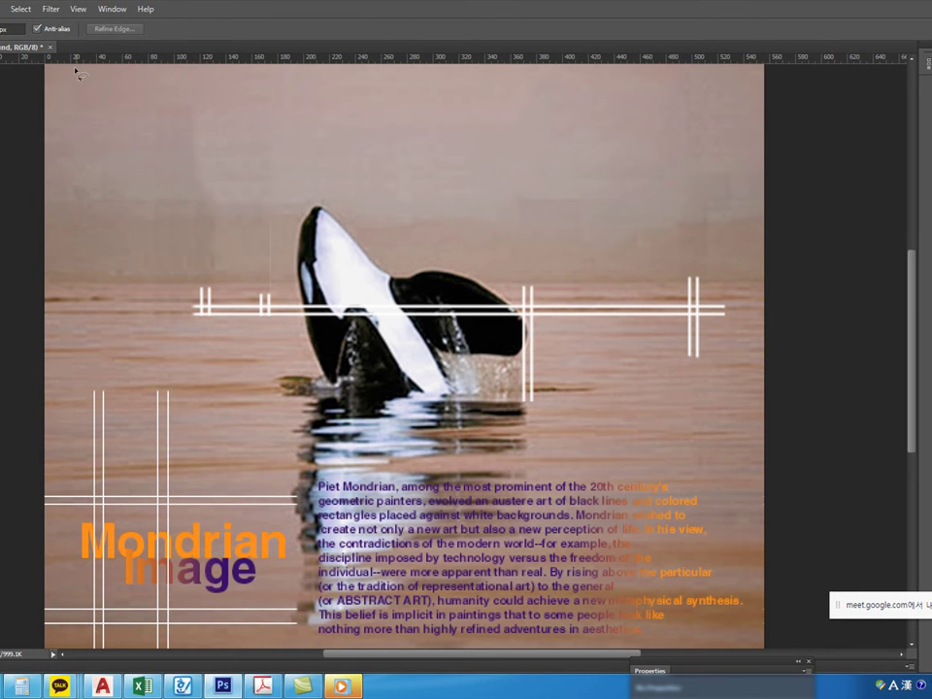
click(51, 48)
click(507, 247)
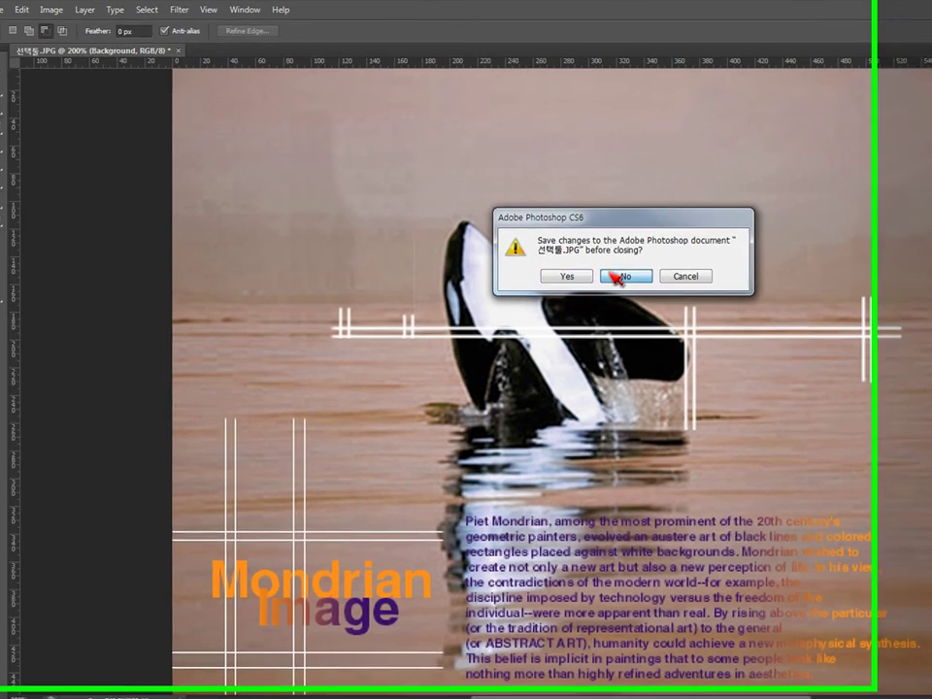
Open the line drawing 뮬란-start.jpg from the 3일차_브러쉬툴 folder
click(50, 11)
click(60, 38)
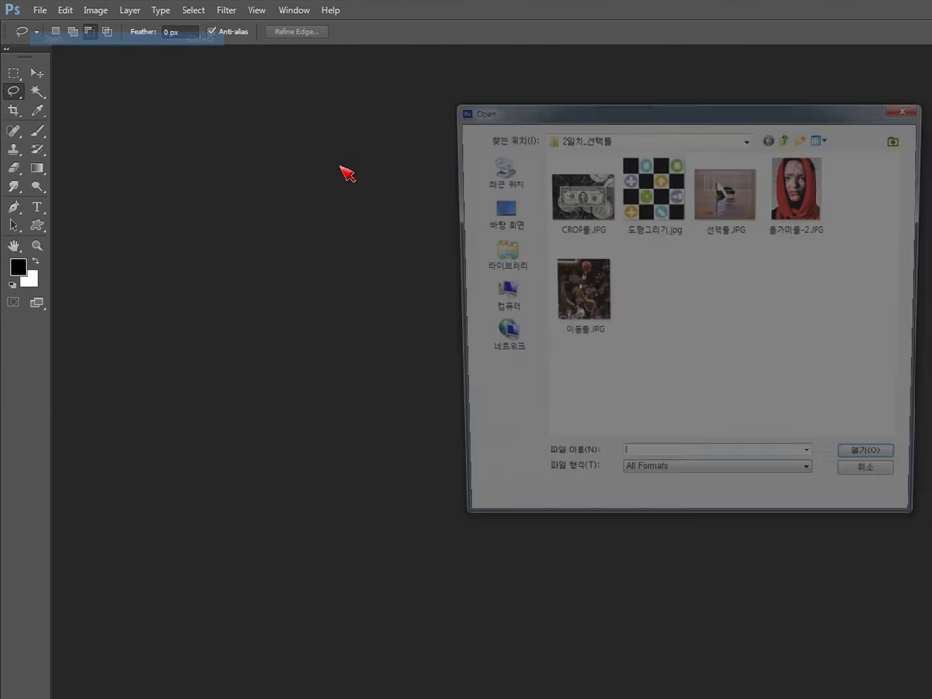
click(788, 137)
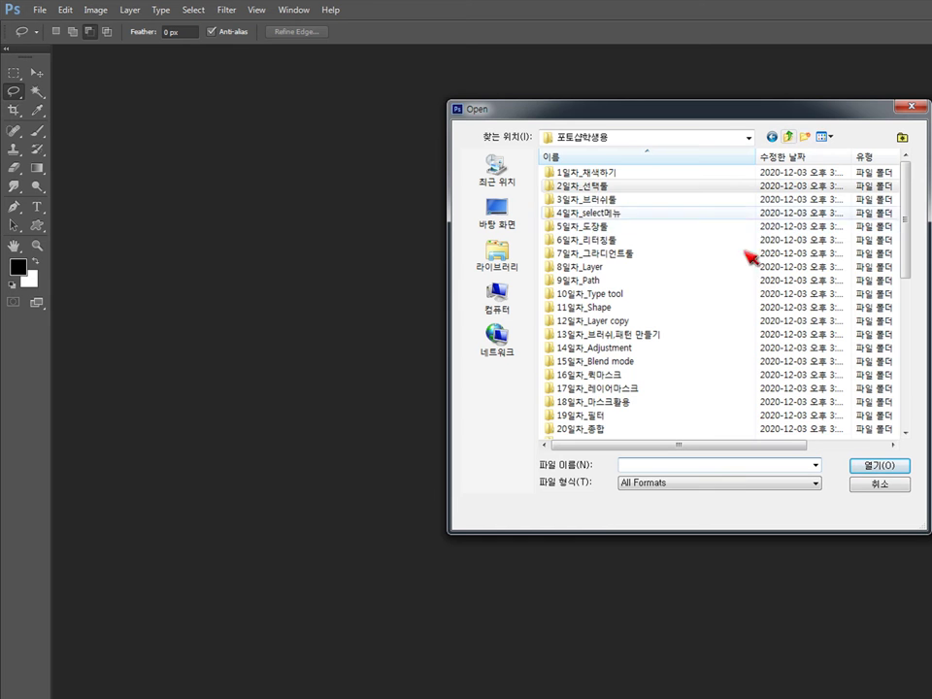
click(611, 202)
double_click(611, 202)
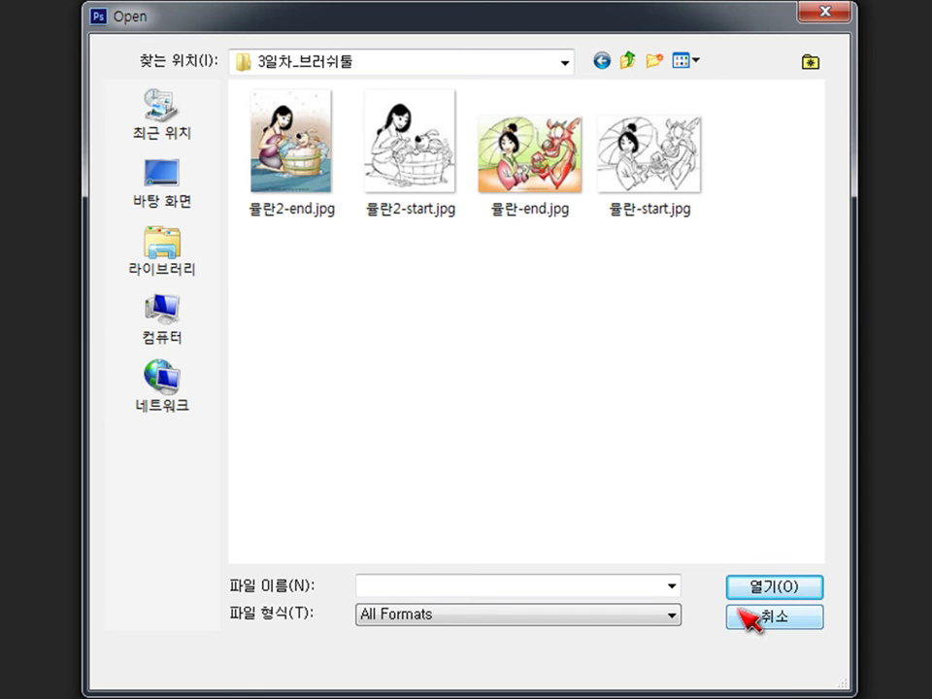
click(399, 178)
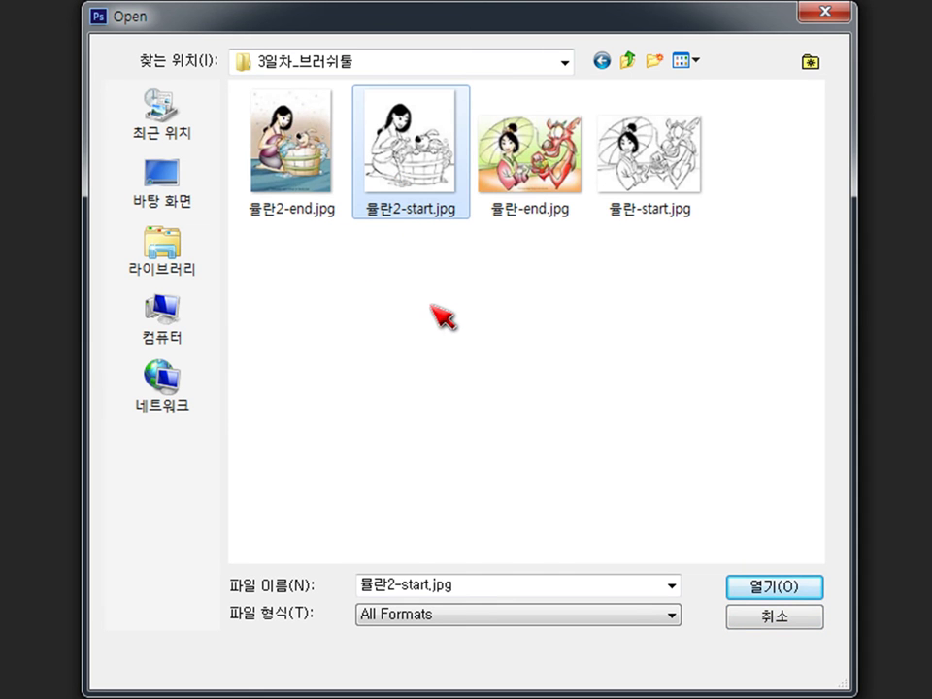
click(664, 176)
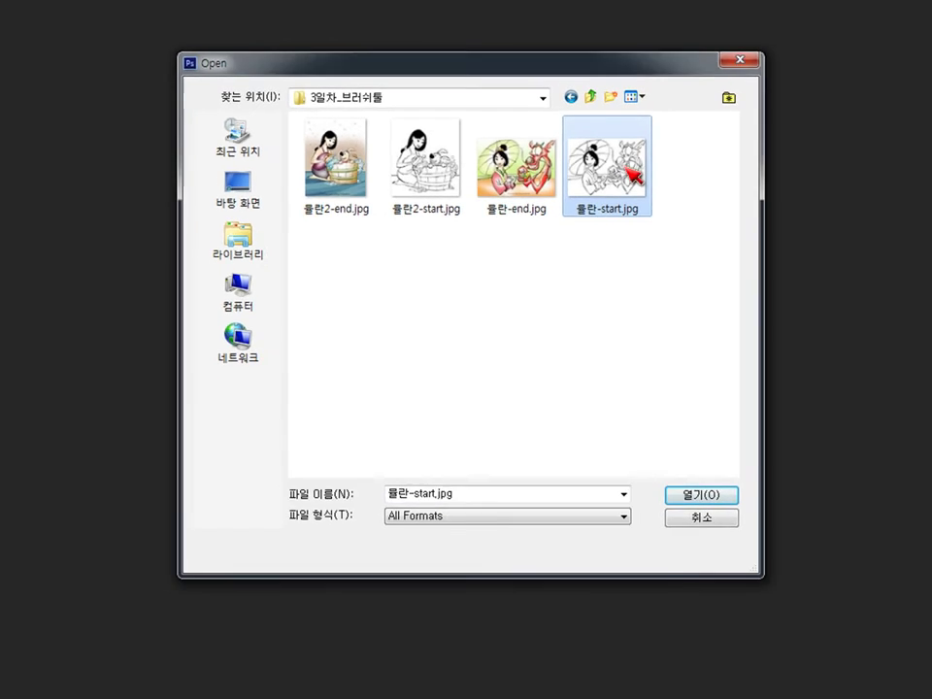
double_click(686, 165)
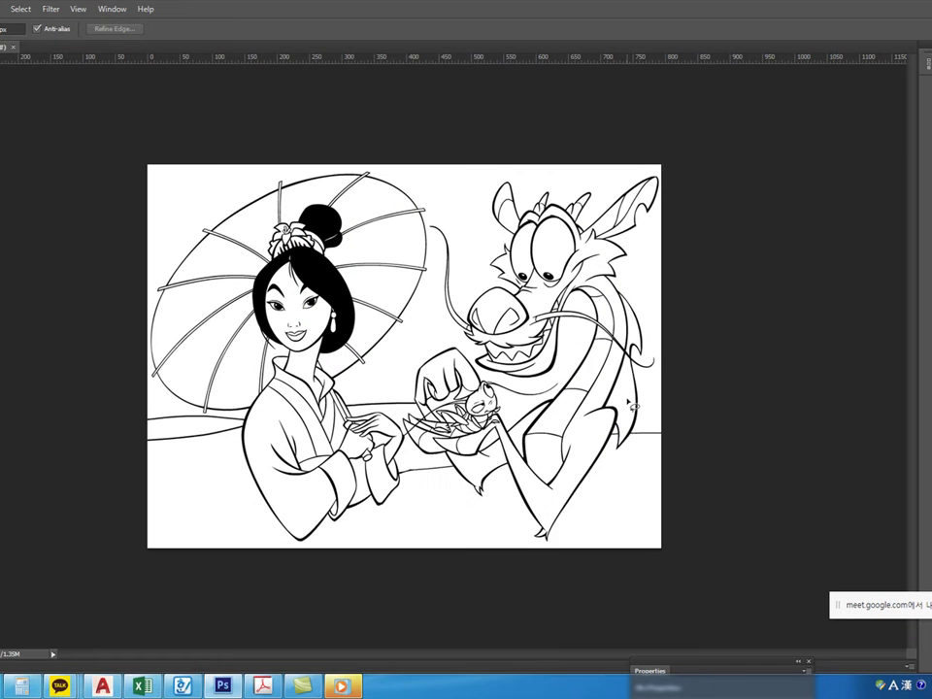
Switch to the media player with the recorded lesson video and close it
click(355, 687)
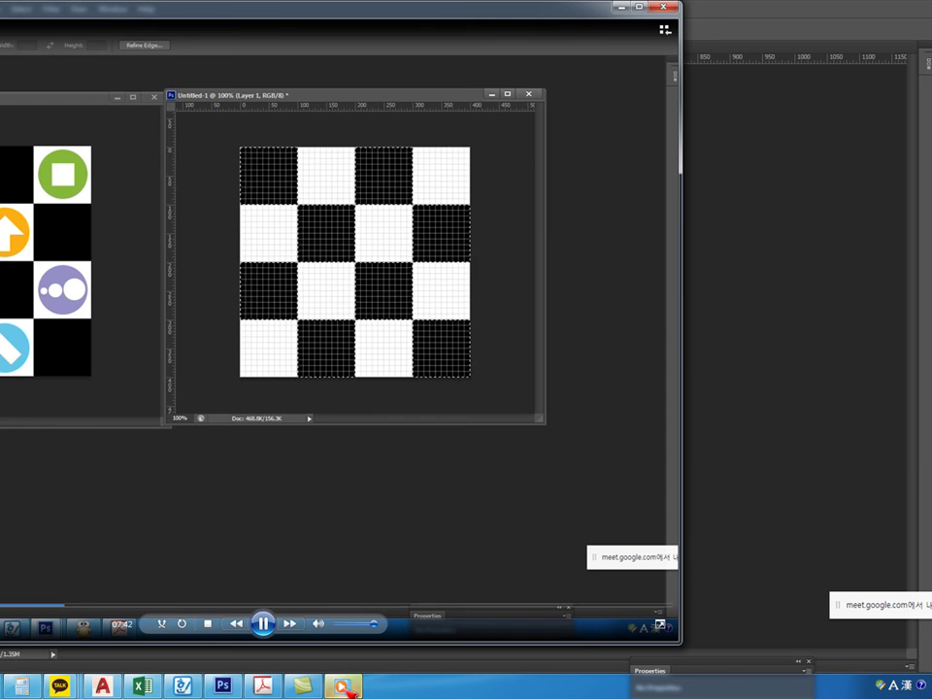
key(alt+F4)
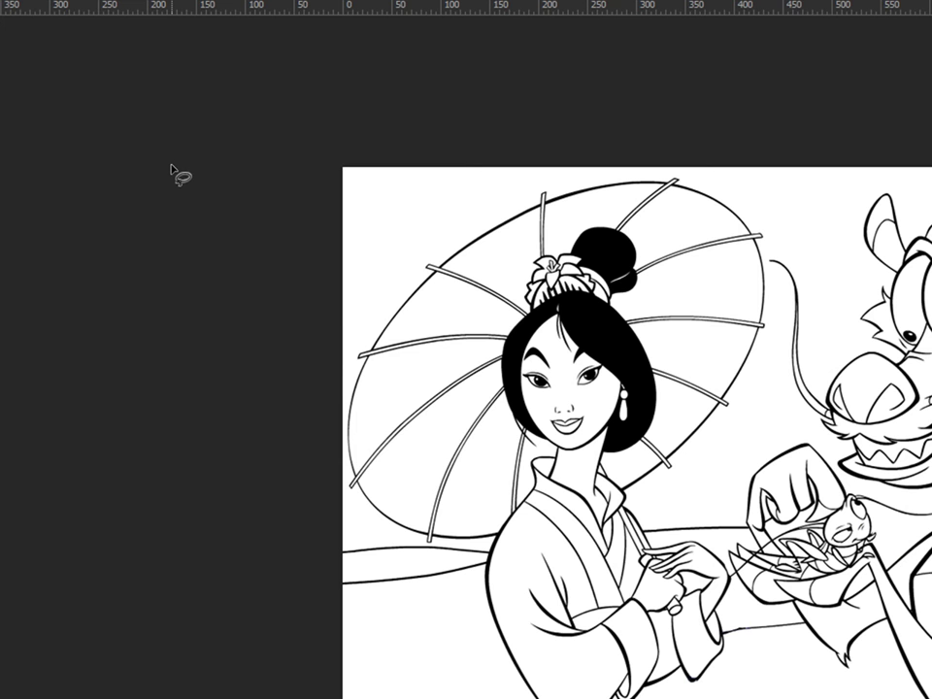
Create a white 400 × 400 pixel RGB document at 72 pixels/inch and activate the Brush tool
key(ctrl+n)
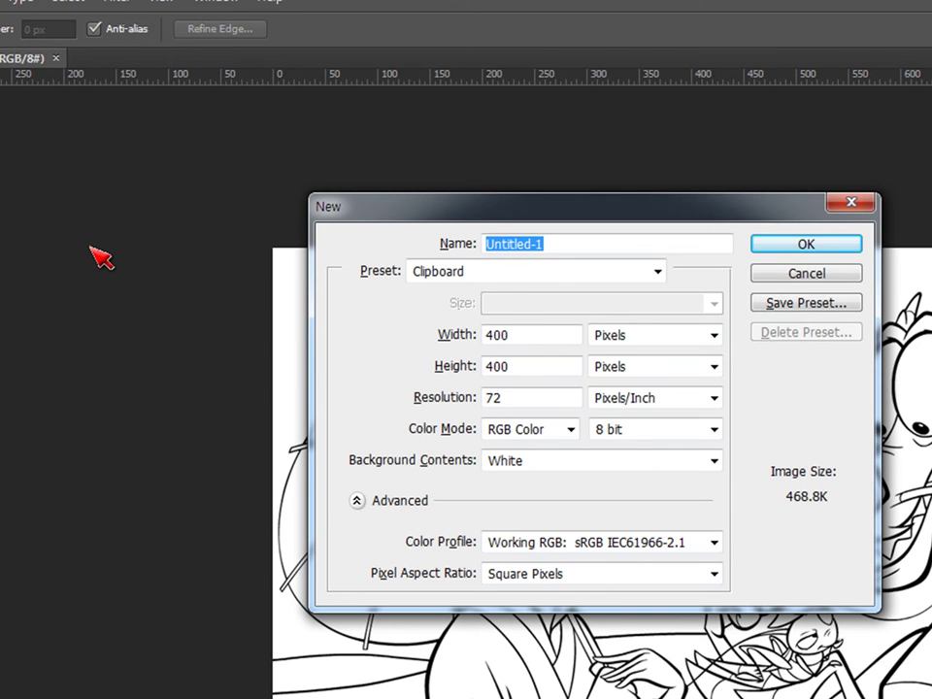
click(798, 244)
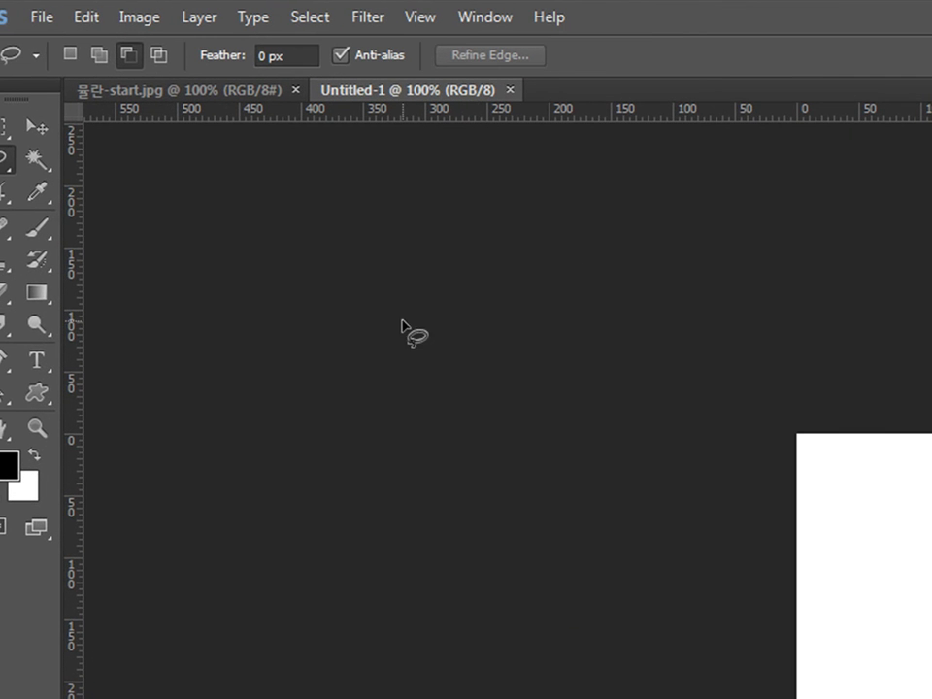
key(b)
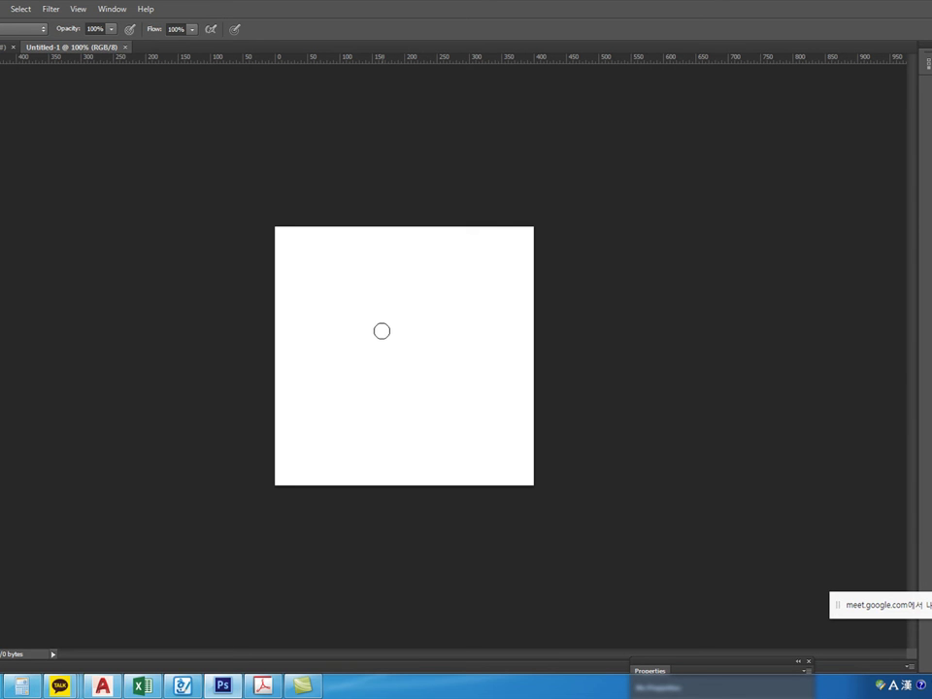
Switch to the Photoshop shortcut PDF, highlight the note about Caps Lock and the brush cursor, and return to Photoshop
click(263, 685)
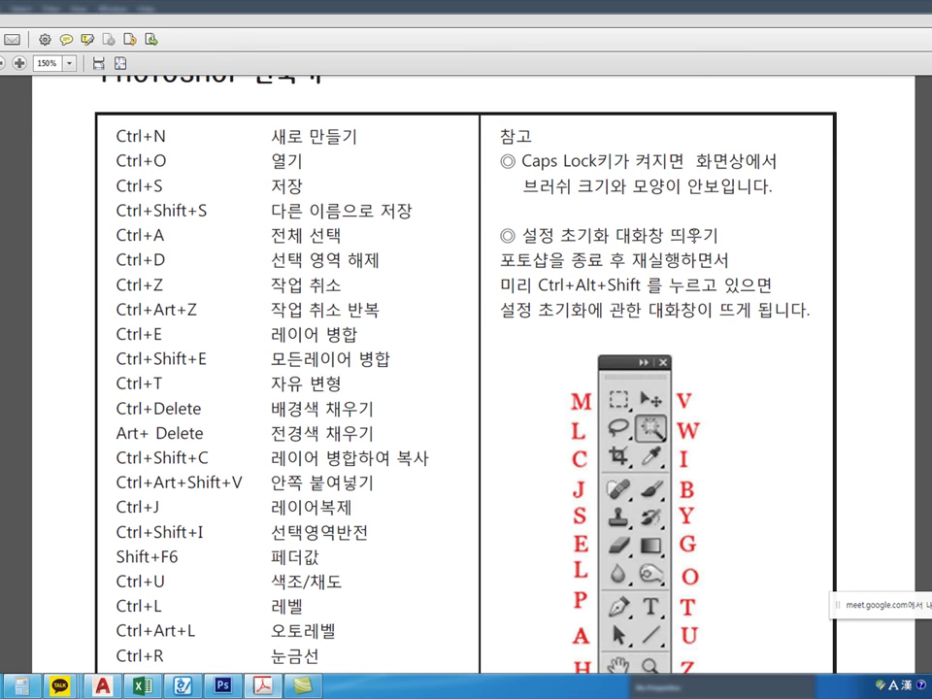
click(686, 221)
drag(516, 161, 758, 175)
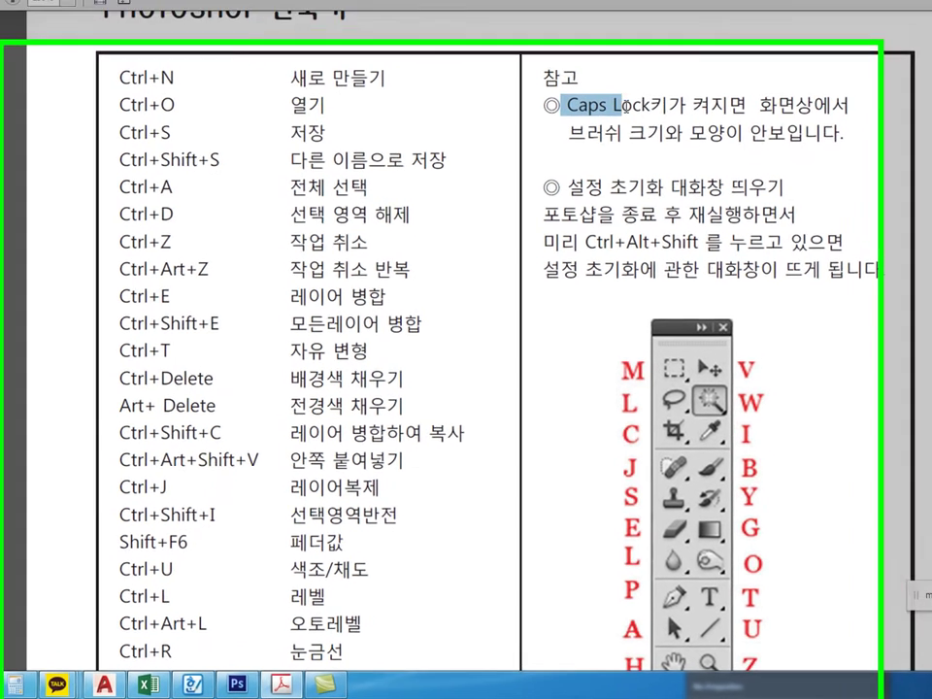
click(771, 115)
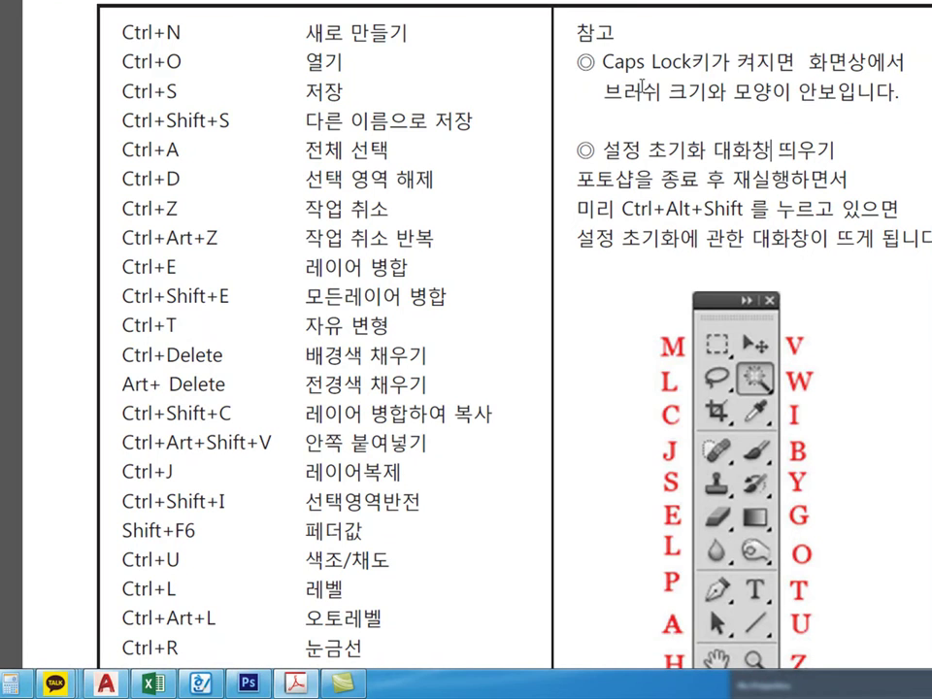
mouse_move(579, 62)
mouse_down()
mouse_move(697, 62)
mouse_move(858, 91)
mouse_move(578, 62)
mouse_up()
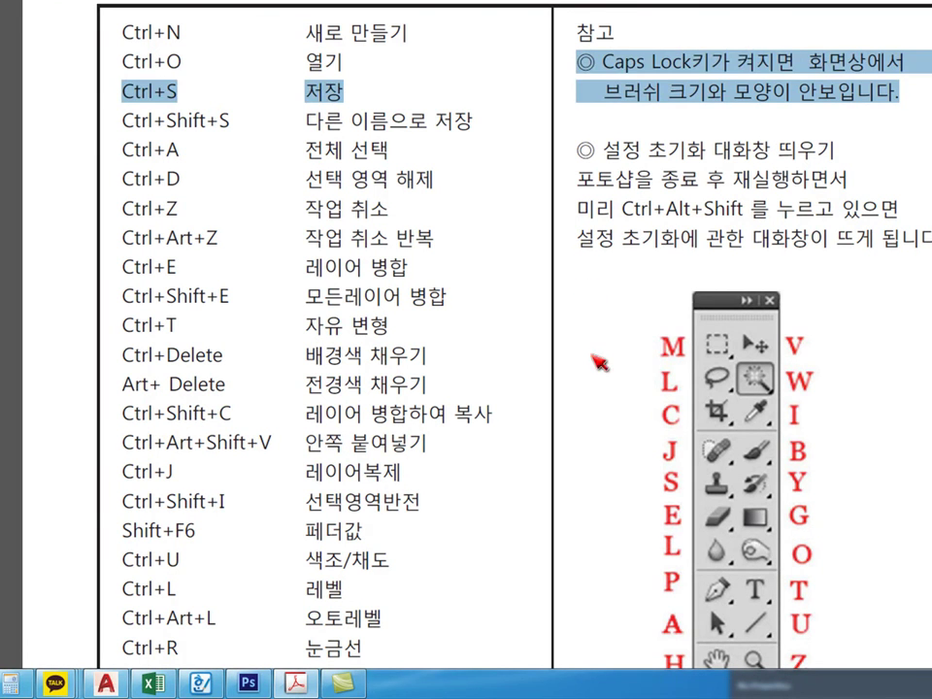
click(287, 687)
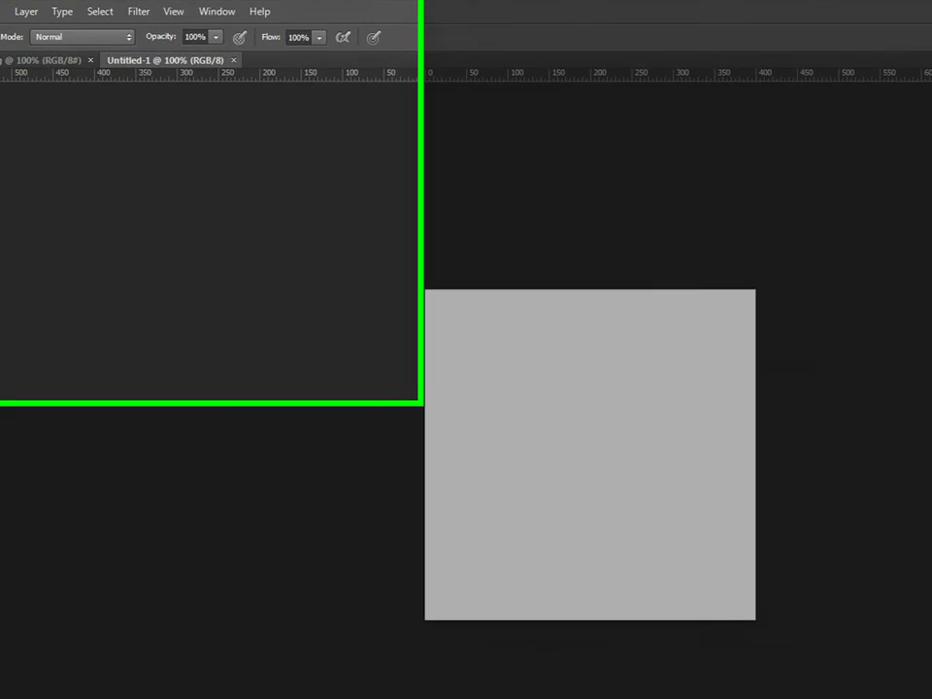
Restore the Brush tool's preset list to the default set with Reset Brushes
click(129, 66)
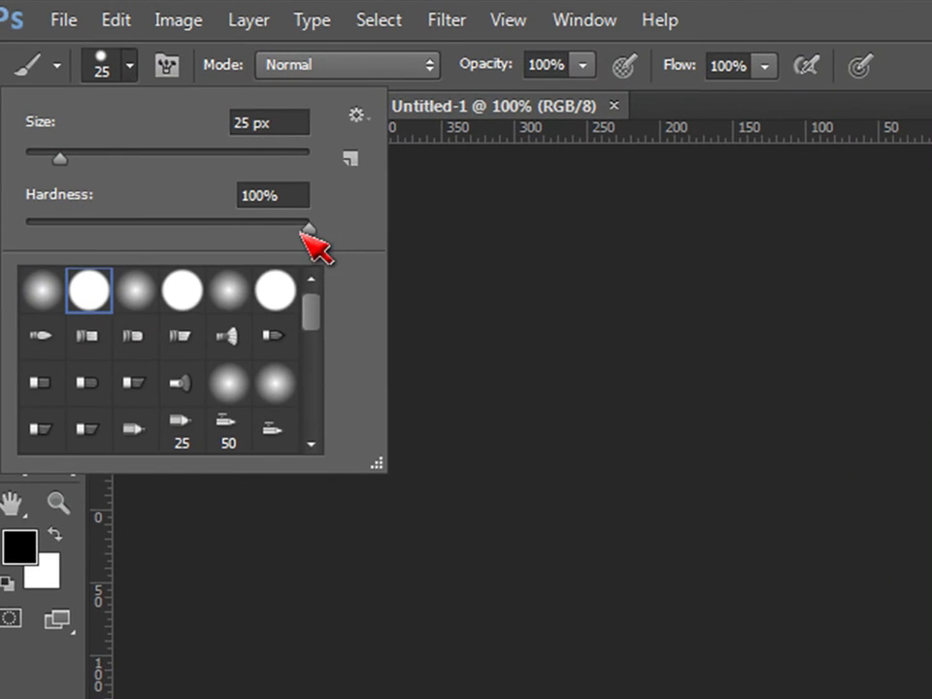
click(357, 115)
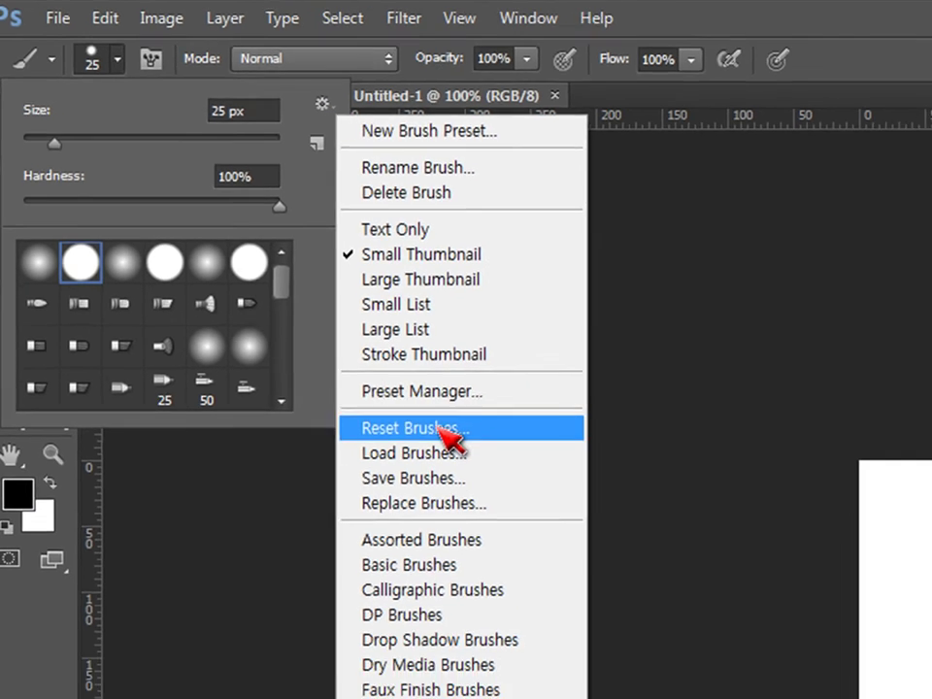
click(485, 475)
click(729, 334)
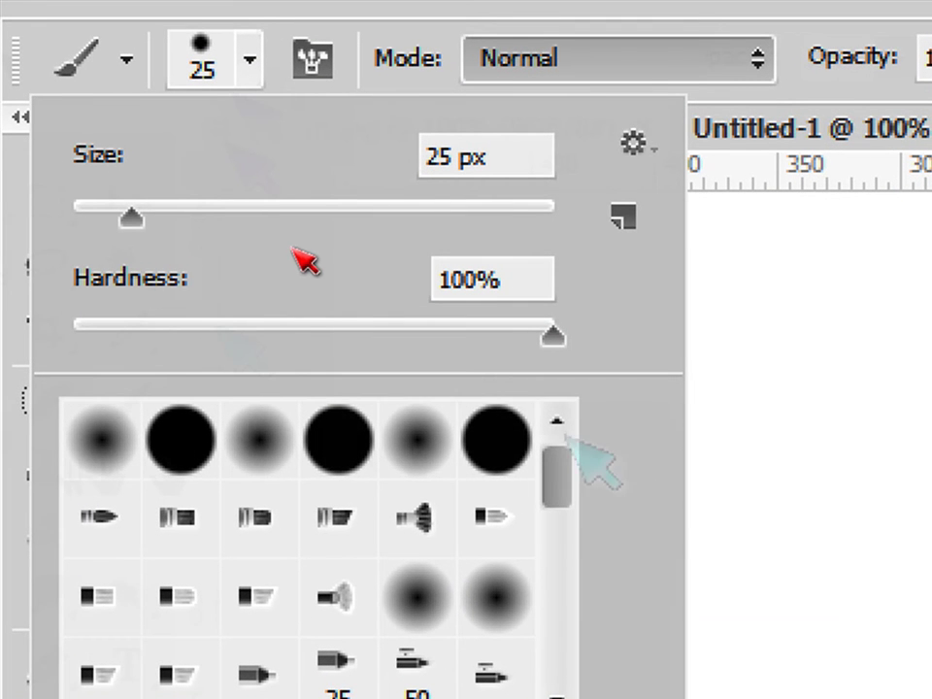
Choose the 74 px maple leaf preset for the Brush tool
drag(567, 483, 581, 633)
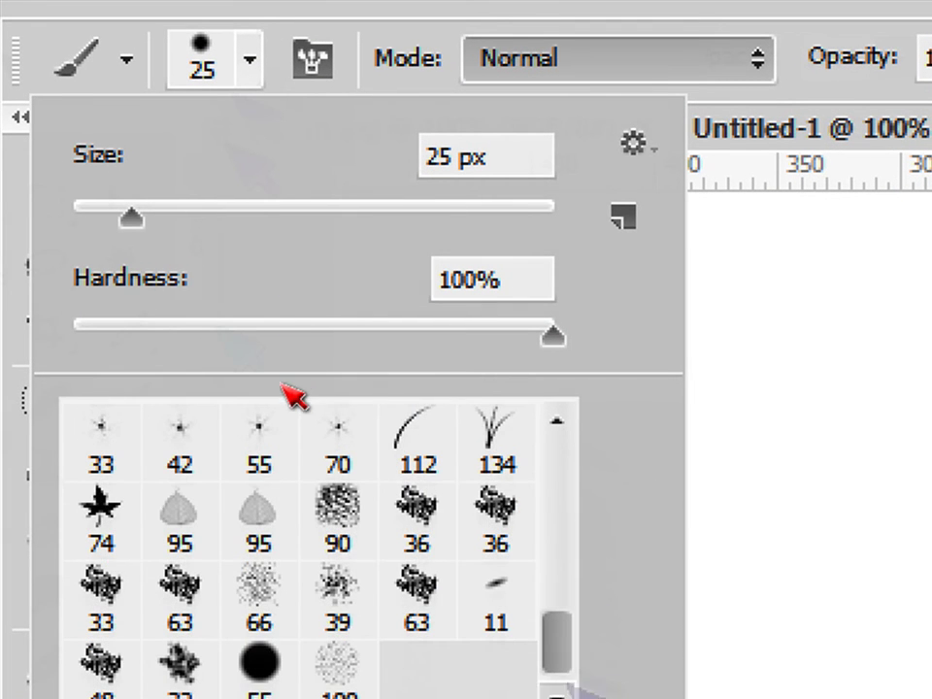
click(101, 512)
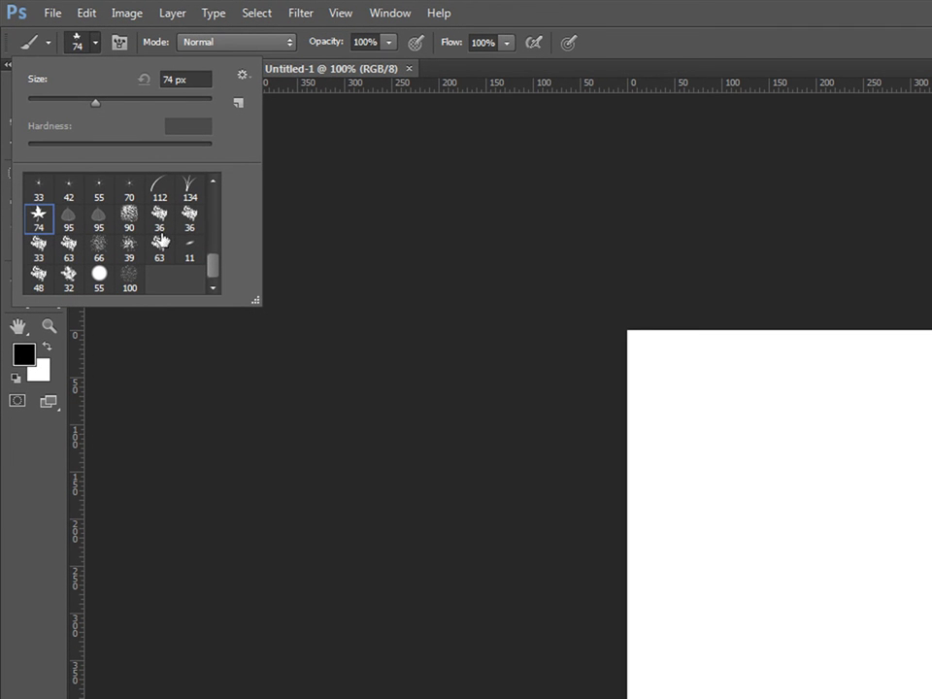
double_click(44, 218)
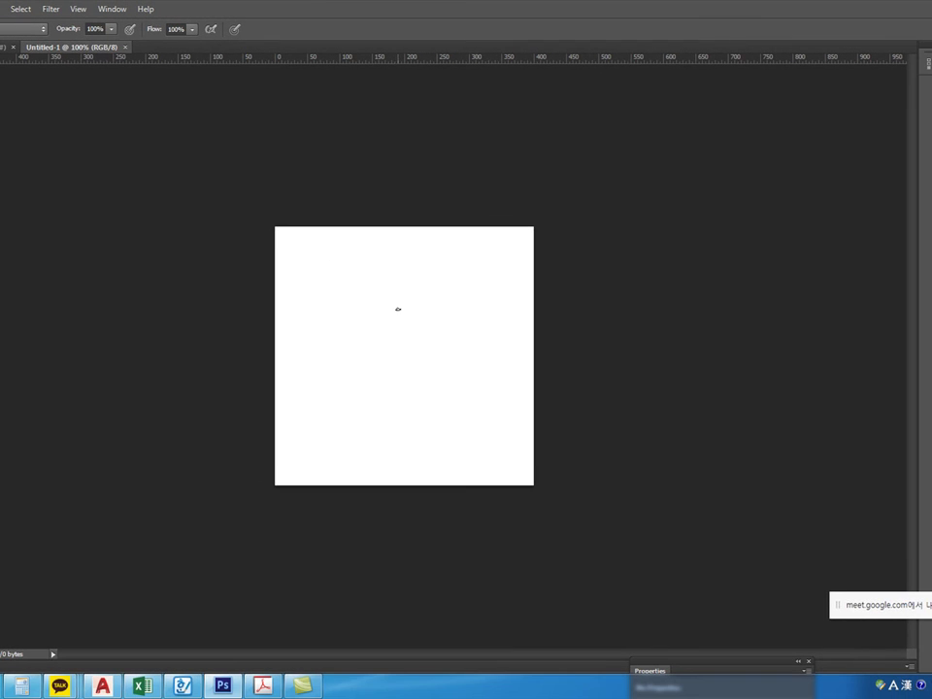
Try painting very large black maple leaves on the canvas and undo the stroke
key(ctrl+plus)
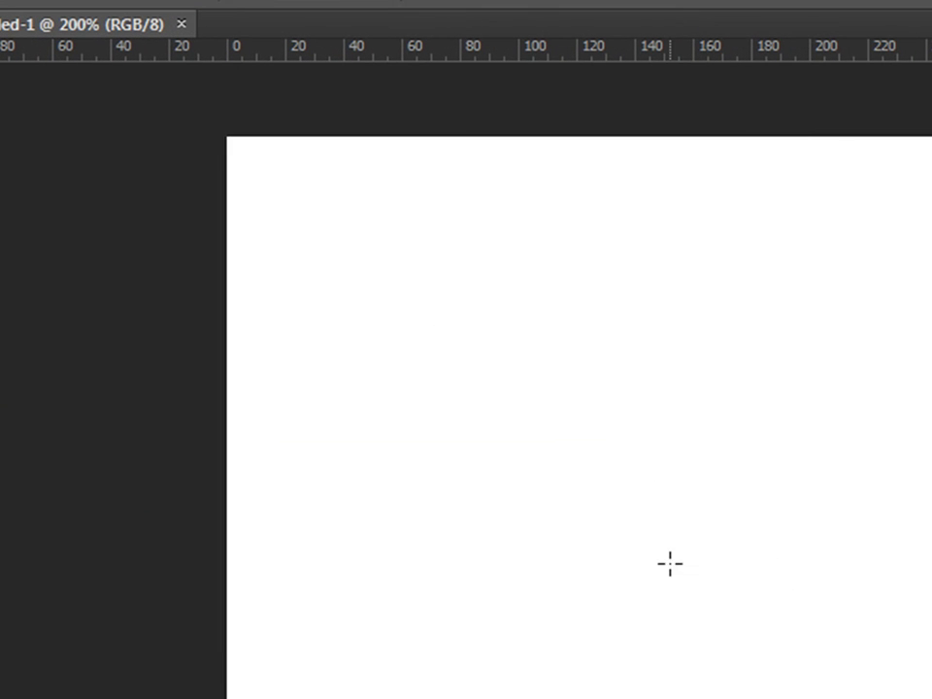
key(ctrl+f)
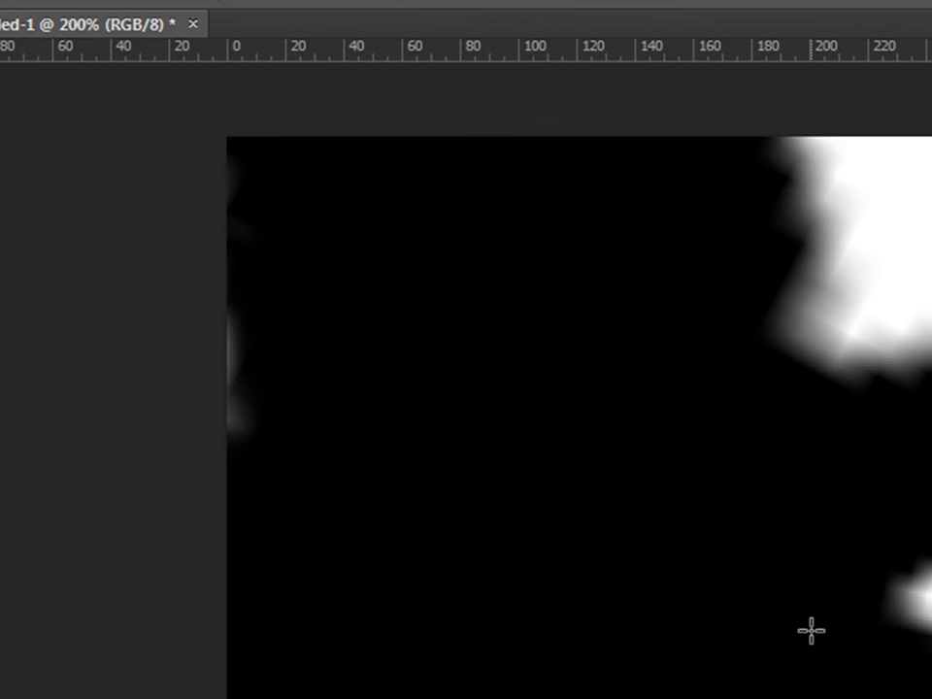
key(ctrl+z)
drag(788, 640, 711, 558)
drag(773, 620, 832, 684)
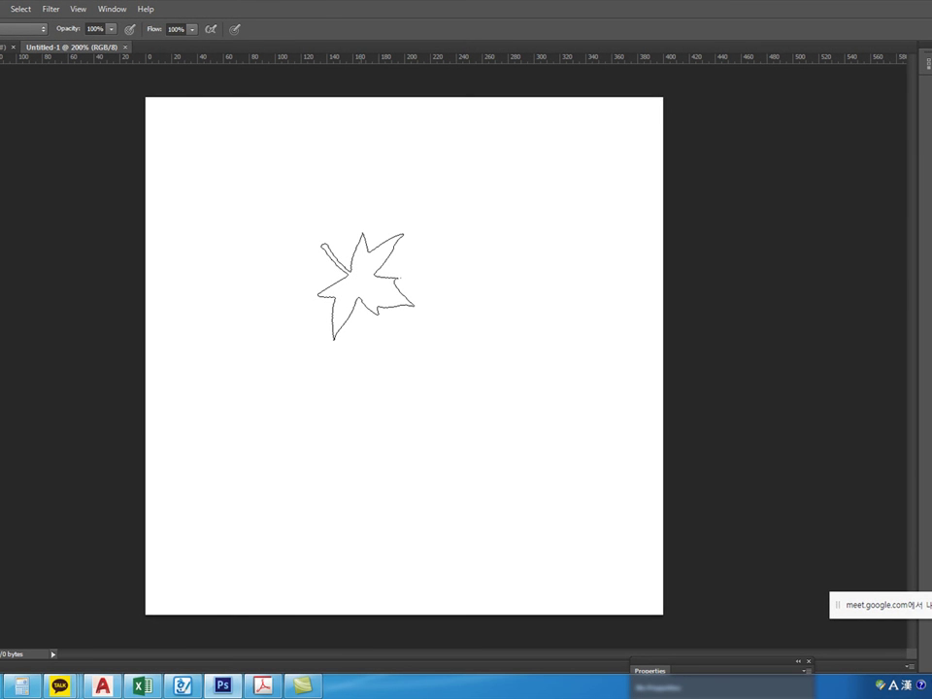
drag(414, 340, 111, 189)
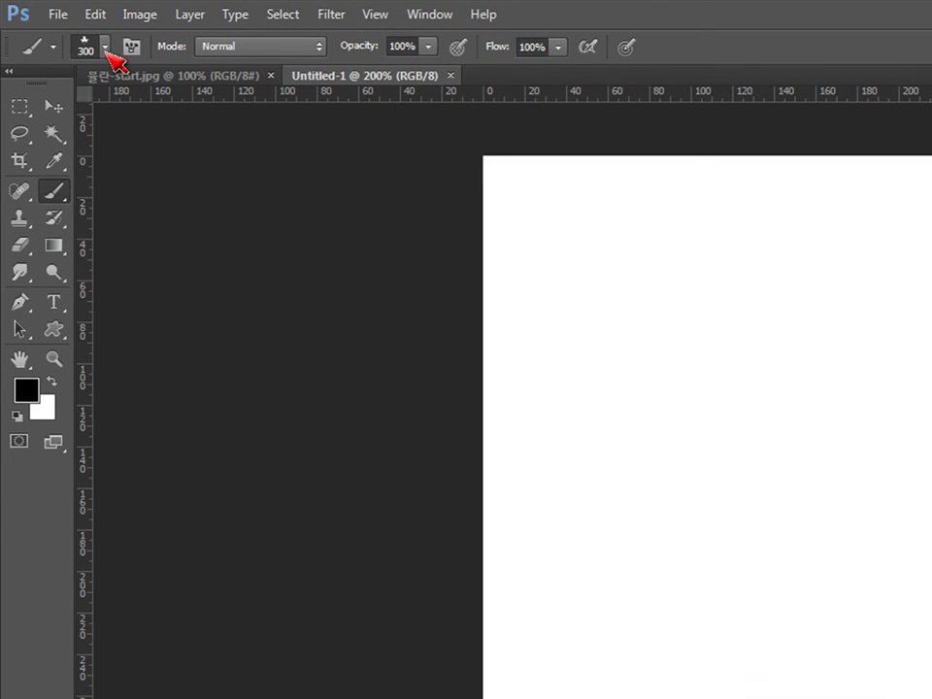
Set the maple leaf brush size to 200 px
click(101, 48)
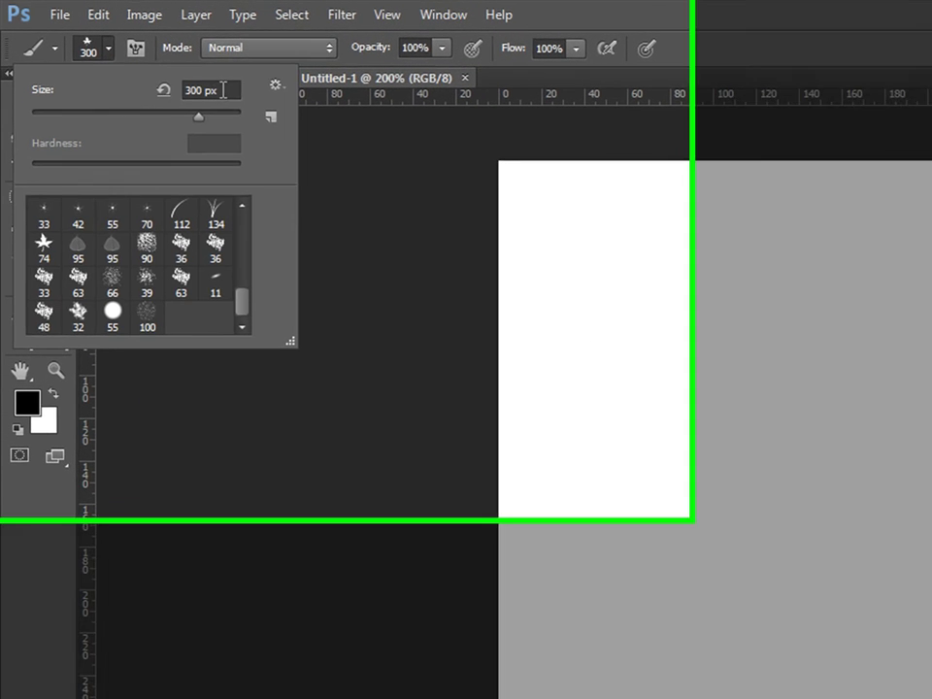
click(224, 89)
text(200)
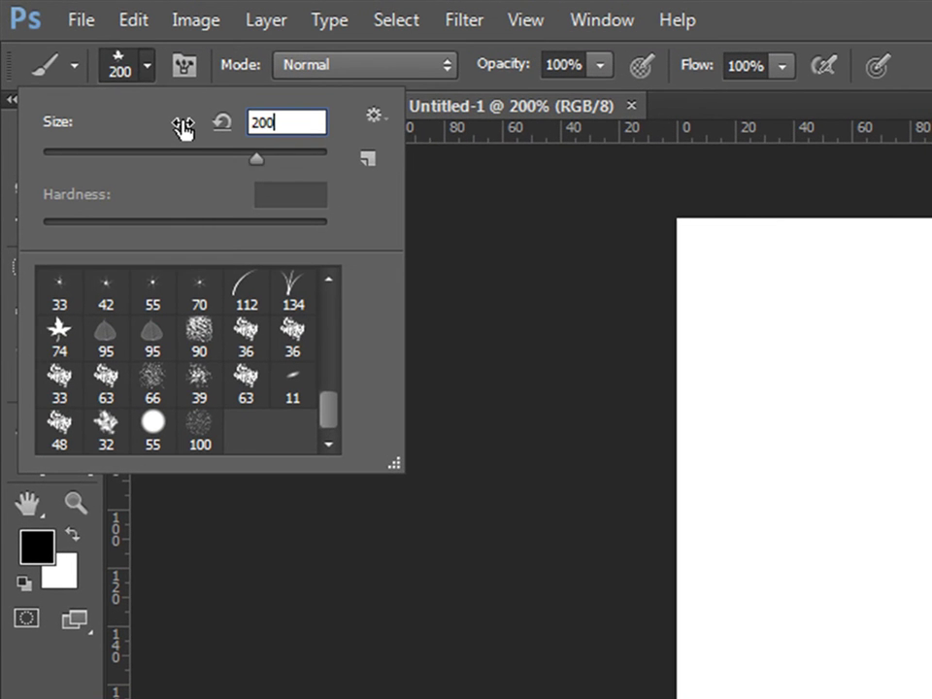
click(266, 100)
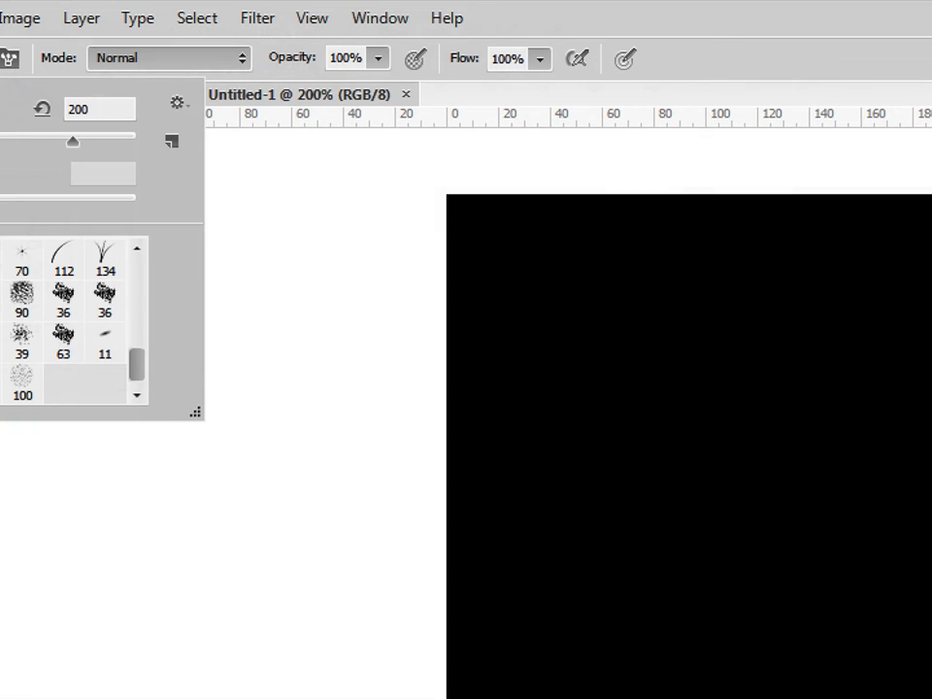
click(77, 109)
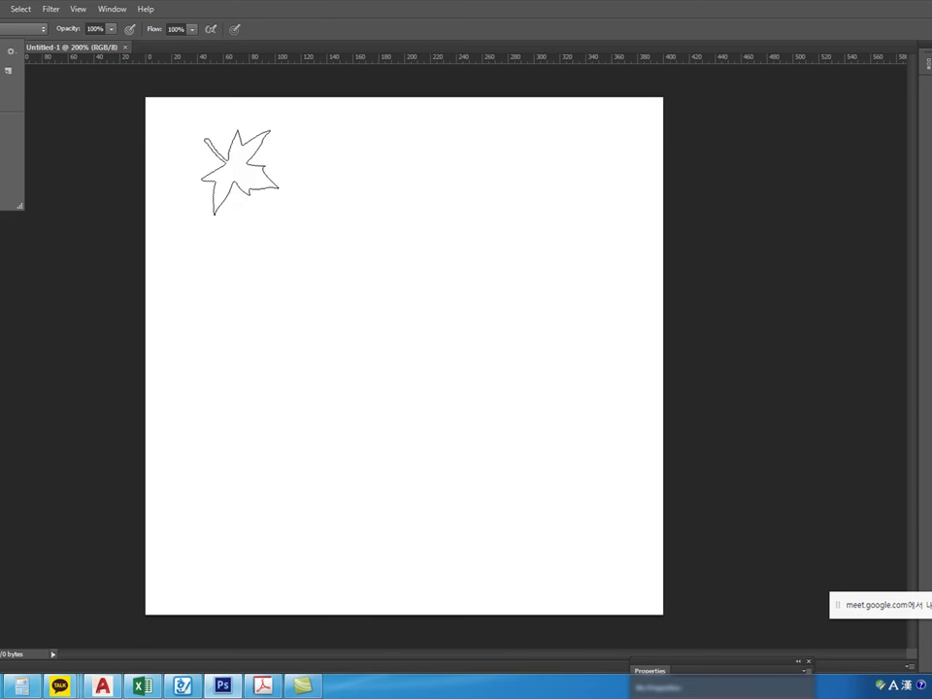
Paint large black maple leaves at several places on the canvas
click(230, 165)
drag(293, 286, 353, 333)
mouse_move(501, 274)
mouse_down()
mouse_move(501, 311)
mouse_move(452, 380)
mouse_move(384, 397)
mouse_up()
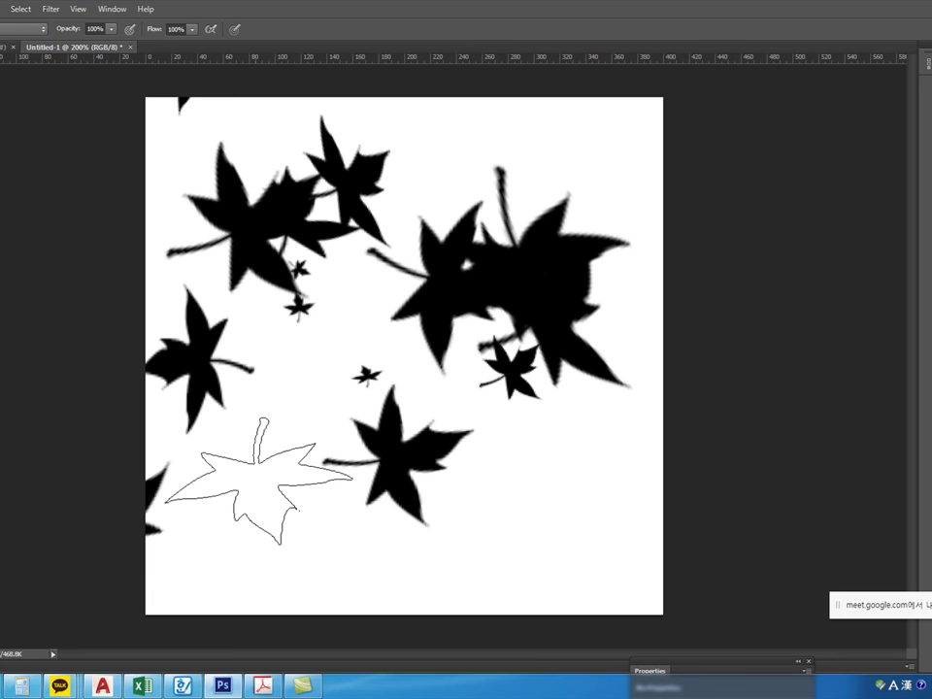
Scatter small leaves over the canvas with the brush reduced to 60 px, and undo all the painted leaves
key(bracketleft)
key(bracketleft)
key(bracketleft)
key(bracketleft)
key(bracketleft)
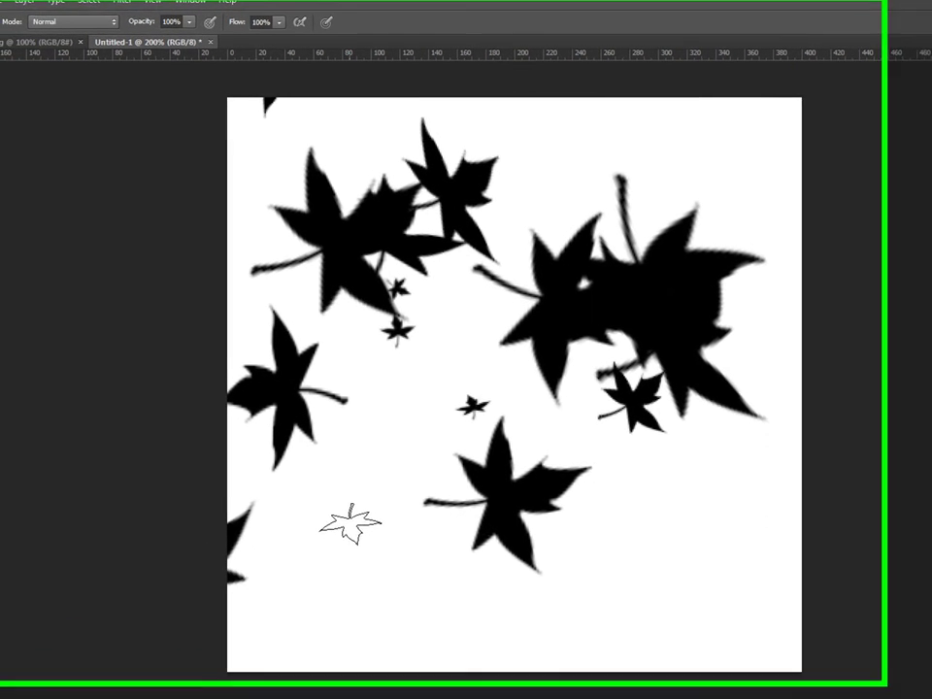
drag(258, 482, 304, 523)
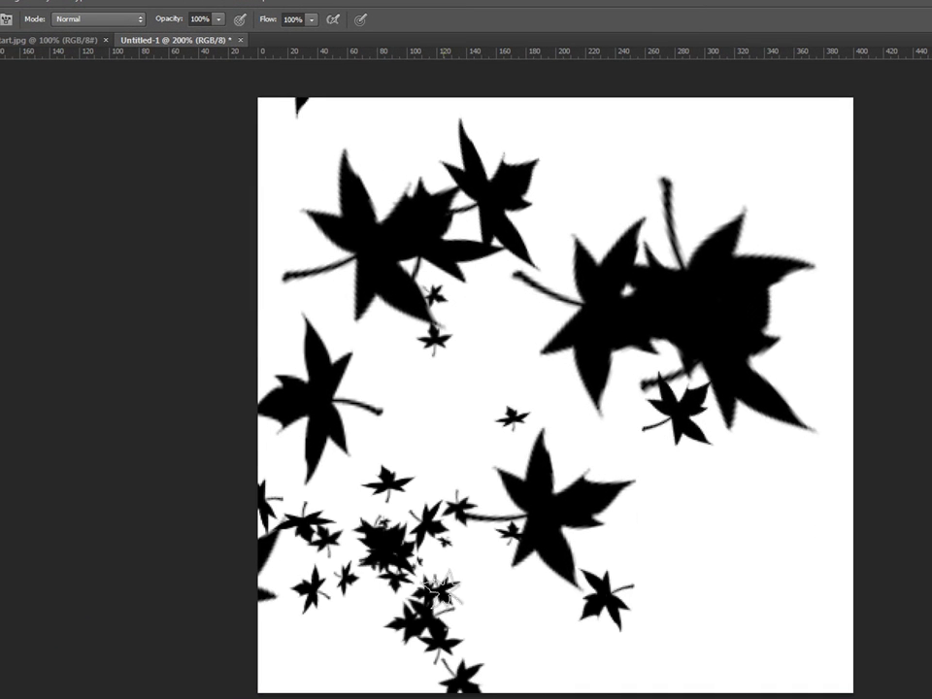
click(718, 495)
click(494, 364)
click(723, 147)
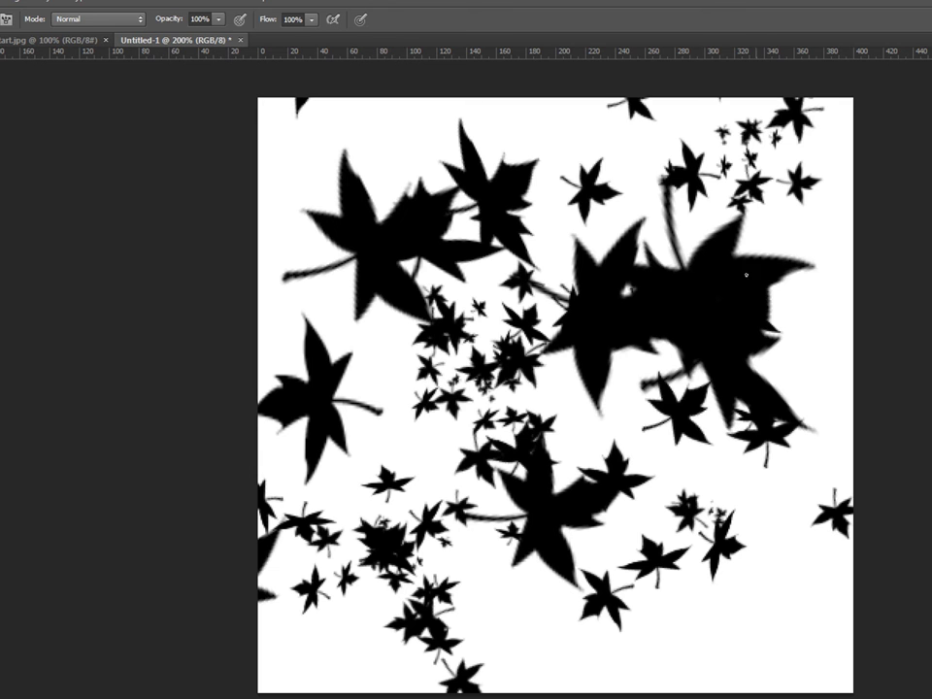
click(364, 140)
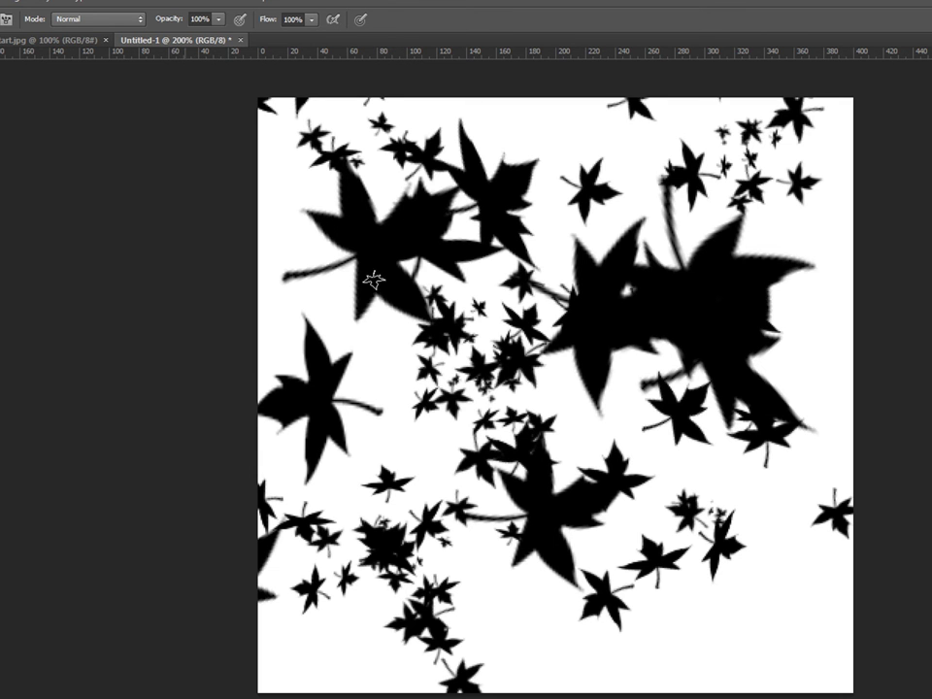
mouse_move(728, 621)
mouse_down()
mouse_move(875, 643)
mouse_move(803, 464)
mouse_move(823, 367)
mouse_up()
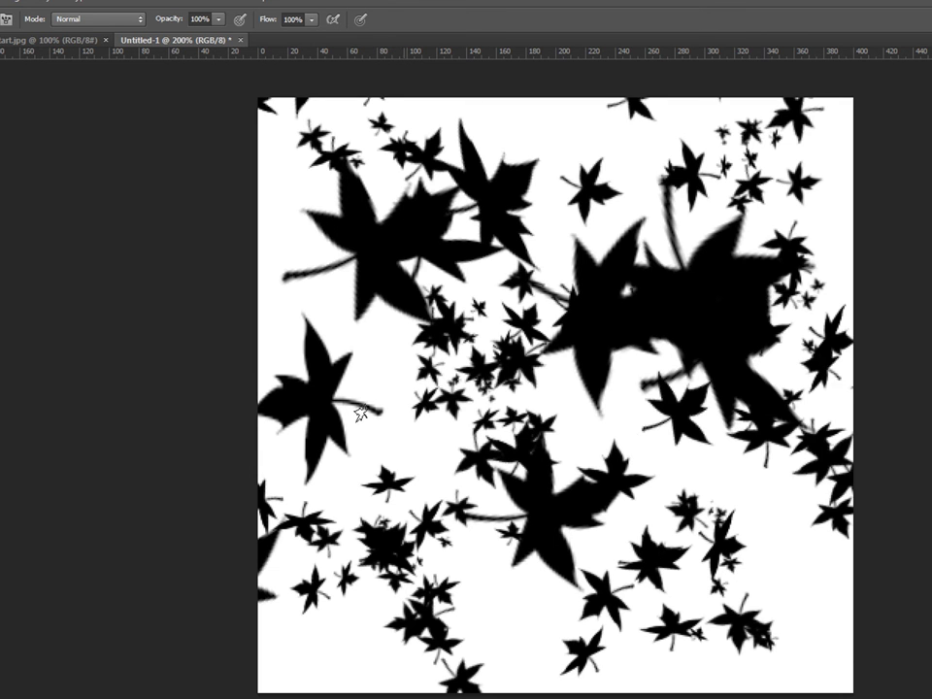
drag(645, 442, 777, 583)
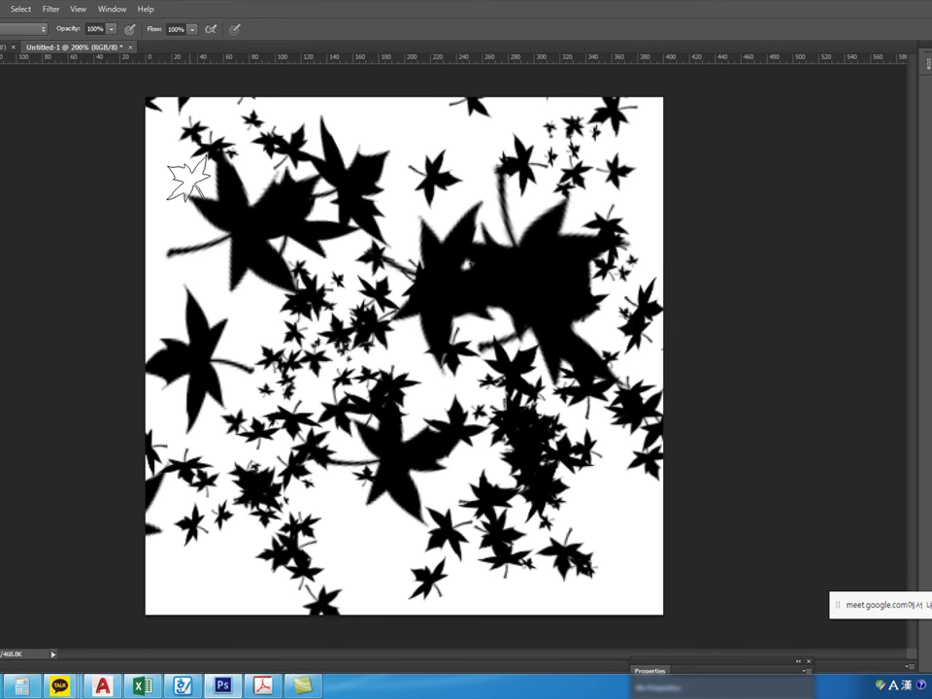
key(ctrl+z)
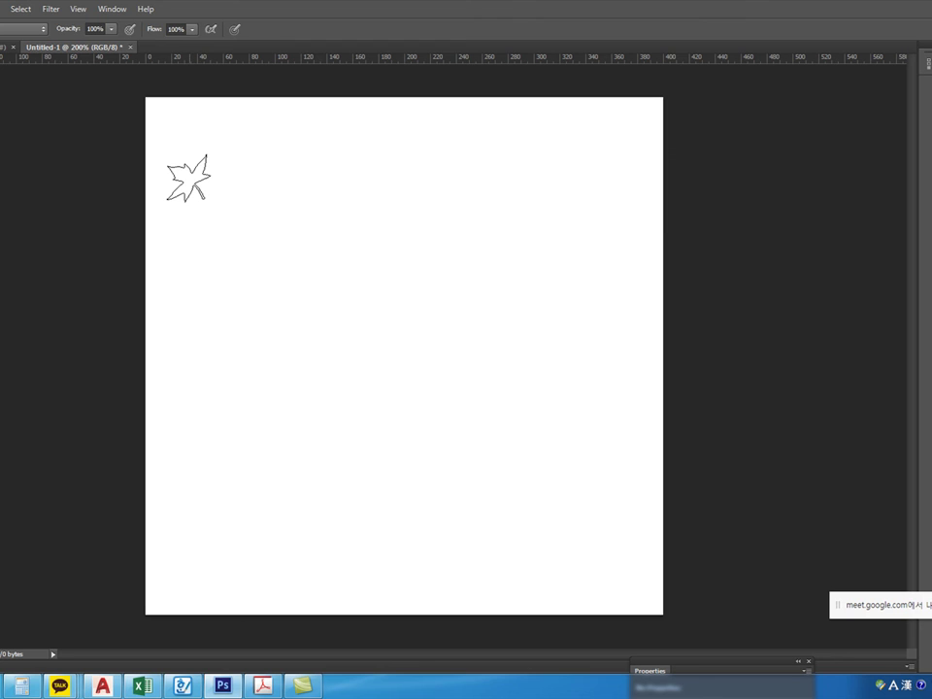
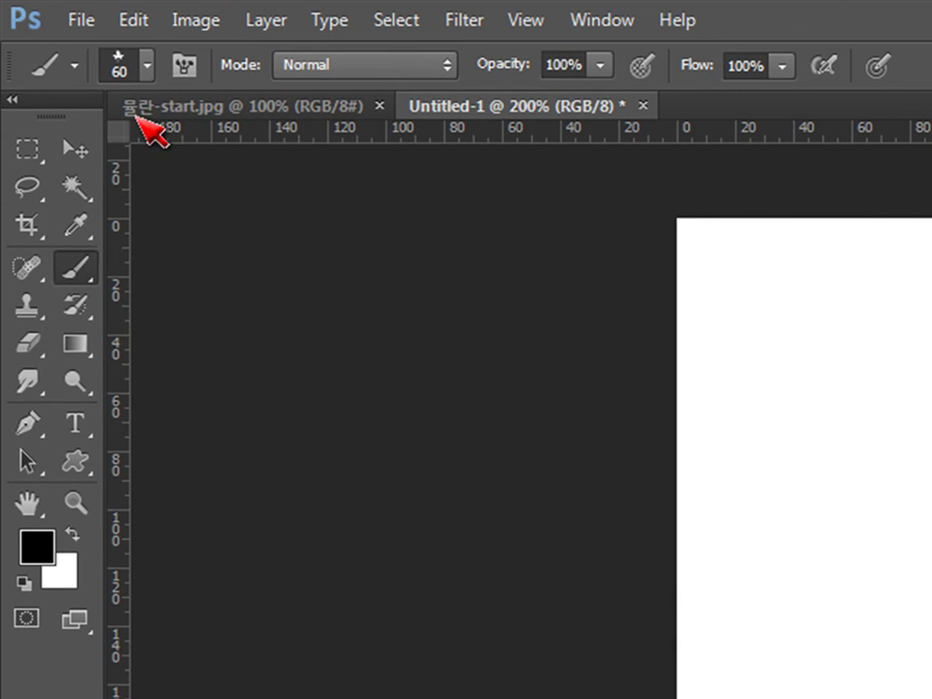
Choose the soft round brush preset with 0% hardness at 60 px
click(148, 65)
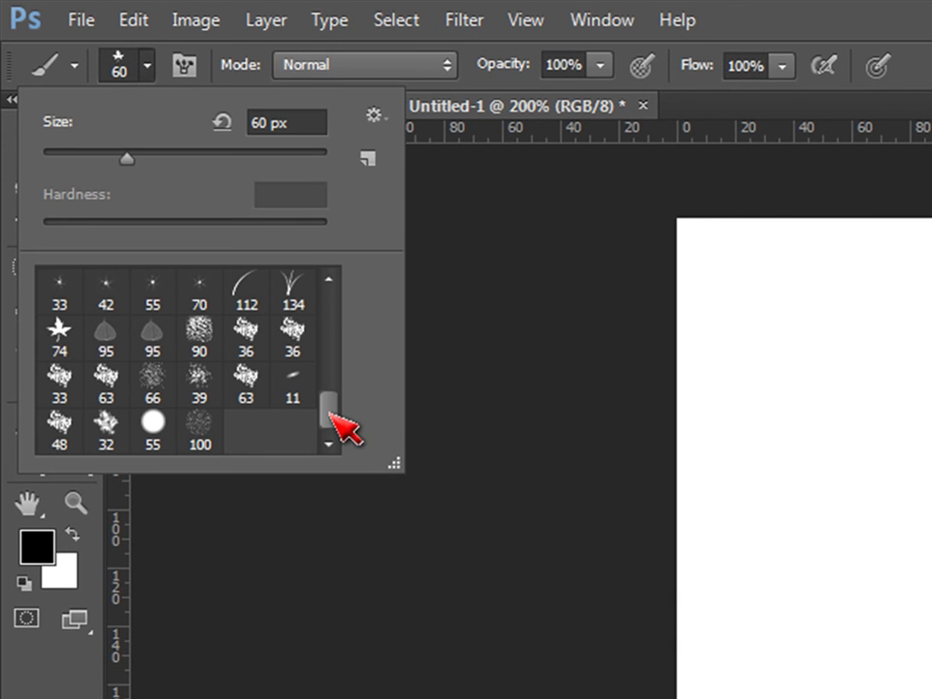
drag(328, 406, 328, 311)
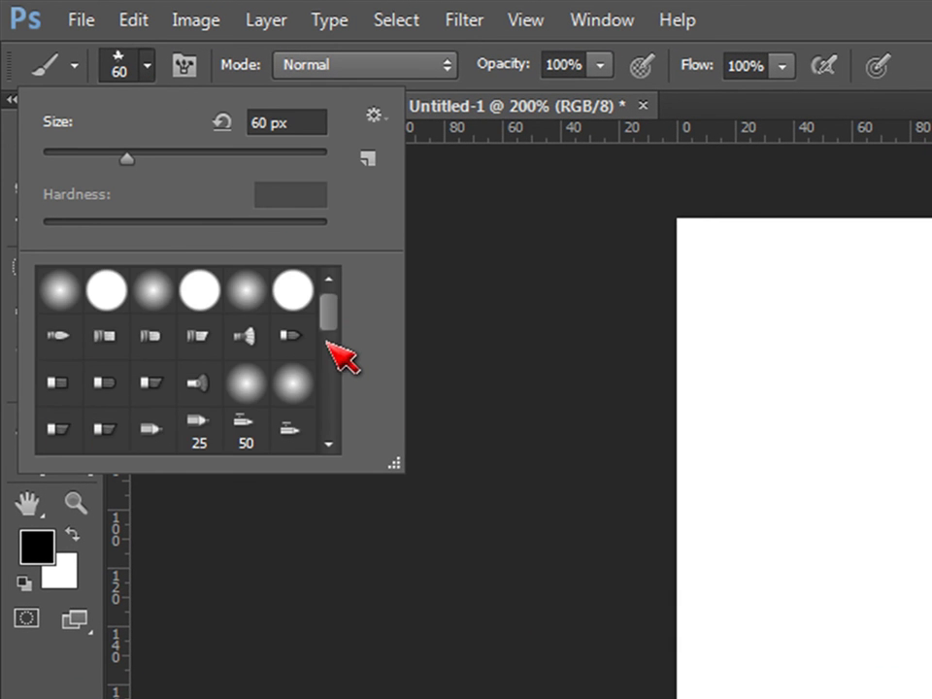
click(60, 291)
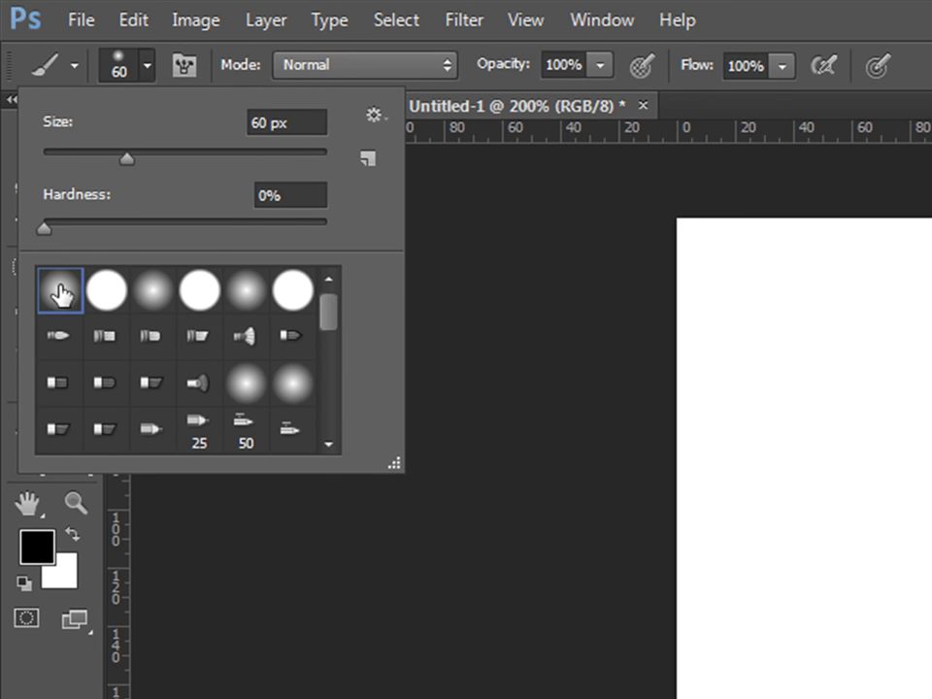
key(Return)
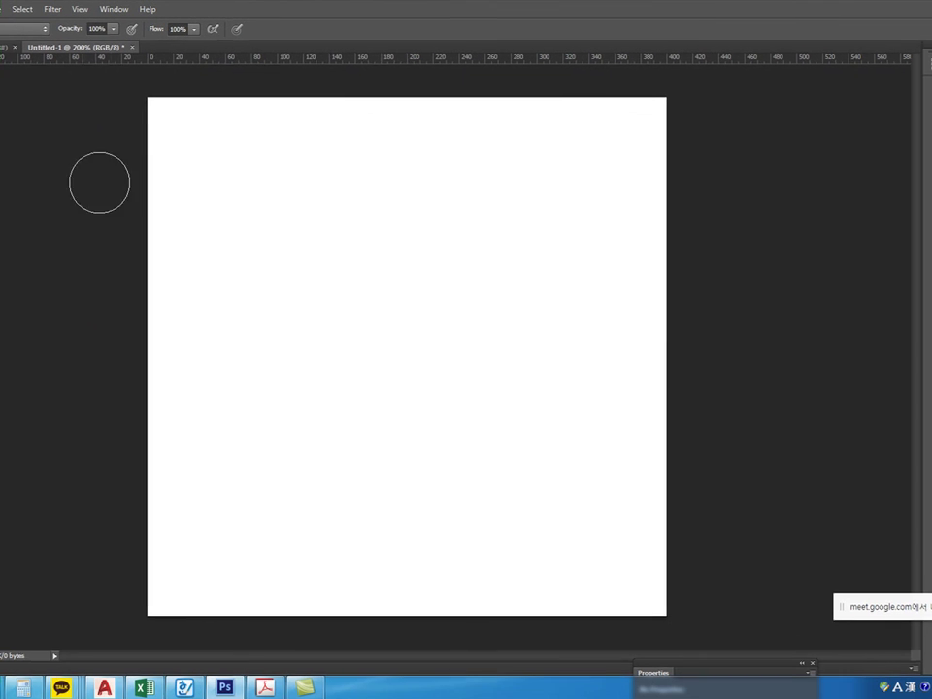
Shrink and enlarge the soft round brush step by step several times, ending at 35 px
key(bracketleft)
key(bracketleft)
key(bracketleft)
key(bracketright)
key(bracketright)
key(bracketright)
key(bracketright)
key(bracketright)
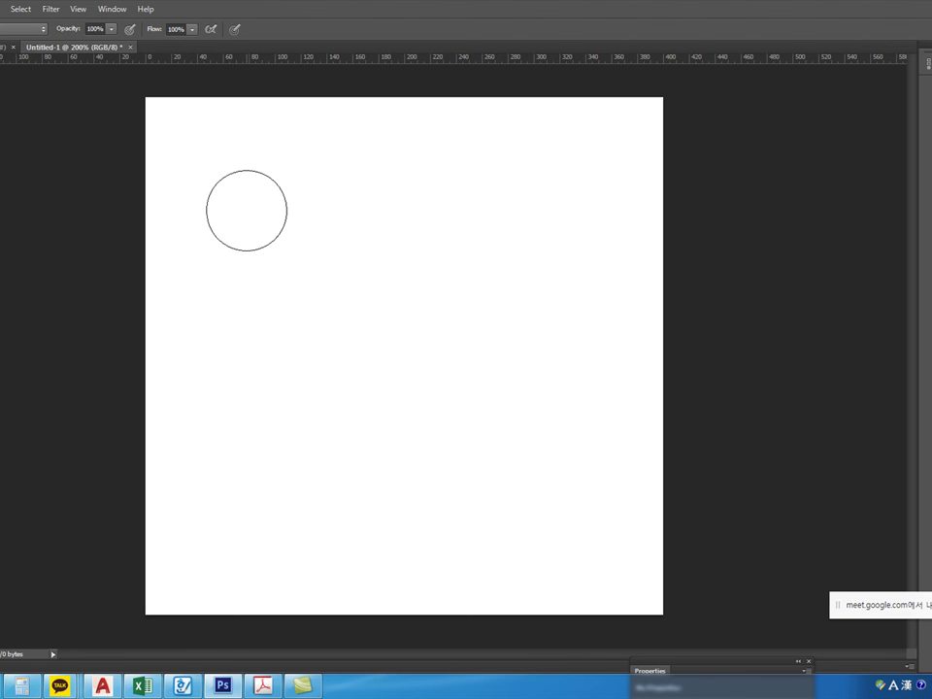
key(bracketleft)
key(bracketleft)
key(bracketleft)
key(bracketleft)
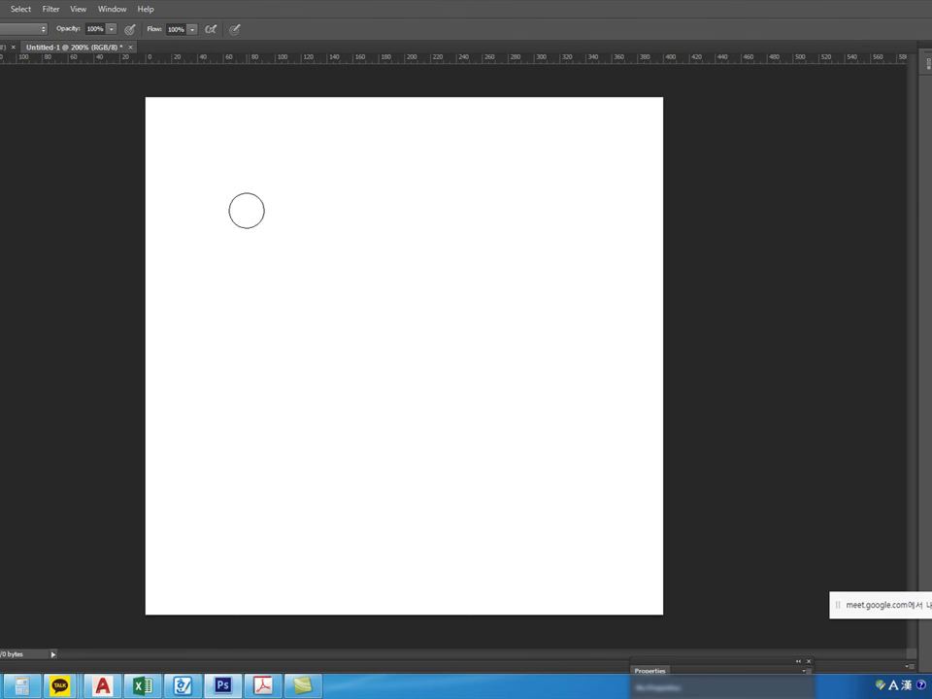
key(bracketright)
key(bracketright)
key(bracketright)
key(bracketright)
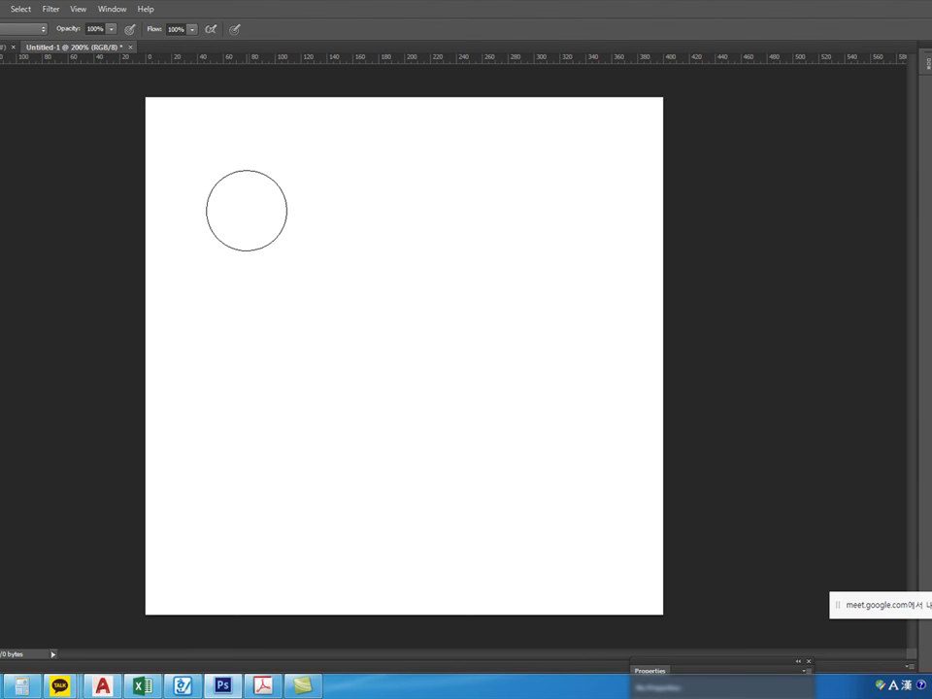
key(bracketright)
key(bracketleft)
key(bracketleft)
key(bracketleft)
key(bracketleft)
key(bracketleft)
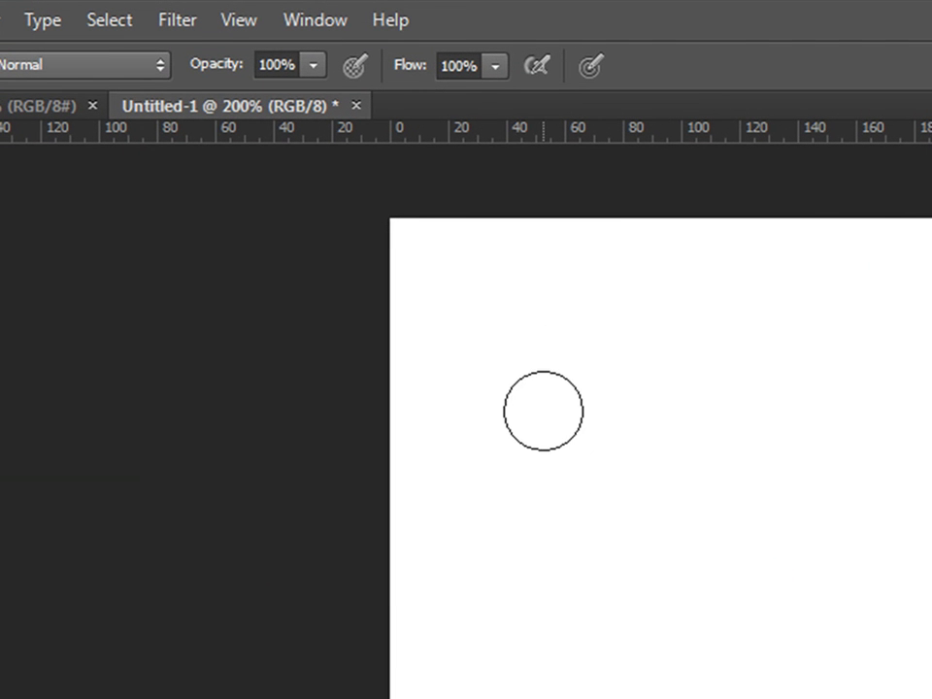
Paint a single soft black dot near the canvas's upper-left corner and a soft wavy stroke beside it
click(543, 411)
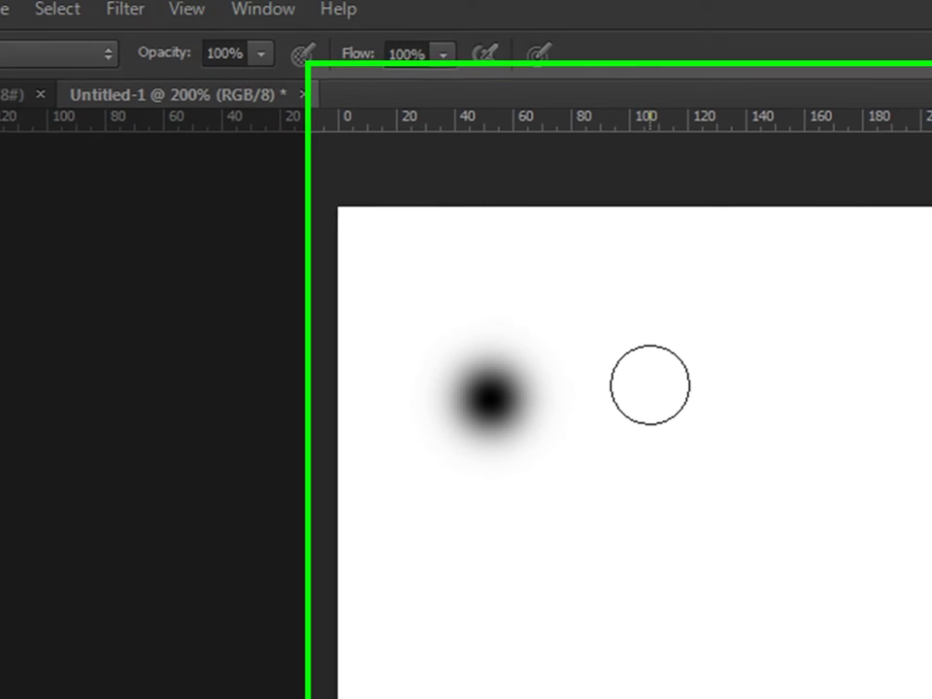
drag(703, 392, 871, 376)
drag(581, 318, 776, 299)
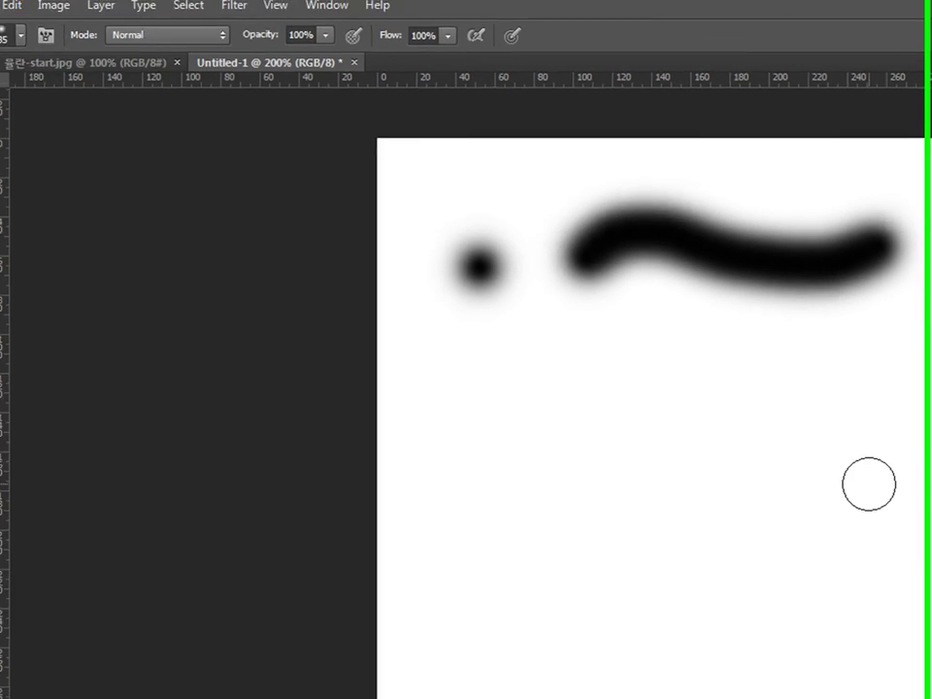
Set the 35 px round brush's hardness to 100%
click(84, 41)
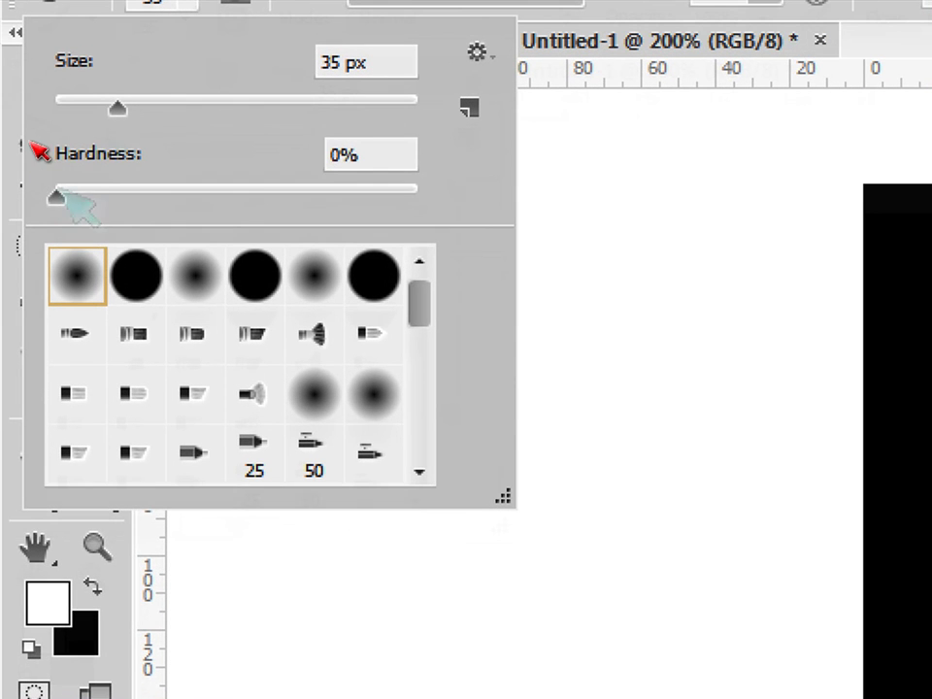
click(66, 199)
drag(68, 201, 423, 200)
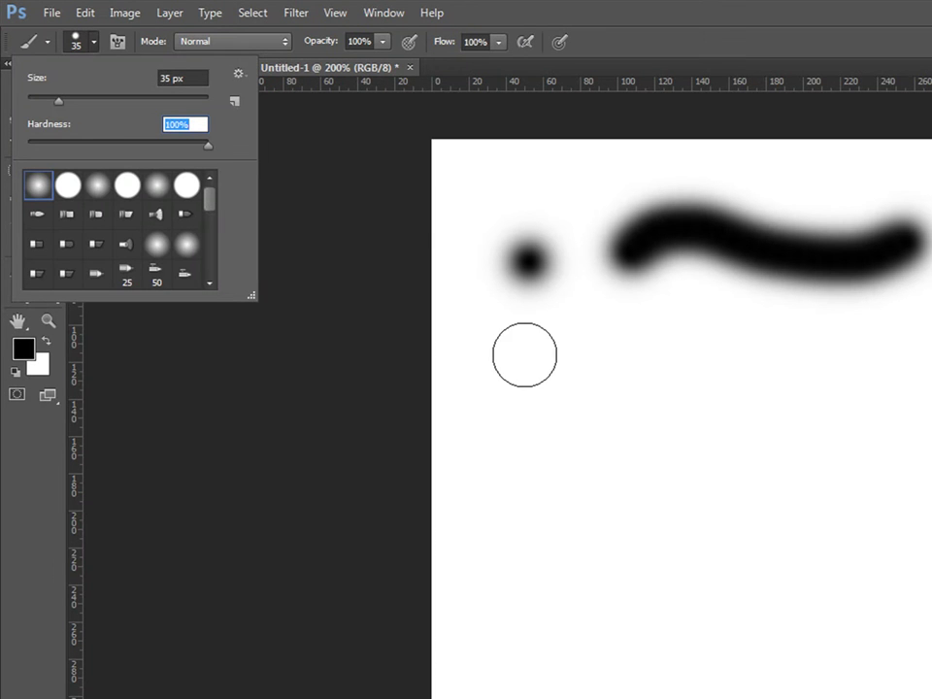
Paint two rows below the soft stroke, each with a hard-edged black dot and a wavy stroke beside it
click(524, 356)
mouse_move(610, 348)
mouse_down()
mouse_move(646, 335)
mouse_move(870, 358)
mouse_up()
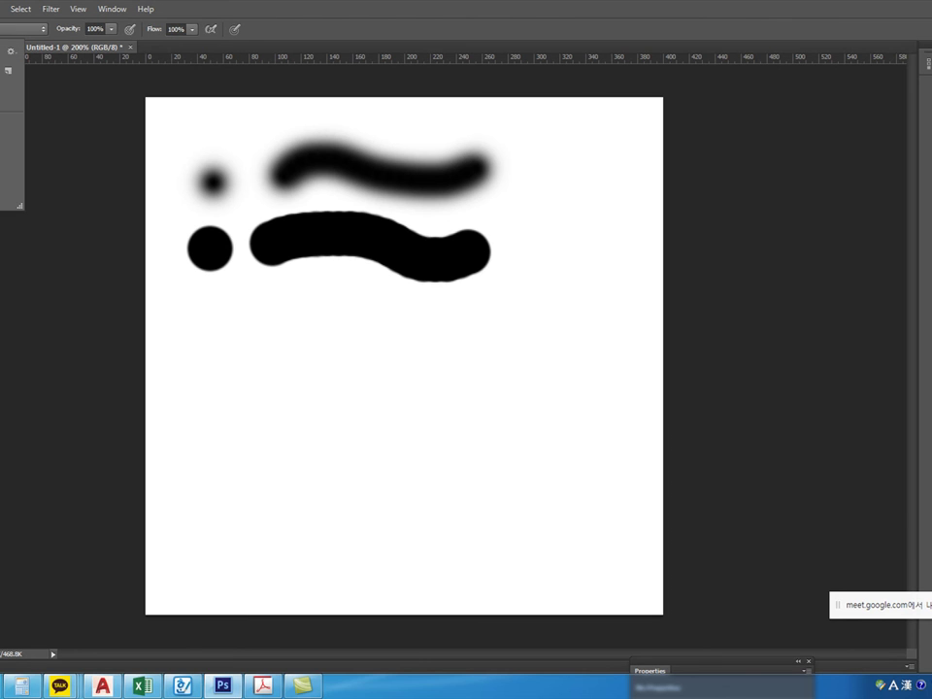
click(209, 332)
drag(262, 323, 406, 348)
drag(479, 339, 475, 344)
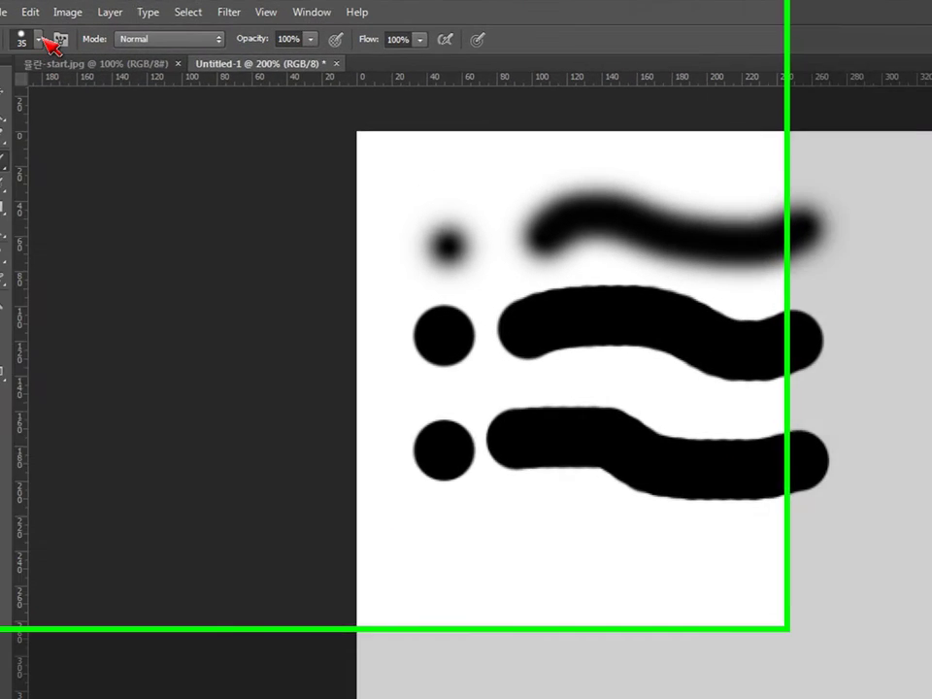
Choose the soft round brush preset at 35 px with 0% hardness and paint a soft dot and wavy stroke below the hard ones
click(0, 30)
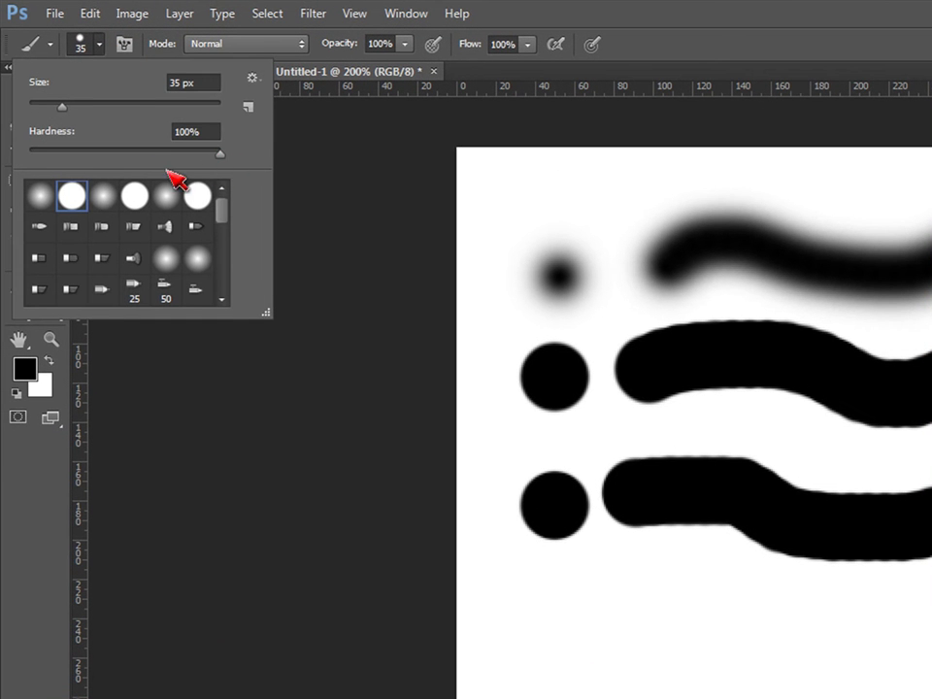
click(42, 197)
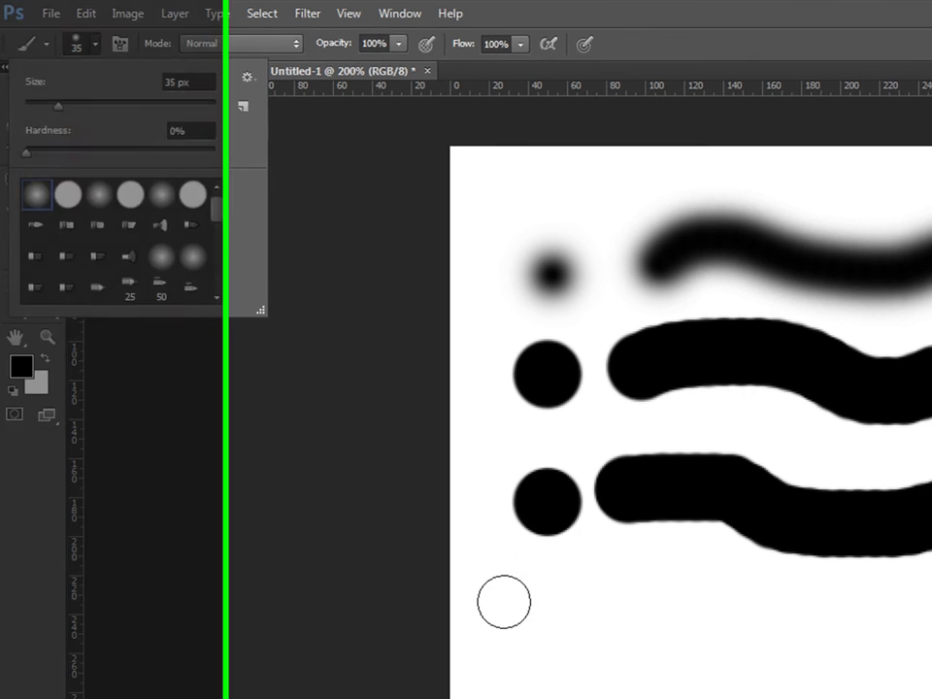
click(504, 601)
drag(606, 605, 917, 614)
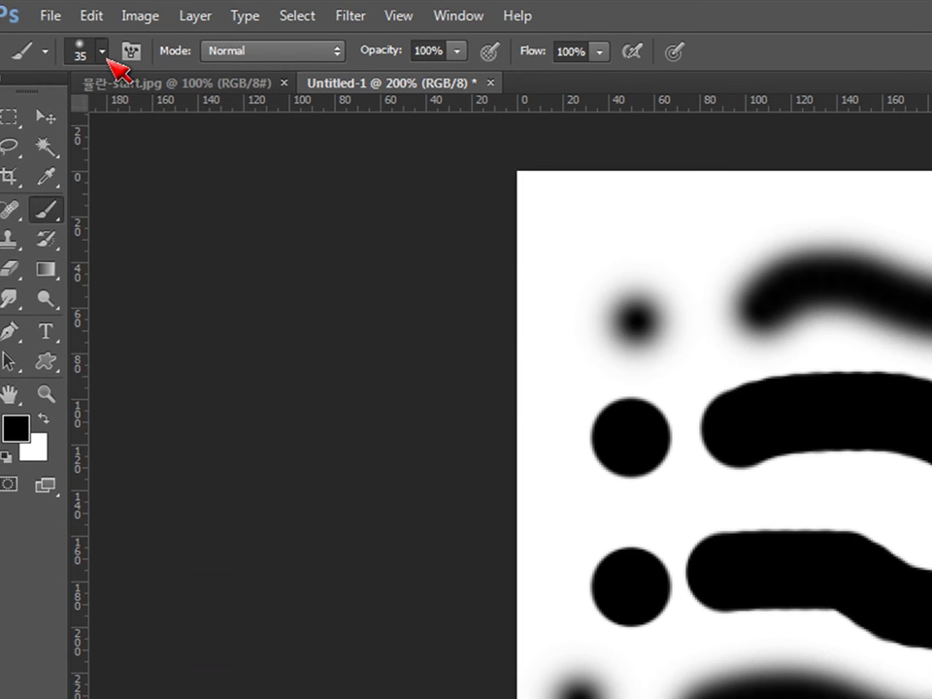
Replace the current brushes with the M Brushes set and enlarge the preset list so all its brushes fit
click(48, 45)
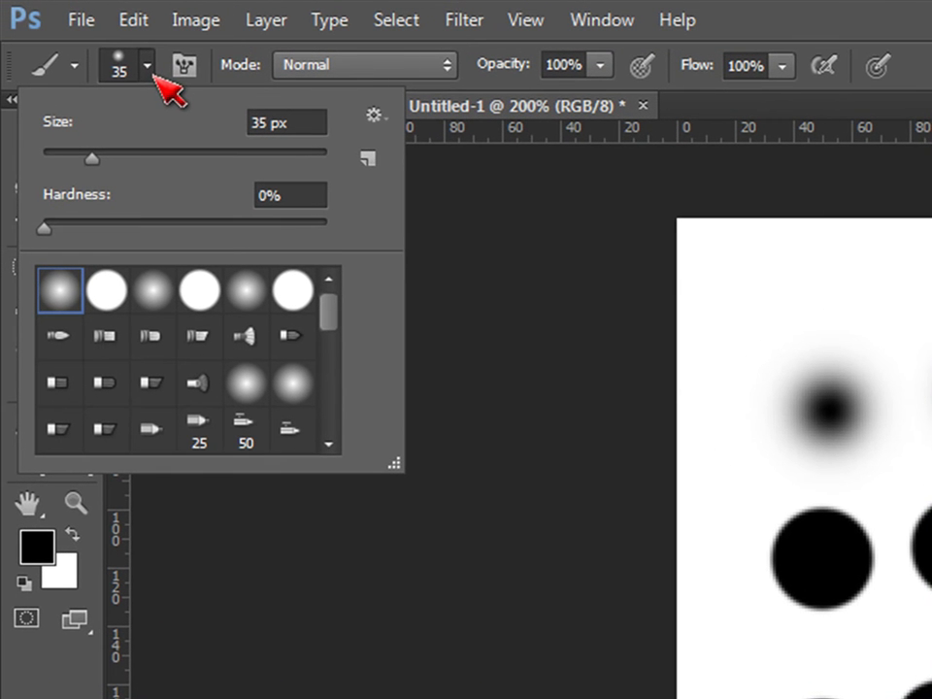
click(373, 115)
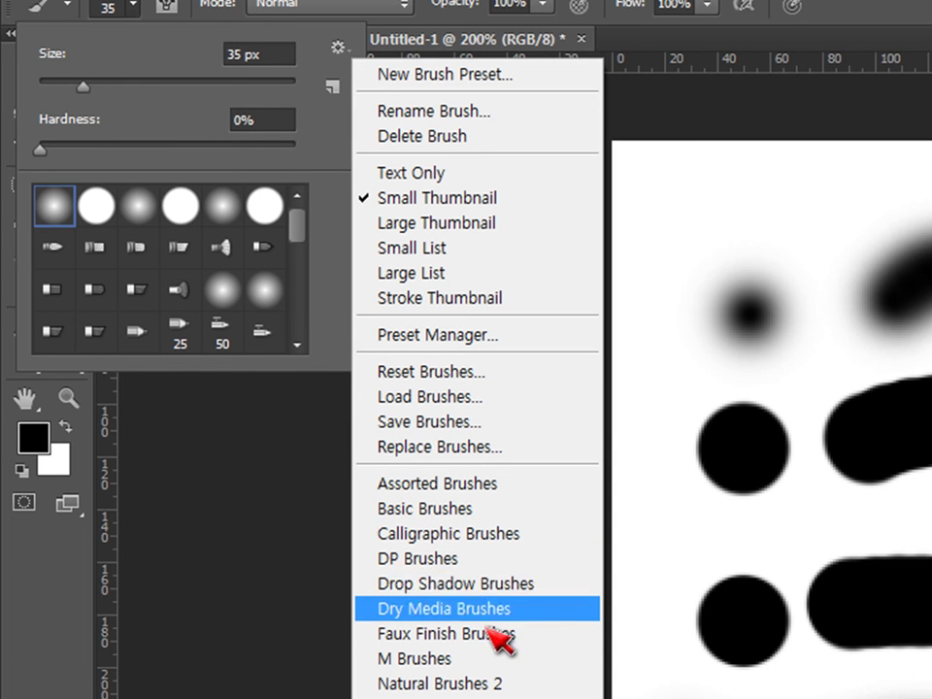
click(456, 660)
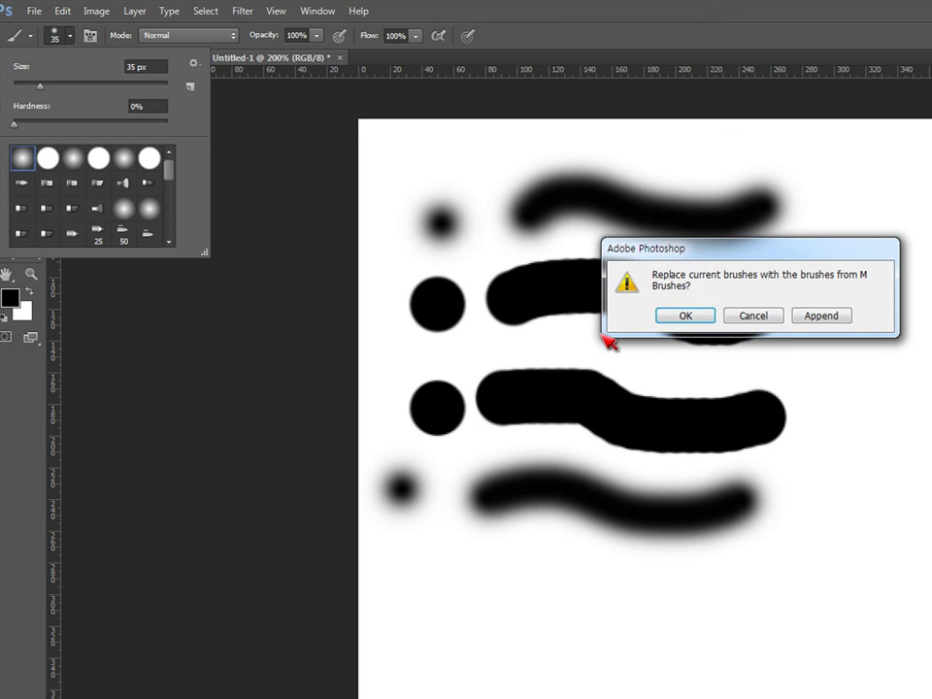
click(686, 315)
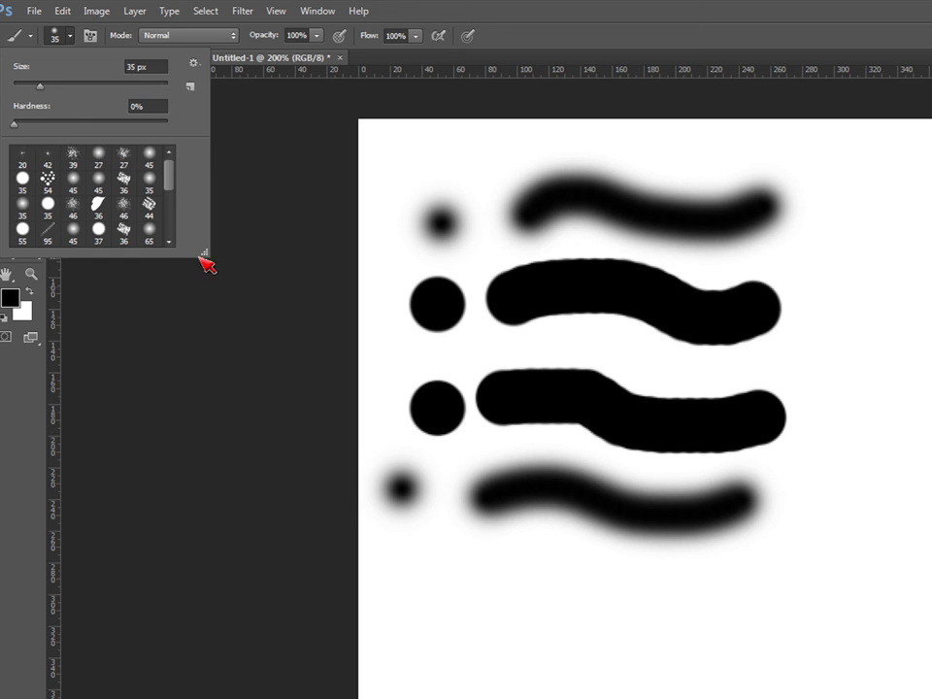
drag(206, 256, 330, 464)
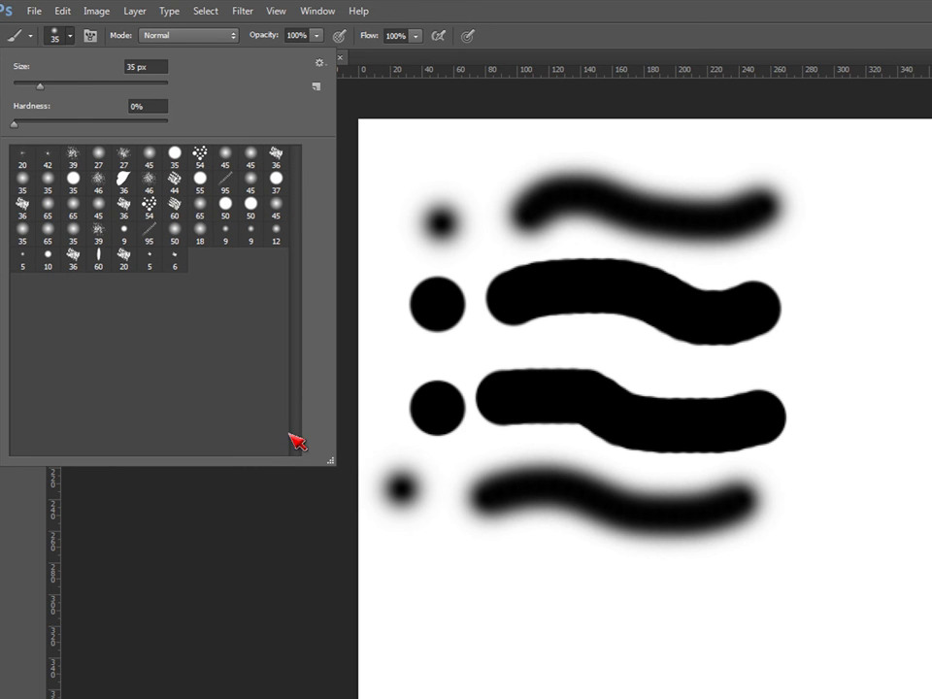
Choose the 54 px circle-cluster brush and stamp speckled black blotches across the lower and right parts of the canvas
click(202, 153)
click(499, 588)
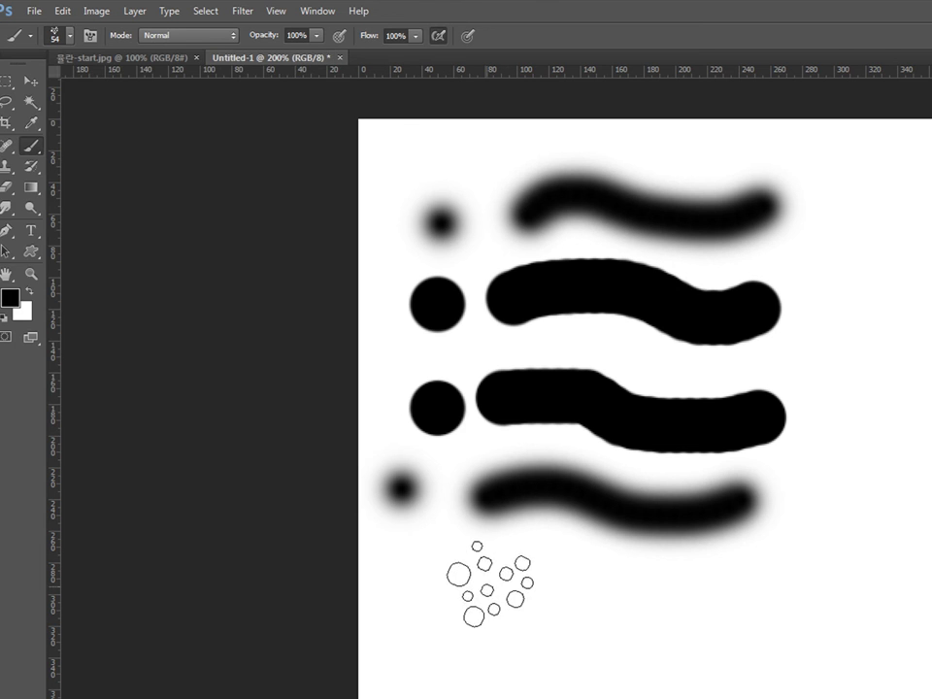
click(739, 597)
click(836, 435)
click(879, 279)
click(881, 488)
click(708, 555)
click(606, 598)
click(831, 641)
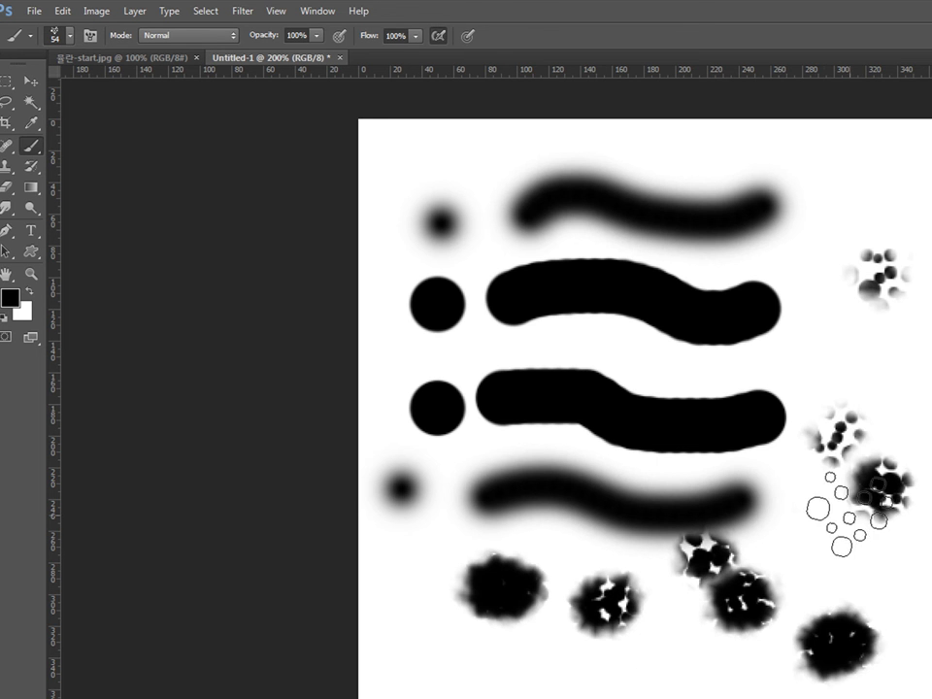
Paint thick rough-edged strokes over the hard strokes with the circle-cluster brush and add more blotches along the canvas's edges
drag(842, 524, 813, 386)
drag(759, 311, 862, 315)
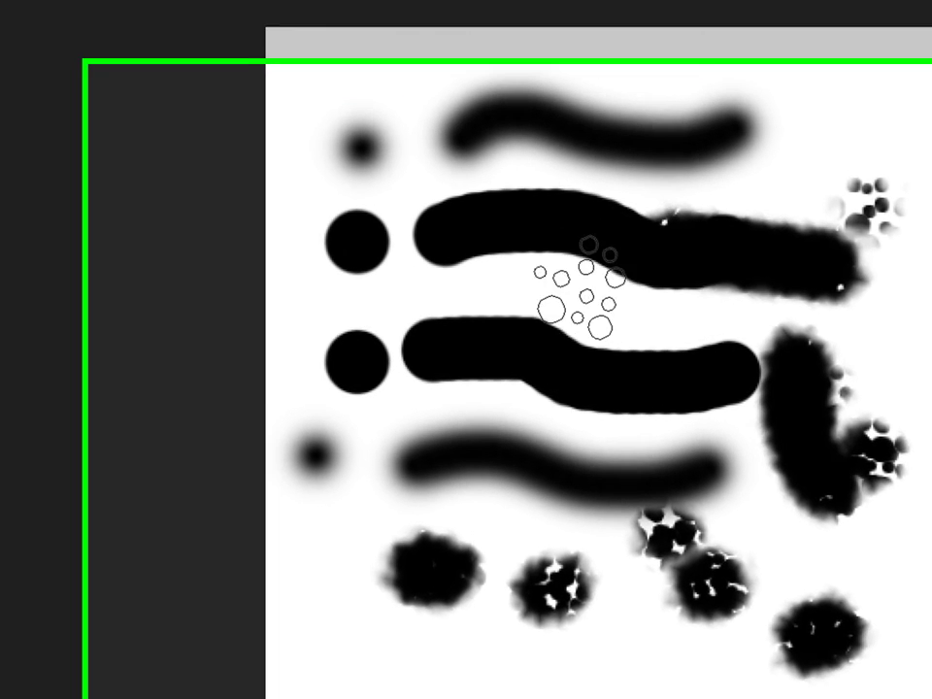
drag(428, 334, 648, 256)
drag(611, 412, 638, 179)
click(917, 275)
click(823, 135)
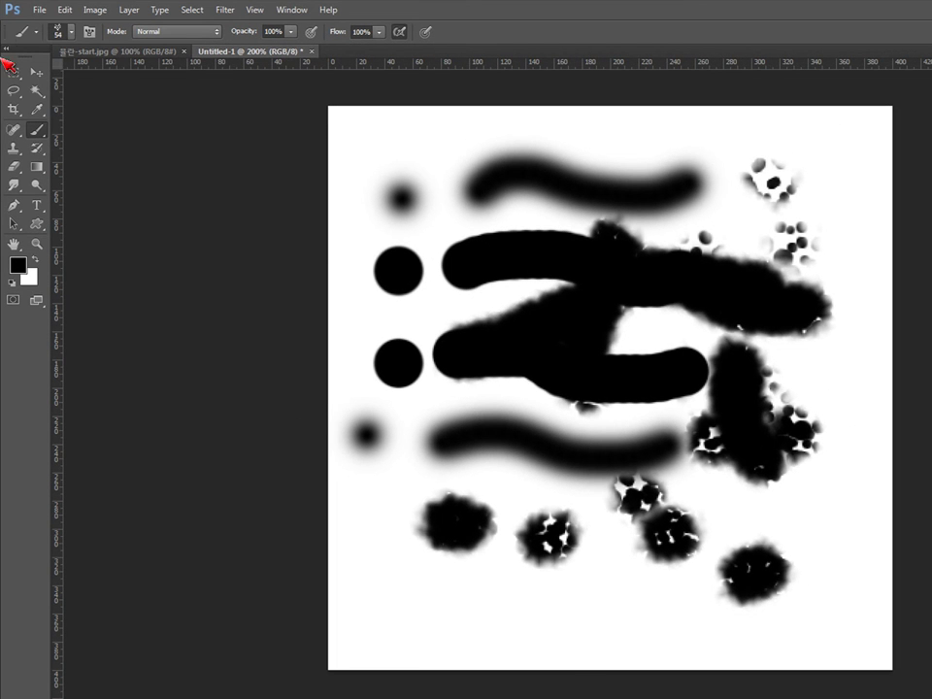
mouse_move(339, 495)
mouse_down()
mouse_move(400, 526)
mouse_move(387, 572)
mouse_move(557, 653)
mouse_move(728, 636)
mouse_up()
Choose the 36 px textured brush and paint grainy strokes around and across the existing shapes
click(76, 34)
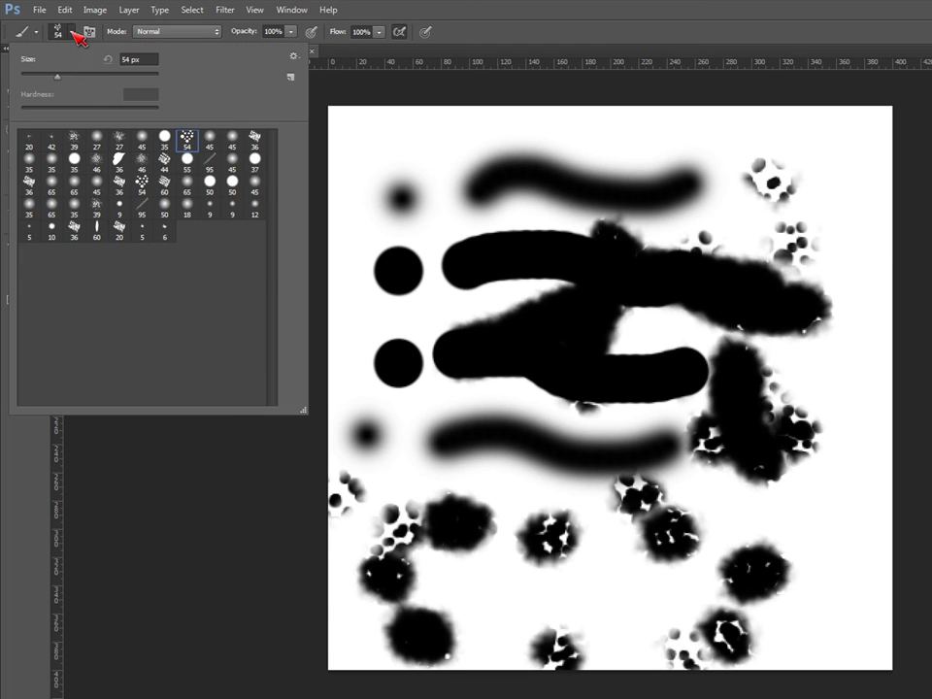
double_click(121, 184)
click(415, 208)
click(427, 269)
drag(410, 371, 509, 394)
drag(332, 301, 429, 203)
drag(566, 148, 693, 141)
drag(825, 137, 773, 274)
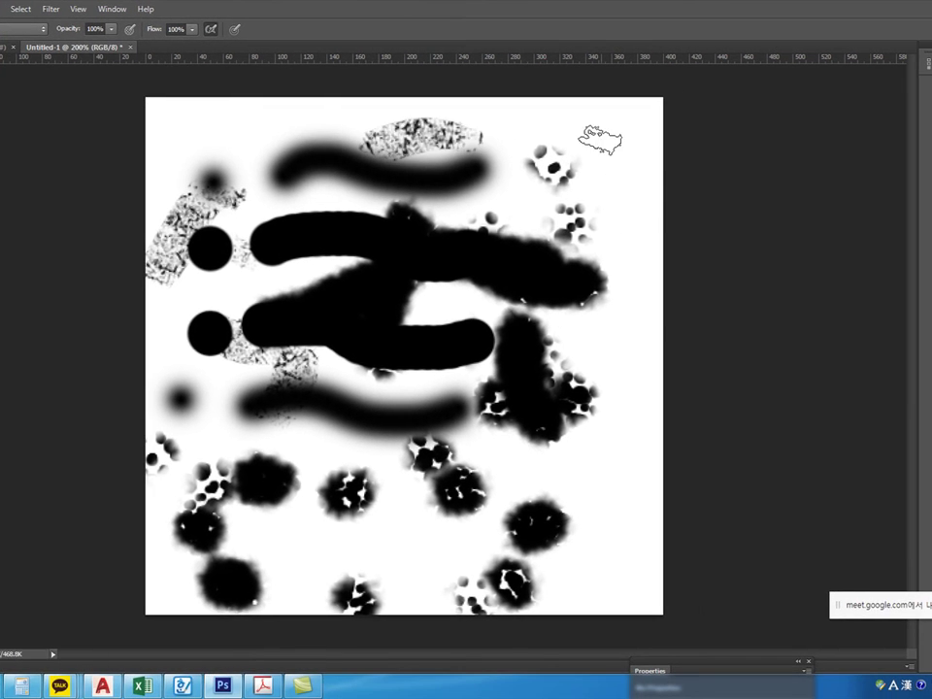
drag(524, 427, 291, 532)
drag(228, 500, 514, 311)
drag(544, 243, 670, 180)
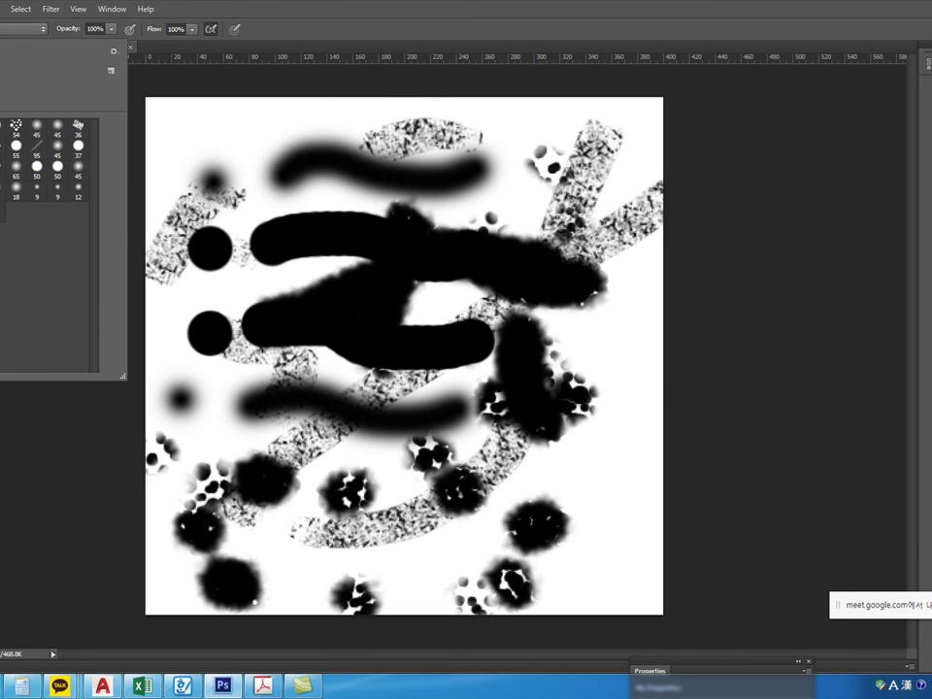
Paint a dense rough black patch on the canvas's right side and short bristly strokes along its upper edge
click(537, 333)
mouse_move(537, 333)
mouse_down()
mouse_move(624, 384)
mouse_move(624, 499)
mouse_move(611, 543)
mouse_up()
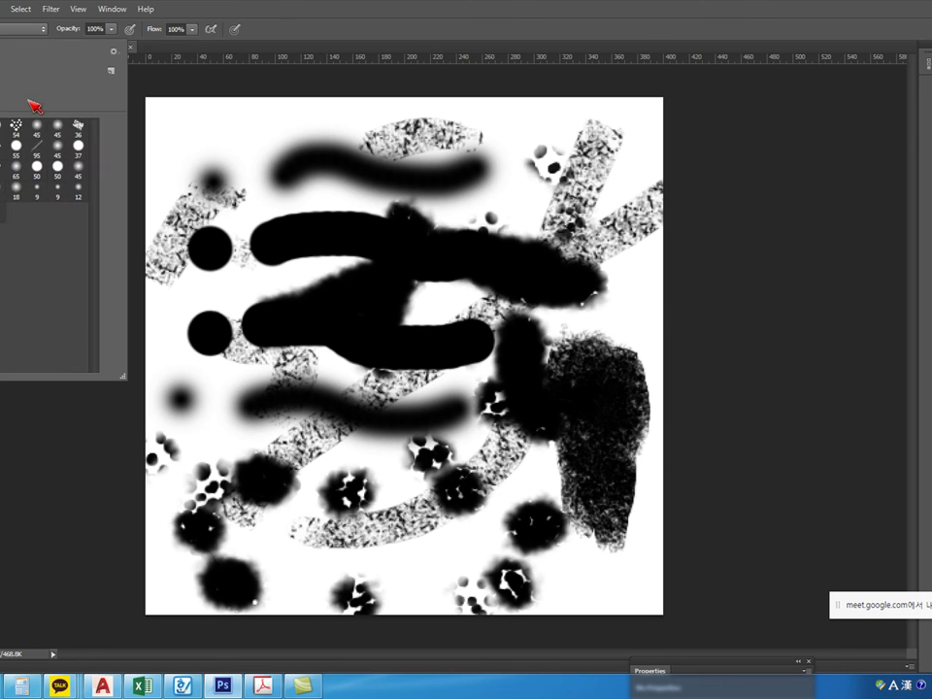
key(Escape)
mouse_move(221, 147)
mouse_down()
mouse_move(242, 136)
mouse_move(209, 146)
mouse_up()
drag(286, 134, 374, 104)
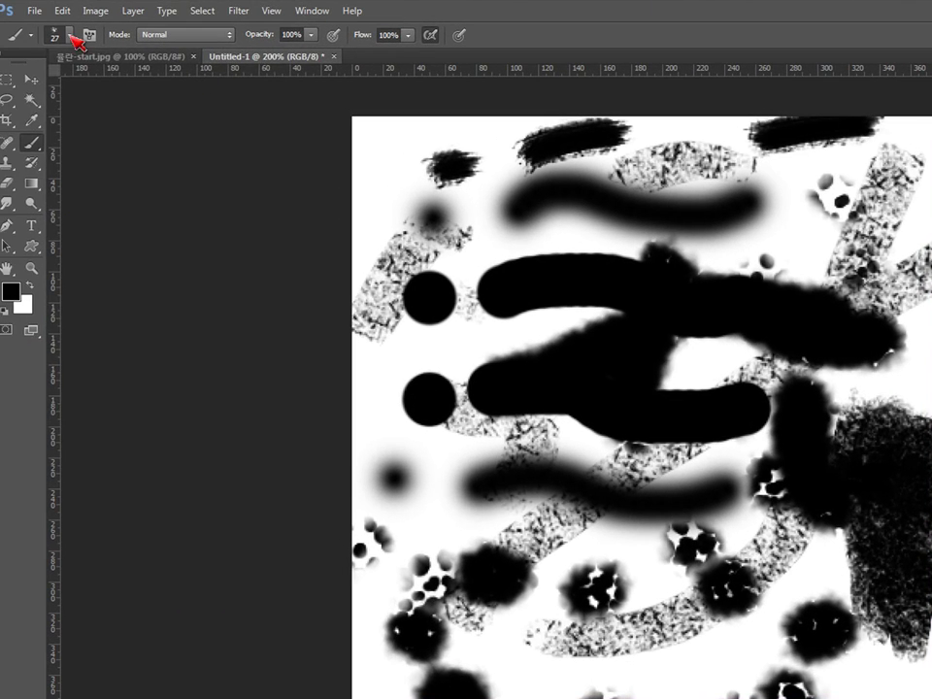
Replace the current brushes with the Assorted Brushes set
click(72, 36)
click(316, 62)
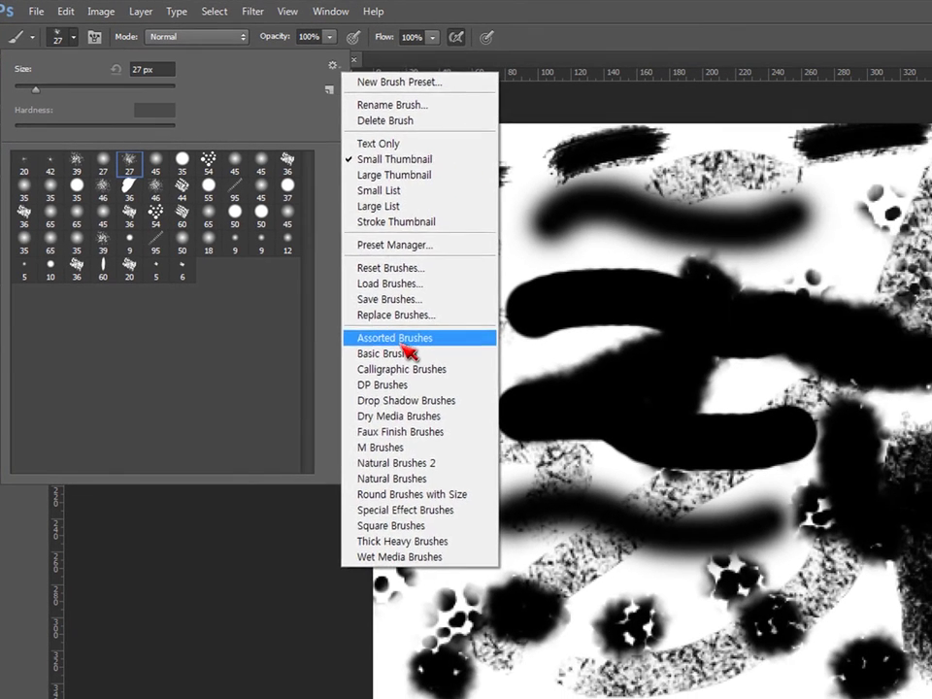
click(449, 376)
click(691, 327)
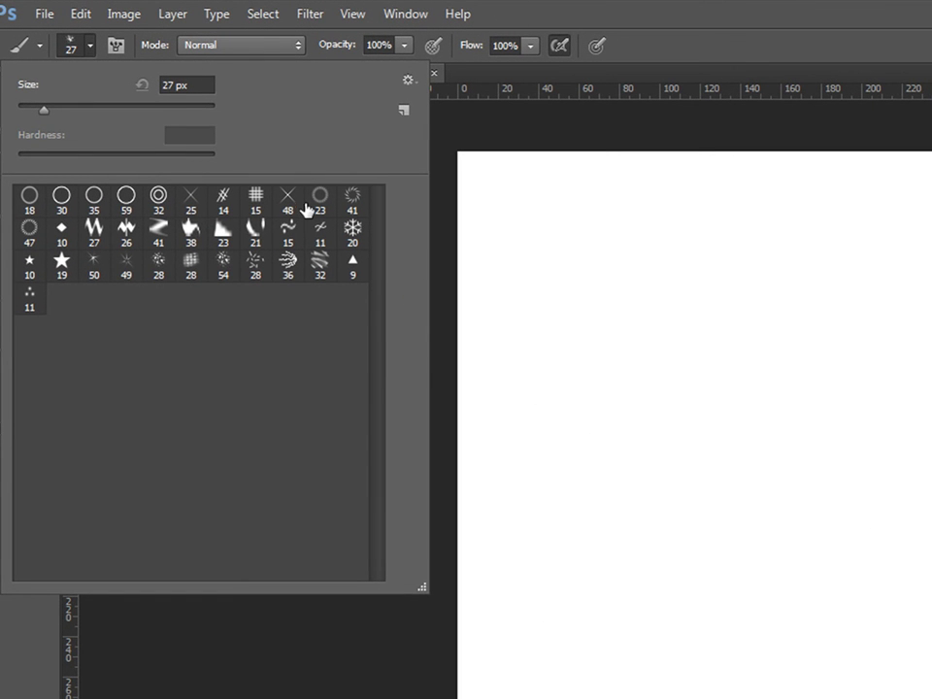
Choose the 48 px thin cross brush and stamp single crosses and short crossed strokes over the canvas's upper half
click(290, 197)
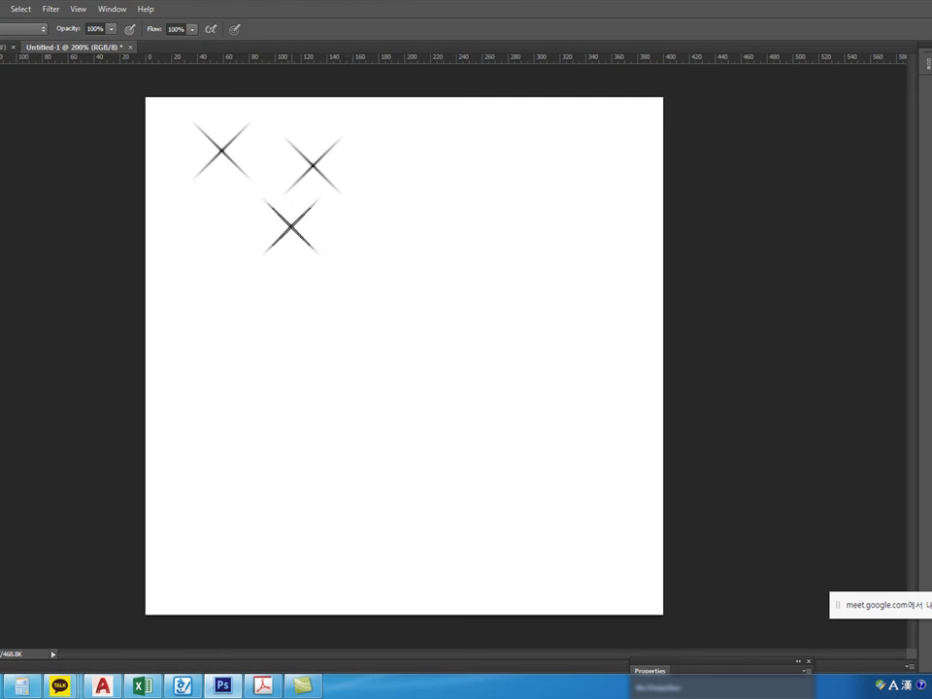
click(252, 247)
click(262, 244)
click(346, 248)
click(370, 194)
mouse_move(437, 189)
mouse_down()
mouse_move(535, 153)
mouse_move(620, 216)
mouse_up()
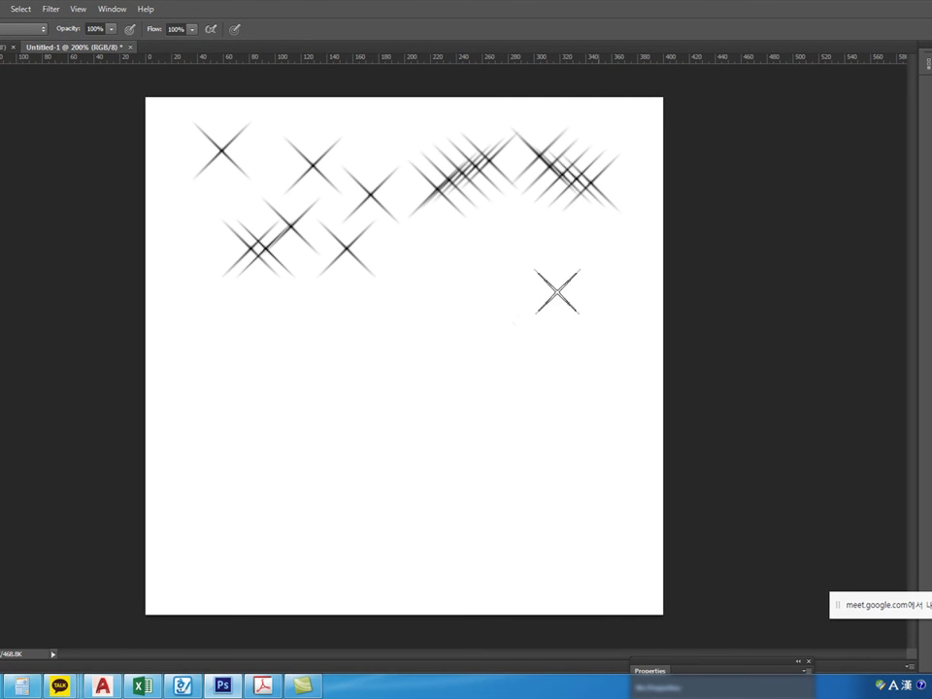
click(446, 352)
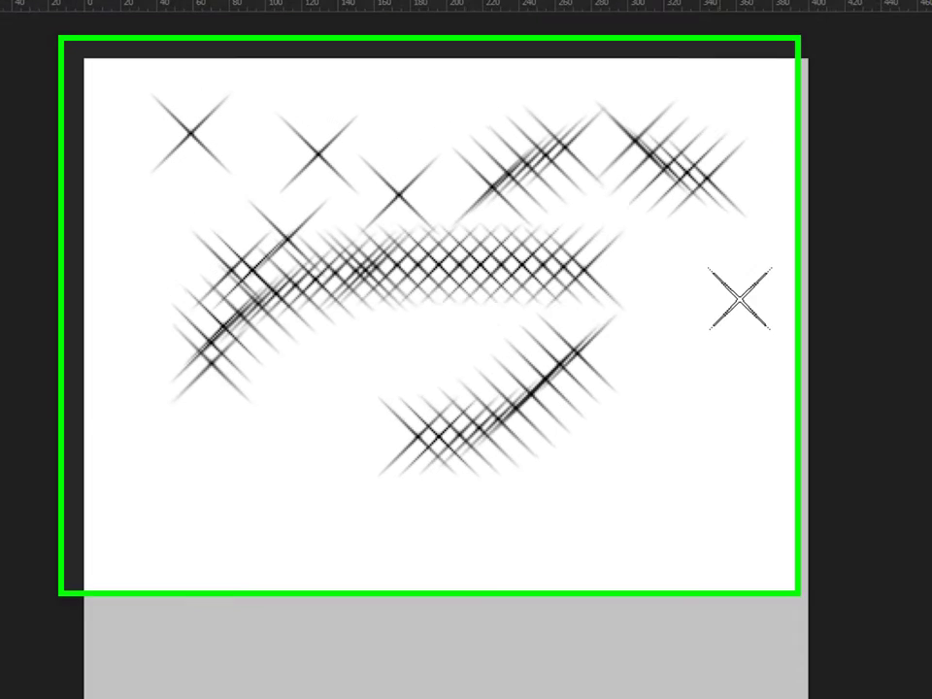
Paint long sweeping, overlapping strokes of crosses across the canvas with the 48 px cross brush
mouse_move(250, 579)
mouse_down()
mouse_move(432, 551)
mouse_move(661, 557)
mouse_up()
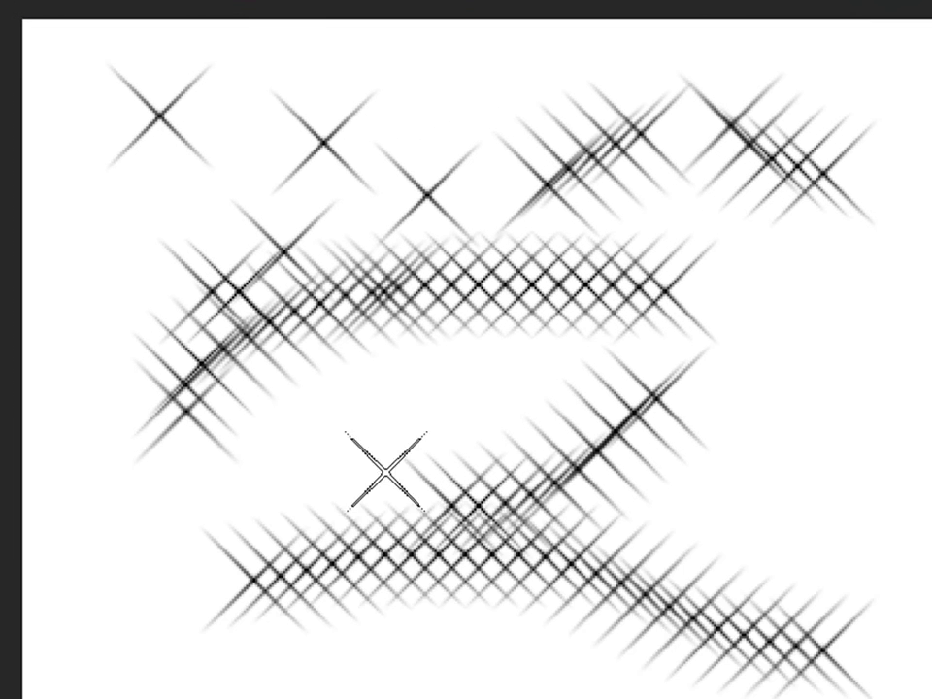
drag(180, 548, 621, 383)
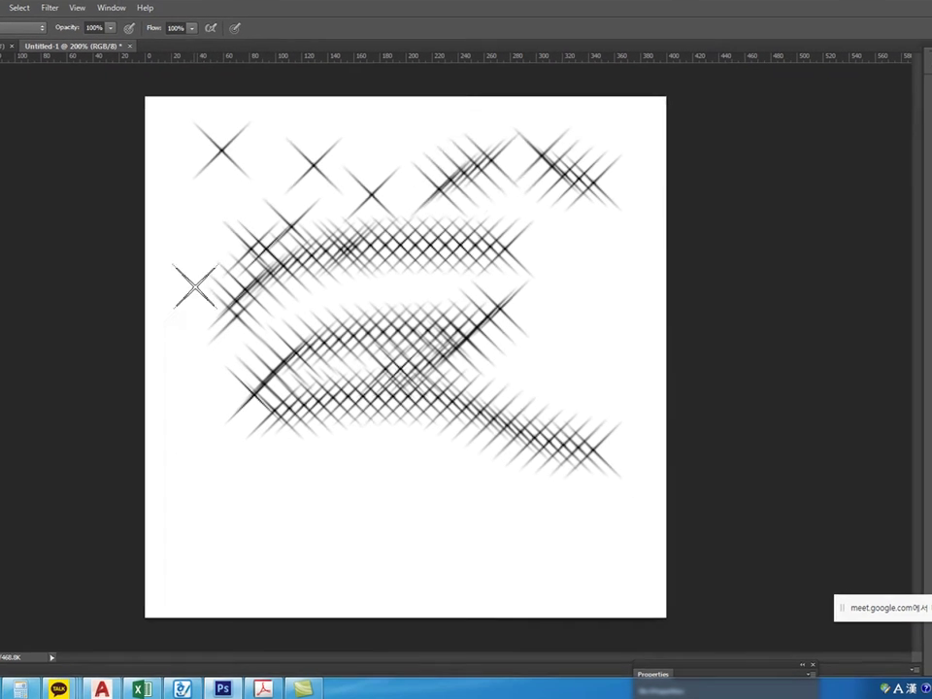
drag(126, 250, 845, 319)
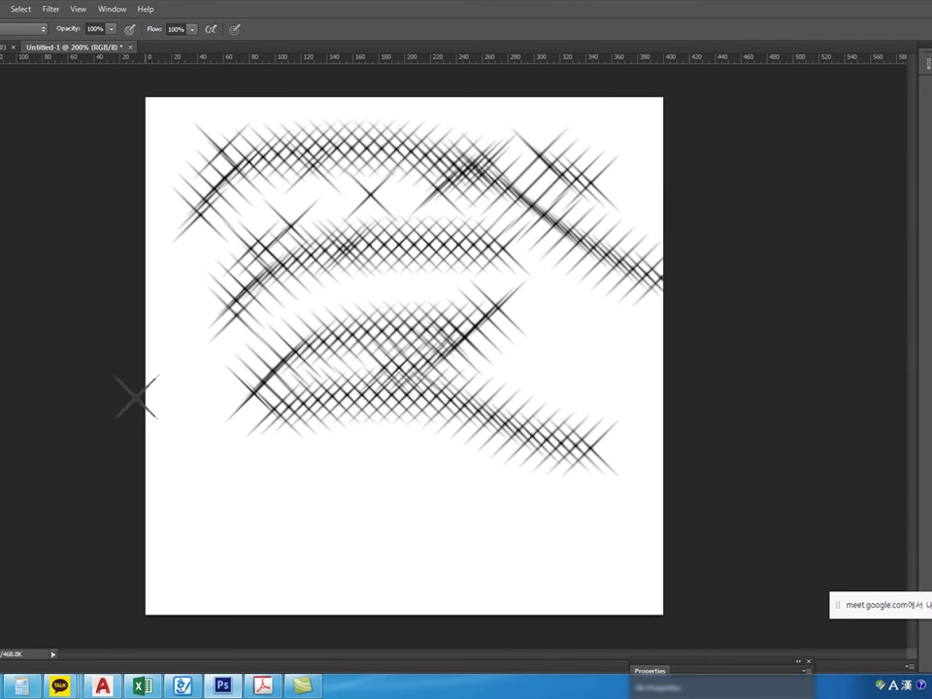
drag(92, 469, 856, 616)
drag(683, 484, 250, 476)
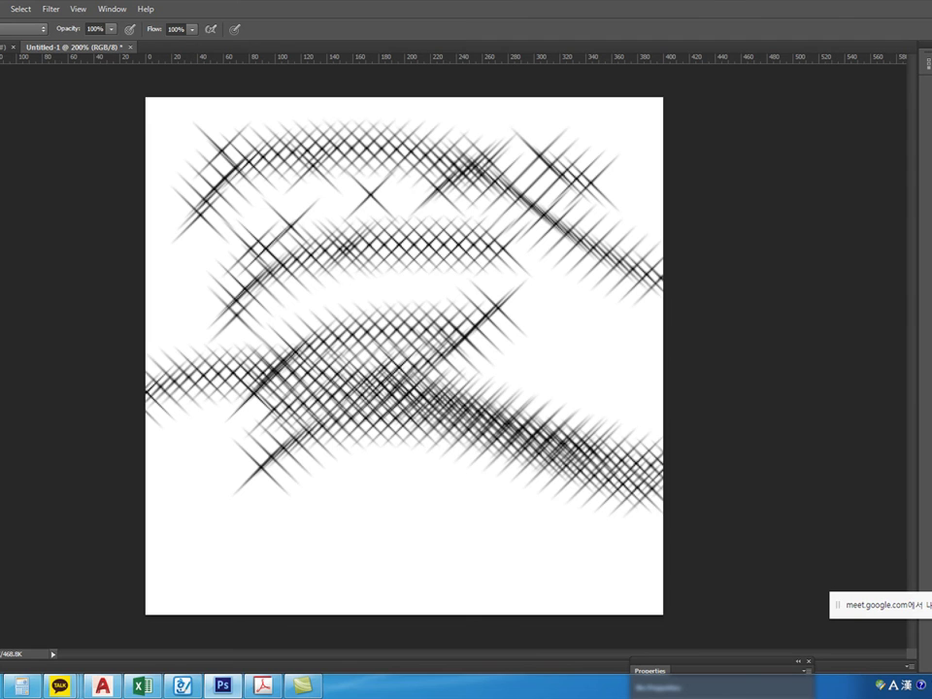
click(2, 29)
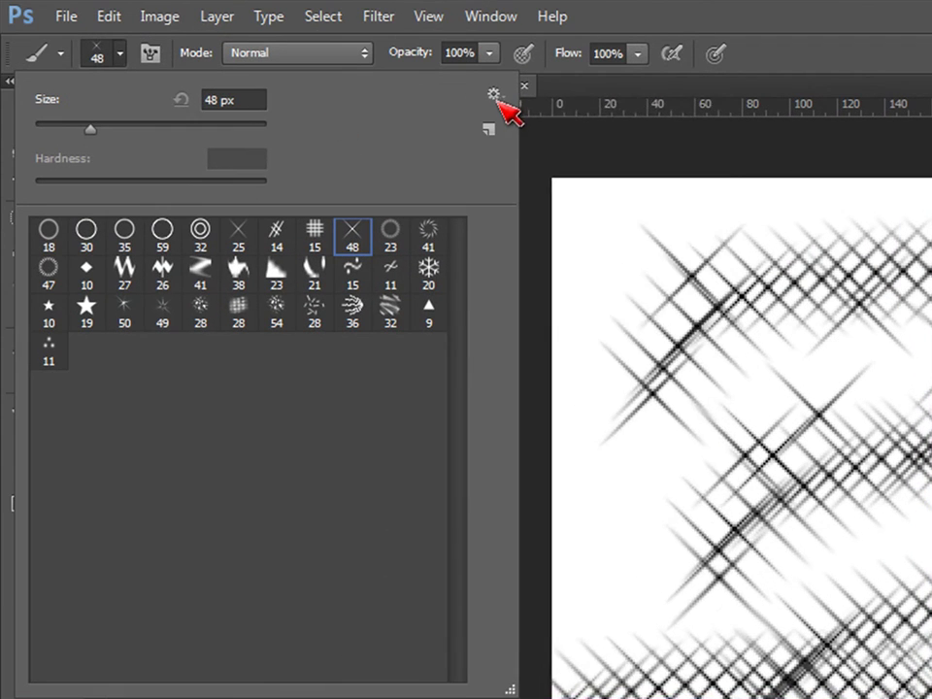
click(494, 94)
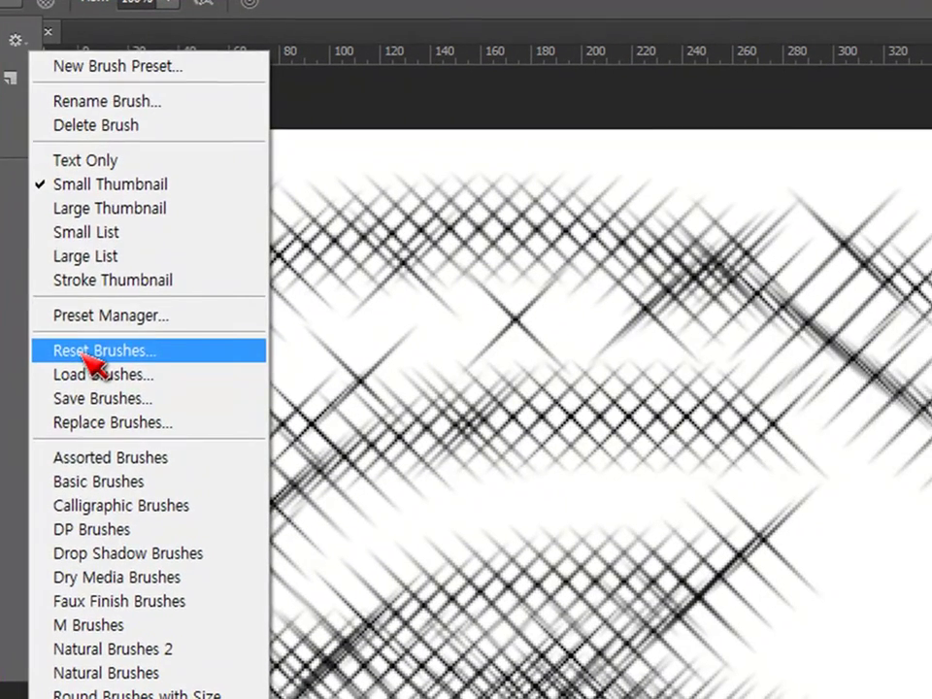
click(552, 387)
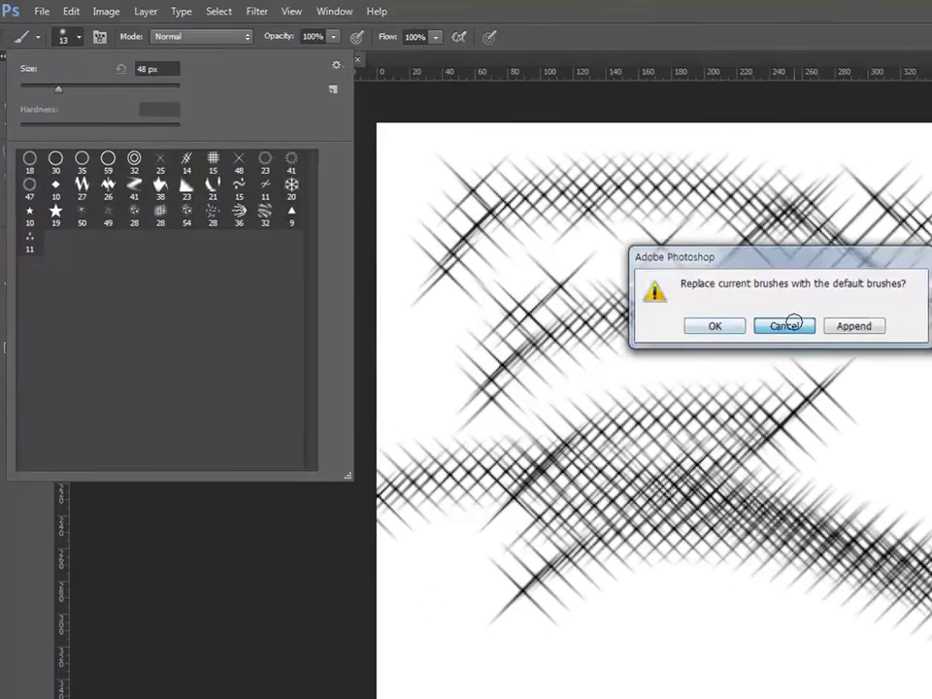
click(718, 439)
Reset the brush presets, replacing the current set with the default brushes, and close the preset list
click(337, 72)
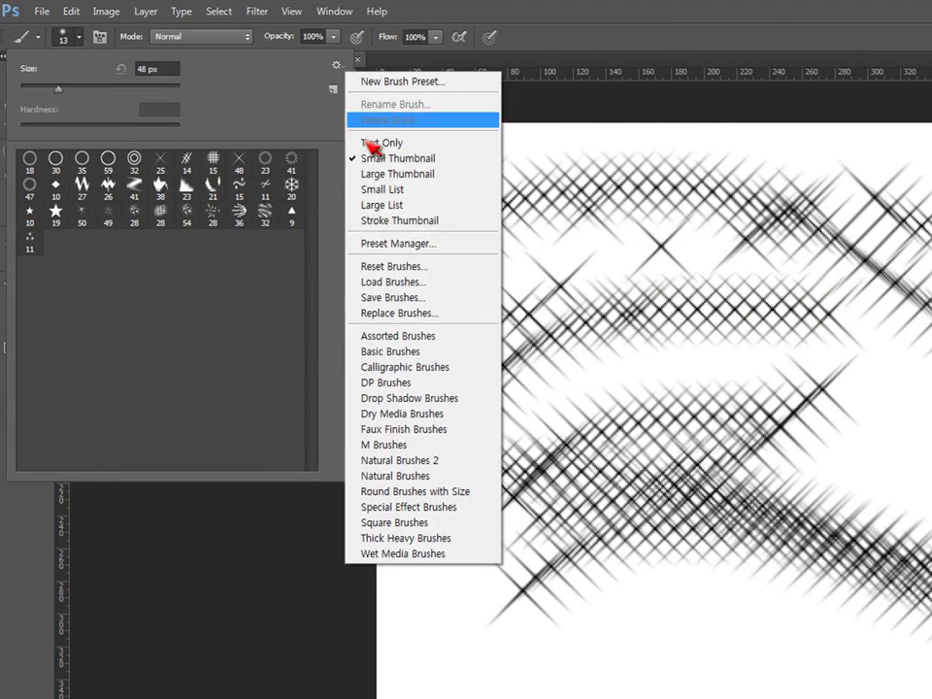
click(409, 266)
click(707, 326)
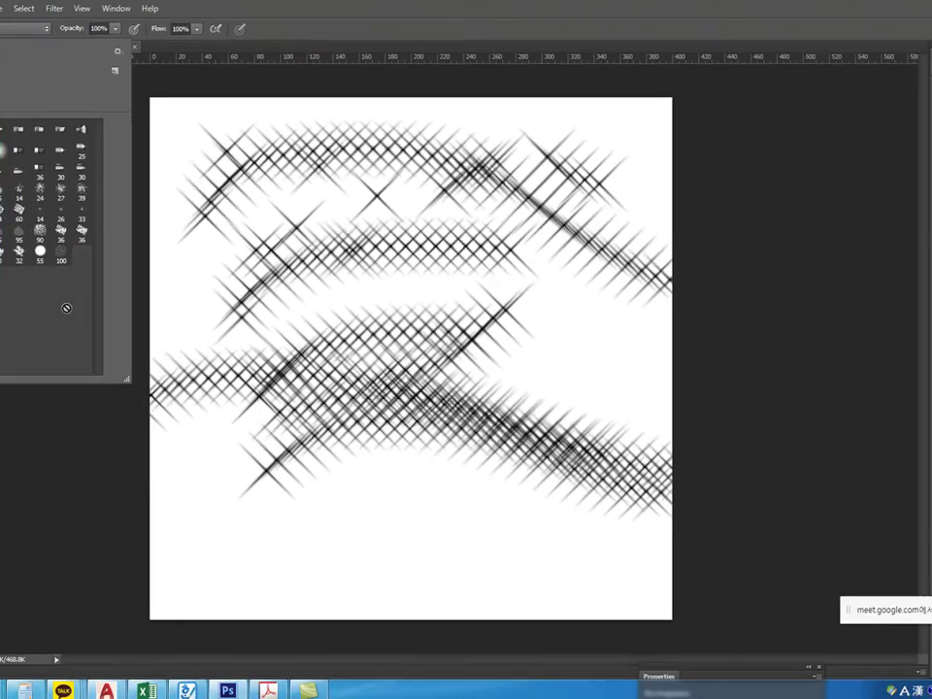
key(Escape)
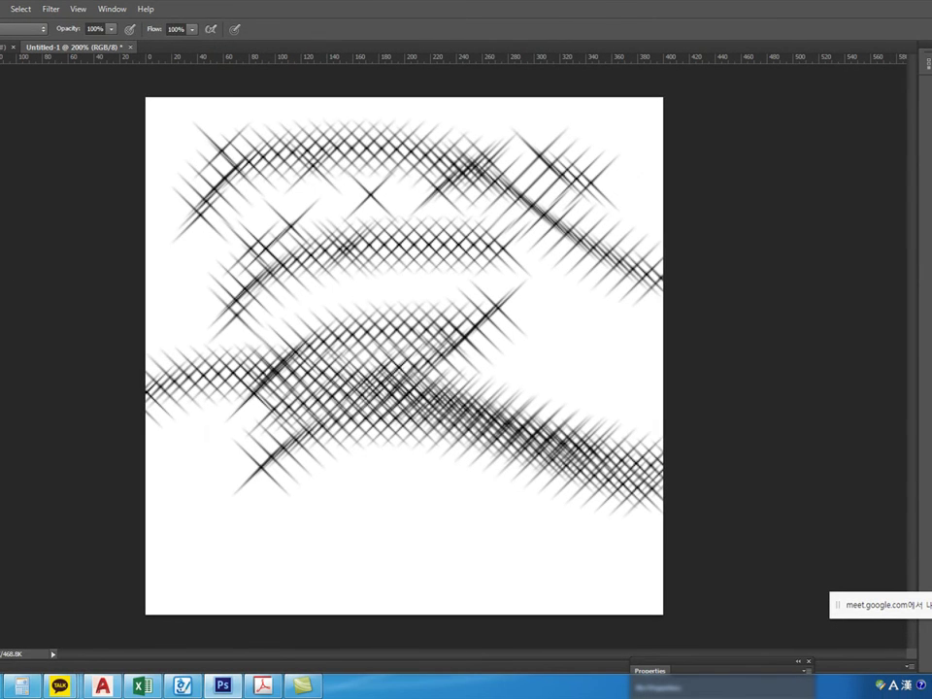
Set the foreground color to red ca1919 and paint several curved strokes of red crosses over the black ones
click(237, 194)
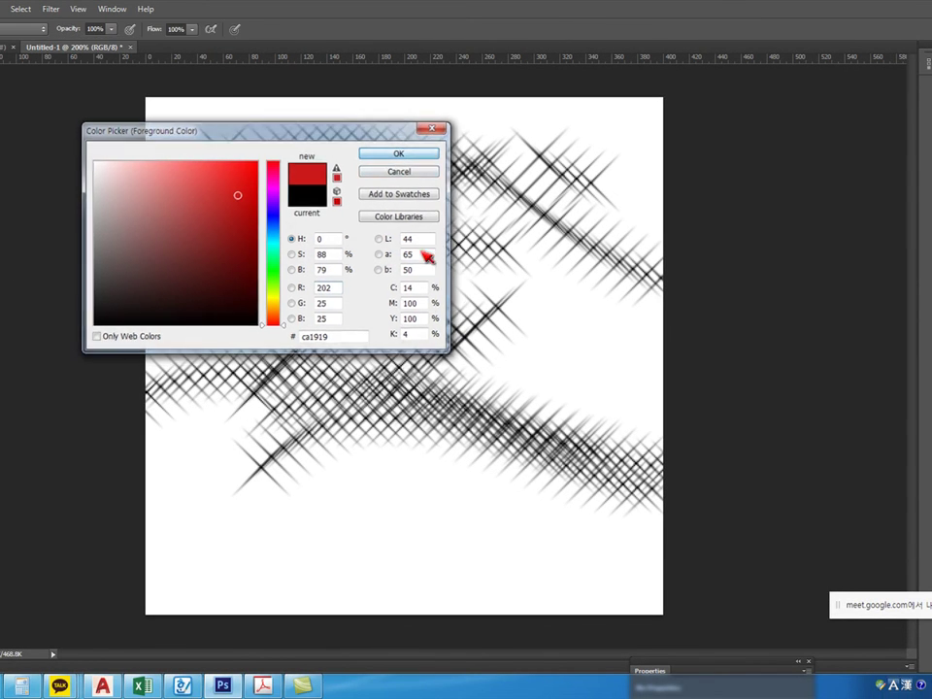
click(401, 156)
click(475, 323)
drag(475, 322, 644, 279)
drag(486, 379, 643, 343)
drag(348, 185, 274, 278)
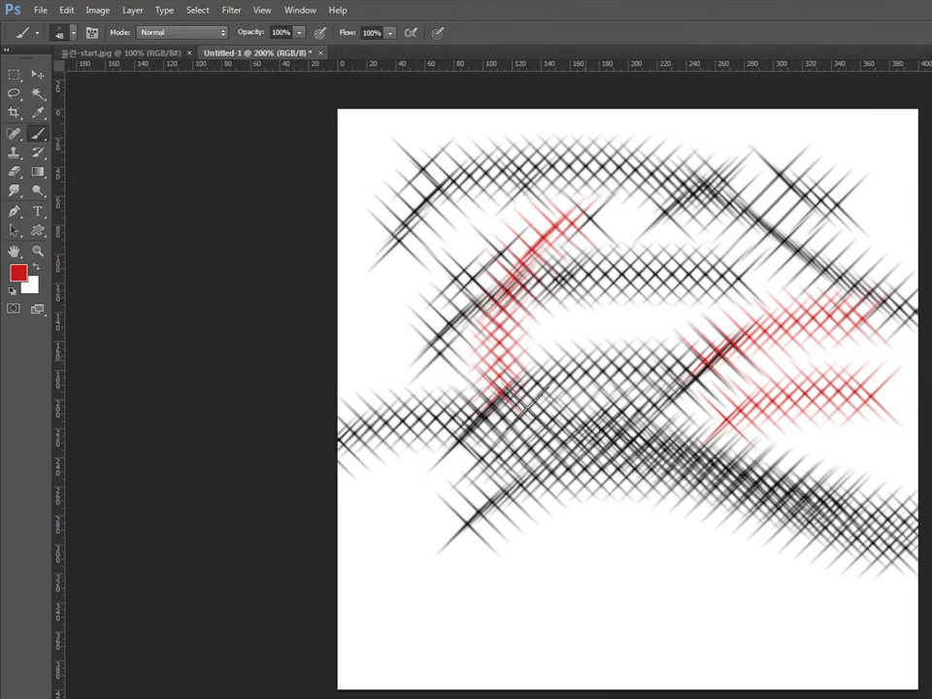
drag(280, 363, 496, 294)
drag(617, 554, 733, 505)
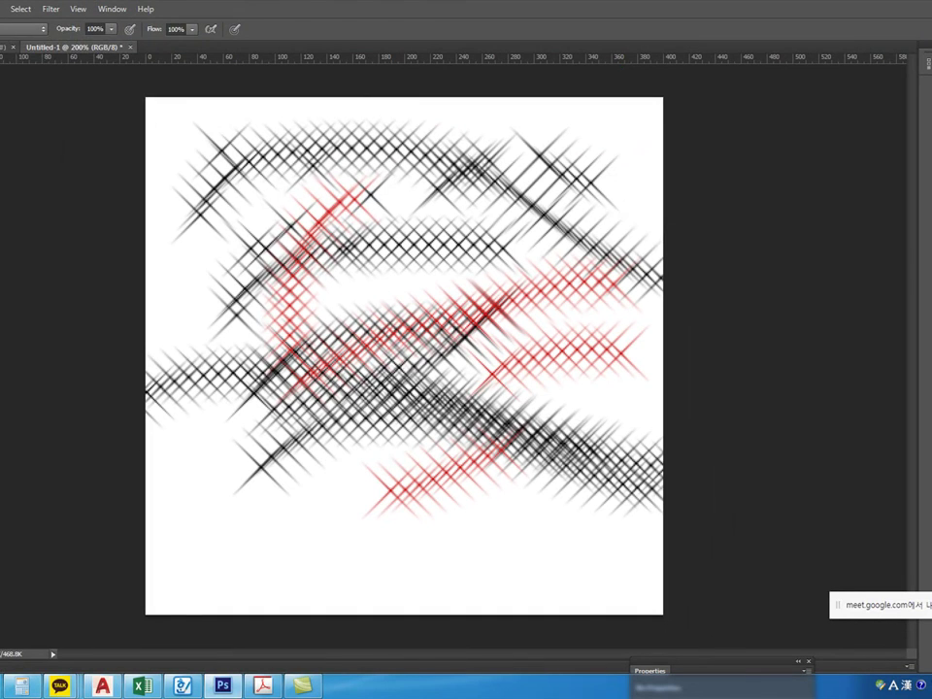
Paint a short wavy red stroke with a hard round brush near the canvas's lower-left corner, and undo the small square outline
key(F5)
key(F5)
drag(200, 558, 289, 551)
mouse_move(392, 544)
mouse_down()
mouse_move(452, 551)
mouse_move(406, 582)
mouse_move(403, 548)
mouse_up()
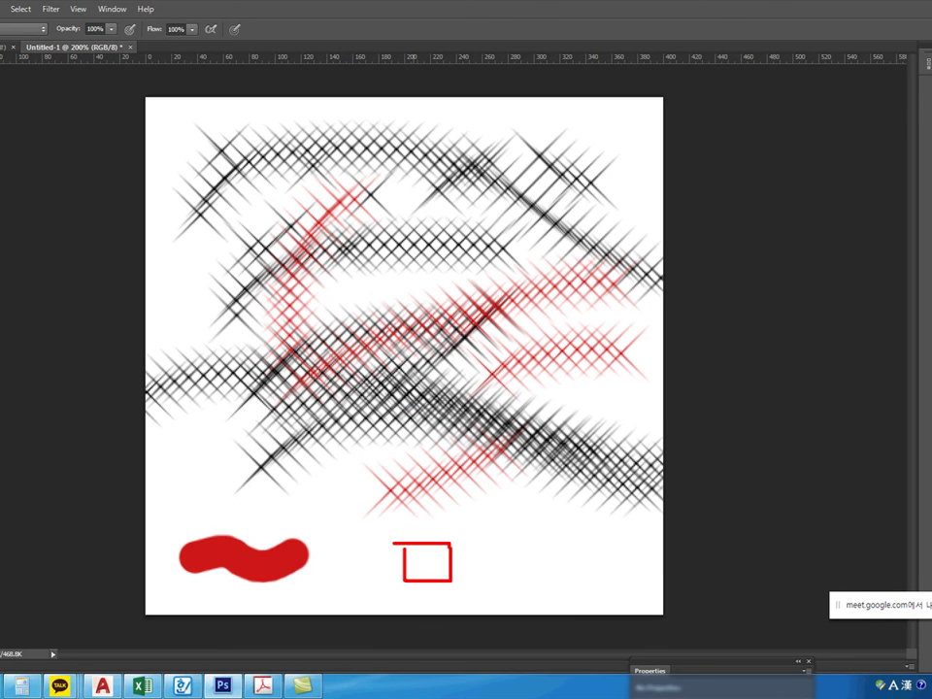
key(ctrl+z)
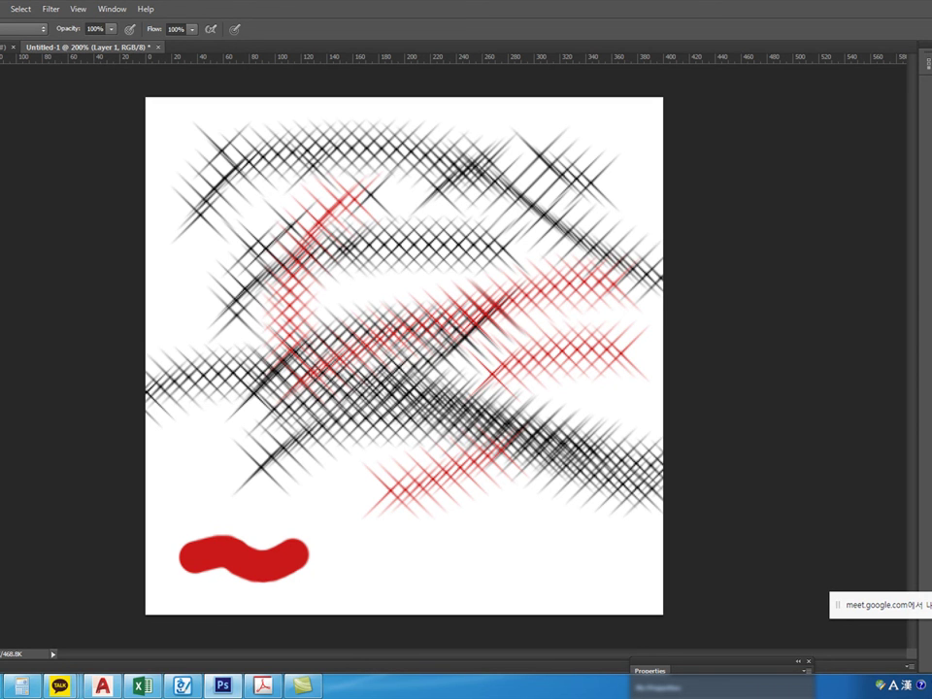
Merge the painted layer into the Background and clear the whole canvas to blank white
key(ctrl+e)
key(ctrl+a)
key(BackSpace)
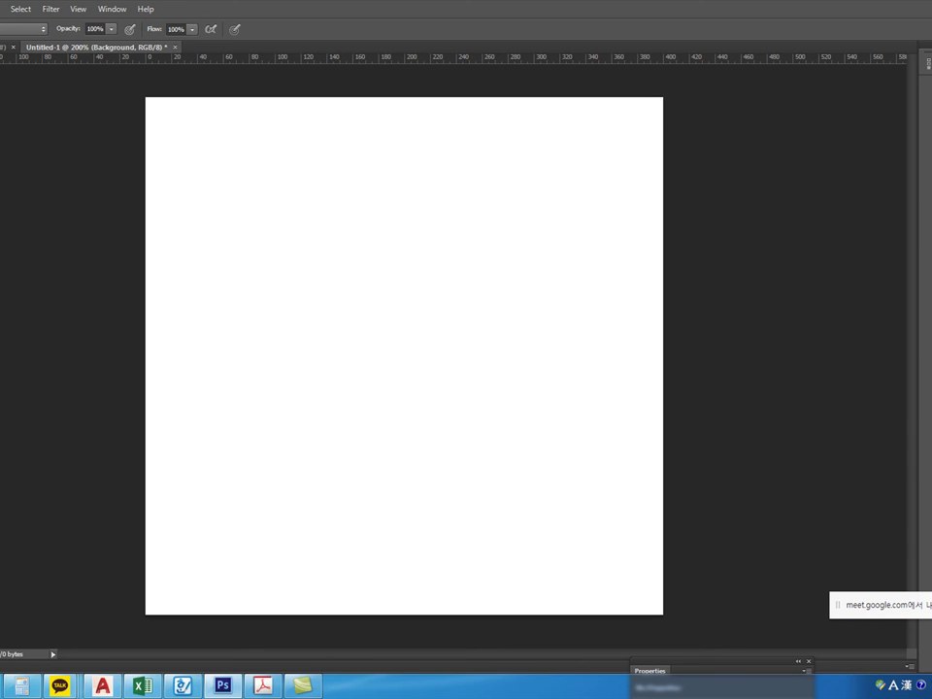
Add a new layer and make a square marquee selection about 33 px wide in the canvas's upper-left area
key(ctrl+shift+alt+n)
key(m)
drag(291, 217, 324, 248)
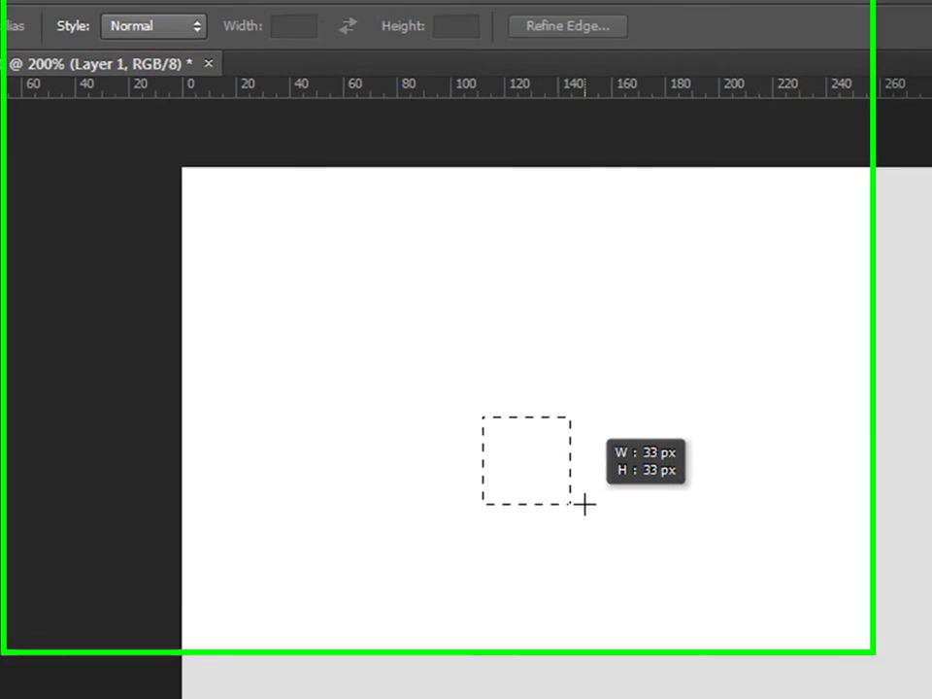
drag(583, 503, 584, 503)
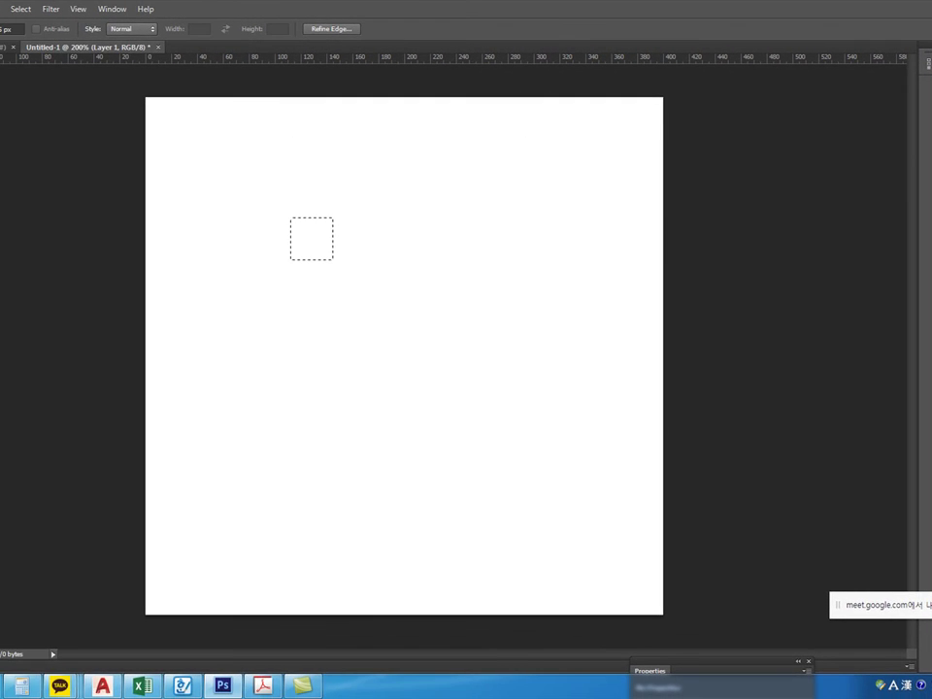
Set the foreground color to black and fill the square selection with it
key(i)
click(93, 322)
click(399, 154)
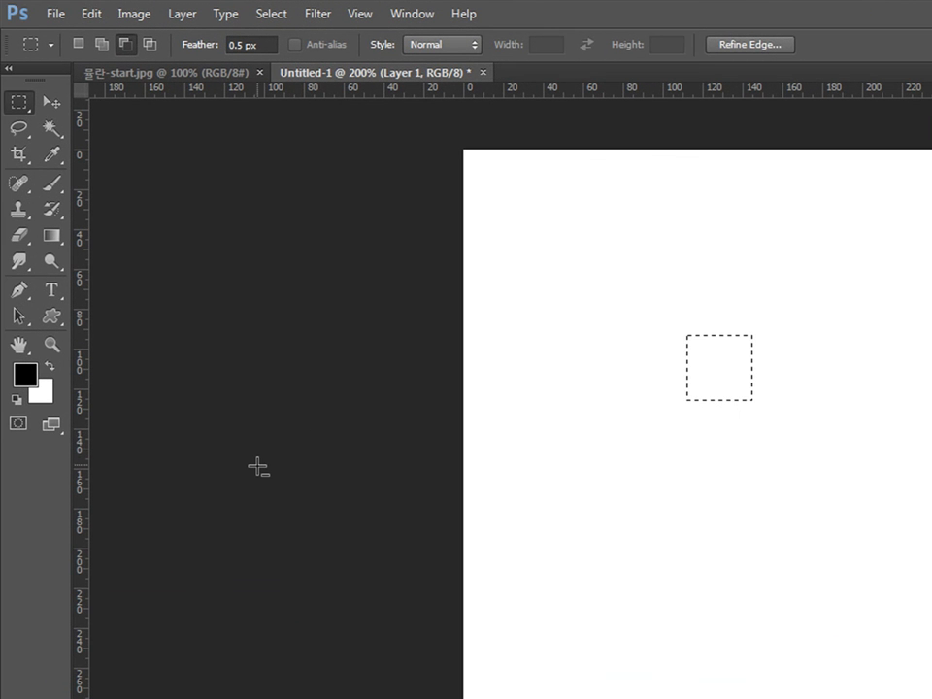
key(alt+BackSpace)
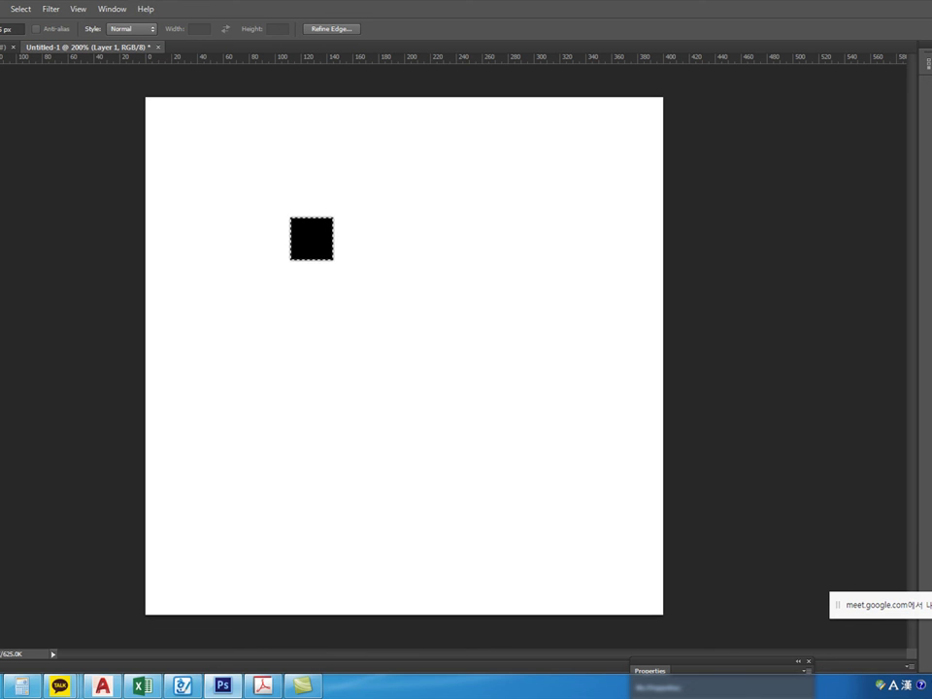
Define a brush preset named 네모 from the black square and deselect it
key(alt+e)
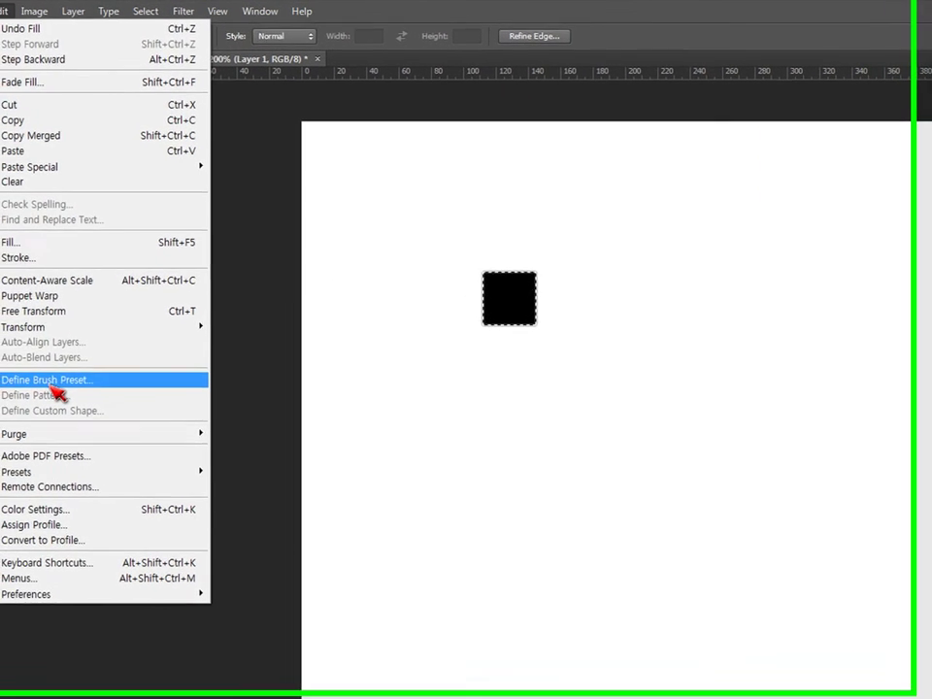
click(58, 304)
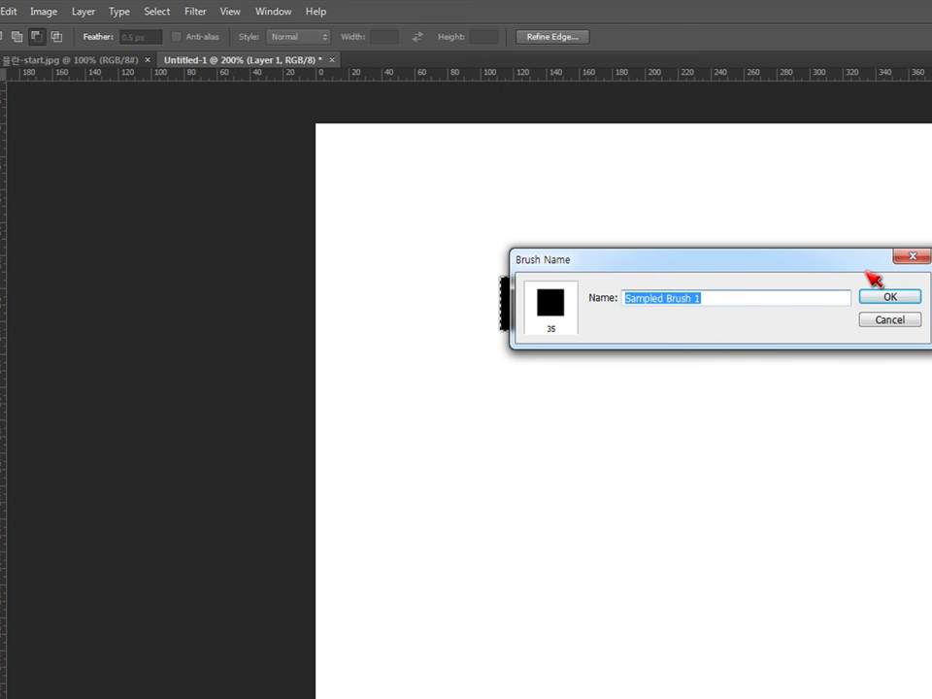
text(네모)
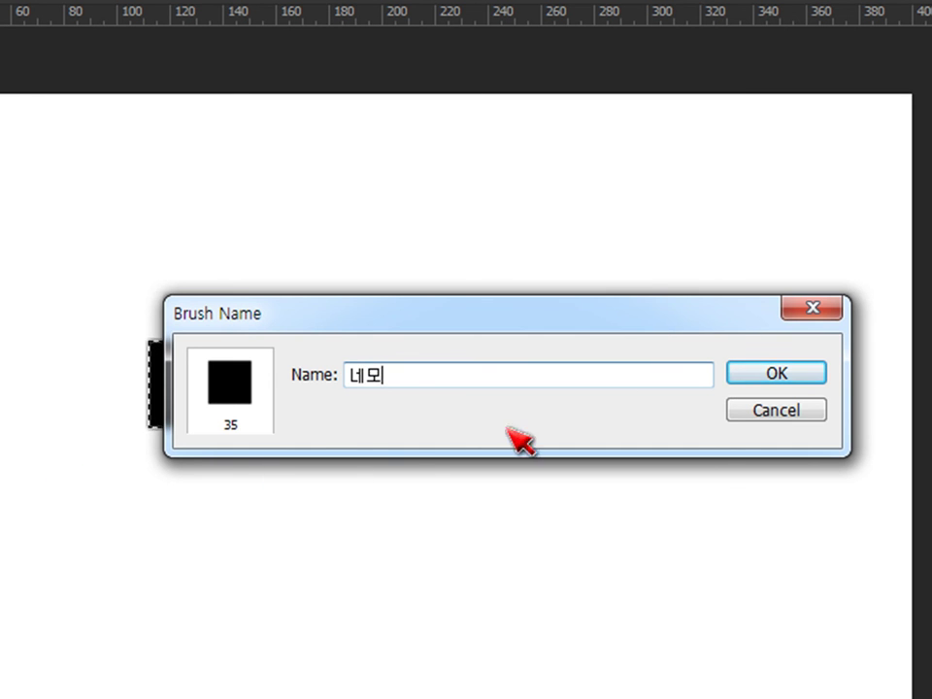
click(777, 378)
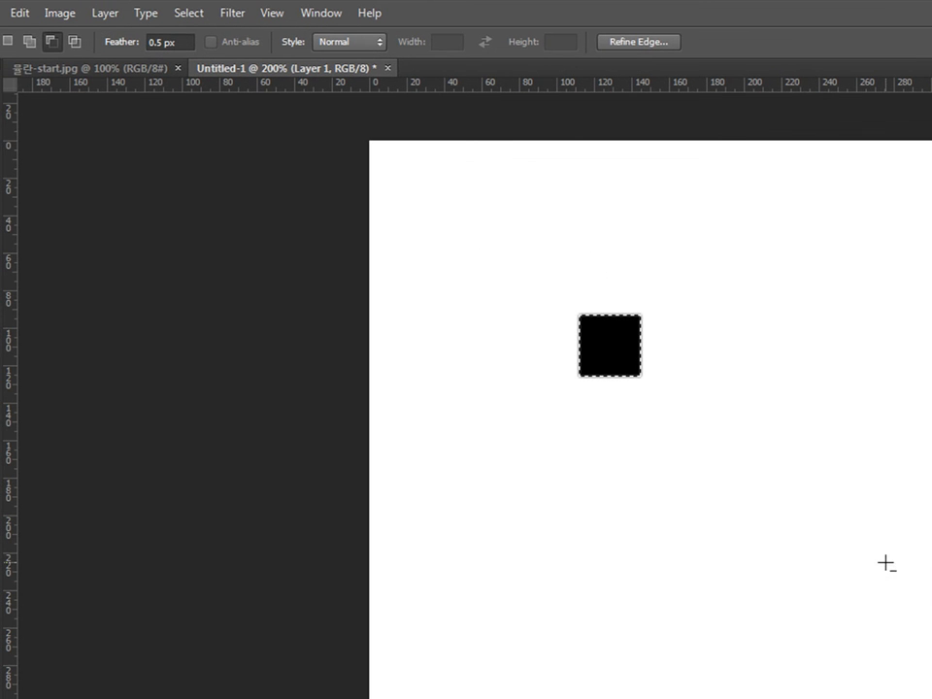
key(ctrl+d)
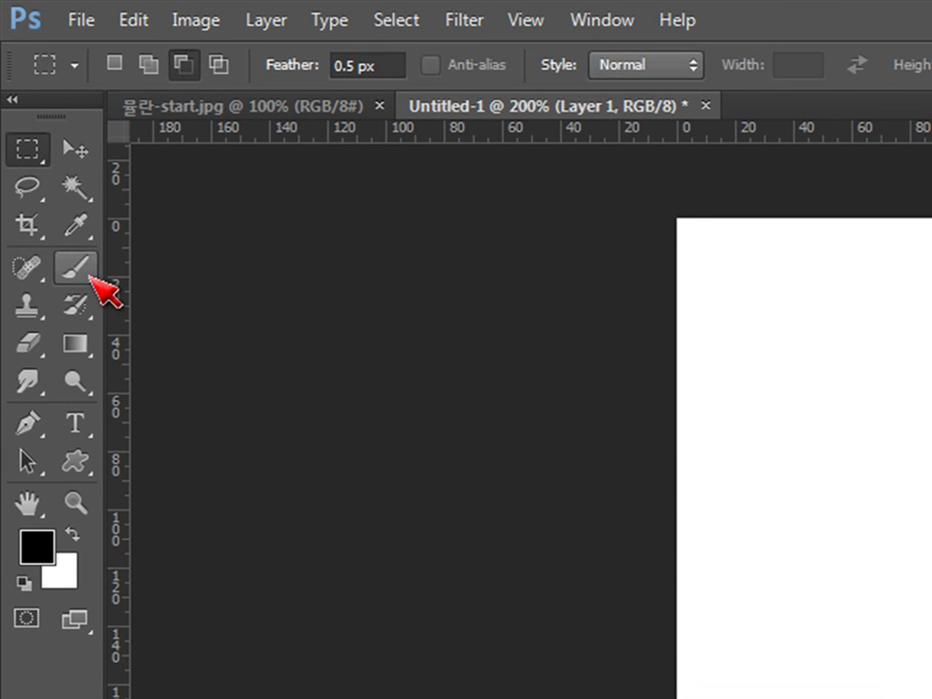
Activate the Brush tool and choose the custom 35 px square brush from the end of the presets
click(90, 280)
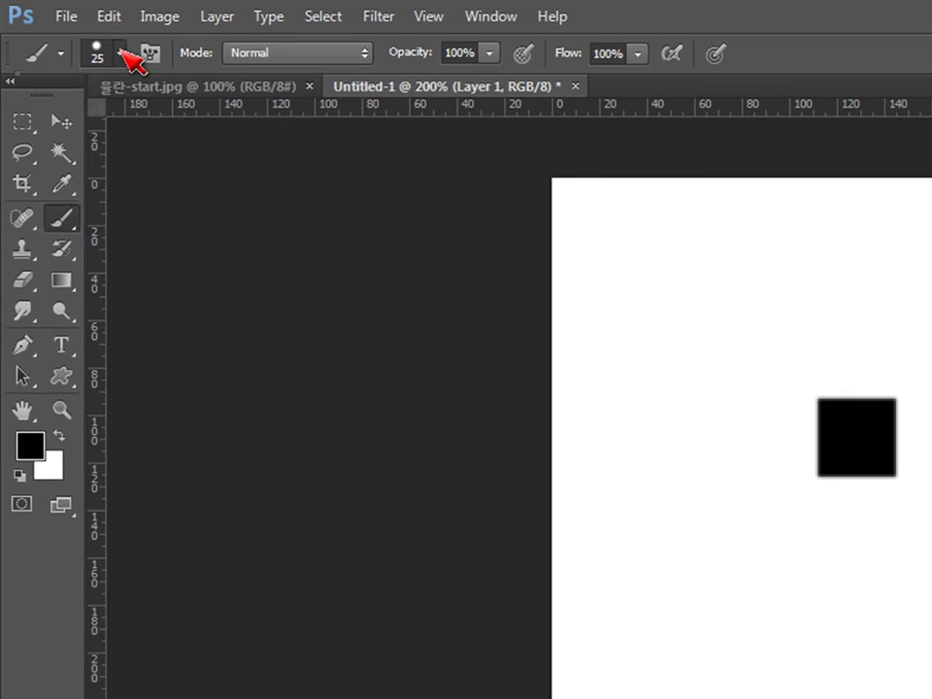
click(122, 54)
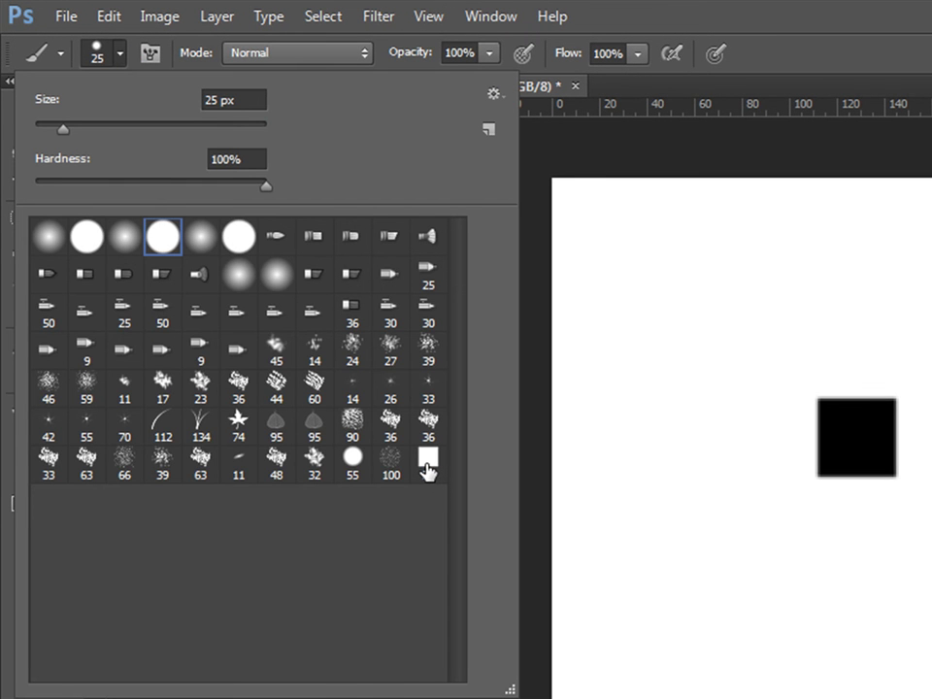
click(427, 460)
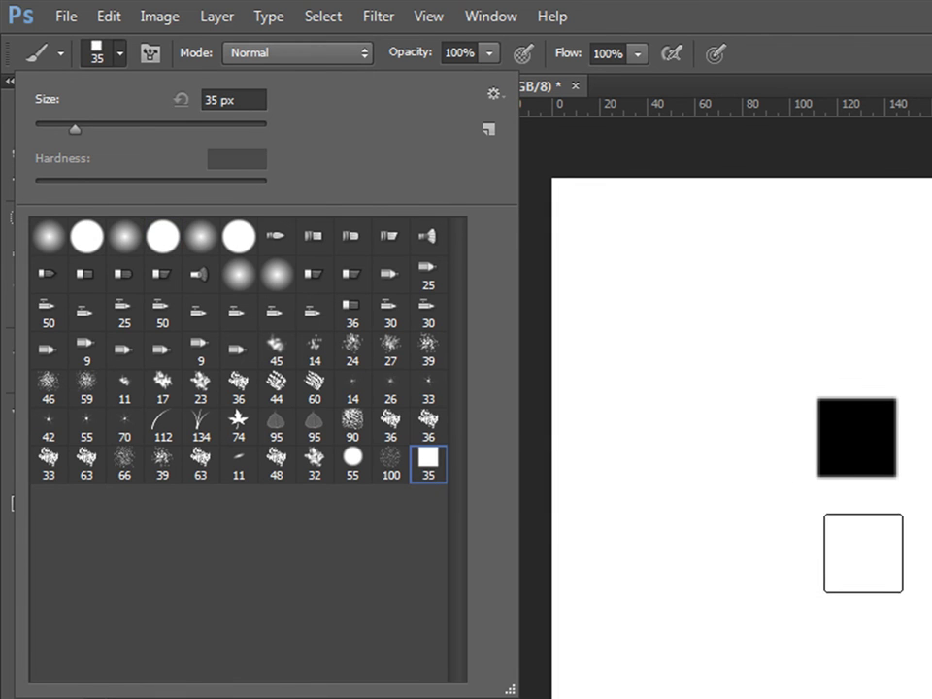
Stamp one square and paint several wavy strokes across the canvas with the 35 px square brush, and clear the layer
click(747, 582)
drag(650, 359, 915, 420)
mouse_move(363, 573)
mouse_down()
mouse_move(531, 535)
mouse_move(736, 546)
mouse_up()
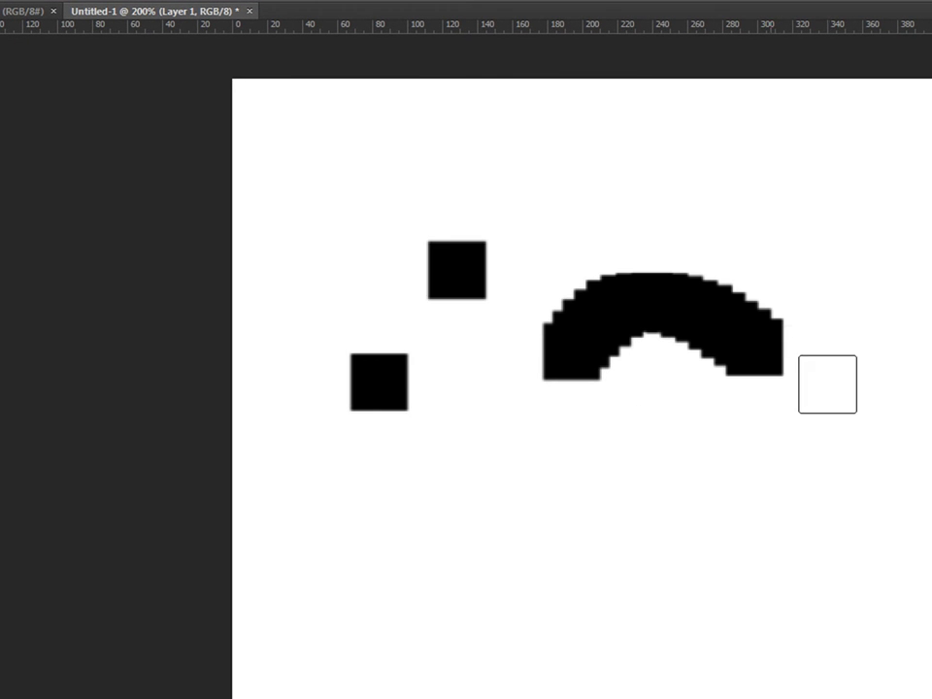
mouse_move(308, 171)
mouse_down()
mouse_move(420, 129)
mouse_move(690, 185)
mouse_up()
drag(673, 451, 819, 491)
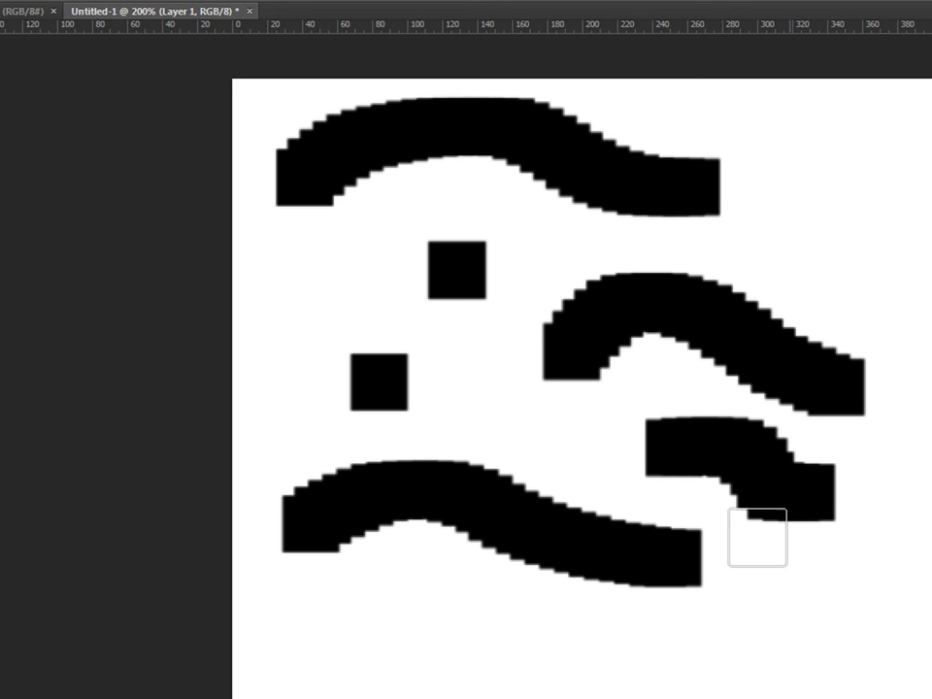
mouse_move(426, 641)
mouse_down()
mouse_move(601, 670)
mouse_move(650, 666)
mouse_up()
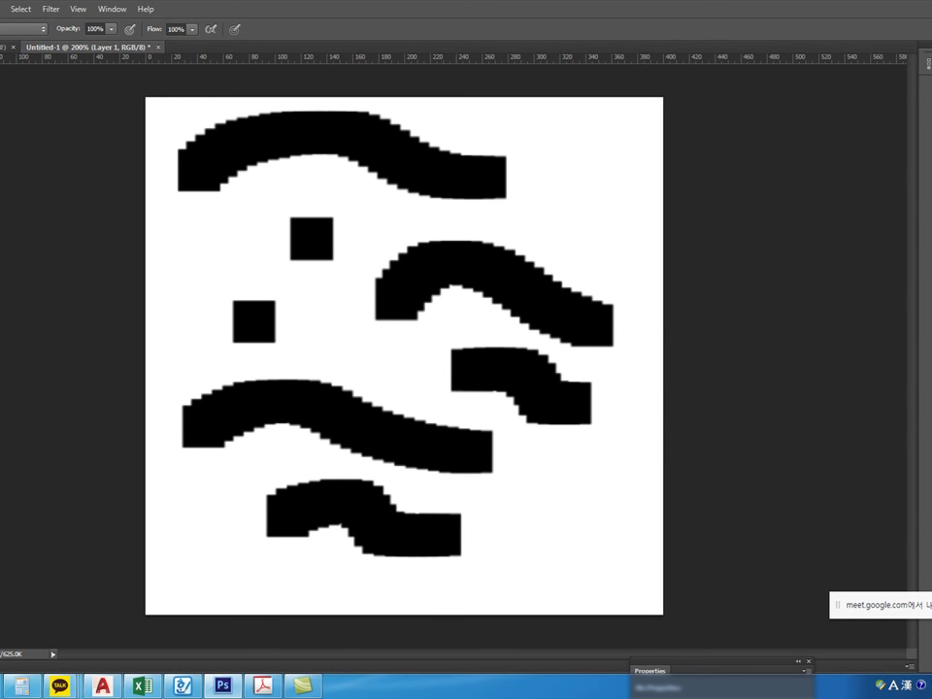
key(Delete)
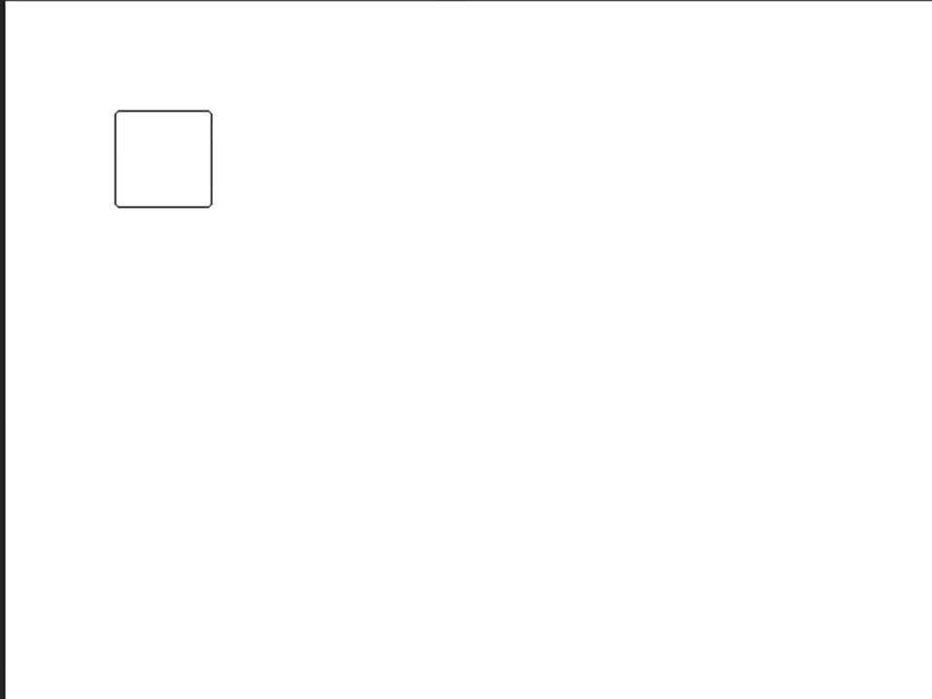
Paint a long black stroke across the upper canvas with the square brush and undo it
mouse_move(150, 119)
mouse_down()
mouse_move(221, 119)
mouse_move(606, 251)
mouse_up()
drag(793, 327, 863, 324)
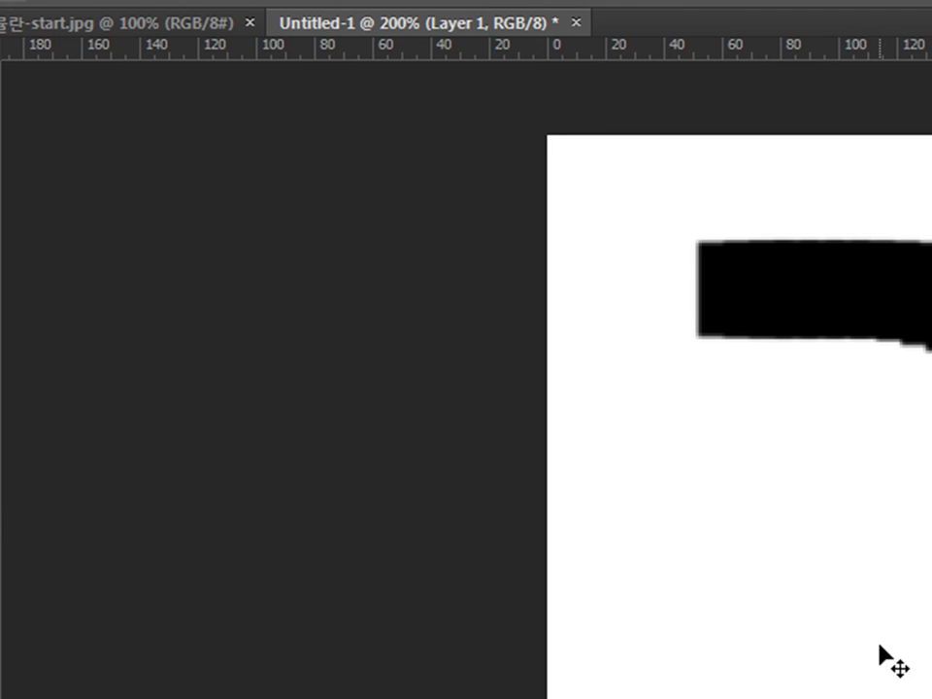
key(ctrl+z)
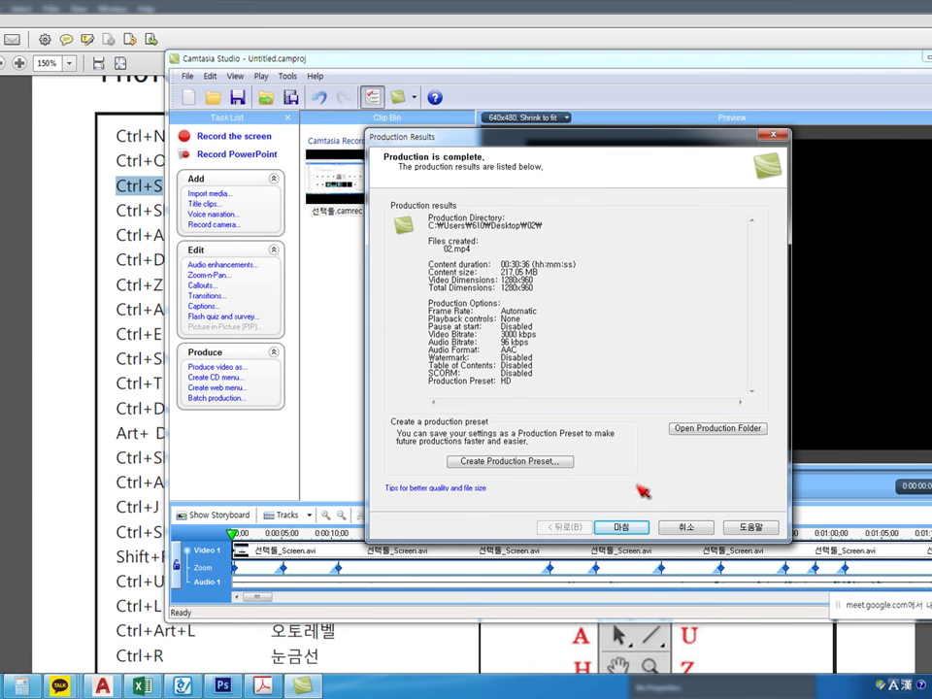
Finish Camtasia Studio's production results dialog, move its window out of the way and switch back to Photoshop
click(622, 526)
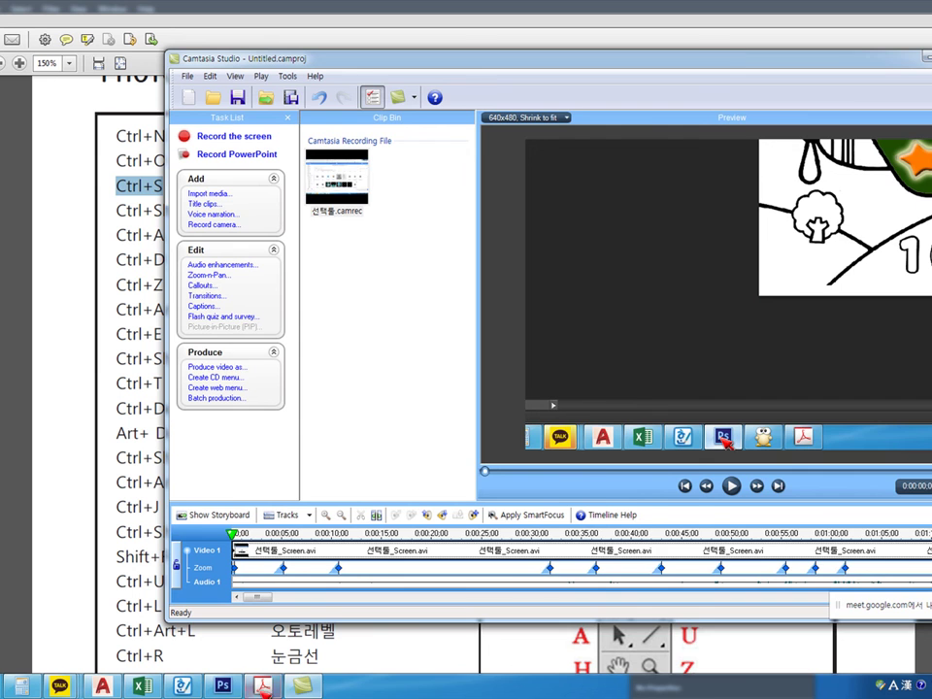
click(303, 686)
click(222, 685)
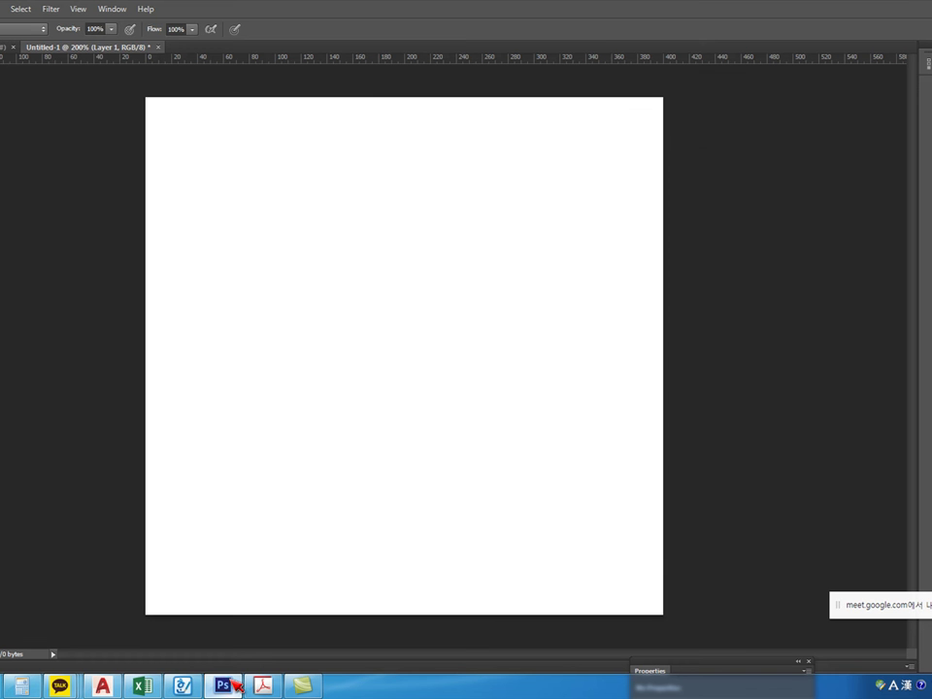
Open the brush settings over the canvas and widen the square brush's spacing until its stamps separate
key(F5)
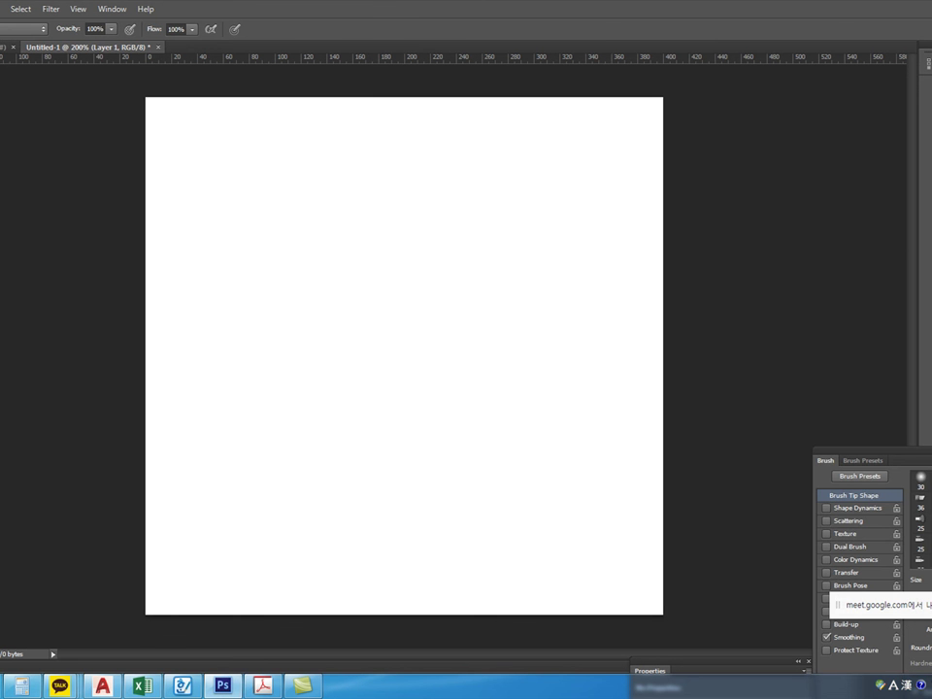
mouse_move(854, 460)
mouse_down()
mouse_move(358, 205)
mouse_move(319, 339)
mouse_up()
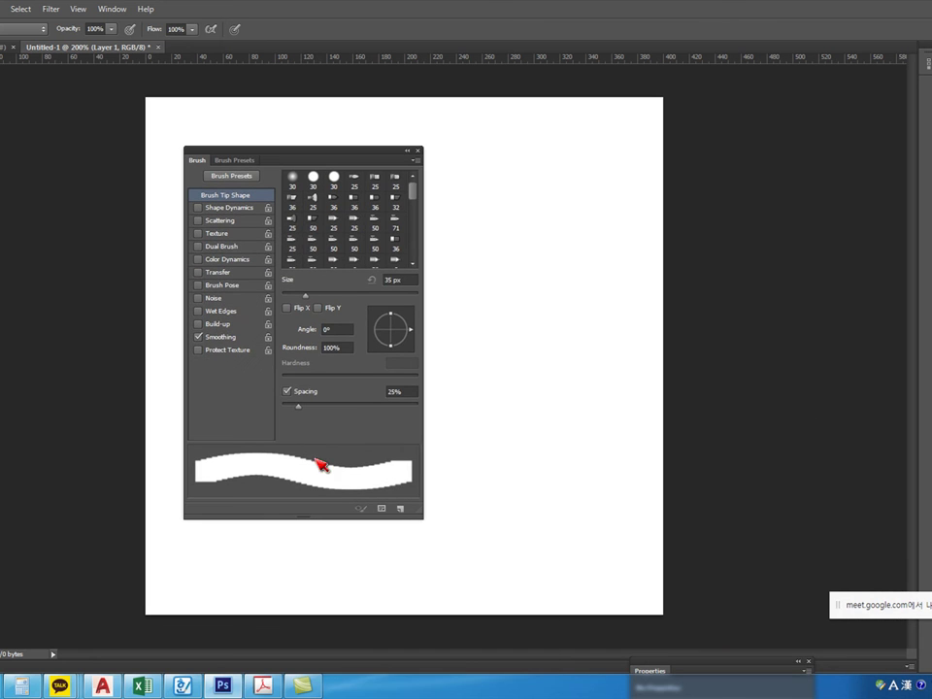
drag(419, 198, 416, 276)
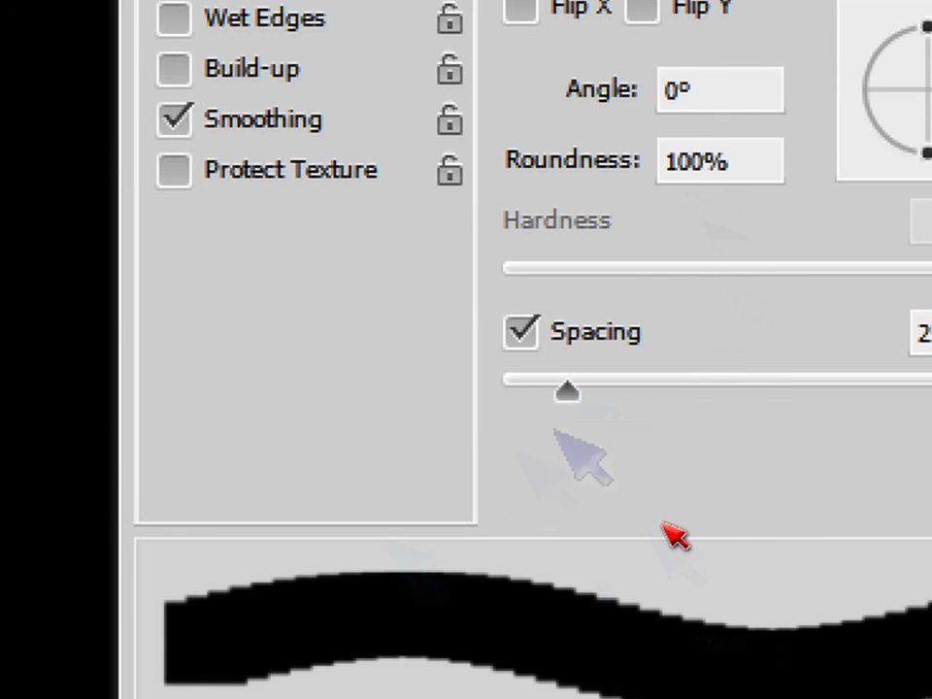
mouse_move(566, 390)
mouse_down()
mouse_move(503, 392)
mouse_move(822, 390)
mouse_up()
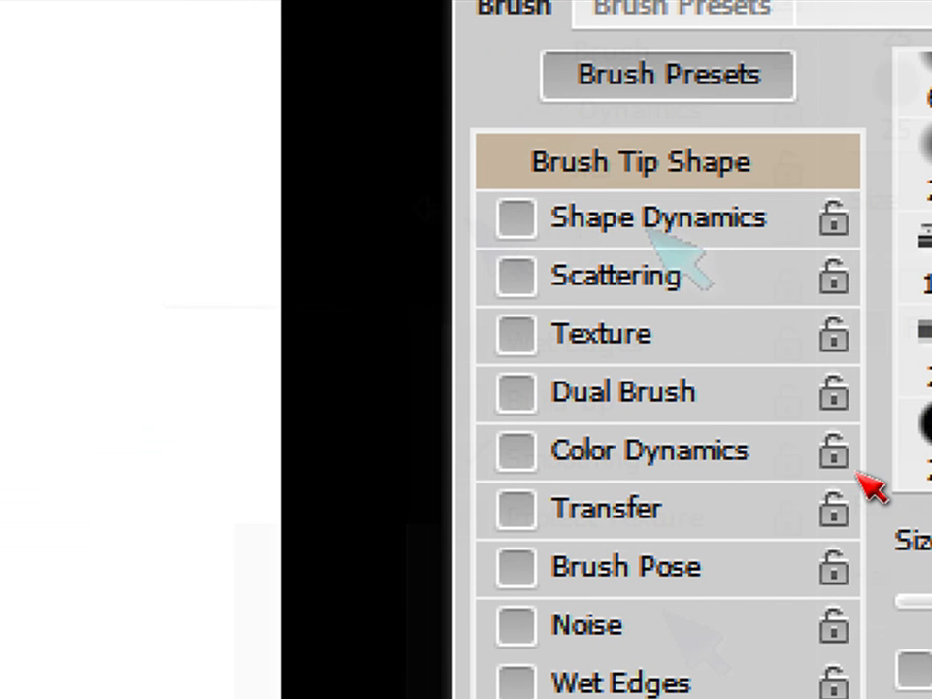
Enable Shape Dynamics for the square brush and set its Angle Jitter to 17%
click(515, 219)
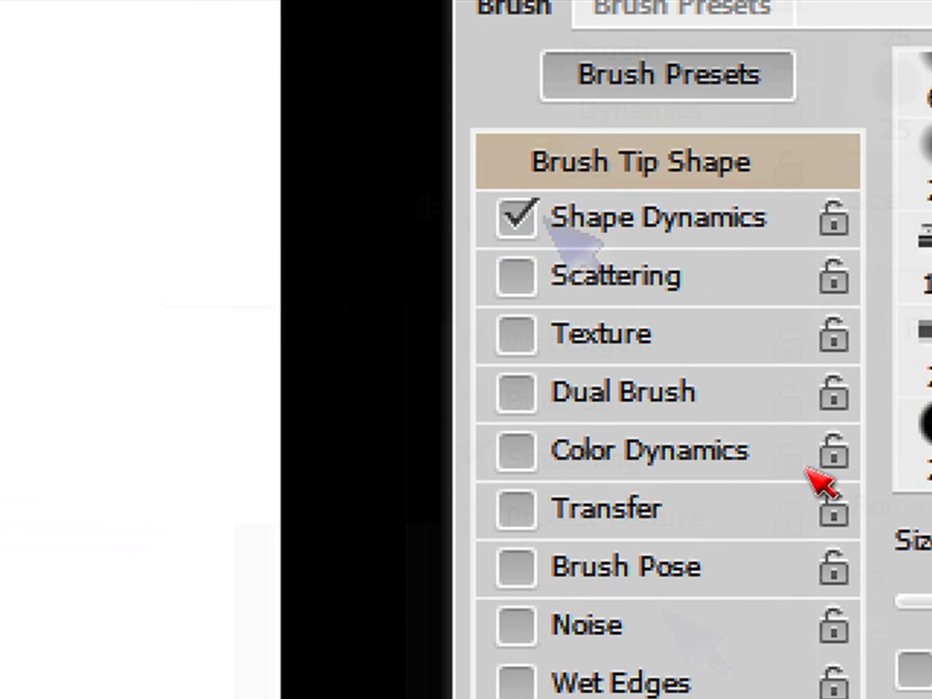
click(631, 220)
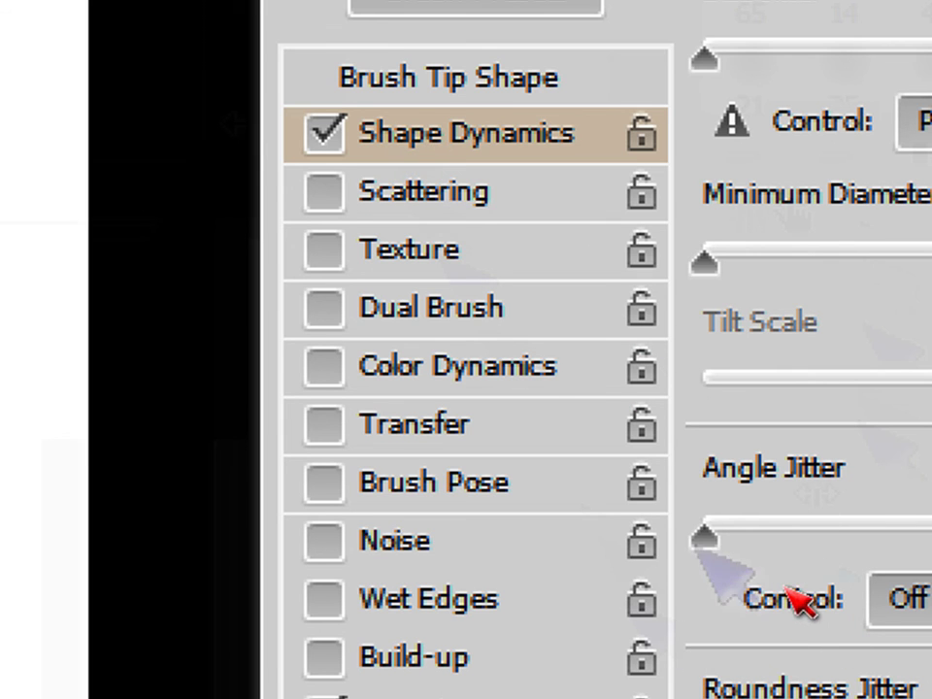
drag(705, 534, 805, 535)
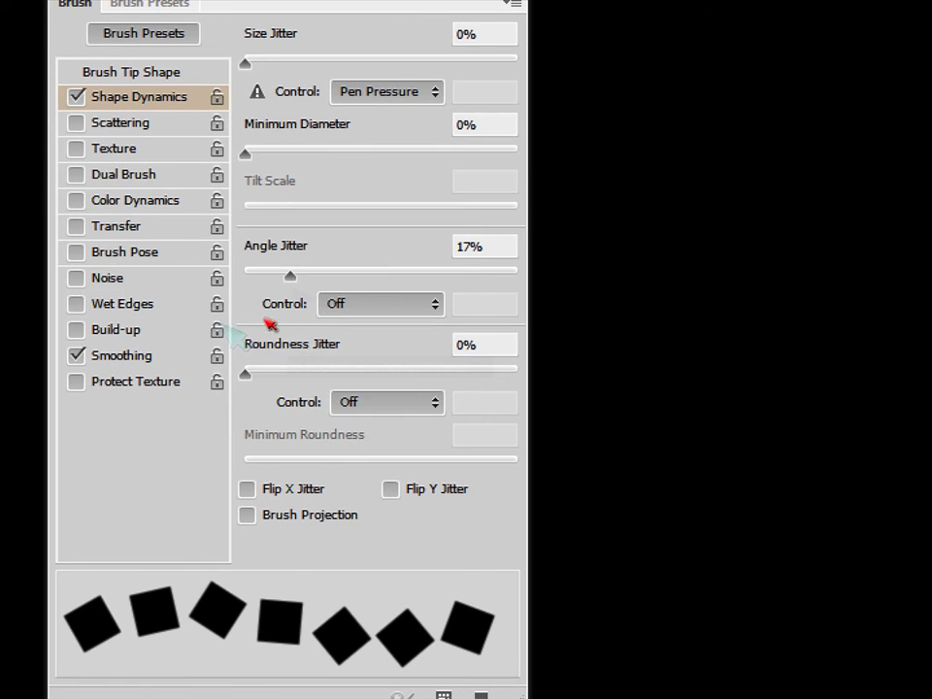
Enable Transfer and Scattering for the square brush and reduce its tip size to 25 px
click(147, 229)
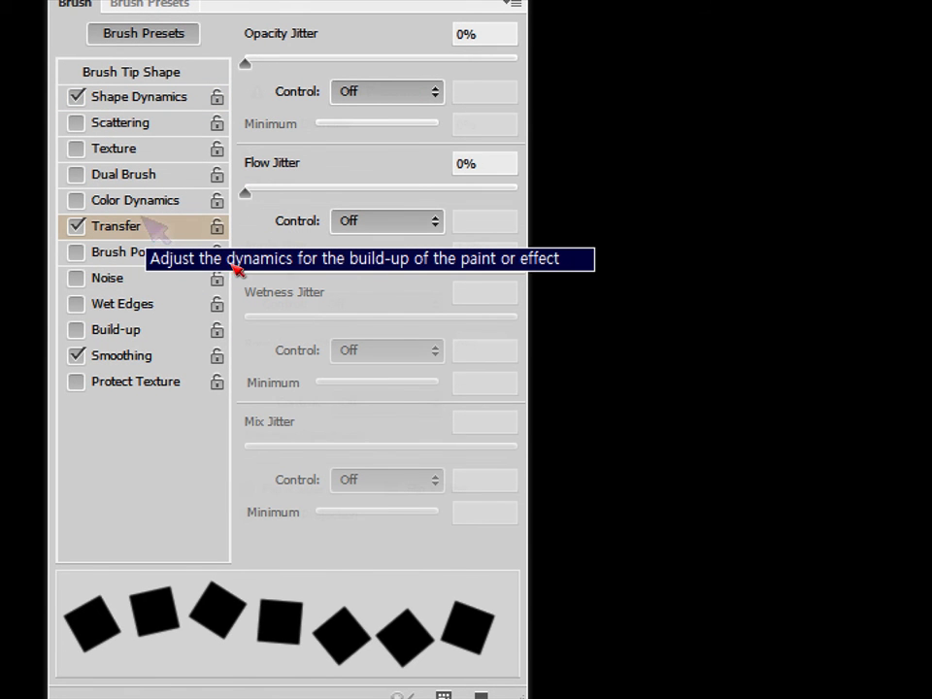
click(144, 126)
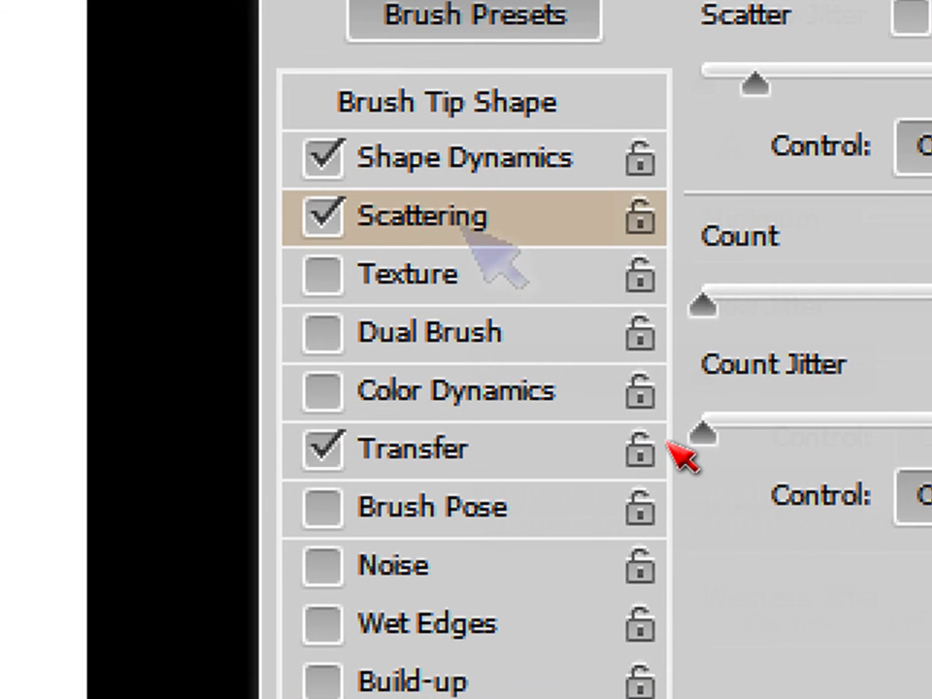
click(493, 109)
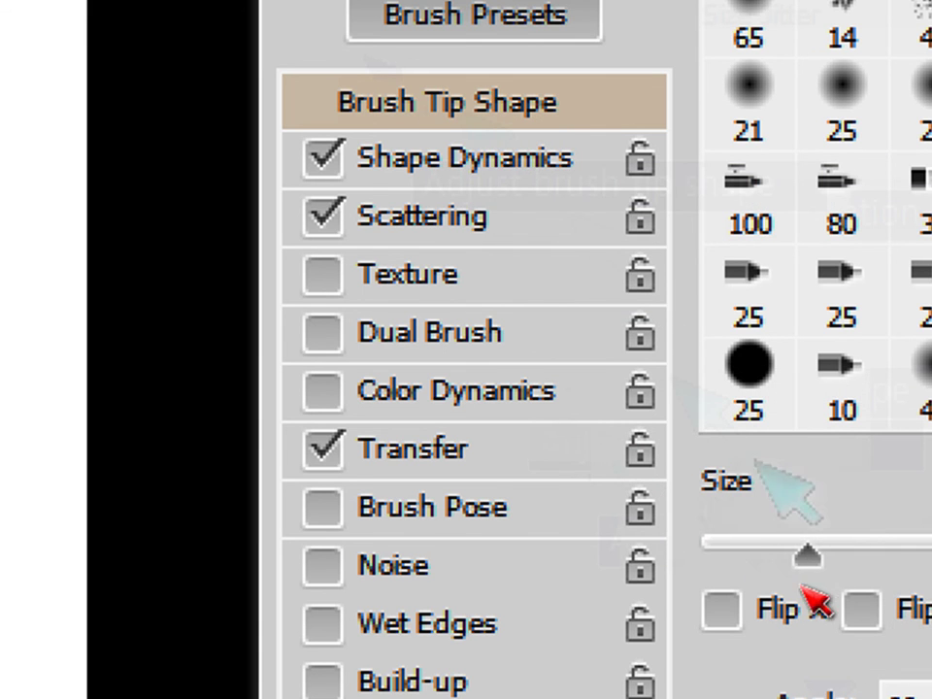
mouse_move(846, 603)
mouse_down()
mouse_move(886, 609)
mouse_move(819, 605)
mouse_move(874, 603)
mouse_move(830, 606)
mouse_up()
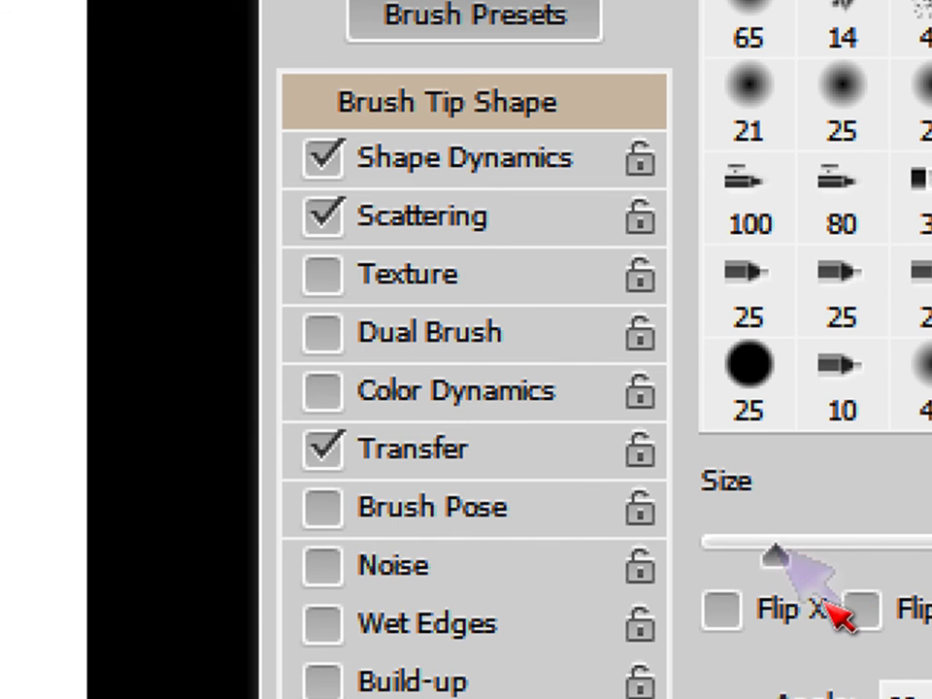
Set the square brush's Size Jitter to 62% in Shape Dynamics and turn Transfer off
click(456, 159)
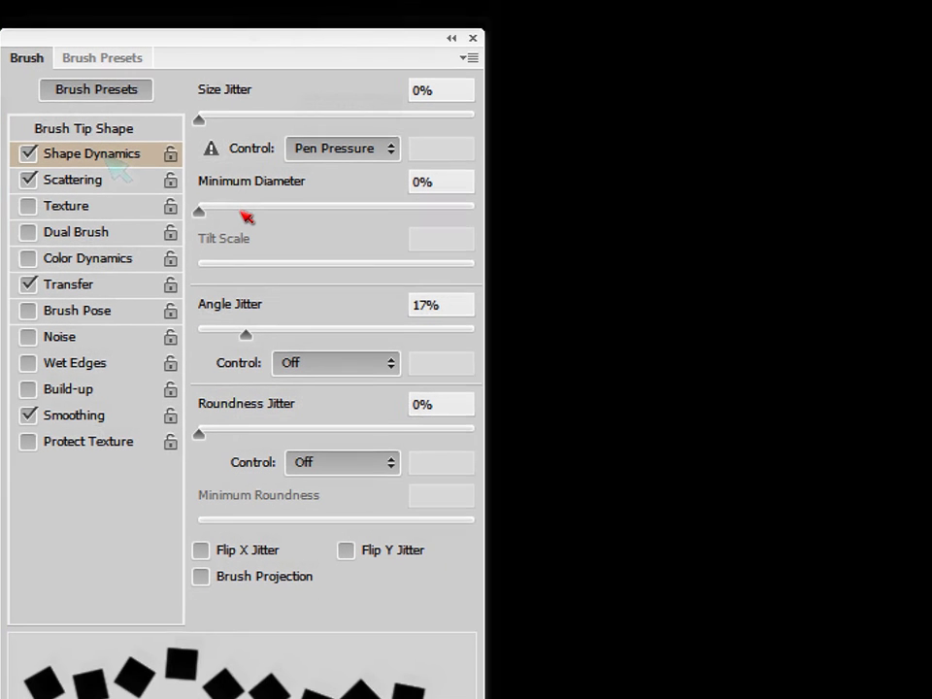
mouse_move(200, 118)
mouse_down()
mouse_move(377, 118)
mouse_move(364, 118)
mouse_up()
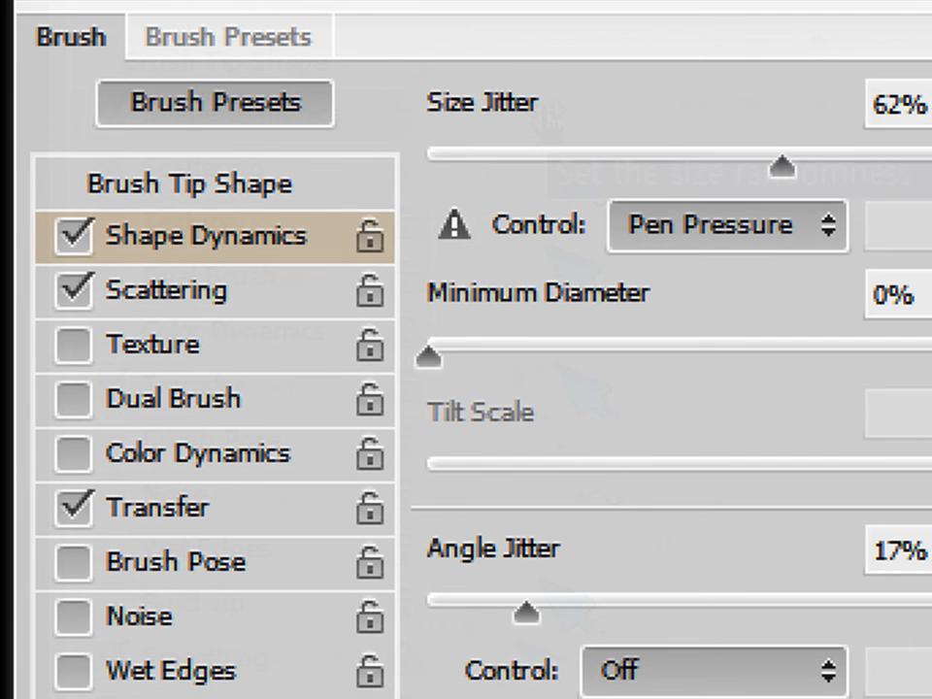
click(73, 506)
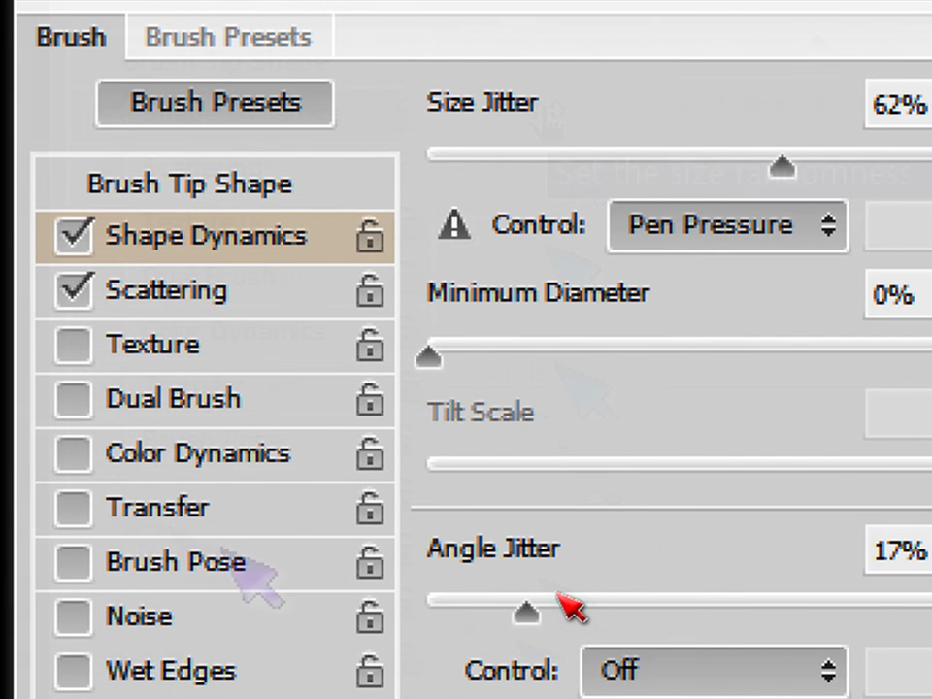
Enable Color Dynamics for the square brush and raise its Hue Jitter well above zero
click(233, 467)
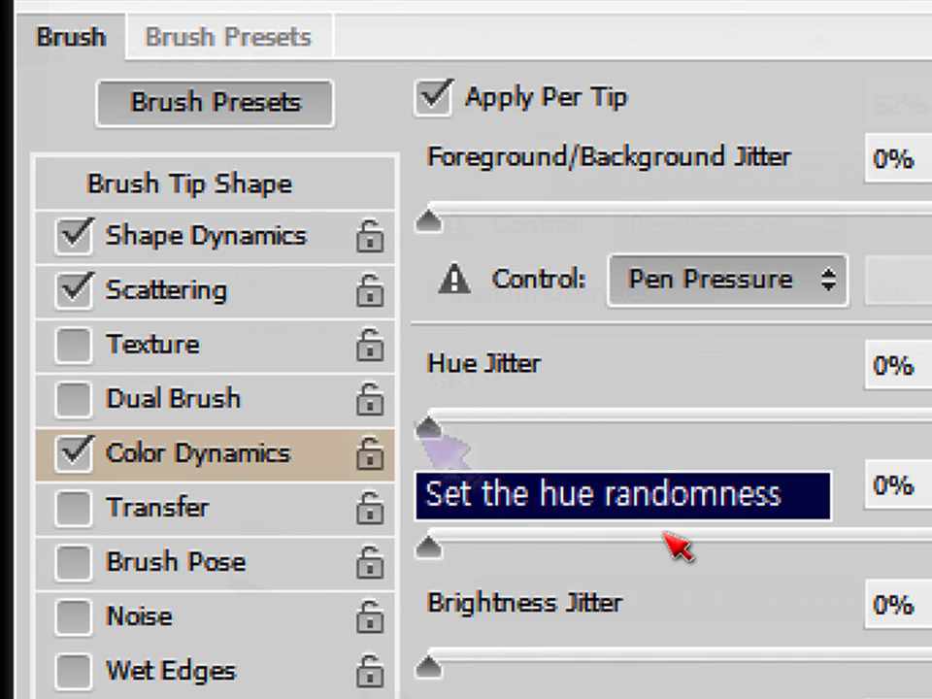
drag(430, 427, 766, 427)
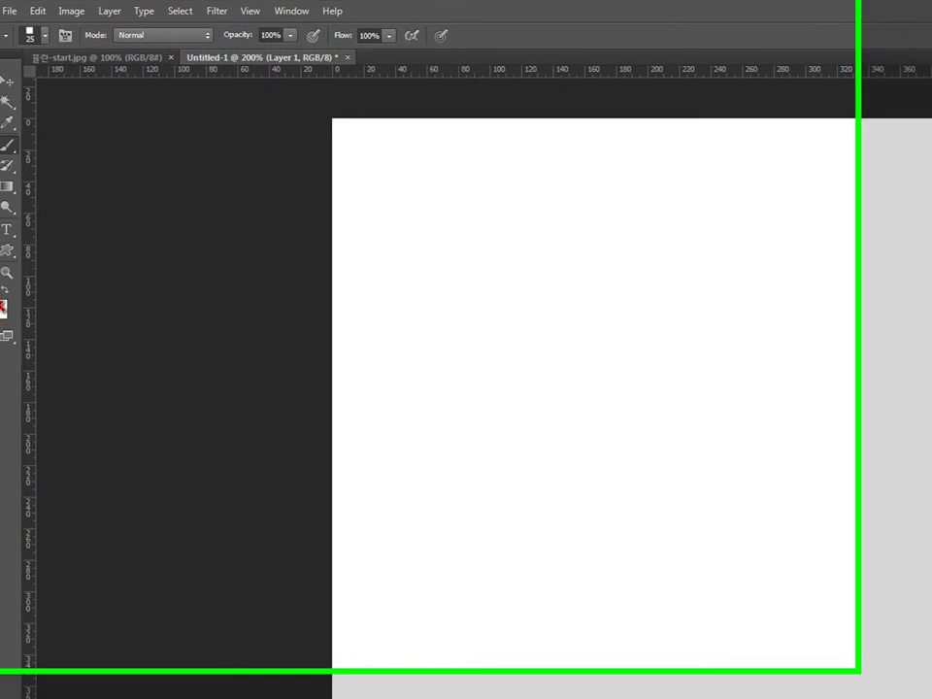
Set the foreground color to pure red (ff0000)
click(0, 233)
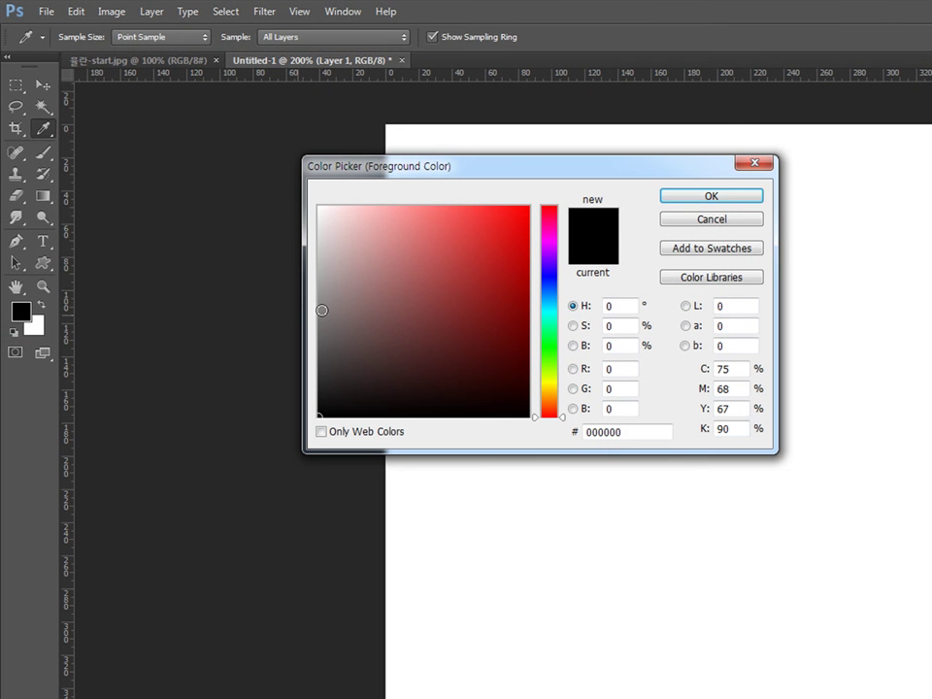
drag(455, 244, 586, 228)
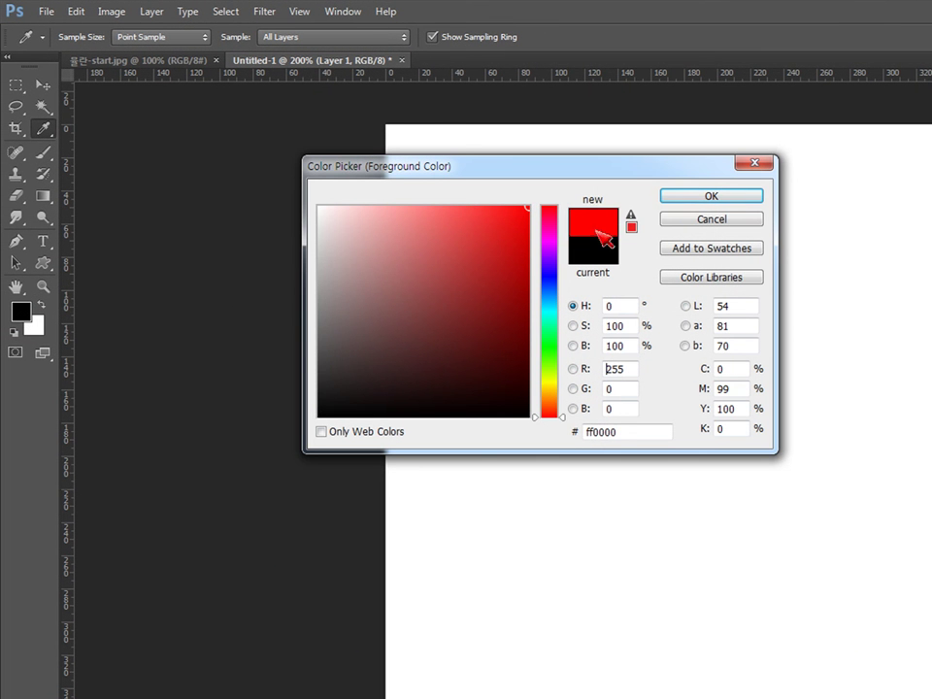
click(712, 202)
Paint several crossing test strokes of multicolored squares over the canvas with the Brush tool
key(b)
mouse_move(497, 247)
mouse_down()
mouse_move(634, 214)
mouse_move(891, 245)
mouse_up()
drag(452, 382, 839, 393)
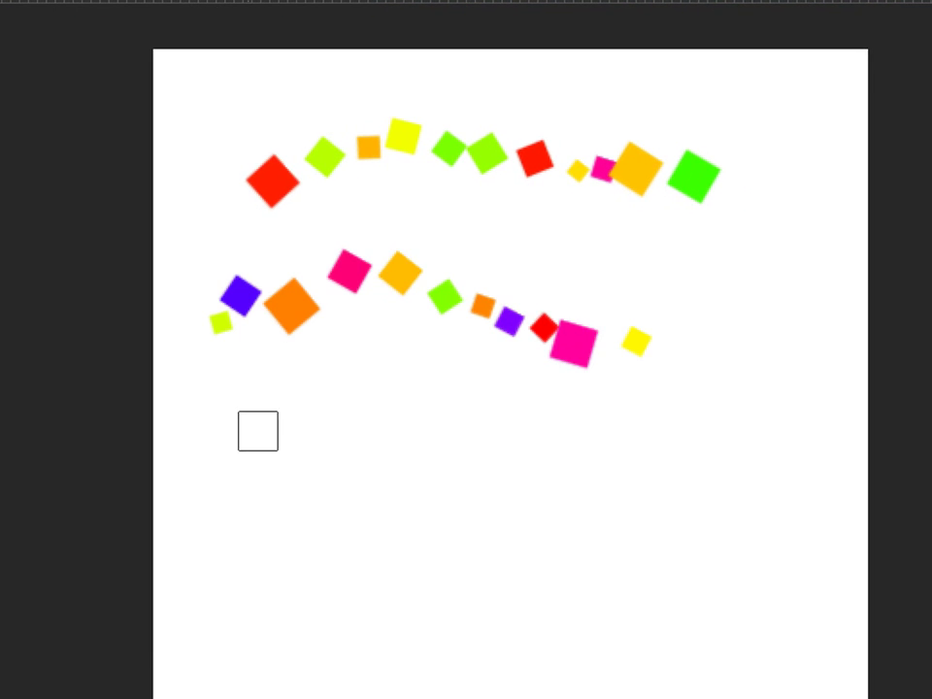
mouse_move(247, 442)
mouse_down()
mouse_move(446, 391)
mouse_move(699, 451)
mouse_up()
mouse_move(271, 624)
mouse_down()
mouse_move(622, 276)
mouse_move(718, 277)
mouse_up()
mouse_move(489, 635)
mouse_down()
mouse_move(665, 528)
mouse_move(797, 578)
mouse_up()
mouse_move(208, 106)
mouse_down()
mouse_move(436, 175)
mouse_move(711, 296)
mouse_up()
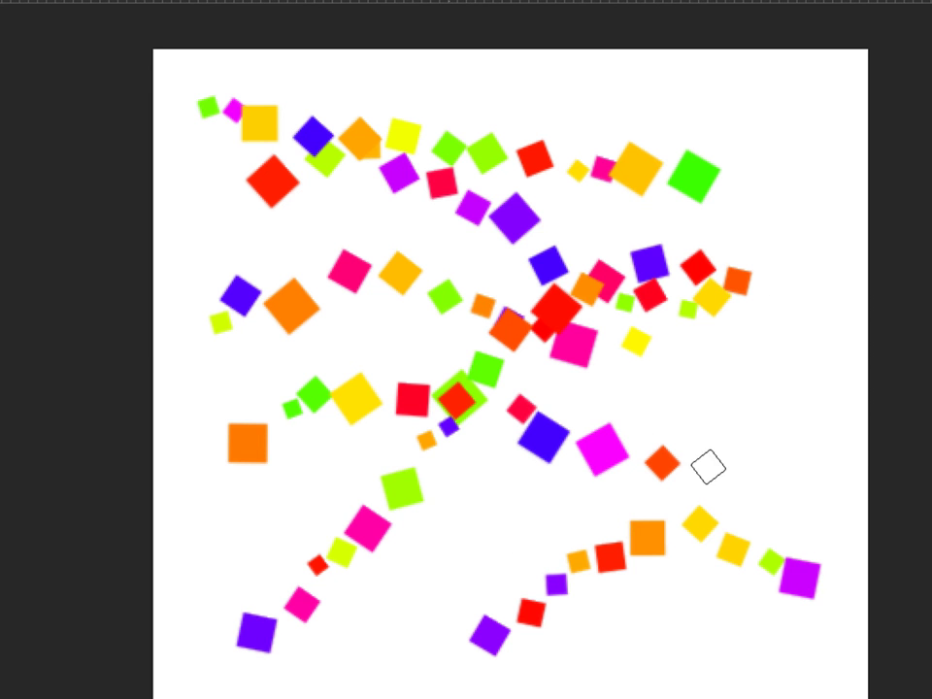
drag(852, 430, 446, 579)
drag(723, 228, 684, 457)
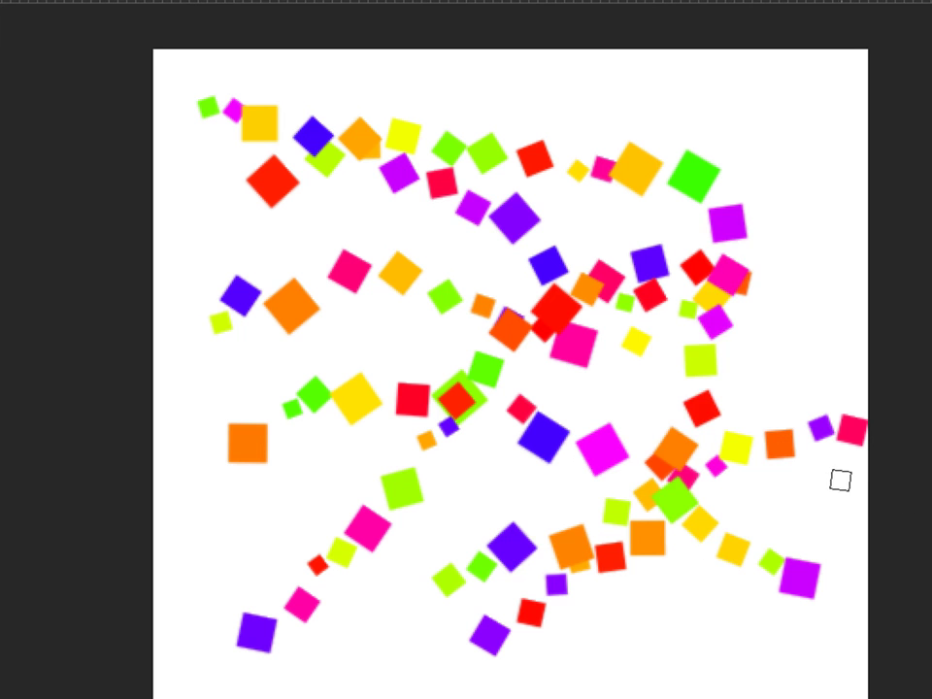
Undo all the multicolored test strokes to clear the canvas
key(ctrl+z)
key(ctrl+z)
key(ctrl+z)
key(ctrl+z)
key(ctrl+z)
key(ctrl+z)
key(ctrl+z)
key(ctrl+z)
key(ctrl+z)
key(ctrl+z)
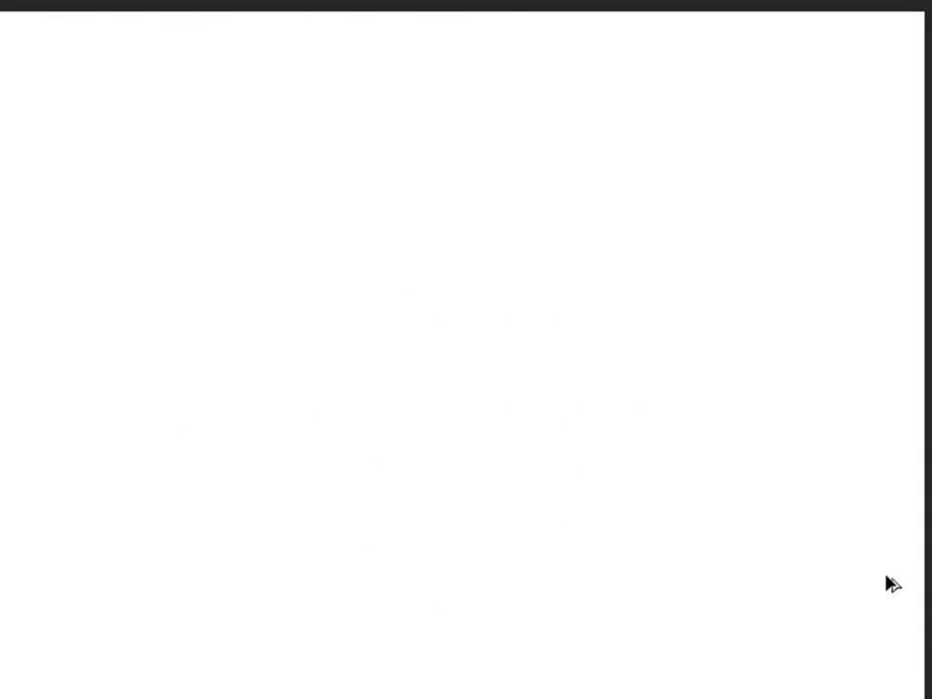
Paint one wavy stroke of colored squares across the upper canvas and open the brush settings
mouse_move(79, 210)
mouse_down()
mouse_move(188, 128)
mouse_move(505, 238)
mouse_move(598, 238)
mouse_up()
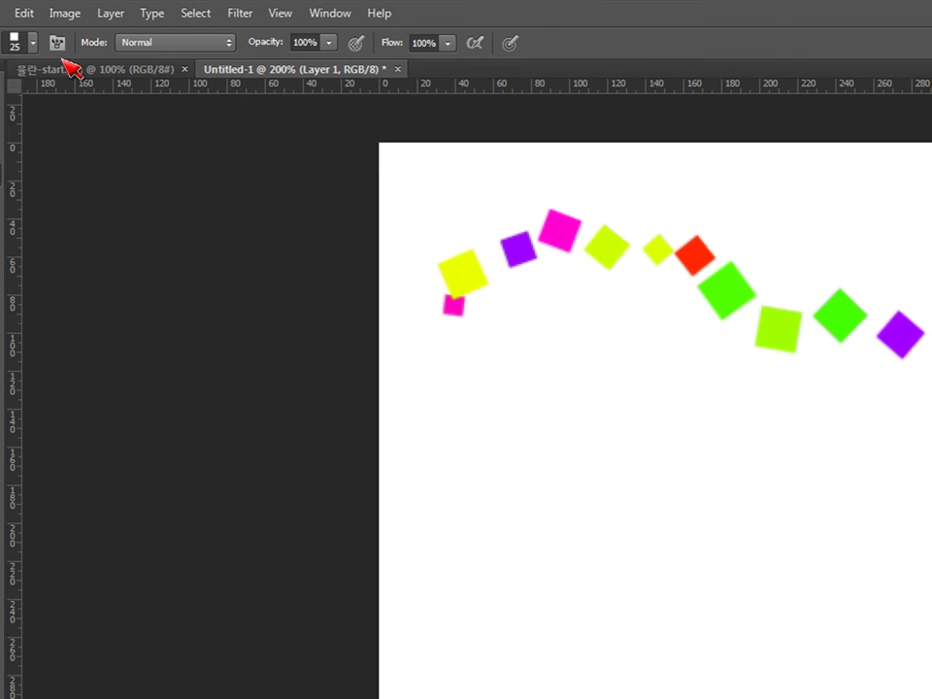
click(58, 41)
click(495, 325)
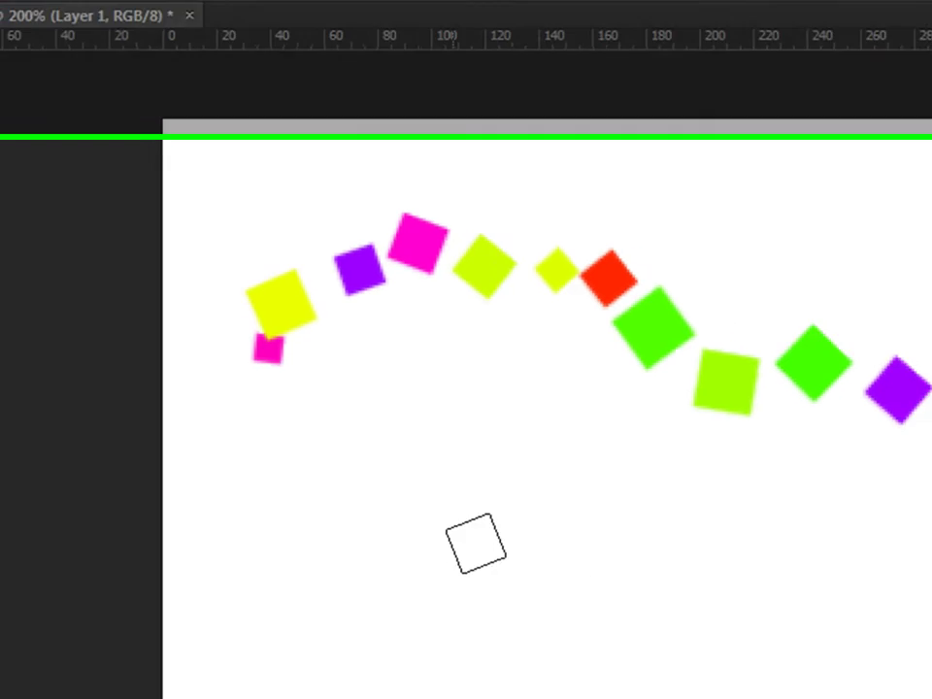
Fill the rest of the canvas with further strokes of scattered, multicolored squares
drag(393, 279, 592, 291)
drag(379, 397, 660, 383)
drag(859, 411, 854, 456)
drag(683, 76, 859, 97)
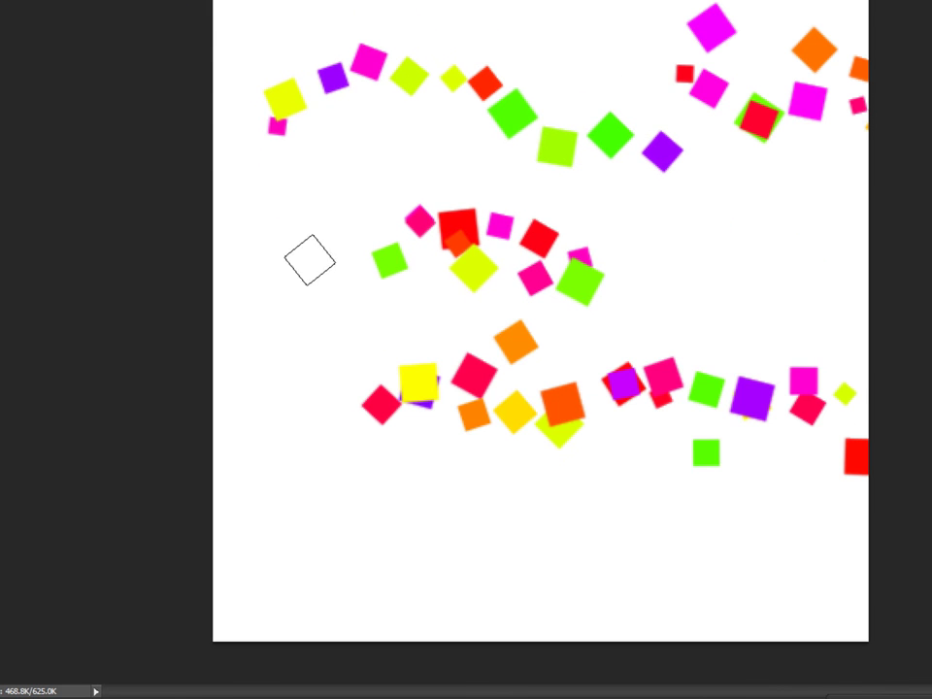
mouse_move(360, 135)
mouse_down()
mouse_move(292, 559)
mouse_move(552, 487)
mouse_move(601, 201)
mouse_move(710, 396)
mouse_move(863, 506)
mouse_move(699, 280)
mouse_move(560, 330)
mouse_move(603, 671)
mouse_move(735, 653)
mouse_up()
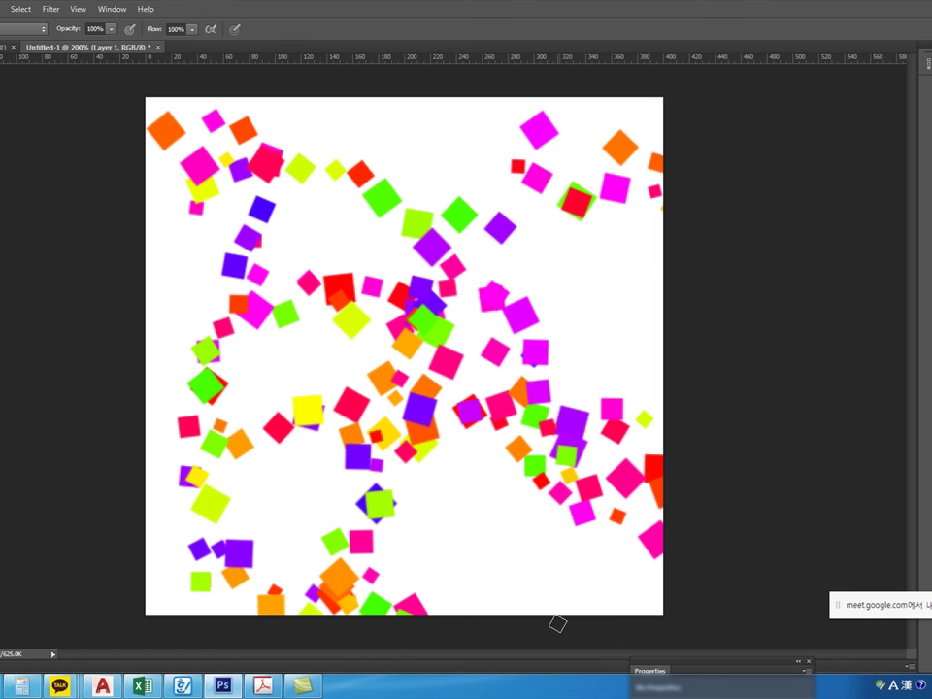
Quit Photoshop without saving the changes to Untitled-1
key(ctrl+q)
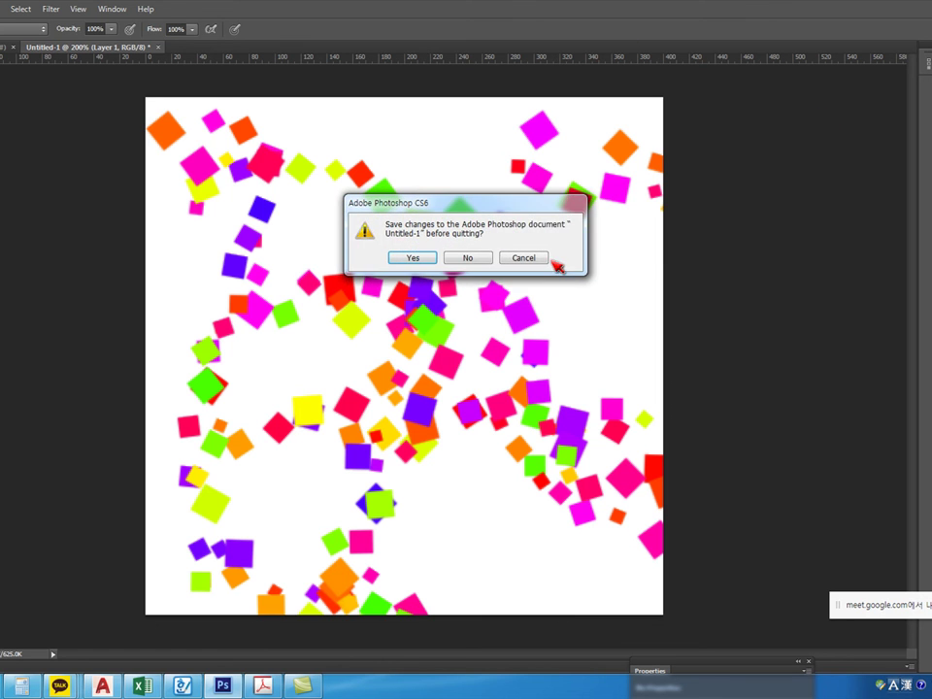
click(466, 258)
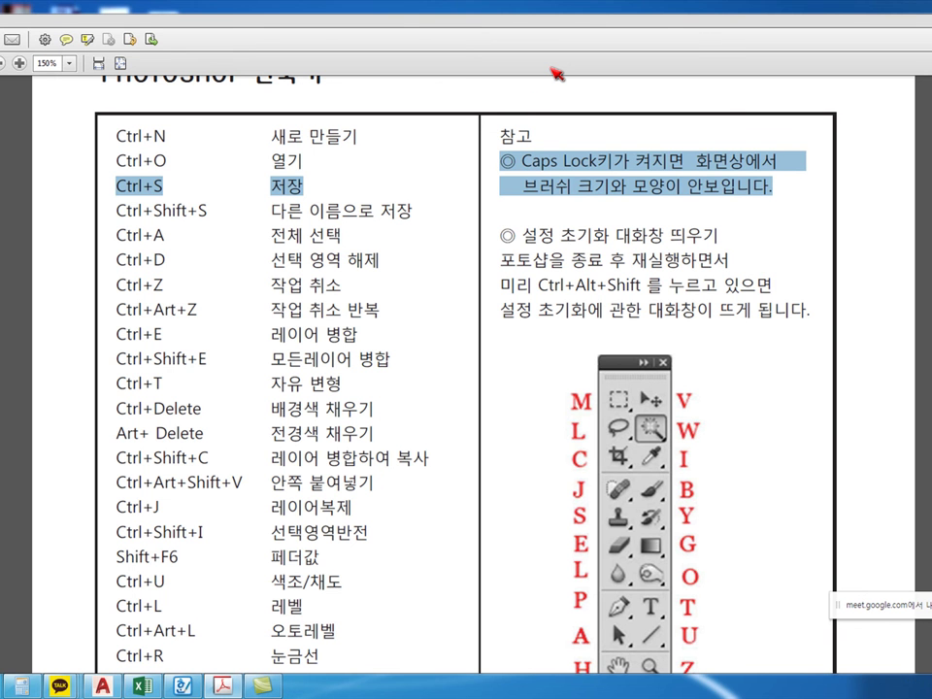